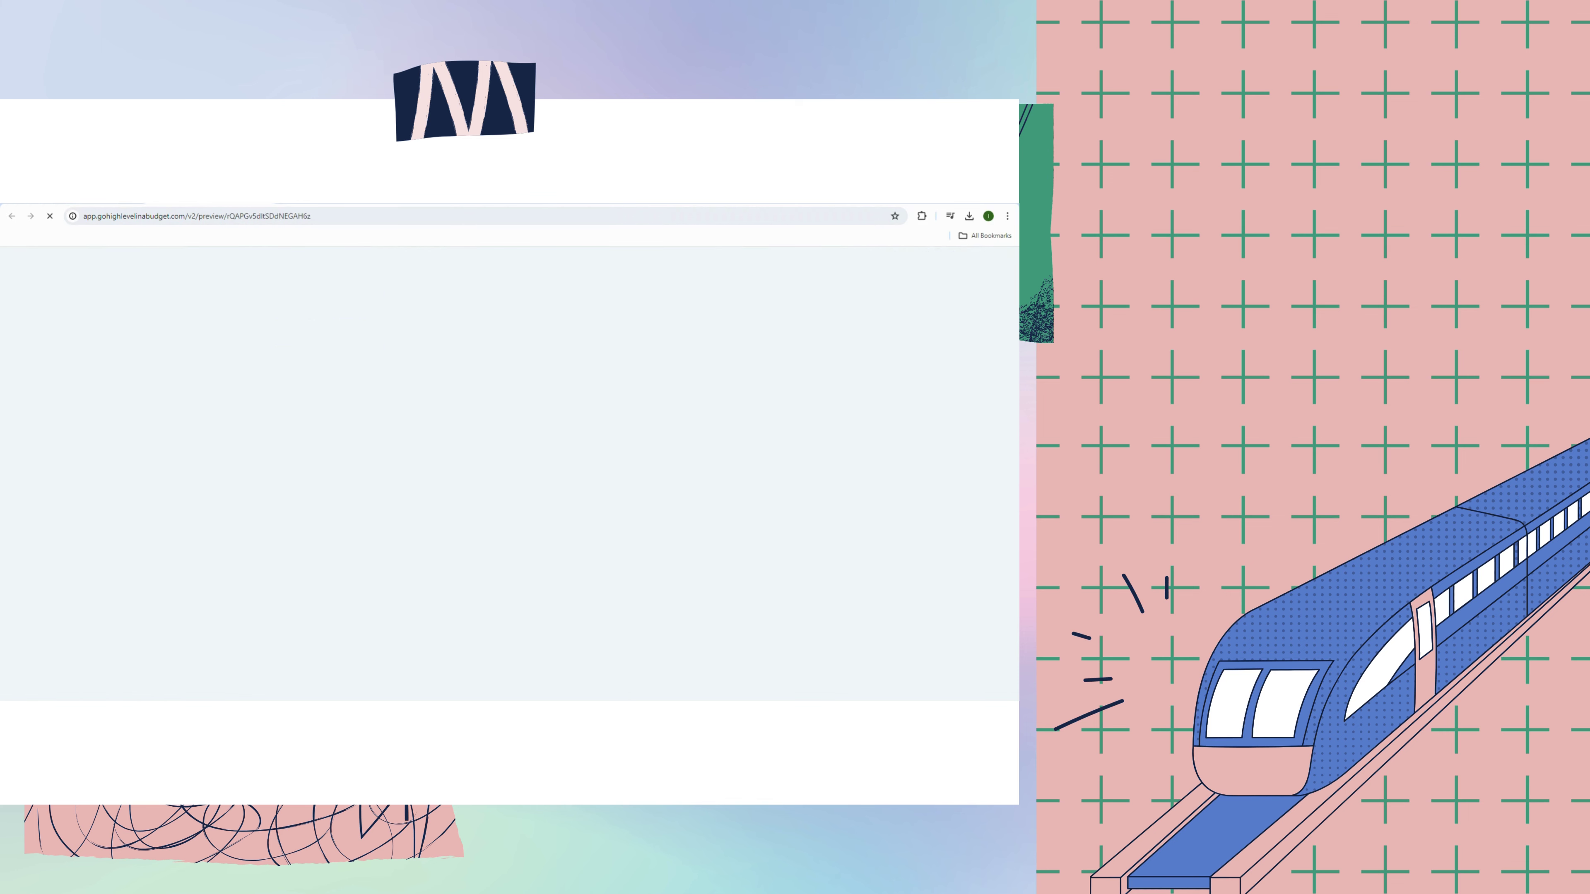
Open the preview of the one-page website funnel's Confirmed step and look through the whole HVAC offer claim landing page.
click(306, 490)
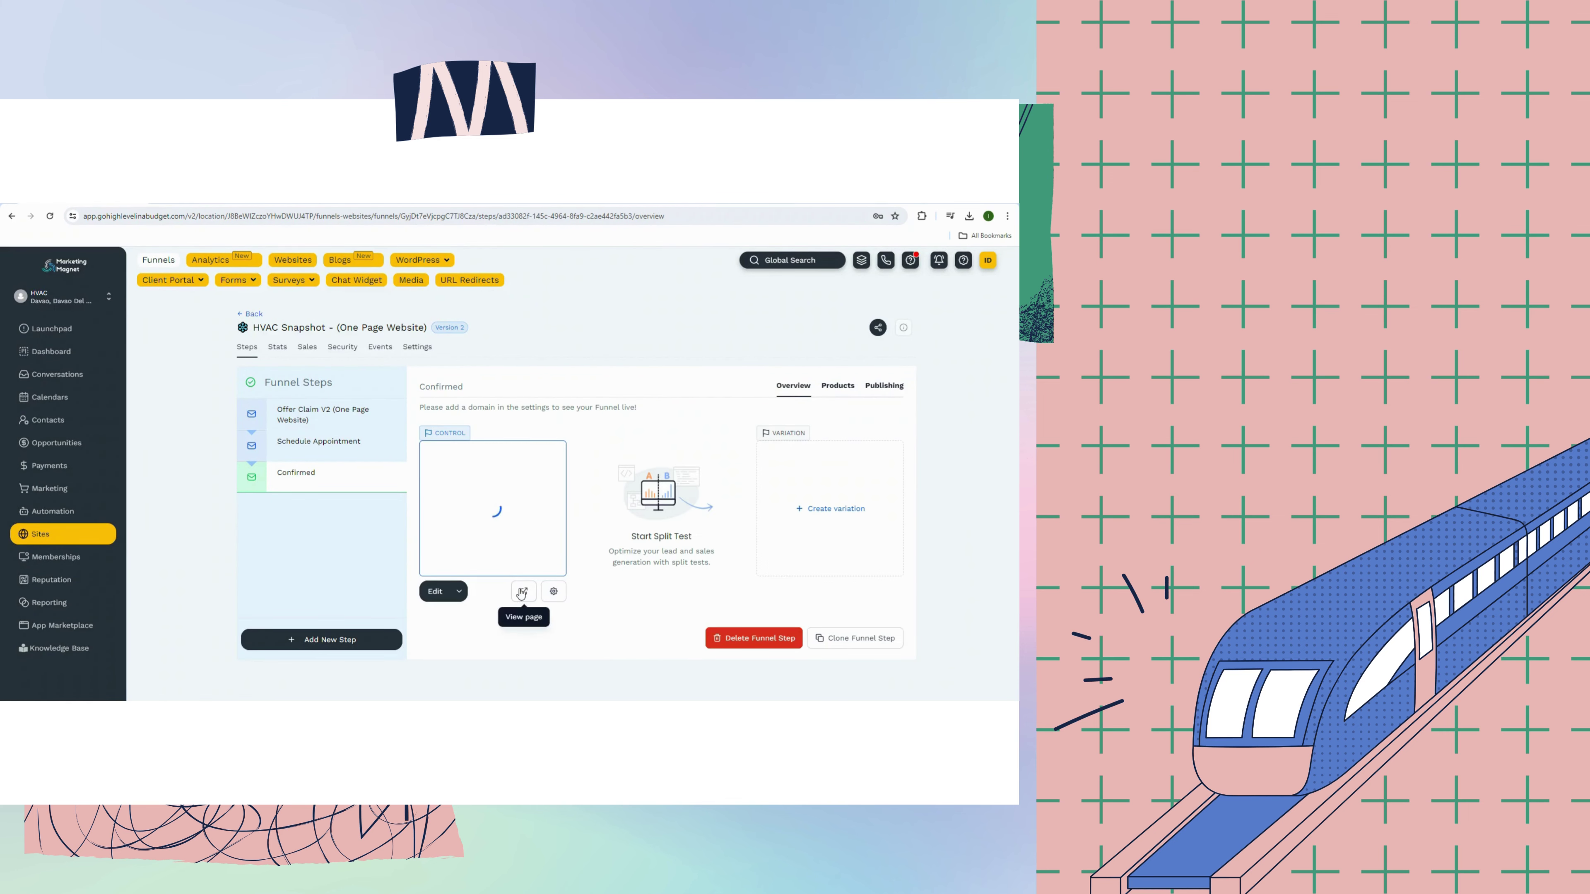
click(522, 592)
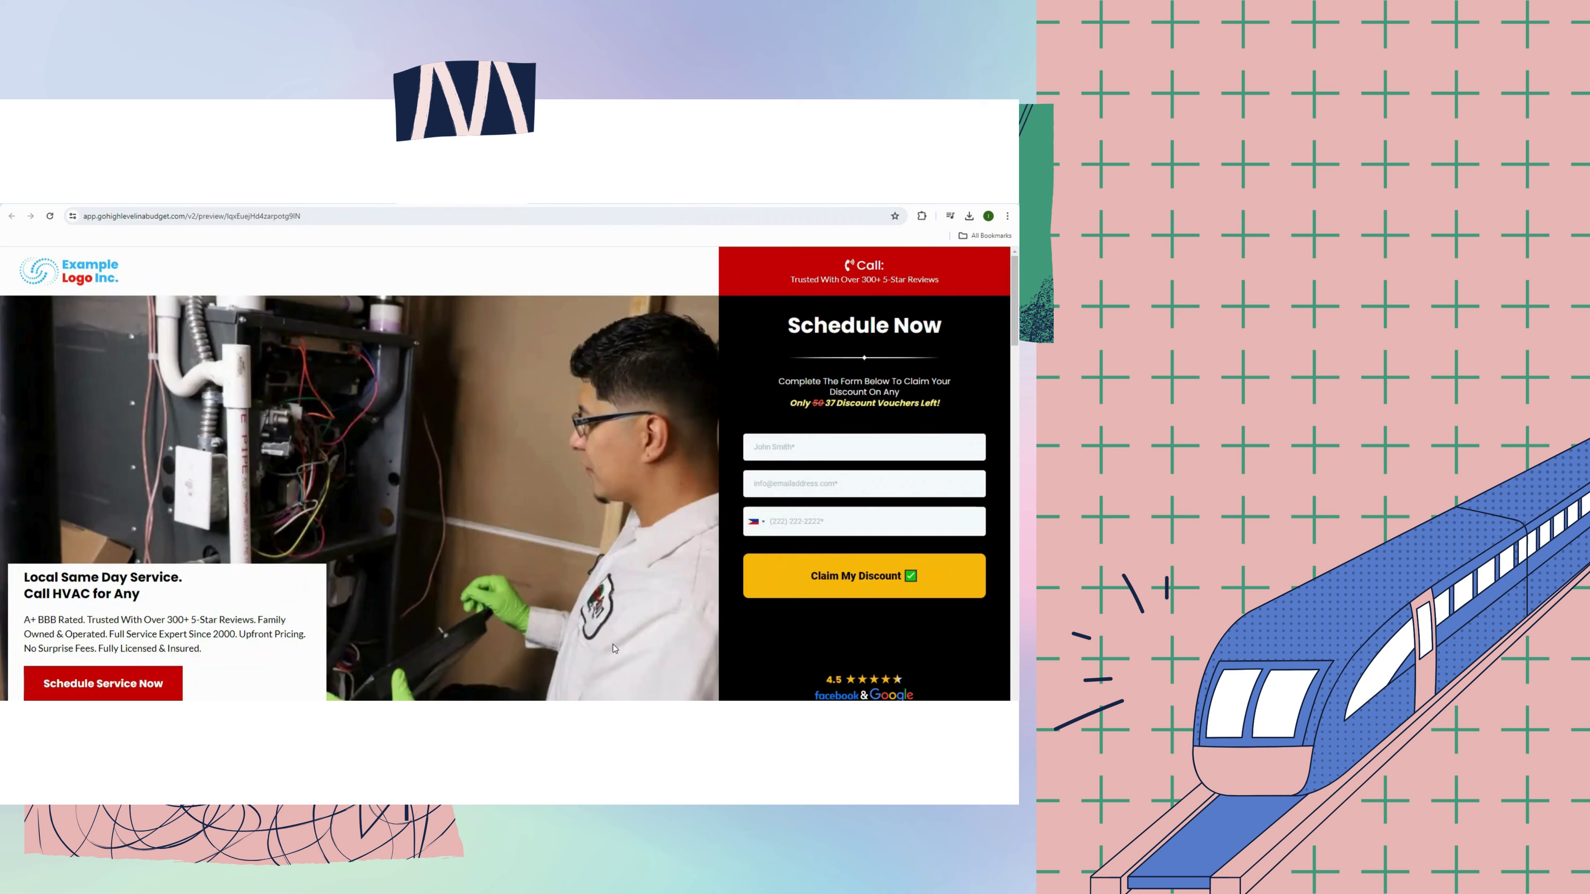
scroll(592, 611, down, 4)
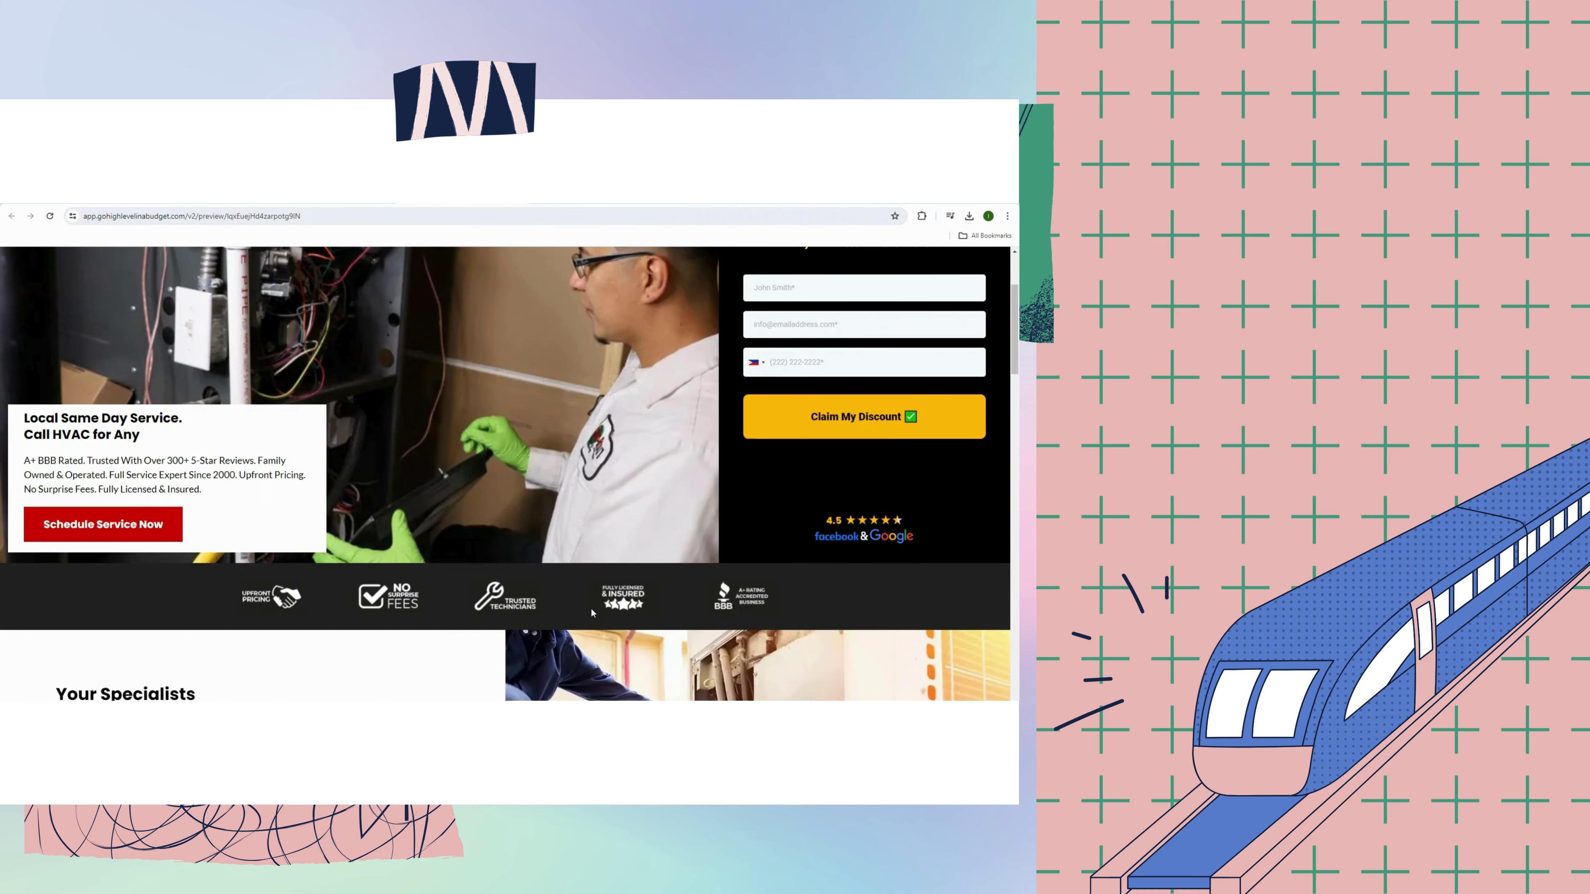
scroll(593, 613, down, 4)
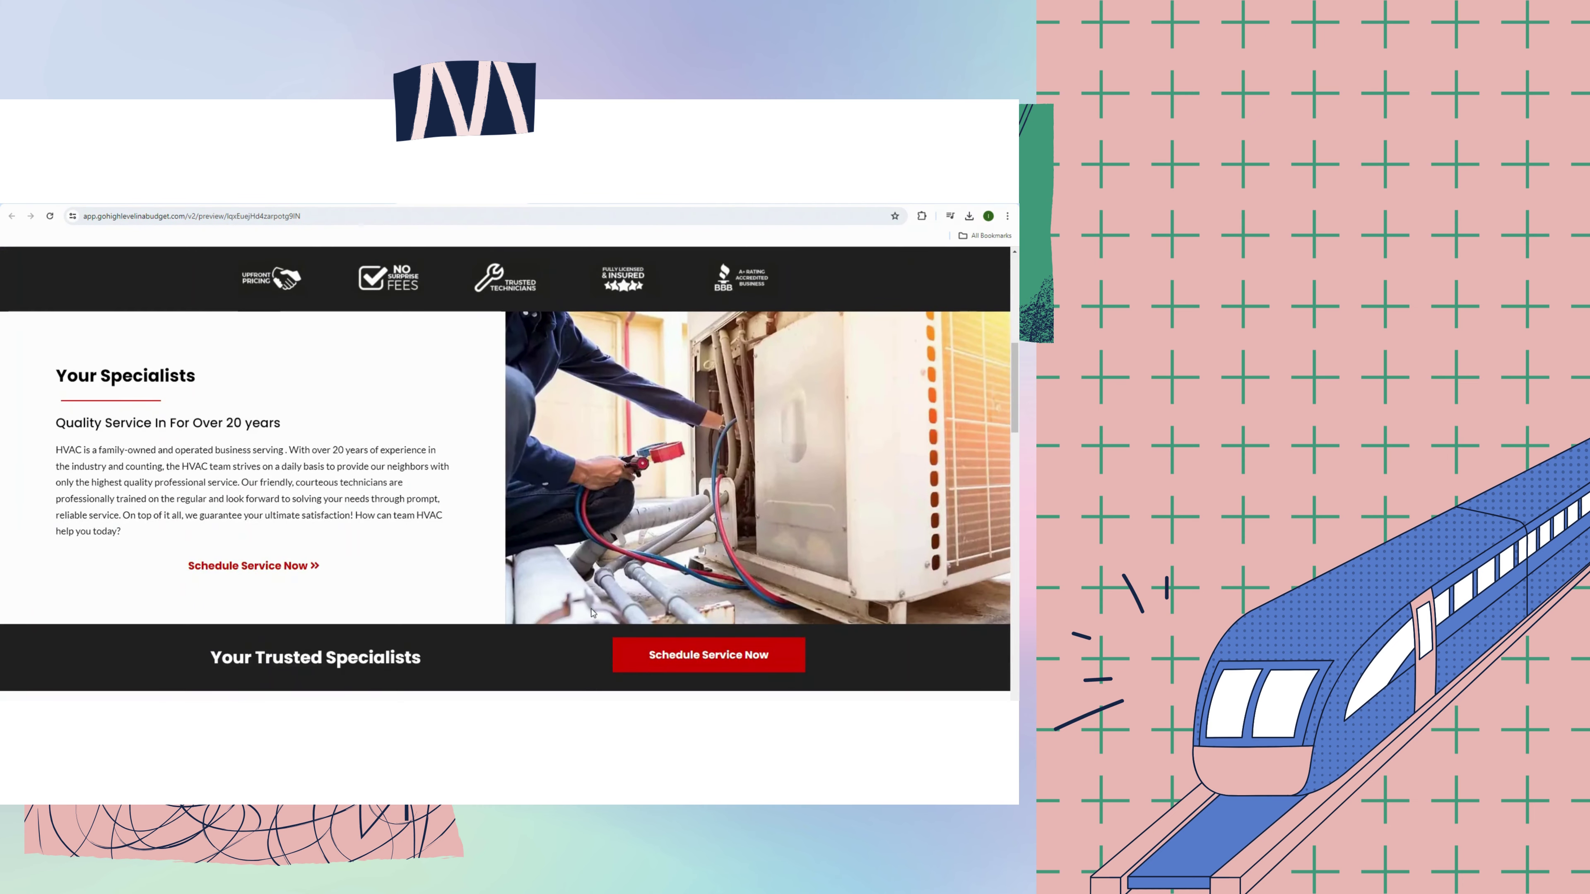
scroll(592, 612, down, 3)
scroll(592, 612, down, 6)
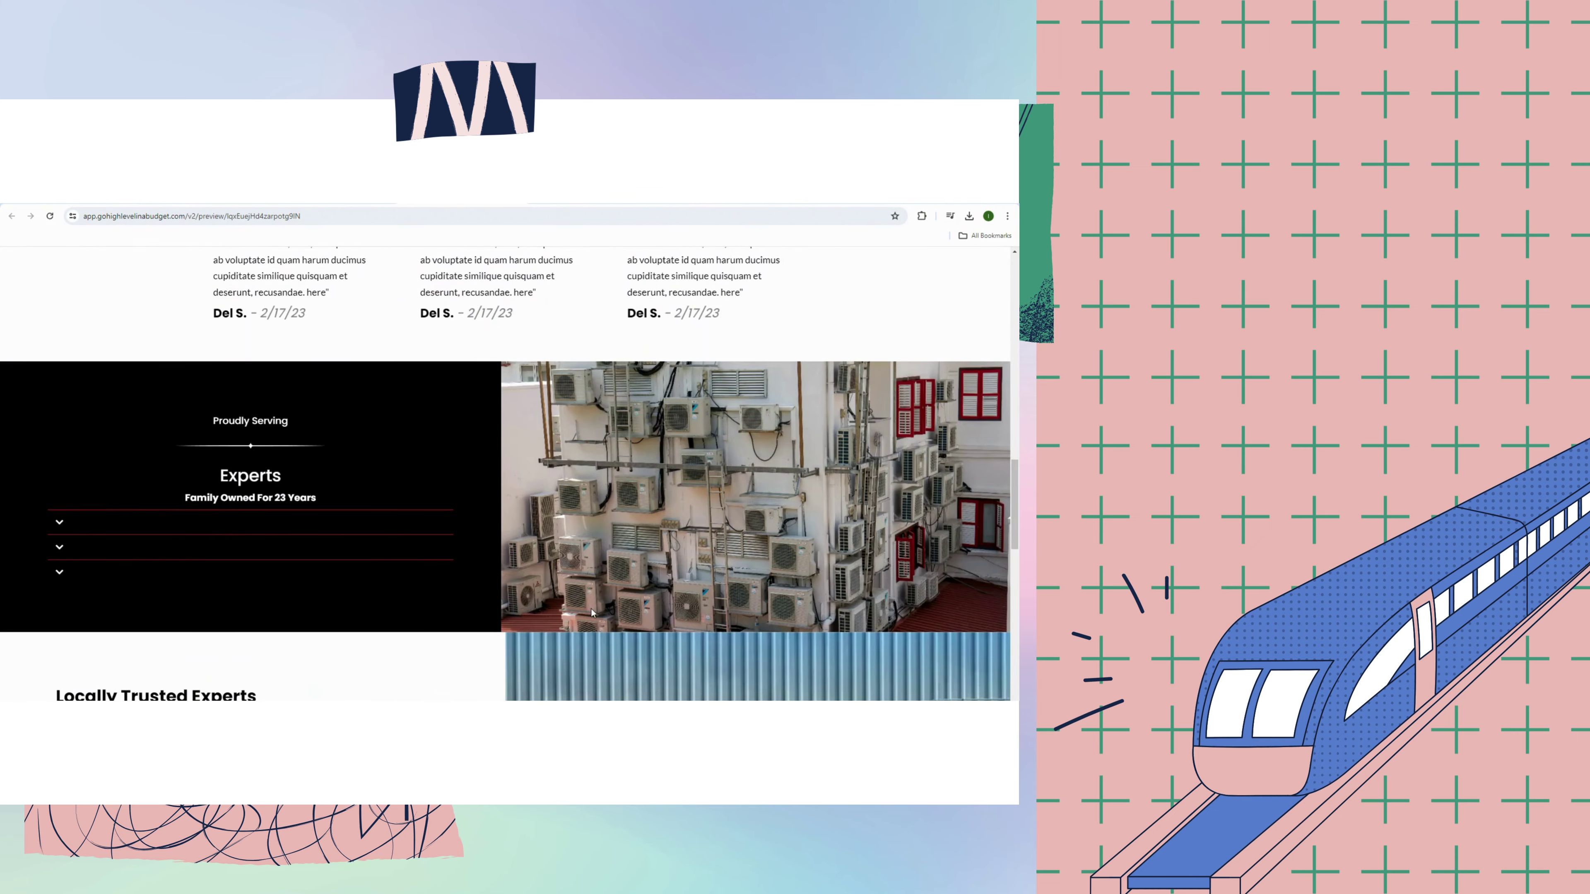
scroll(592, 612, down, 5)
scroll(592, 613, down, 7)
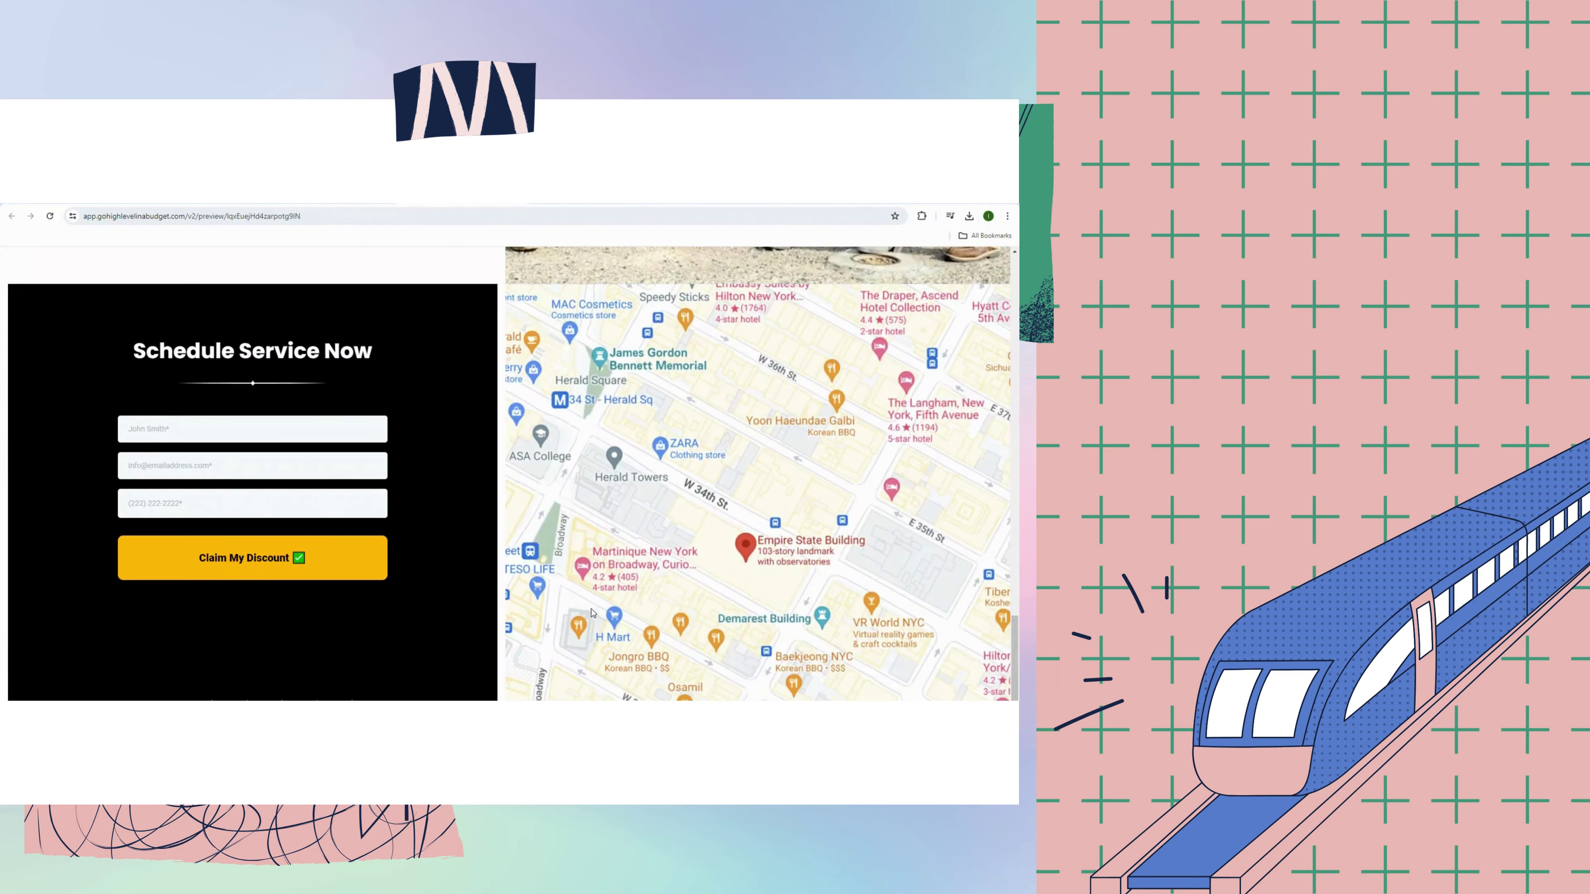
scroll(592, 613, down, 1)
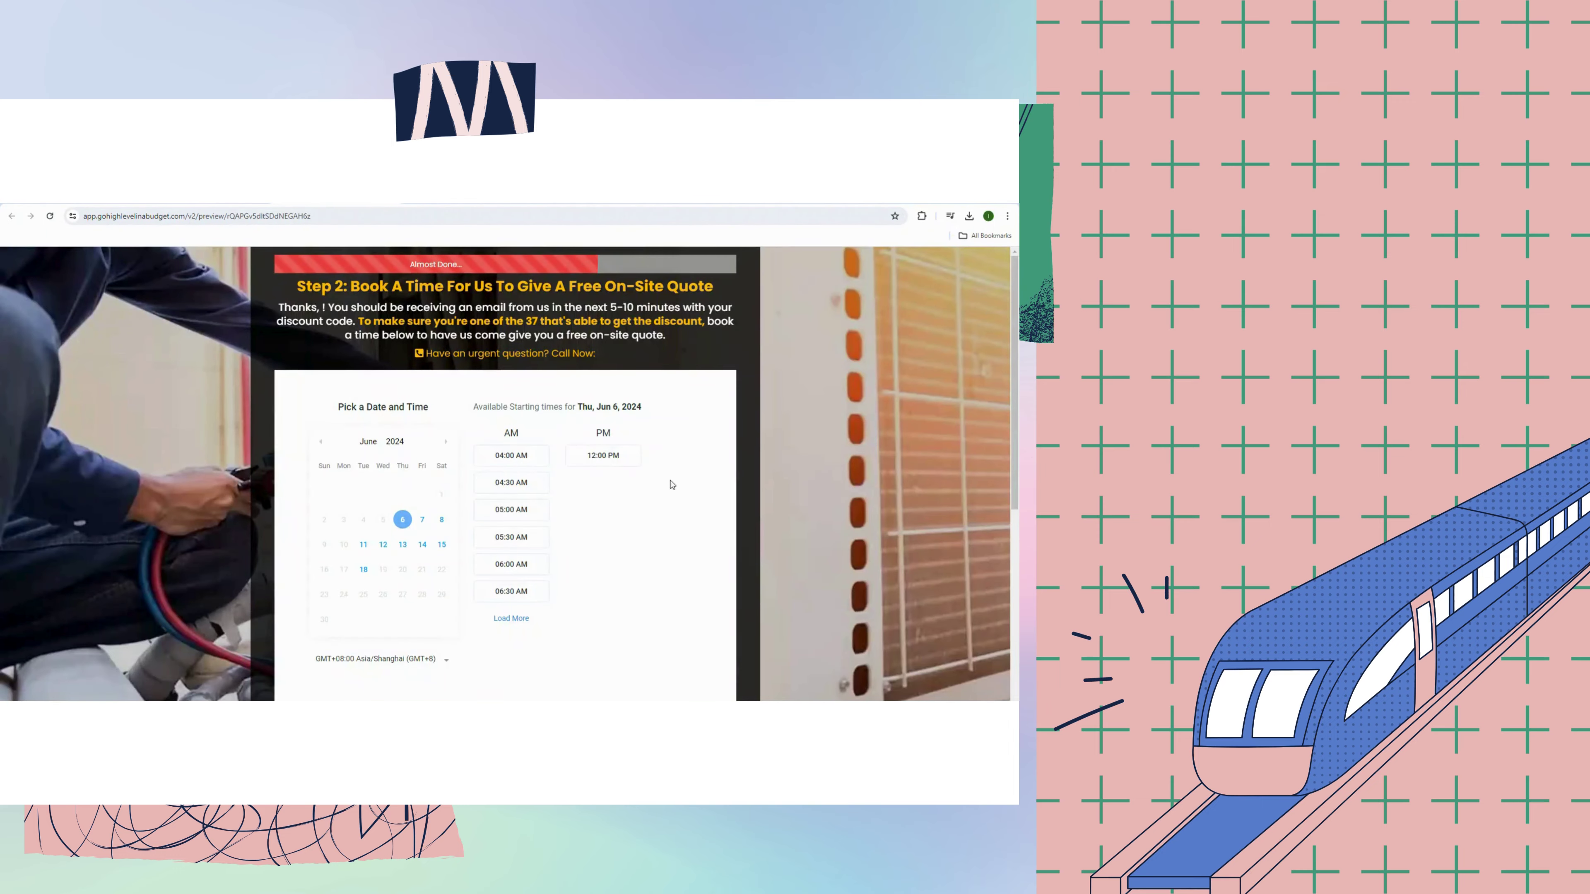
Examine the appointment booking page preview of the one-page website funnel, including its calendar and map.
scroll(698, 484, down, 3)
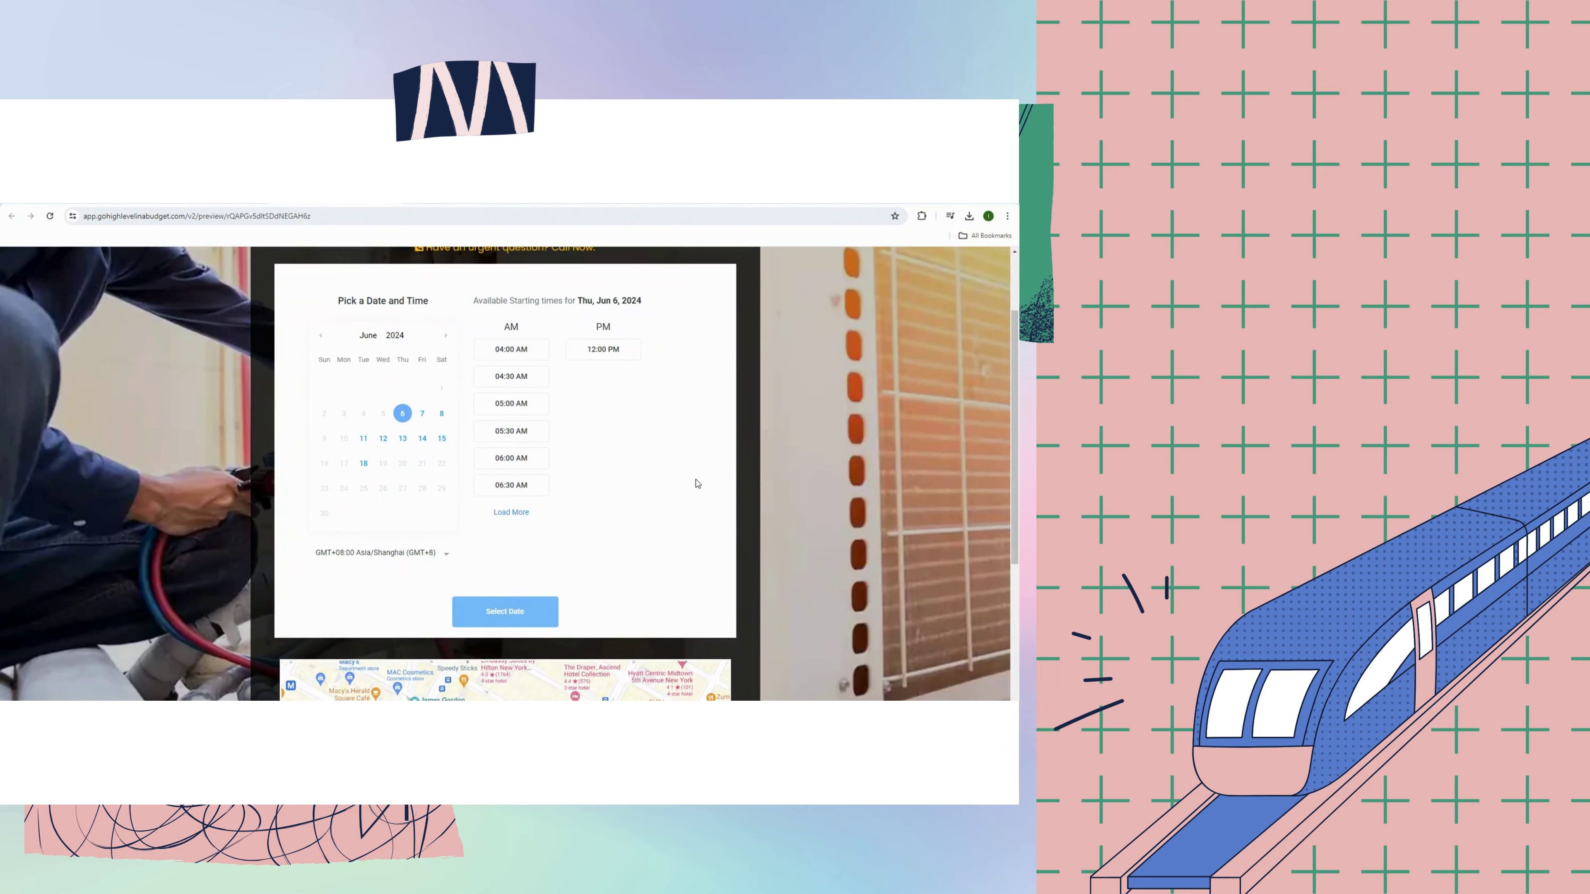
scroll(698, 483, down, 3)
scroll(698, 484, down, 3)
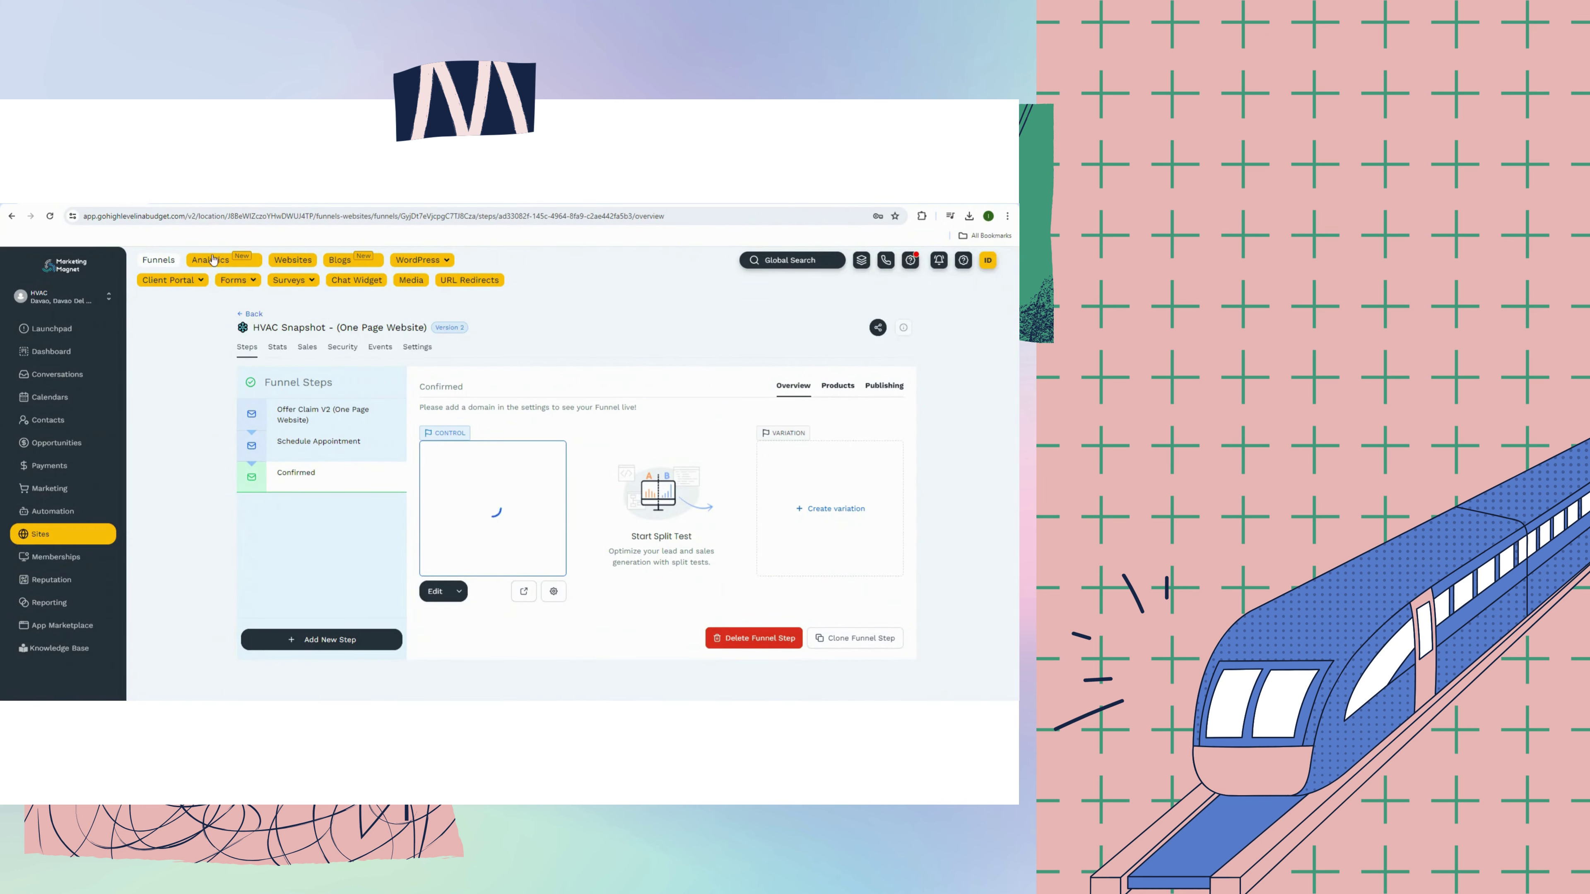
Open the HVAC Snapshot - Local Discount Offer (Big Image Background) funnel and preview its Offer Claim, Schedule Appointment and Confirmed pages.
click(258, 314)
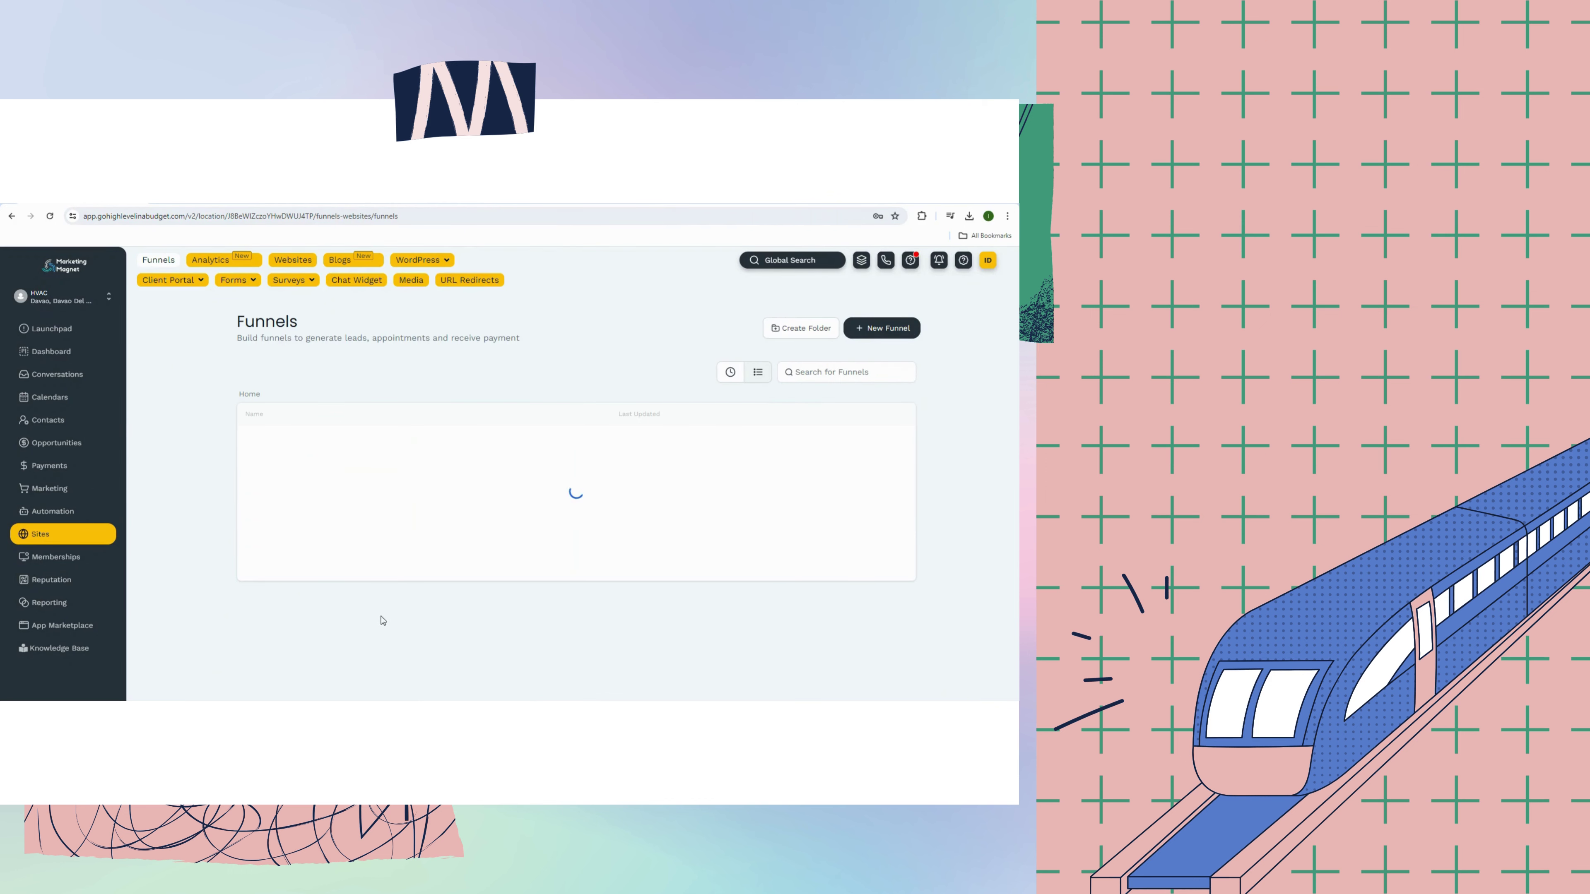
click(407, 476)
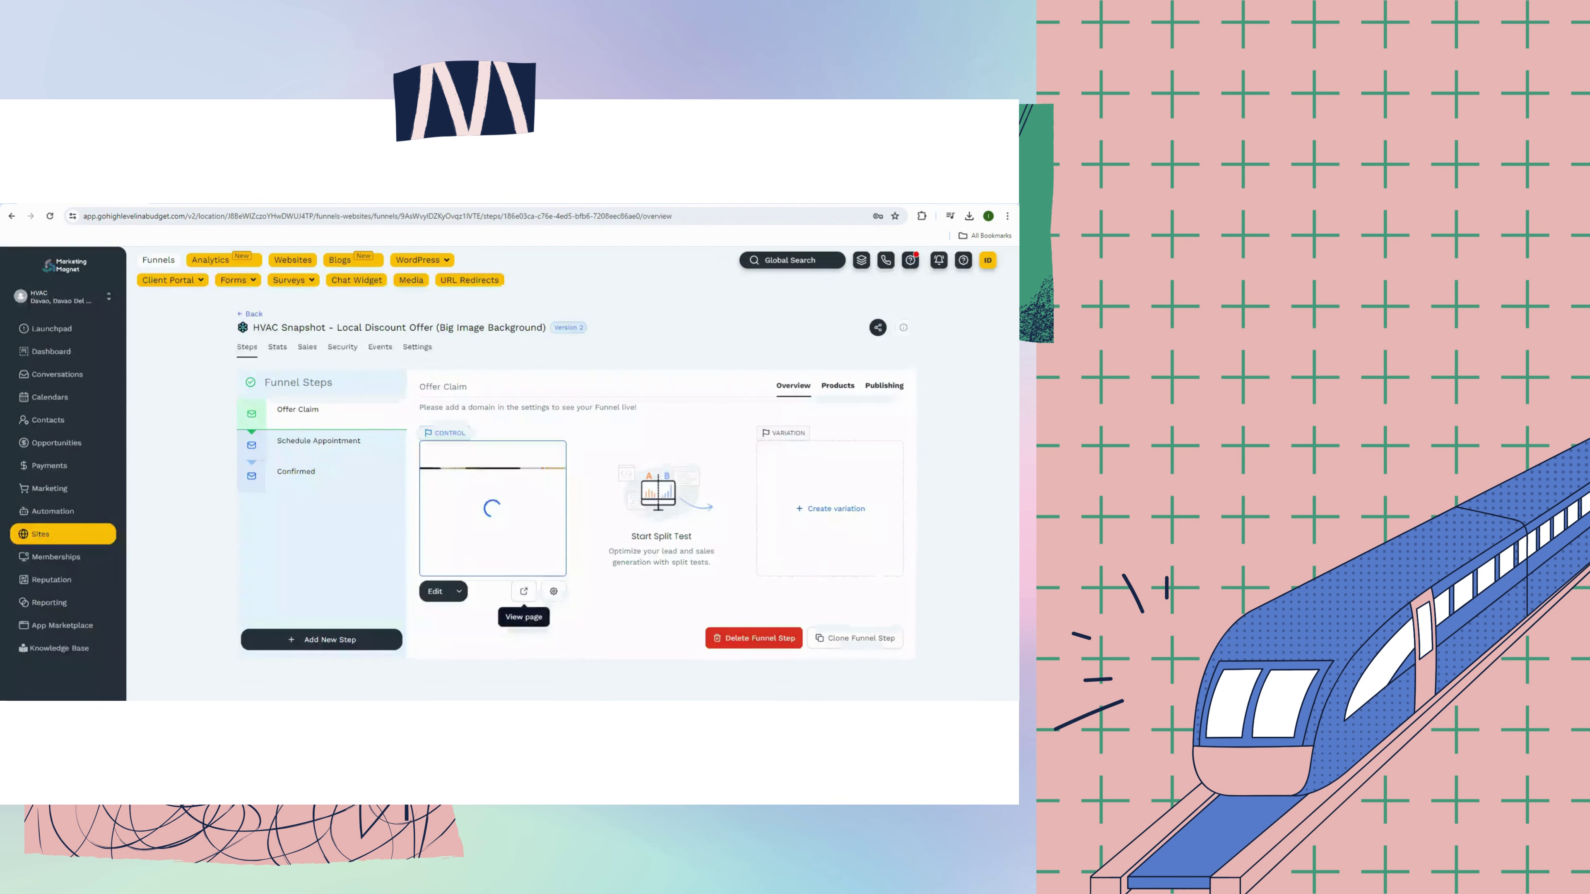
click(339, 453)
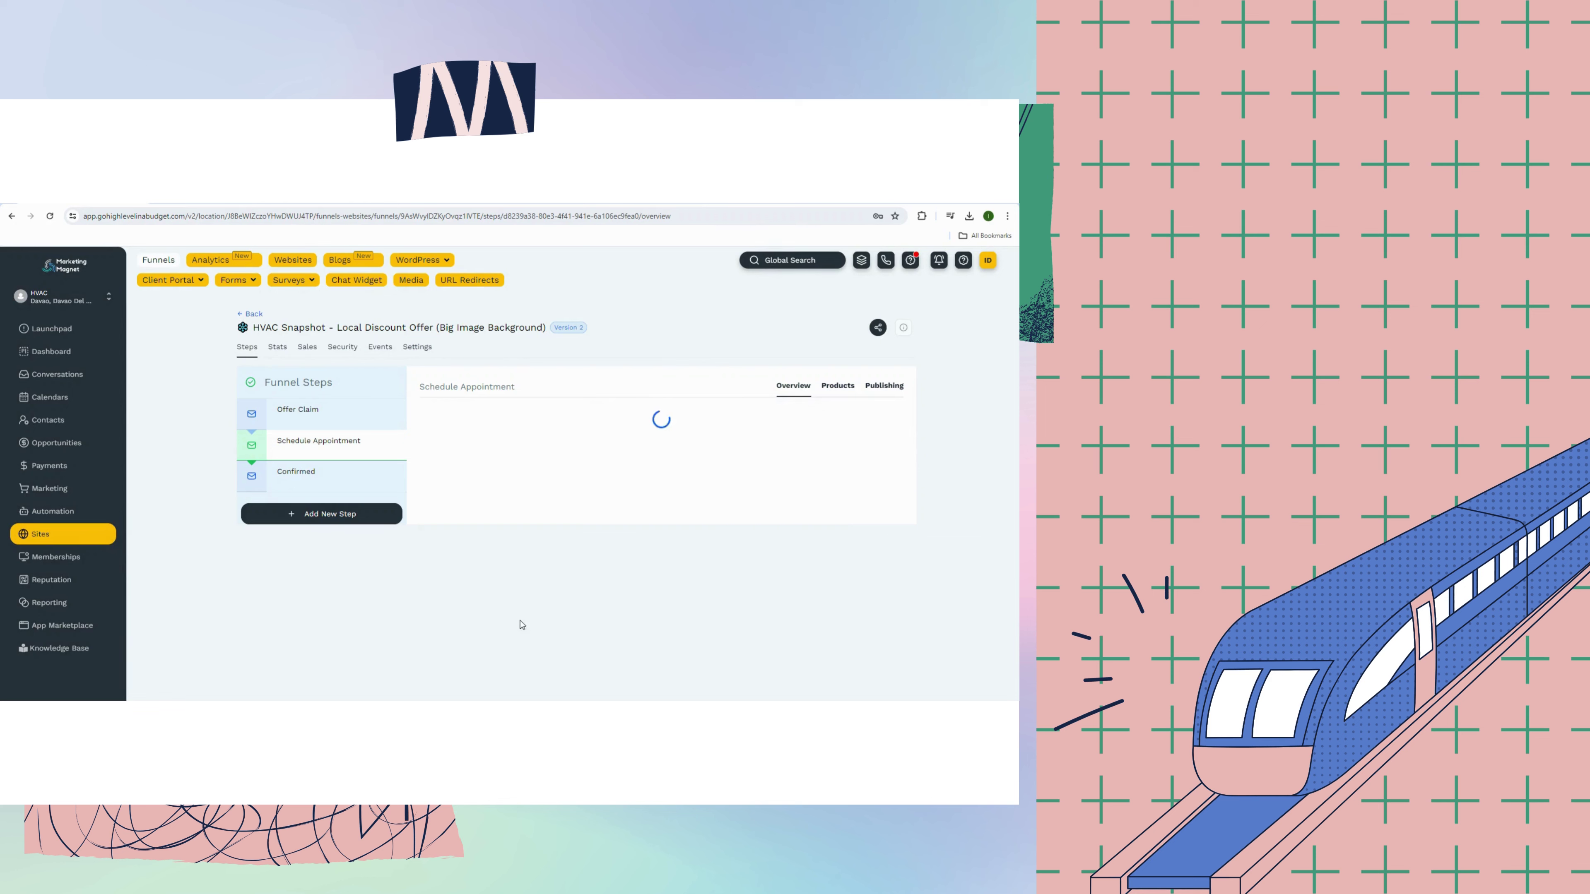
click(533, 585)
key(alt+Left)
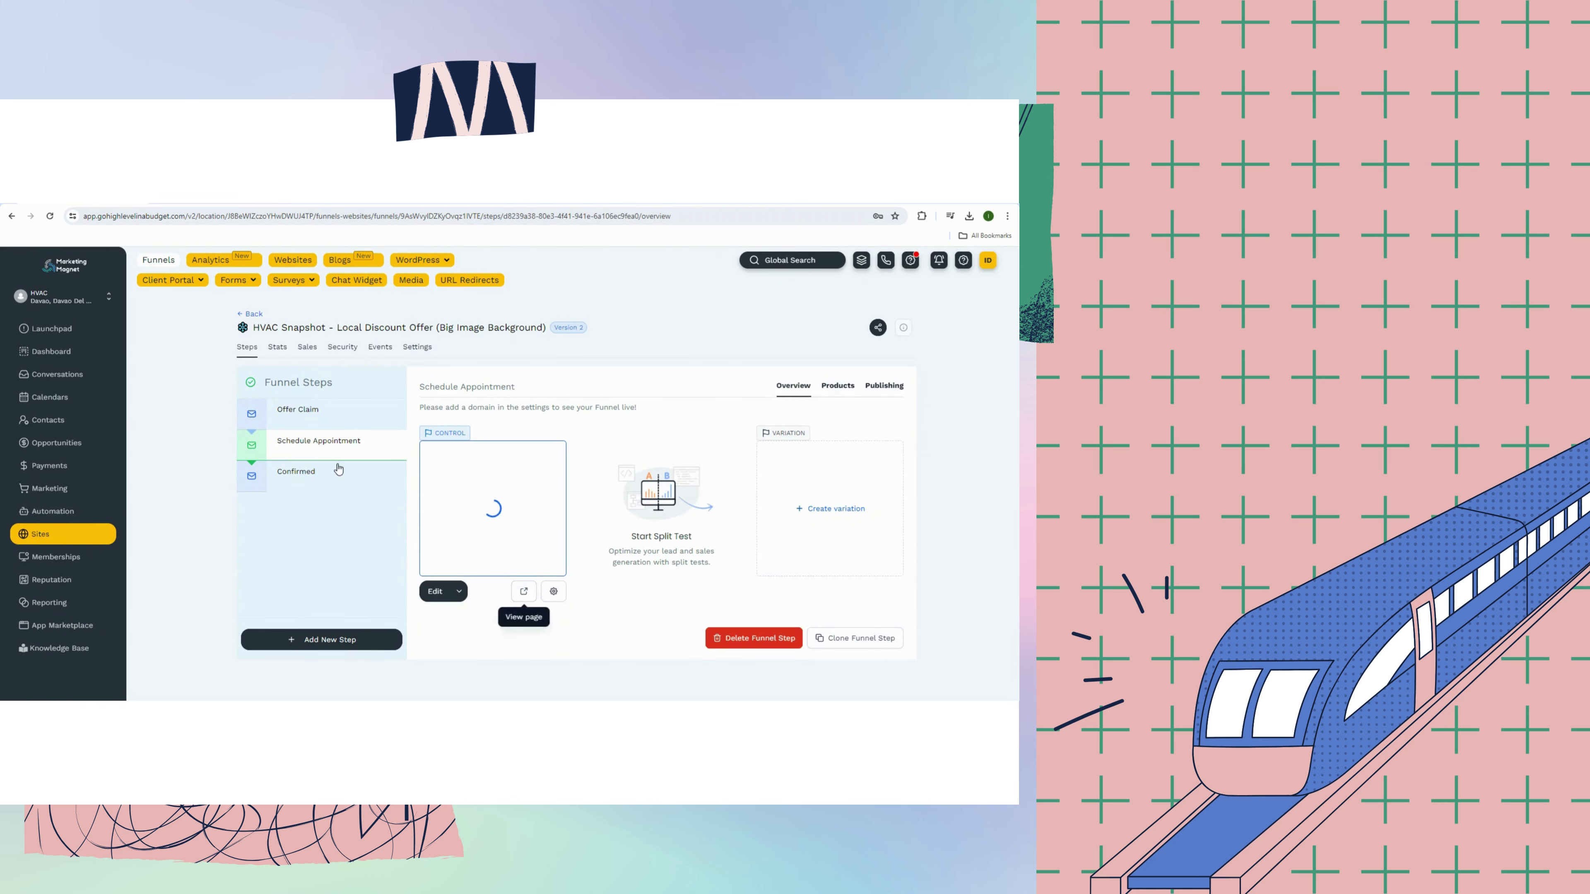
click(339, 470)
click(531, 595)
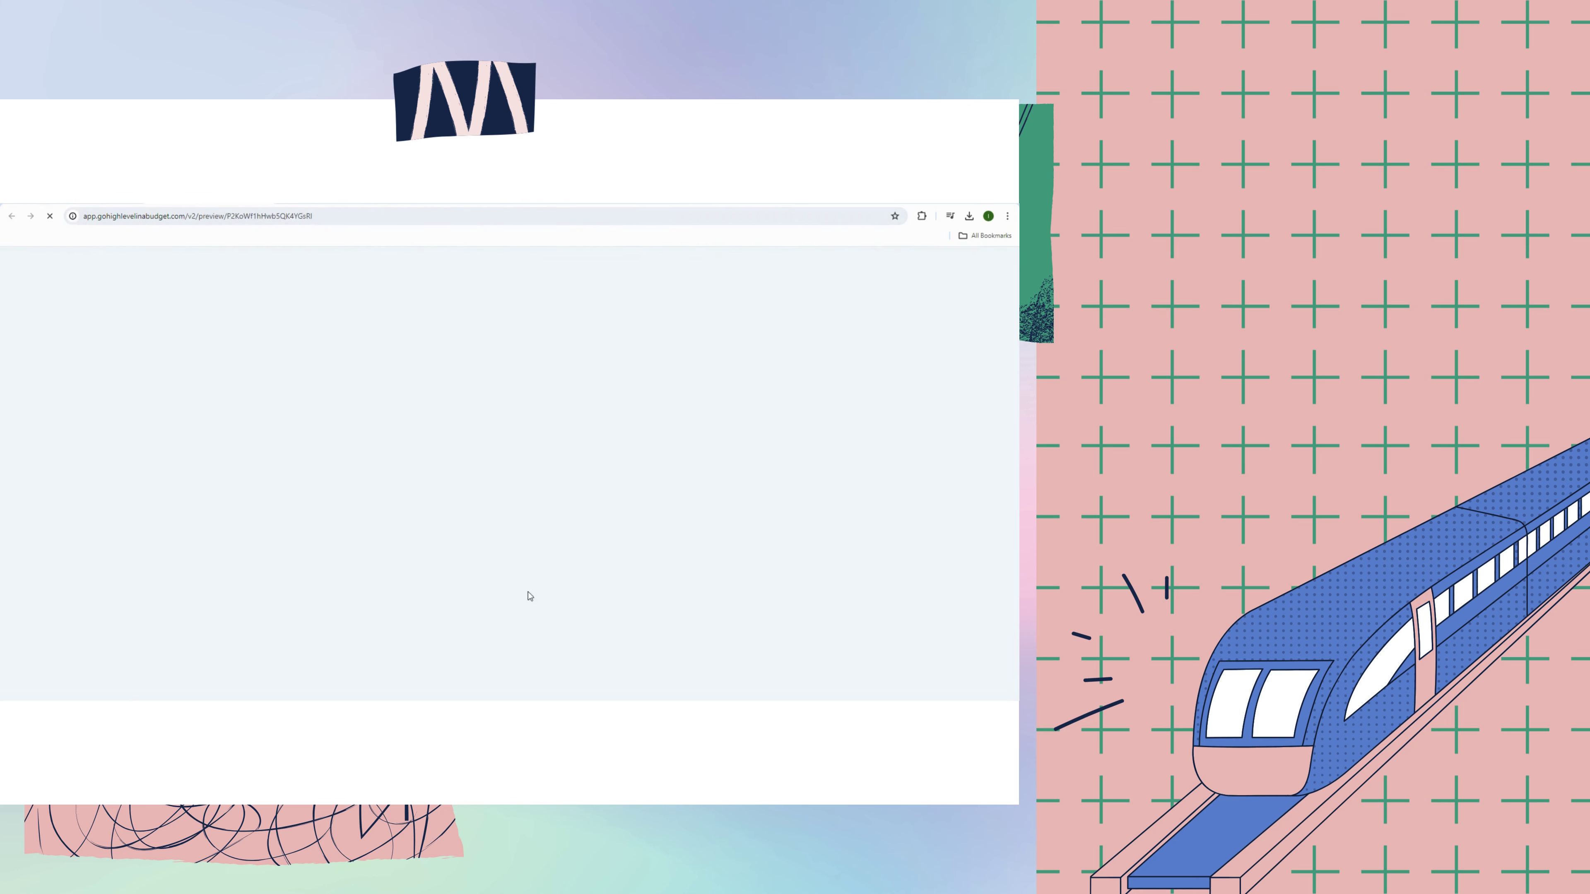
Look through the offer claim, appointment booking and confirmation page previews of the Big Image Background funnel.
scroll(877, 664, down, 5)
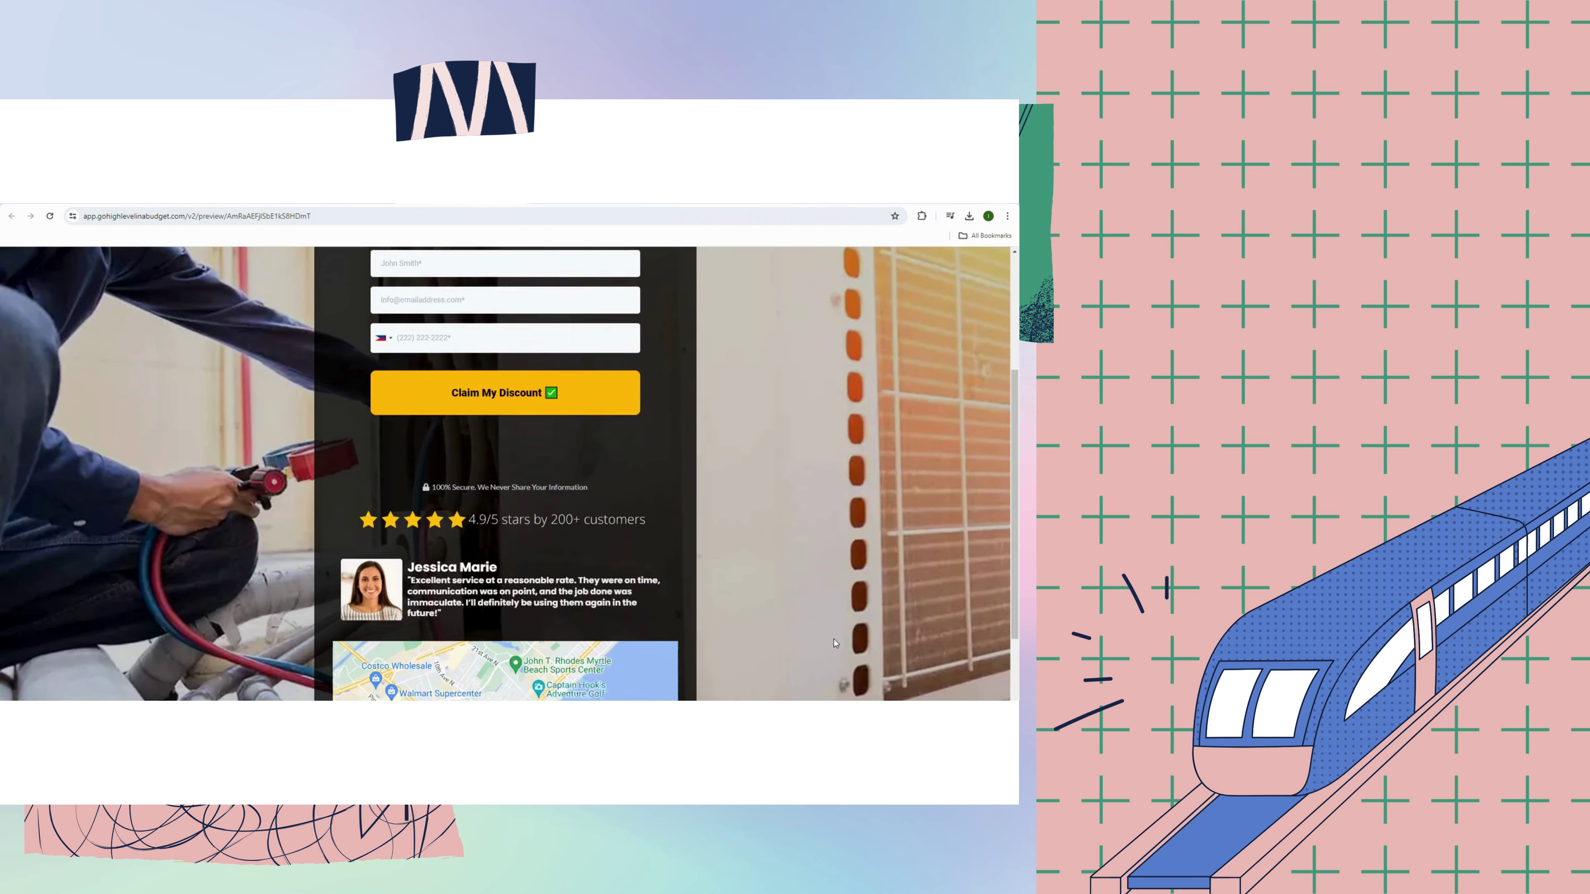
scroll(833, 642, down, 2)
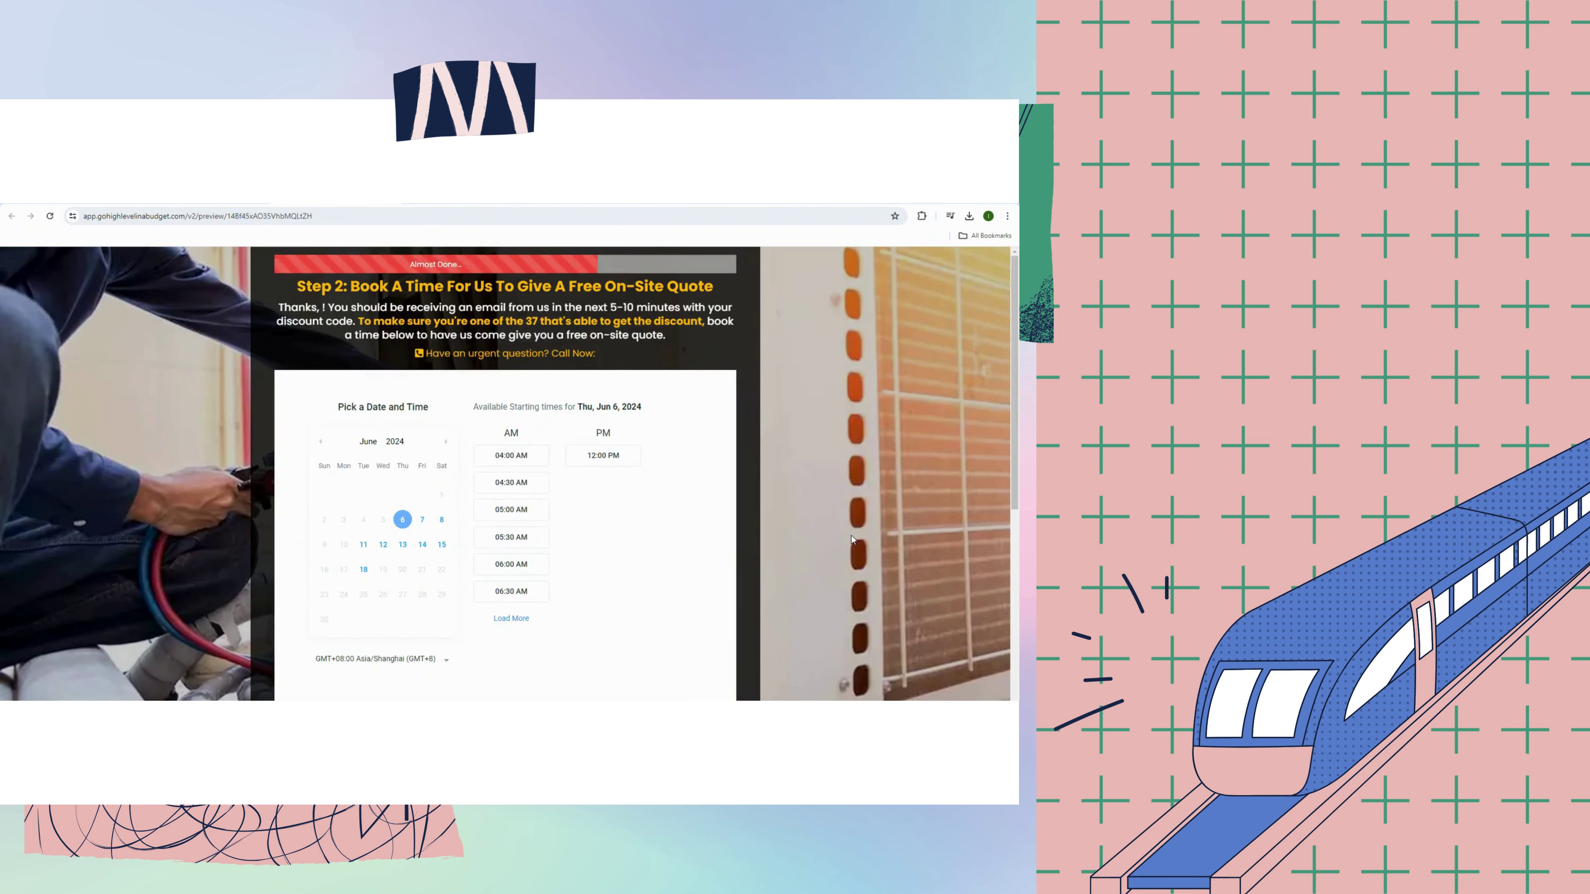
scroll(851, 540, down, 3)
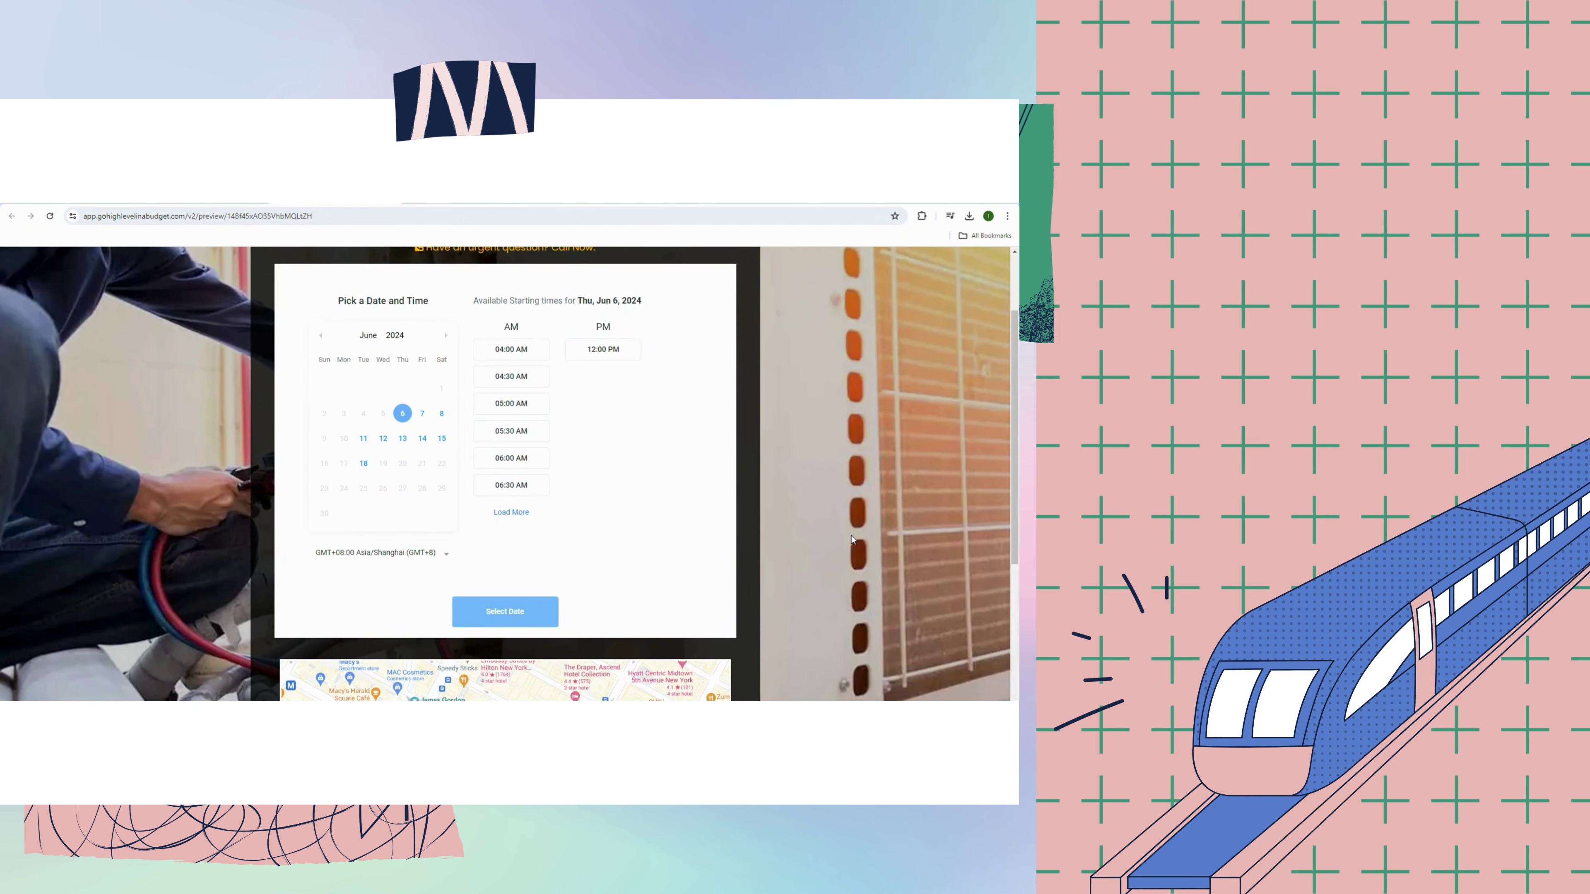
scroll(851, 540, down, 5)
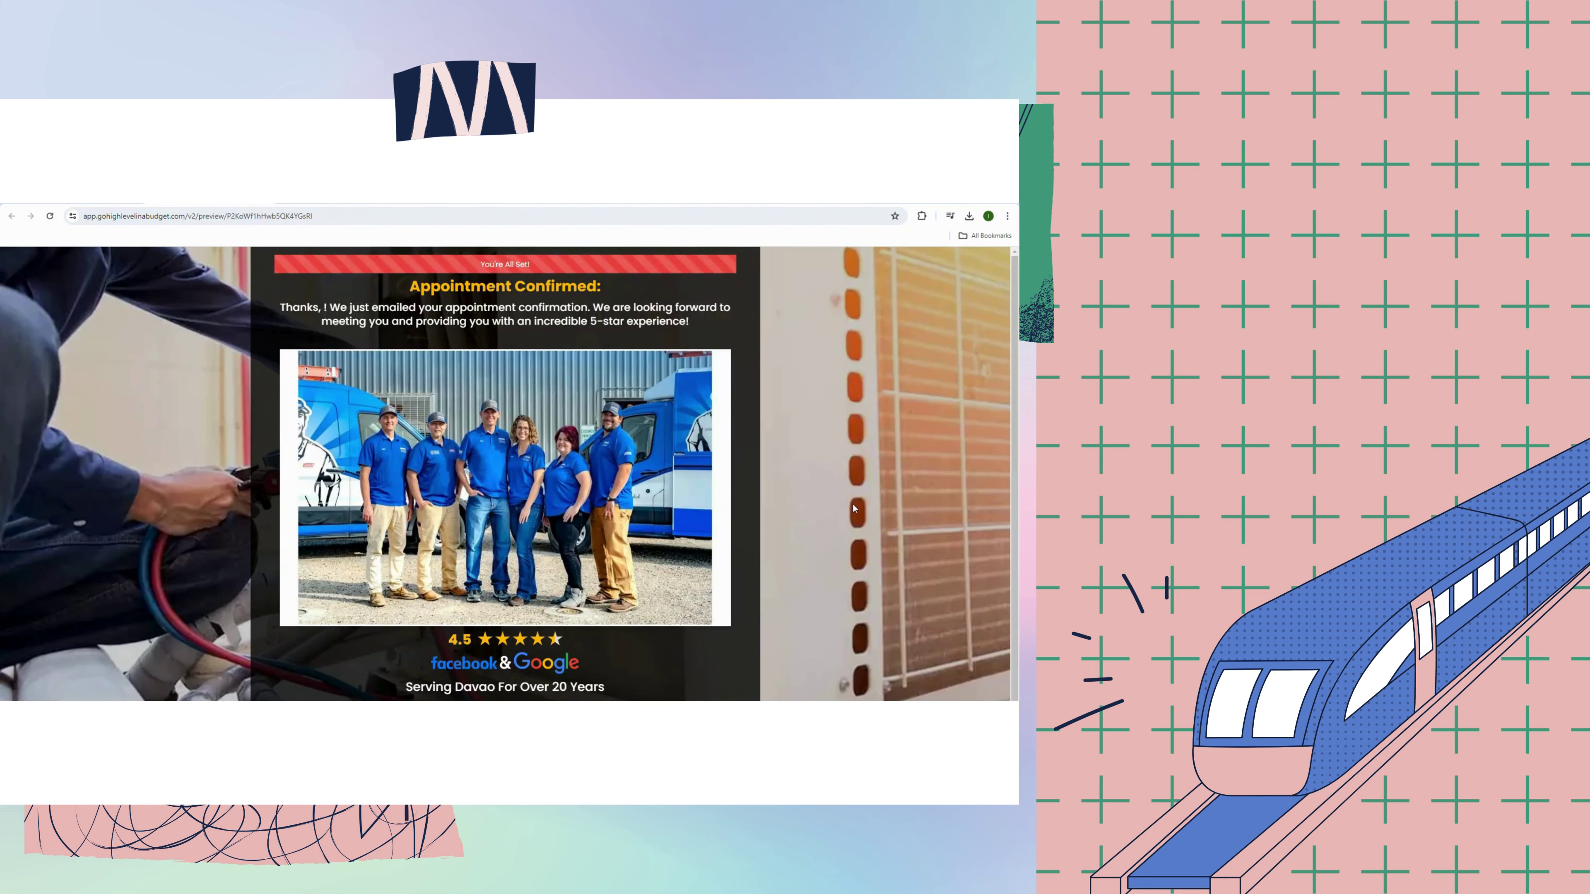
scroll(843, 506, down, 1)
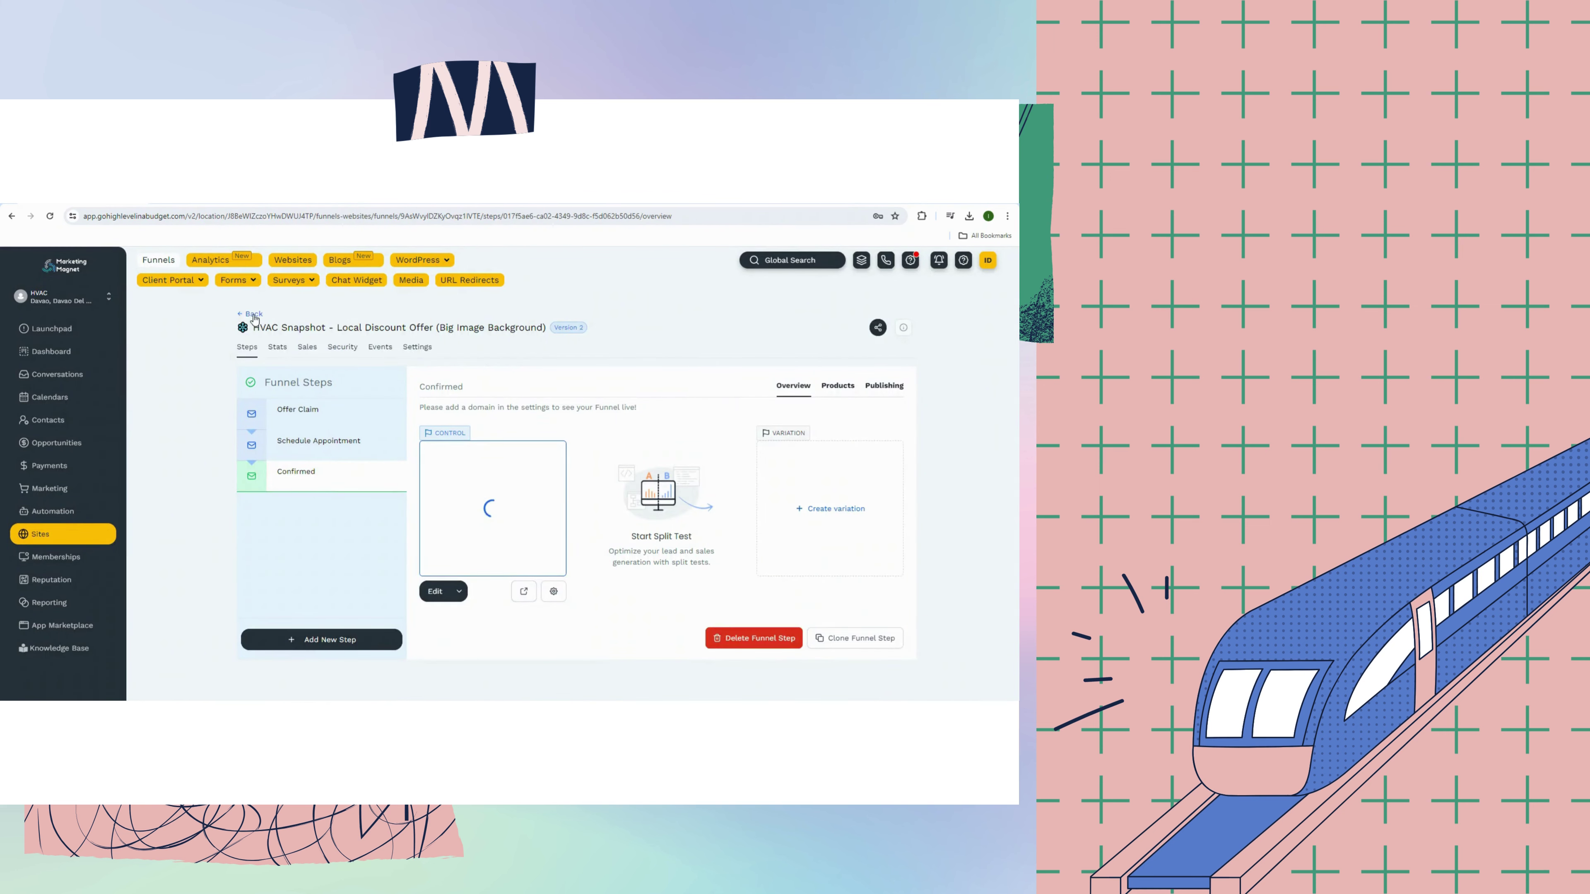
Open the HVAC Snapshot - Local Discount Offer (Bold Colors) funnel and preview its New Landing Page Design, Schedule and Confirmed pages.
click(254, 314)
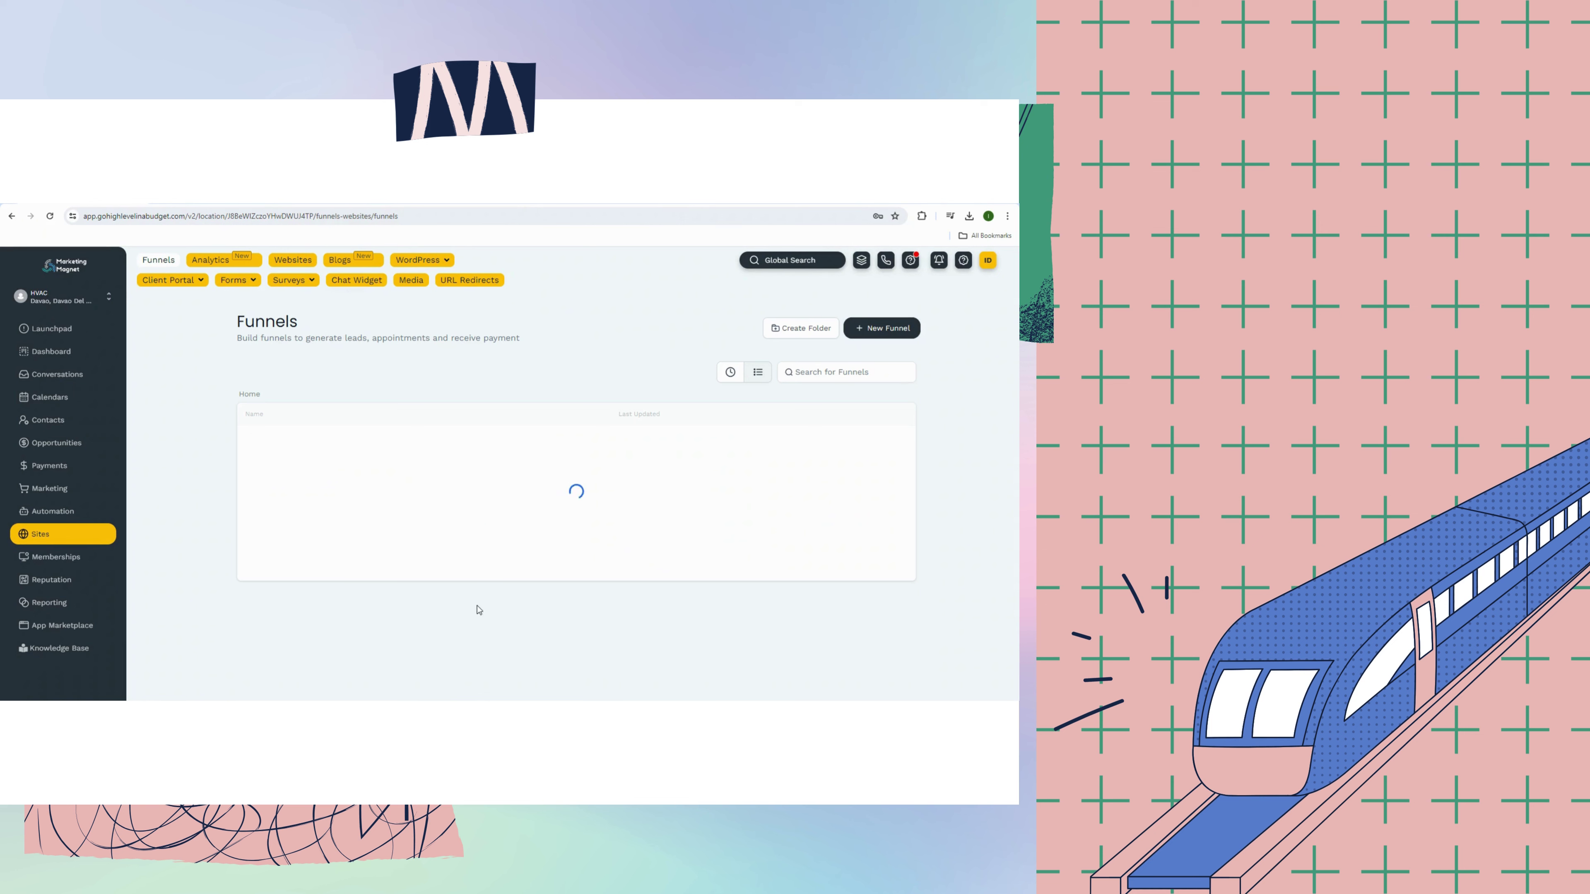
click(393, 503)
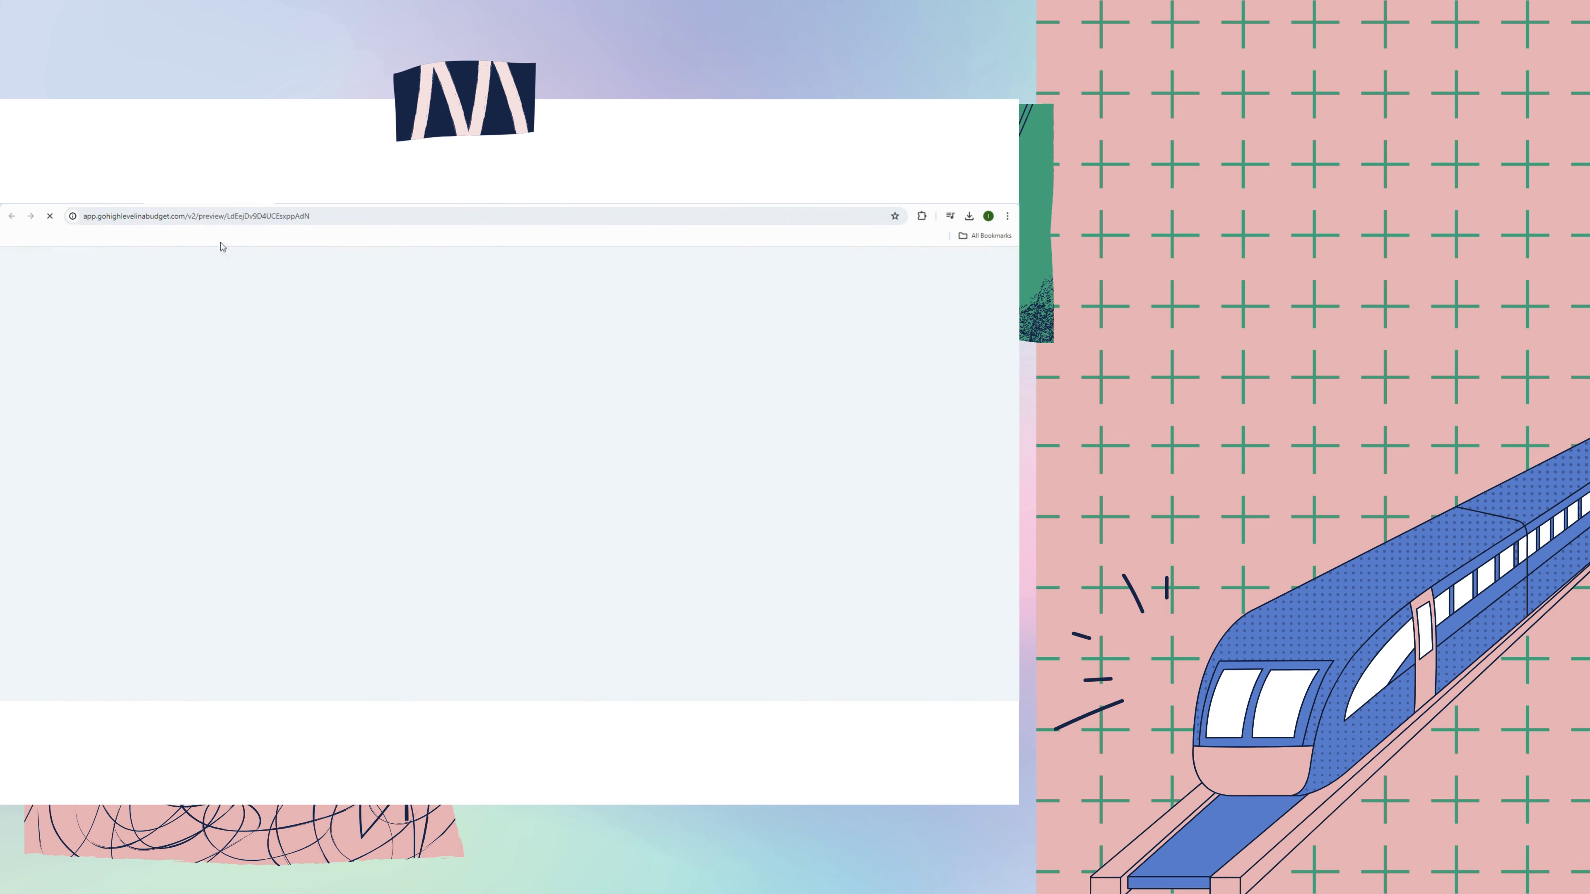
click(347, 448)
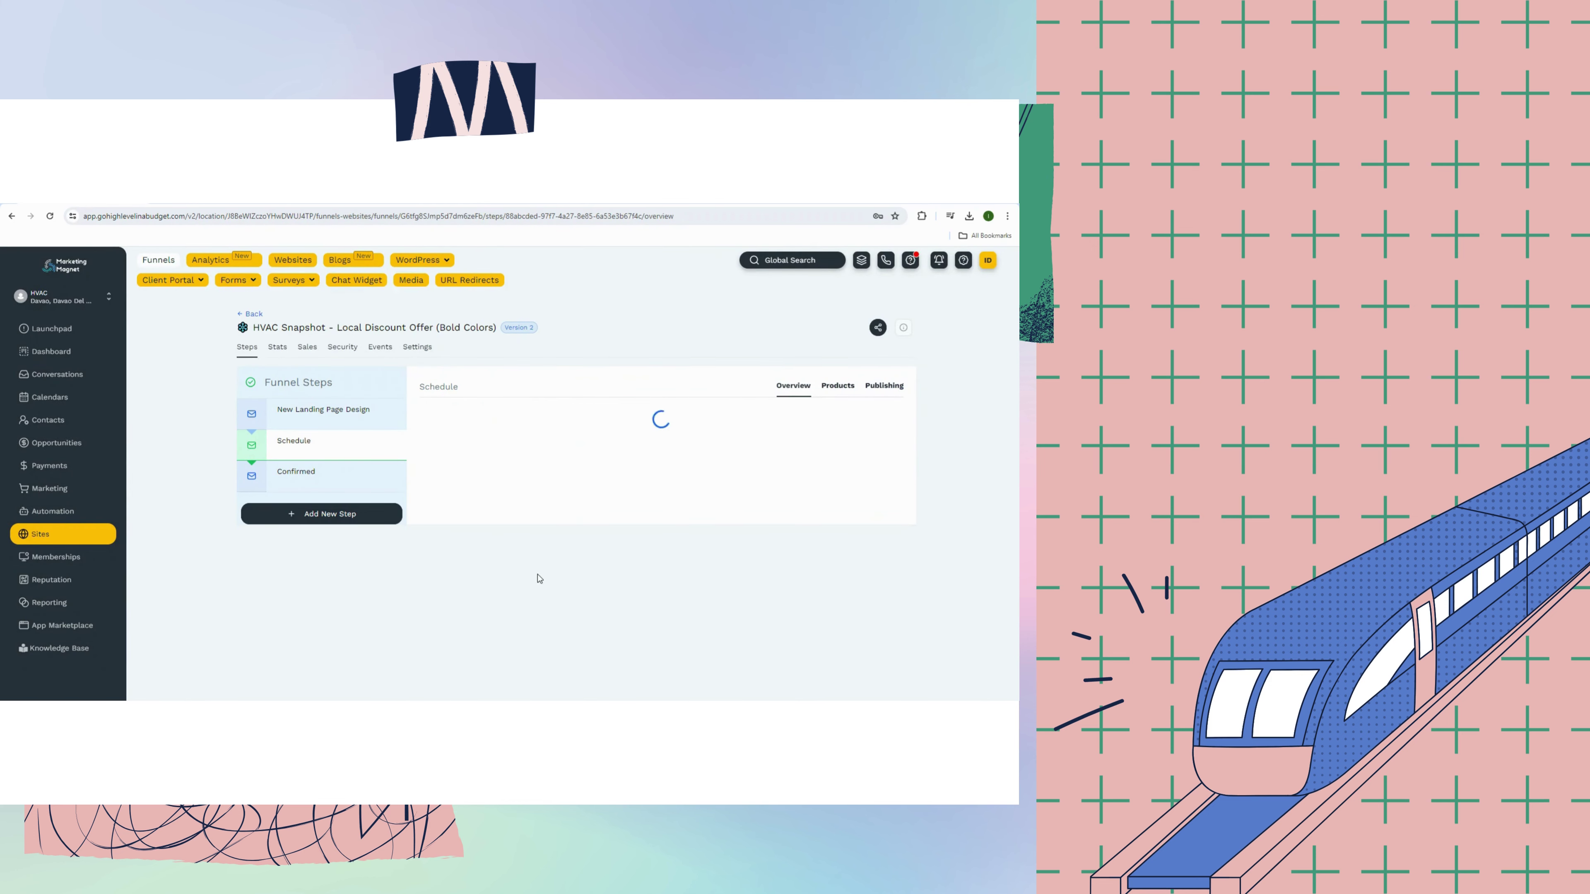
click(319, 489)
click(524, 591)
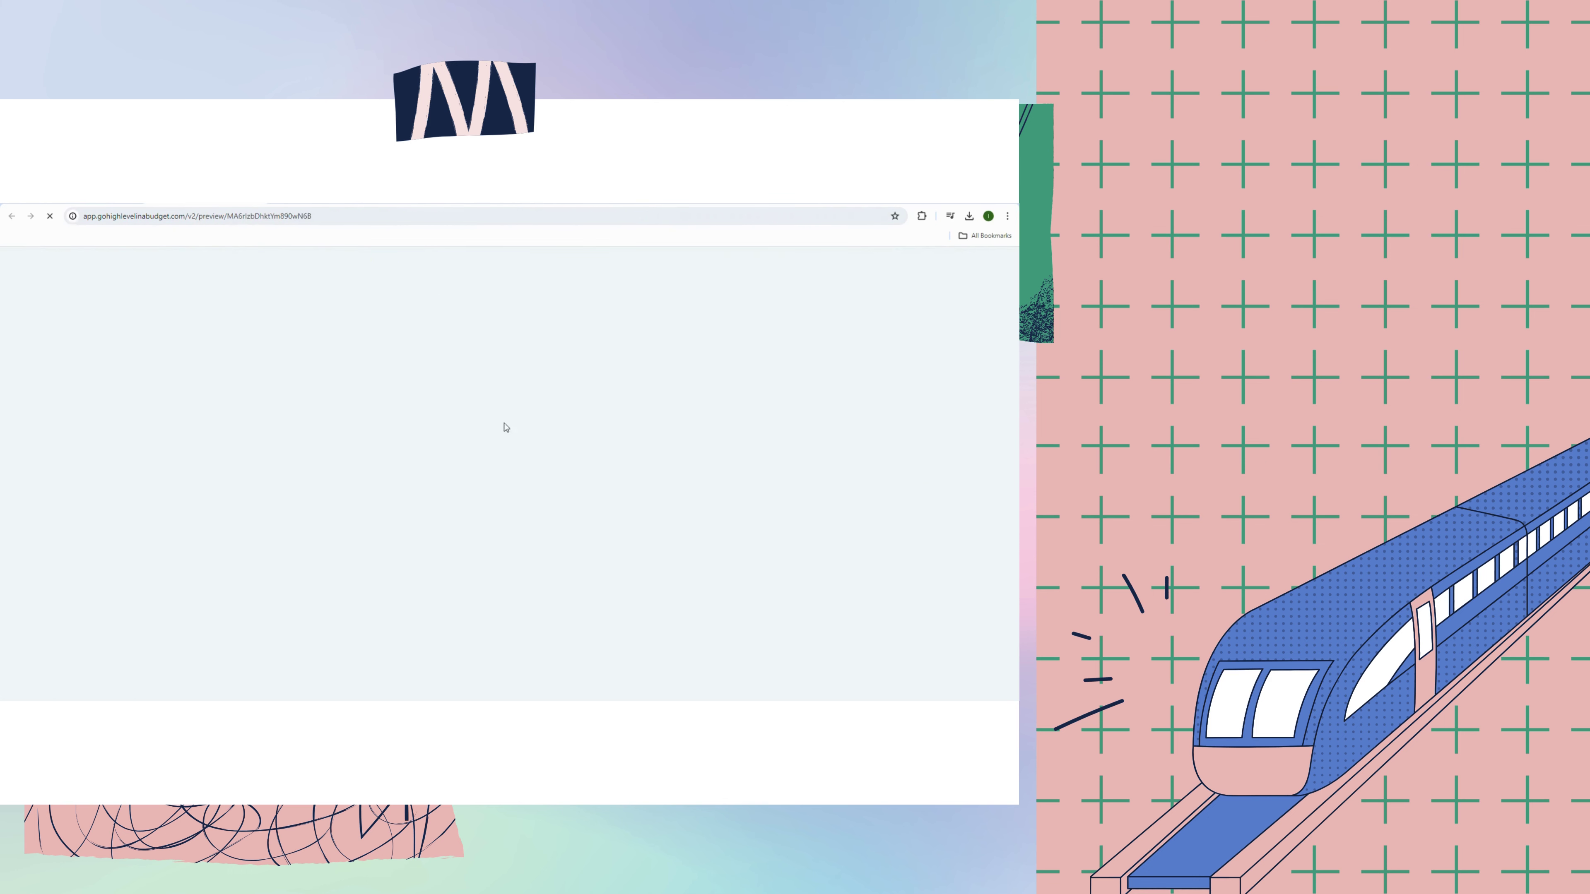
Look through the Bold Colors funnel's landing page, including its service benefits and testimonials, and its appointment booking page.
scroll(945, 432, down, 3)
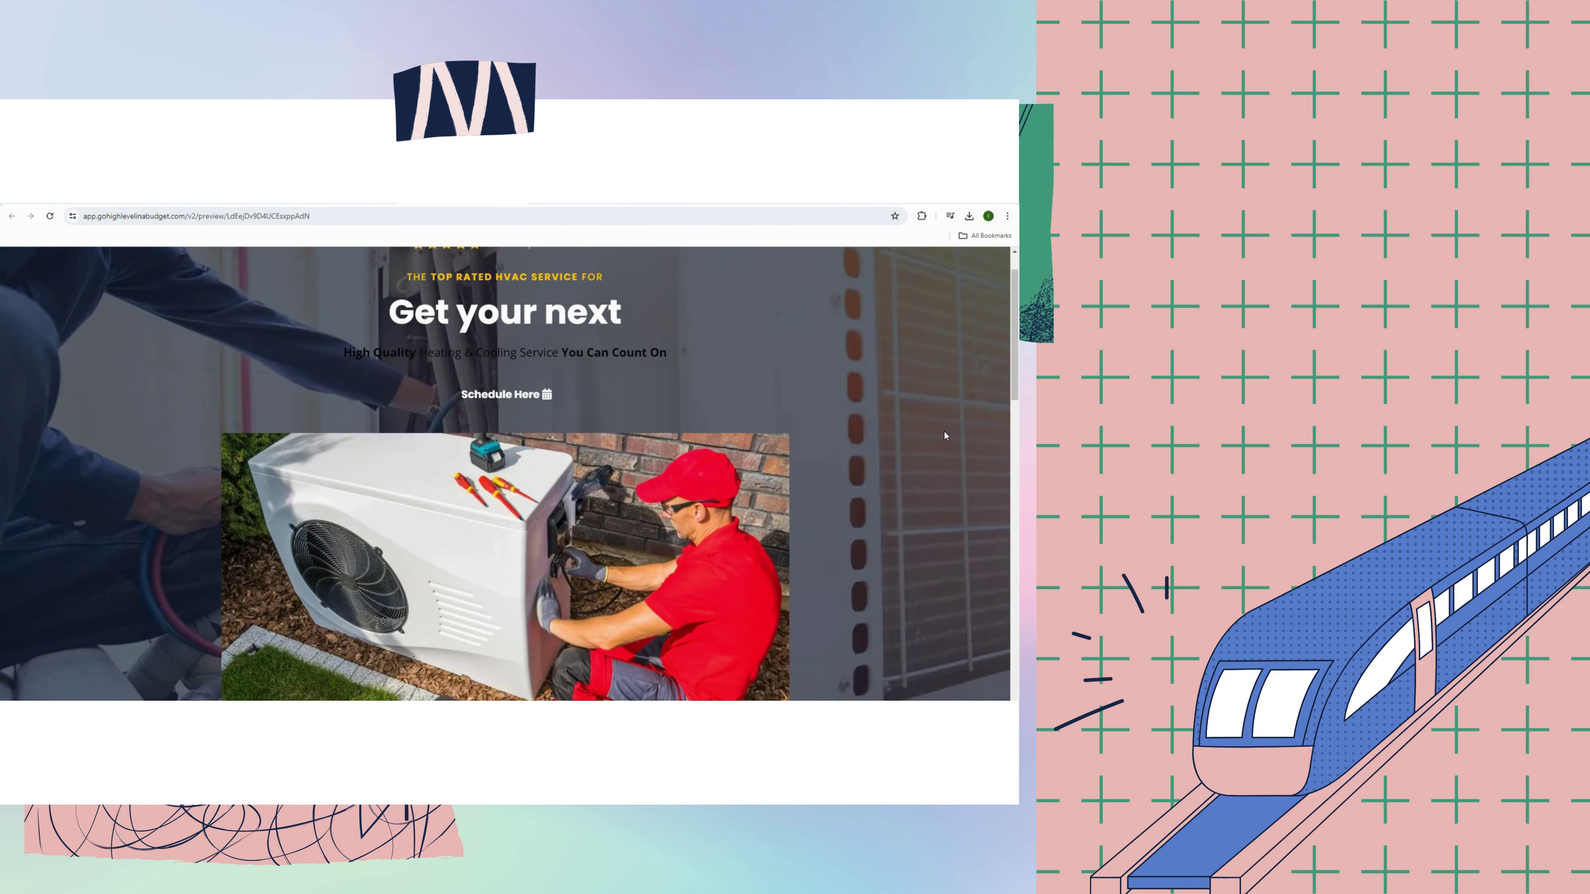
scroll(943, 435, down, 8)
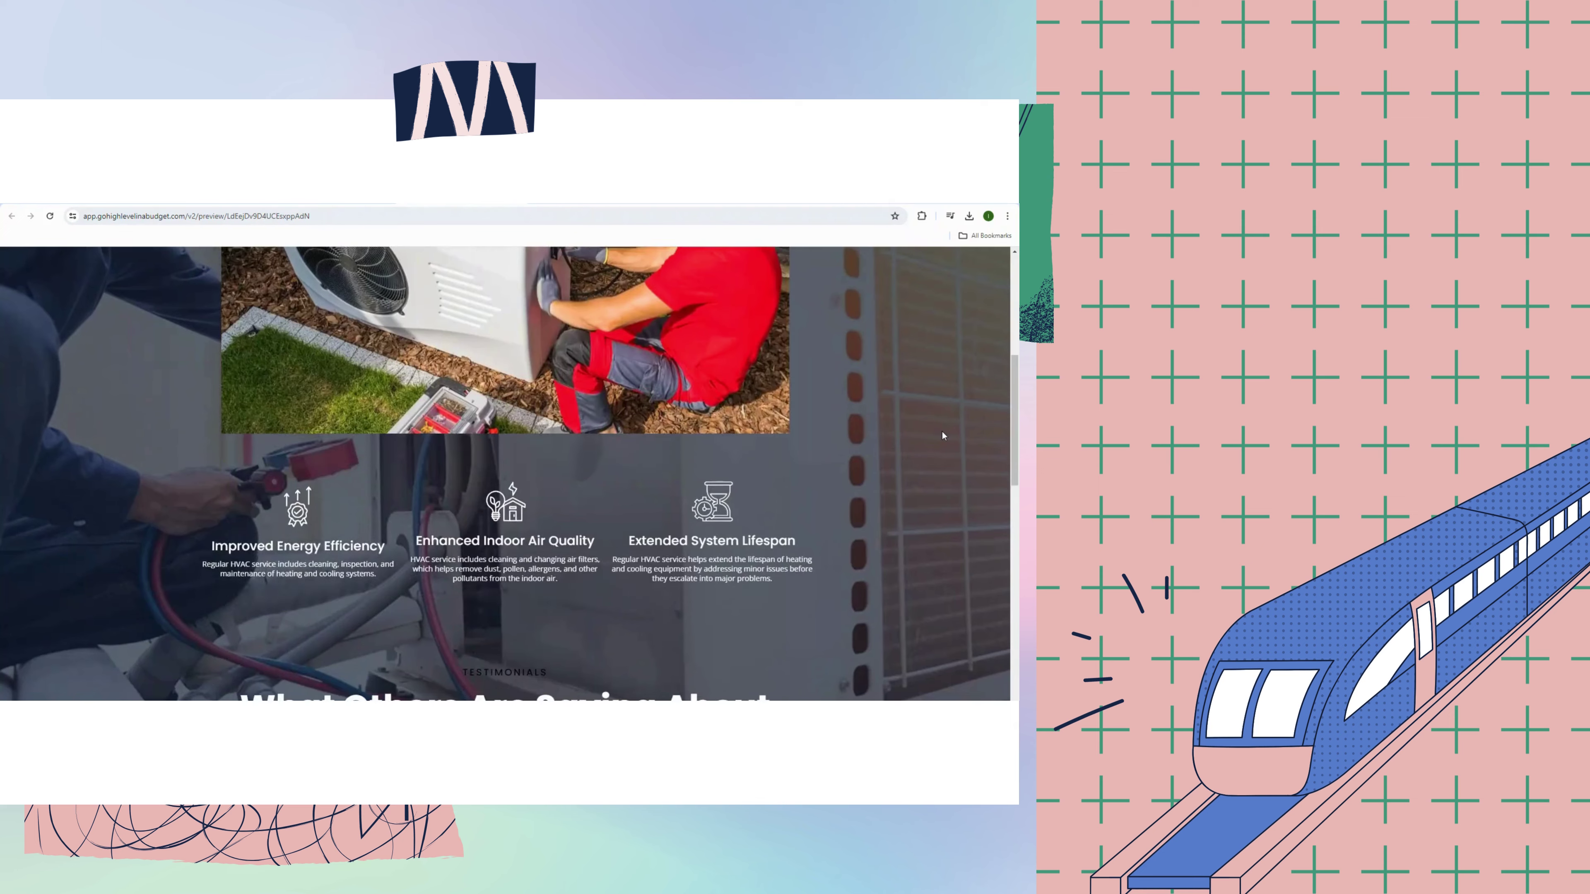
scroll(942, 435, down, 4)
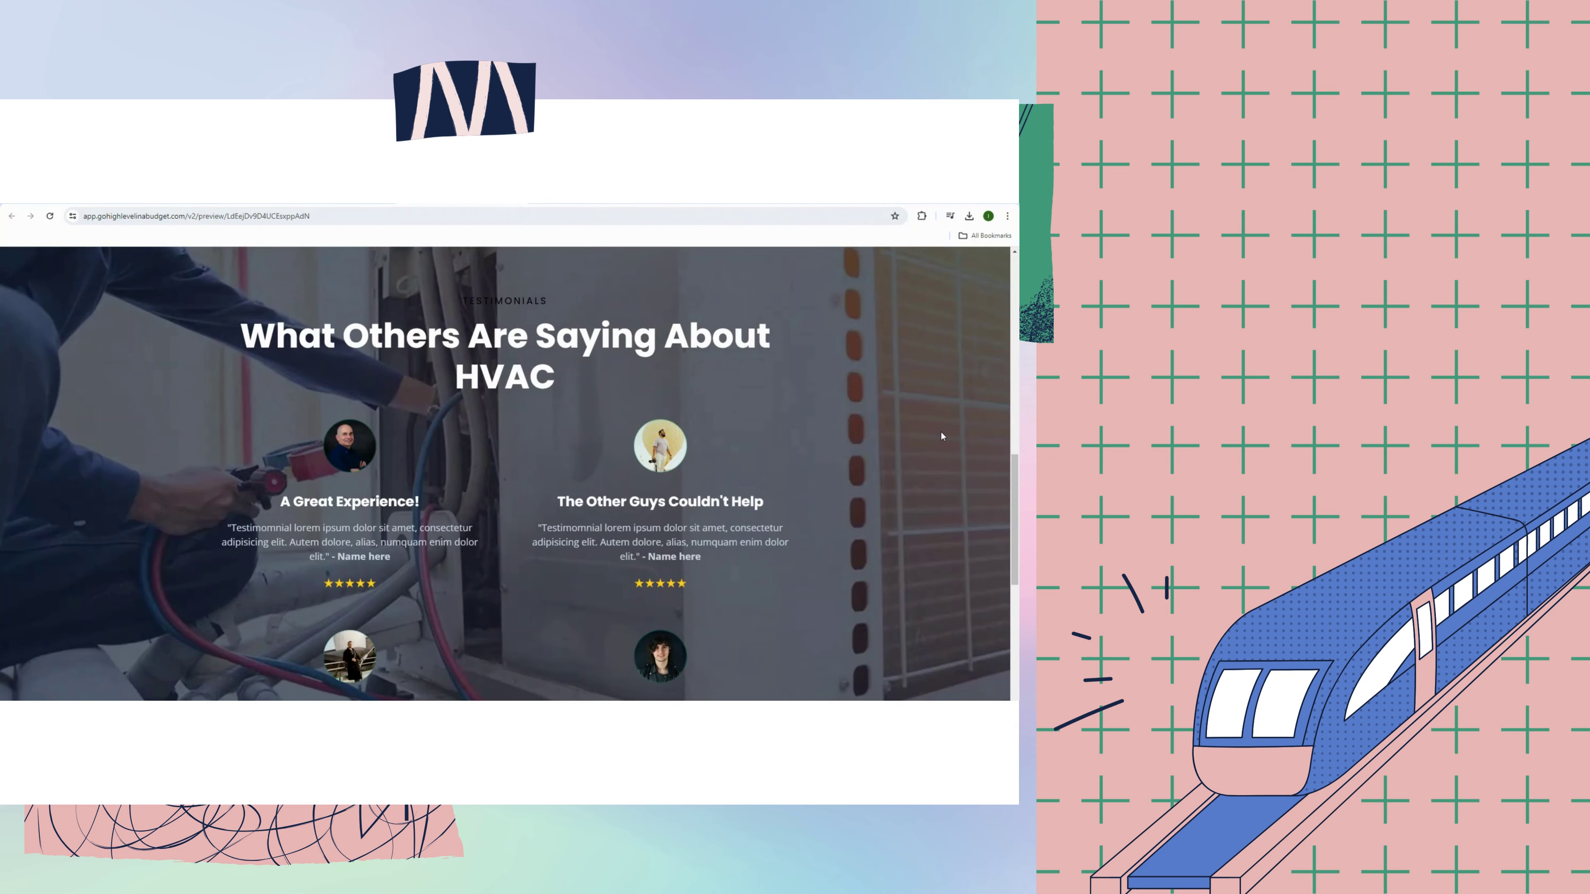
scroll(942, 436, down, 5)
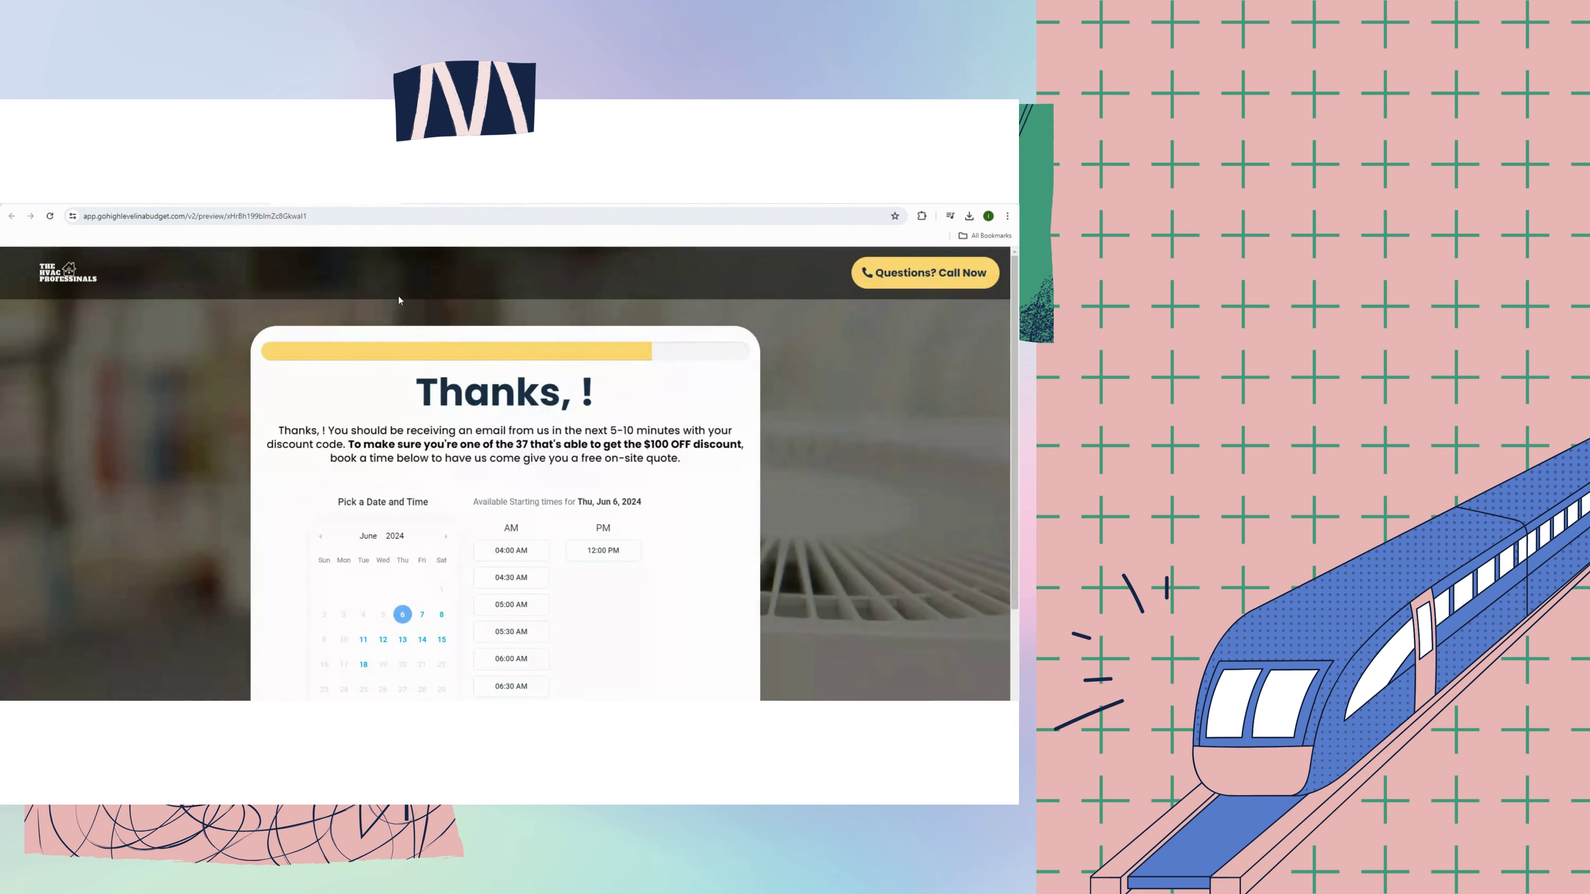
scroll(801, 570, down, 3)
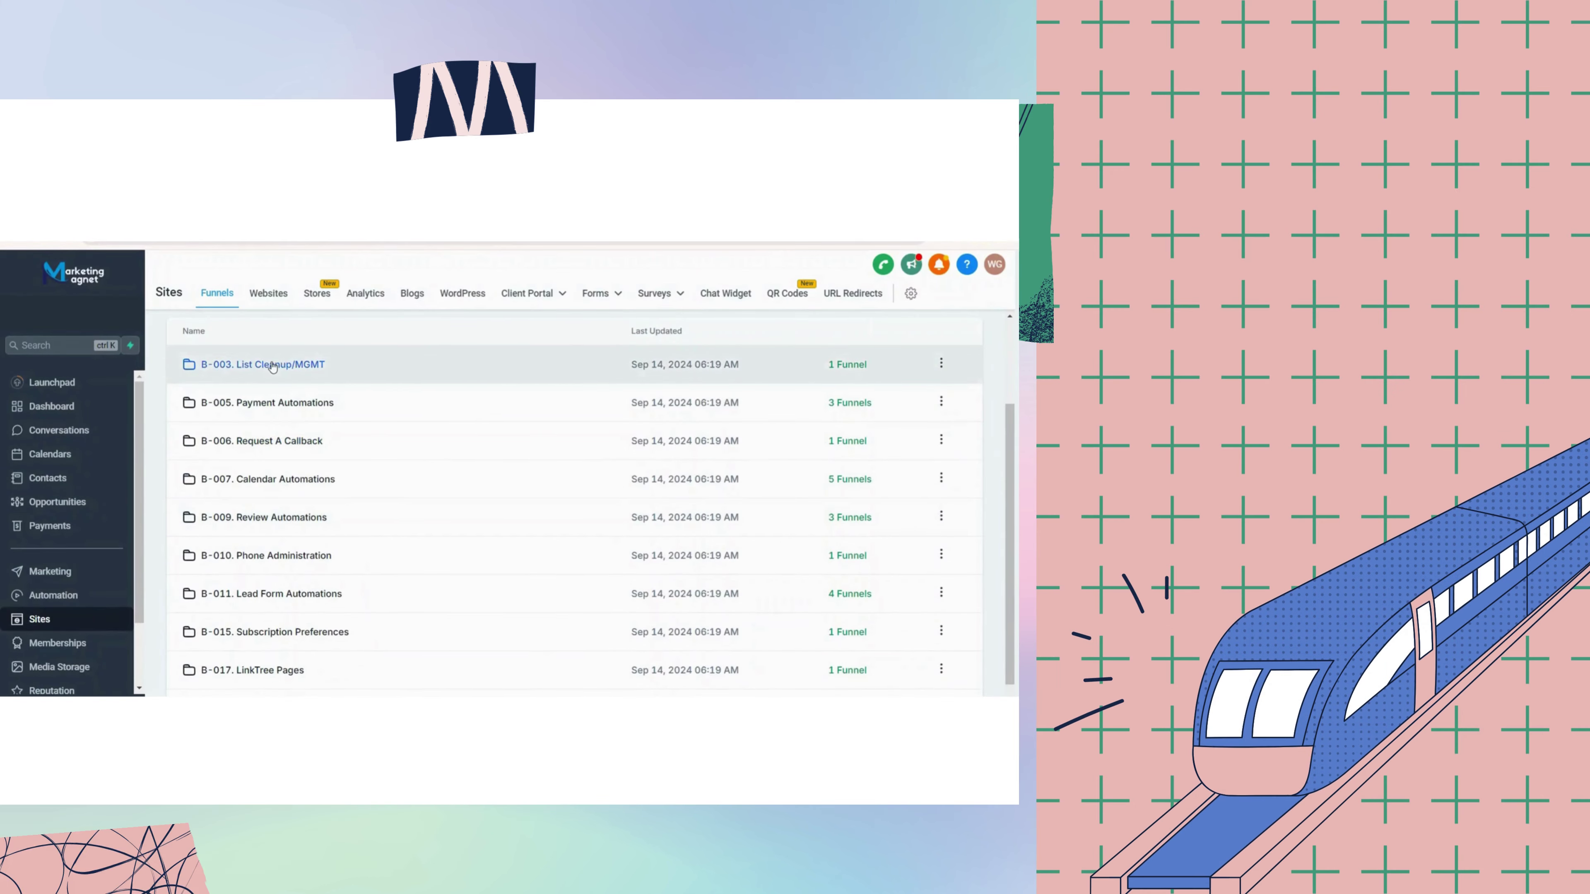
Open the B-003. Update Contact Information (Wrong Contact Info) funnel from the B-003. List Cleanup/MGMT folder and preview its two step pages.
click(273, 365)
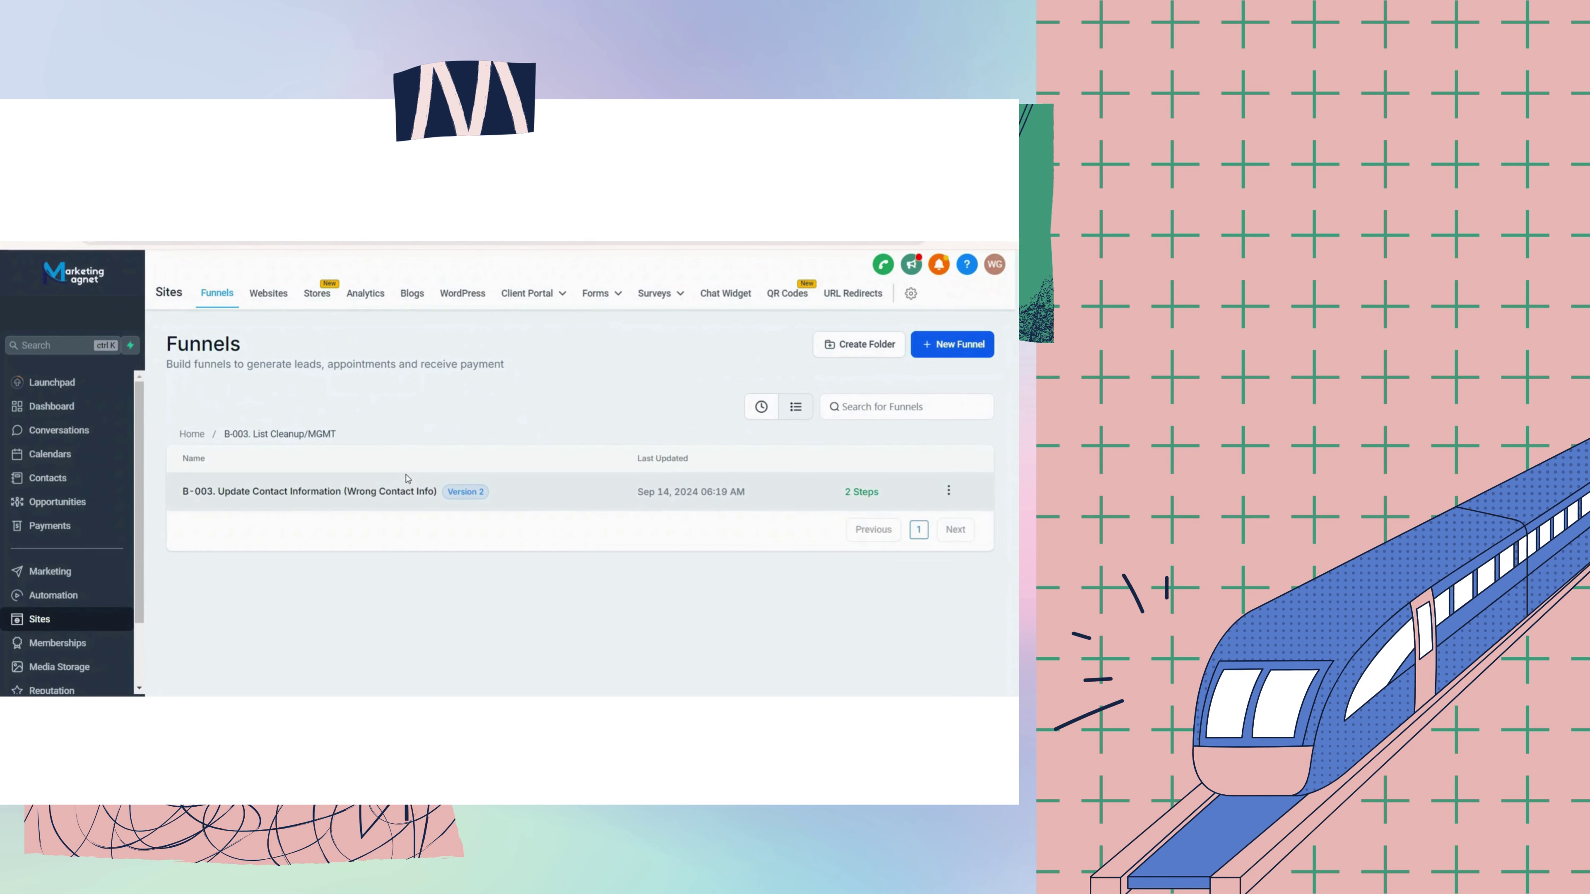
click(373, 492)
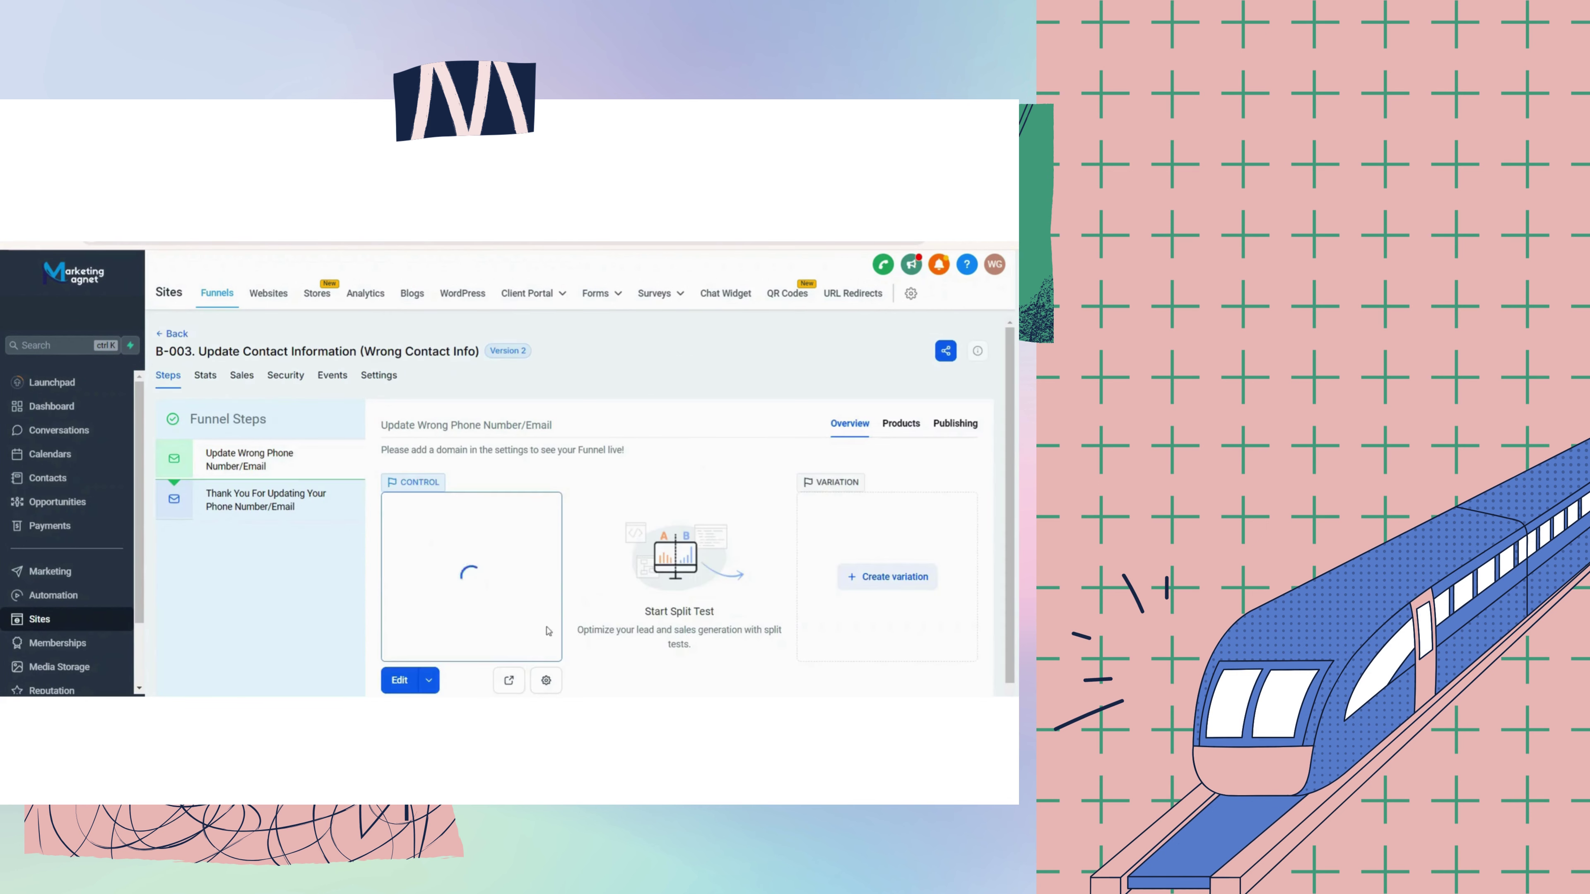
click(266, 499)
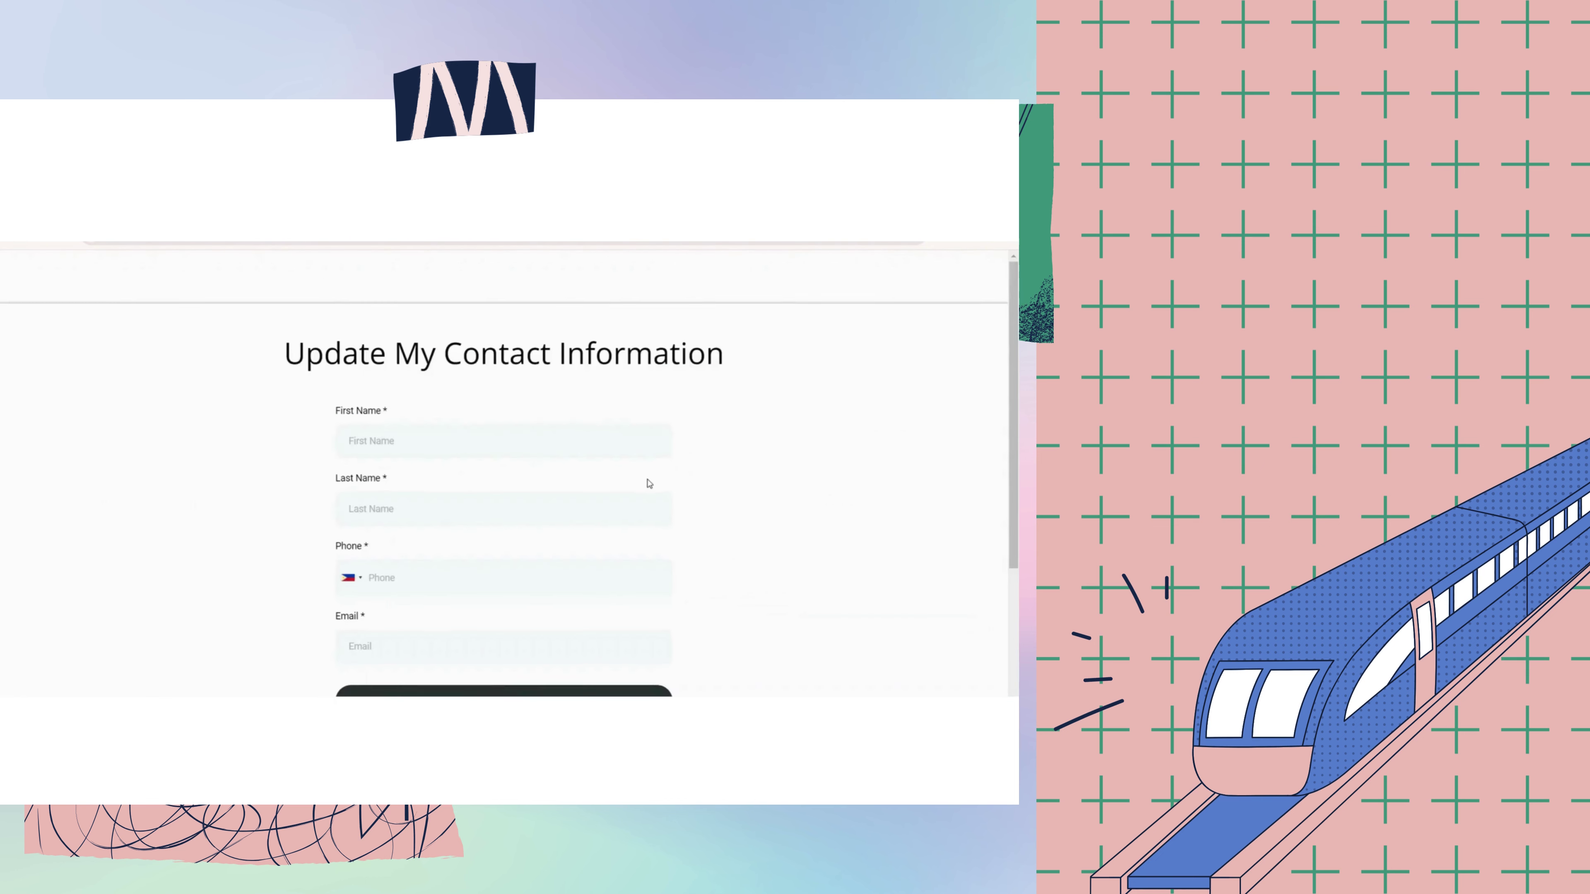
Examine the Update My Contact Information form and its thank-you page, and return to the top level of the funnels list.
scroll(650, 482, down, 3)
scroll(650, 484, up, 3)
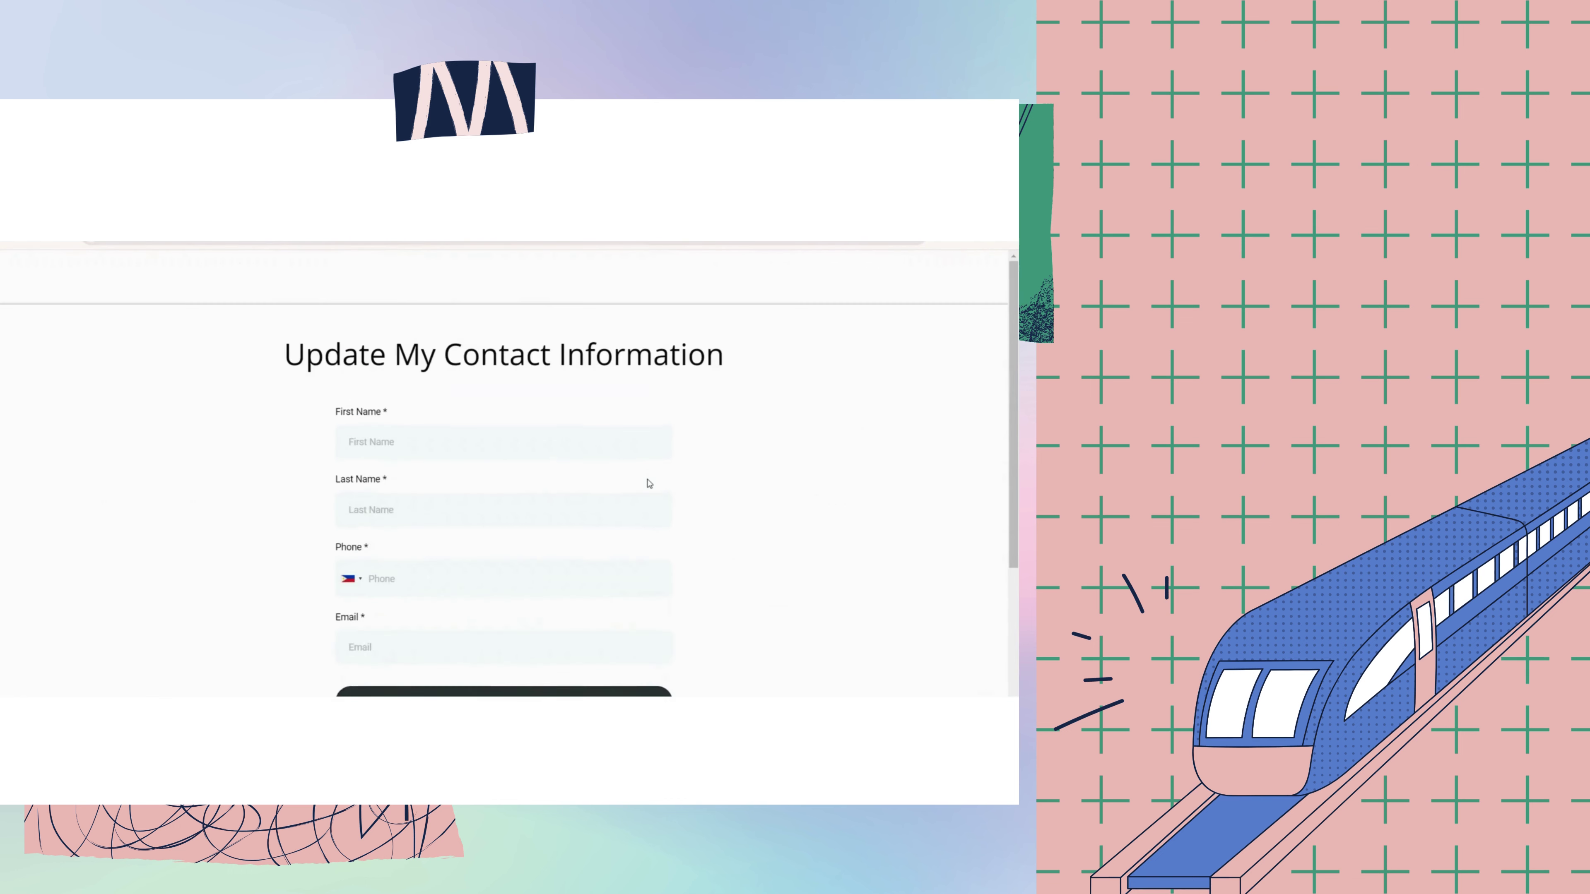
key(ctrl+a)
click(654, 485)
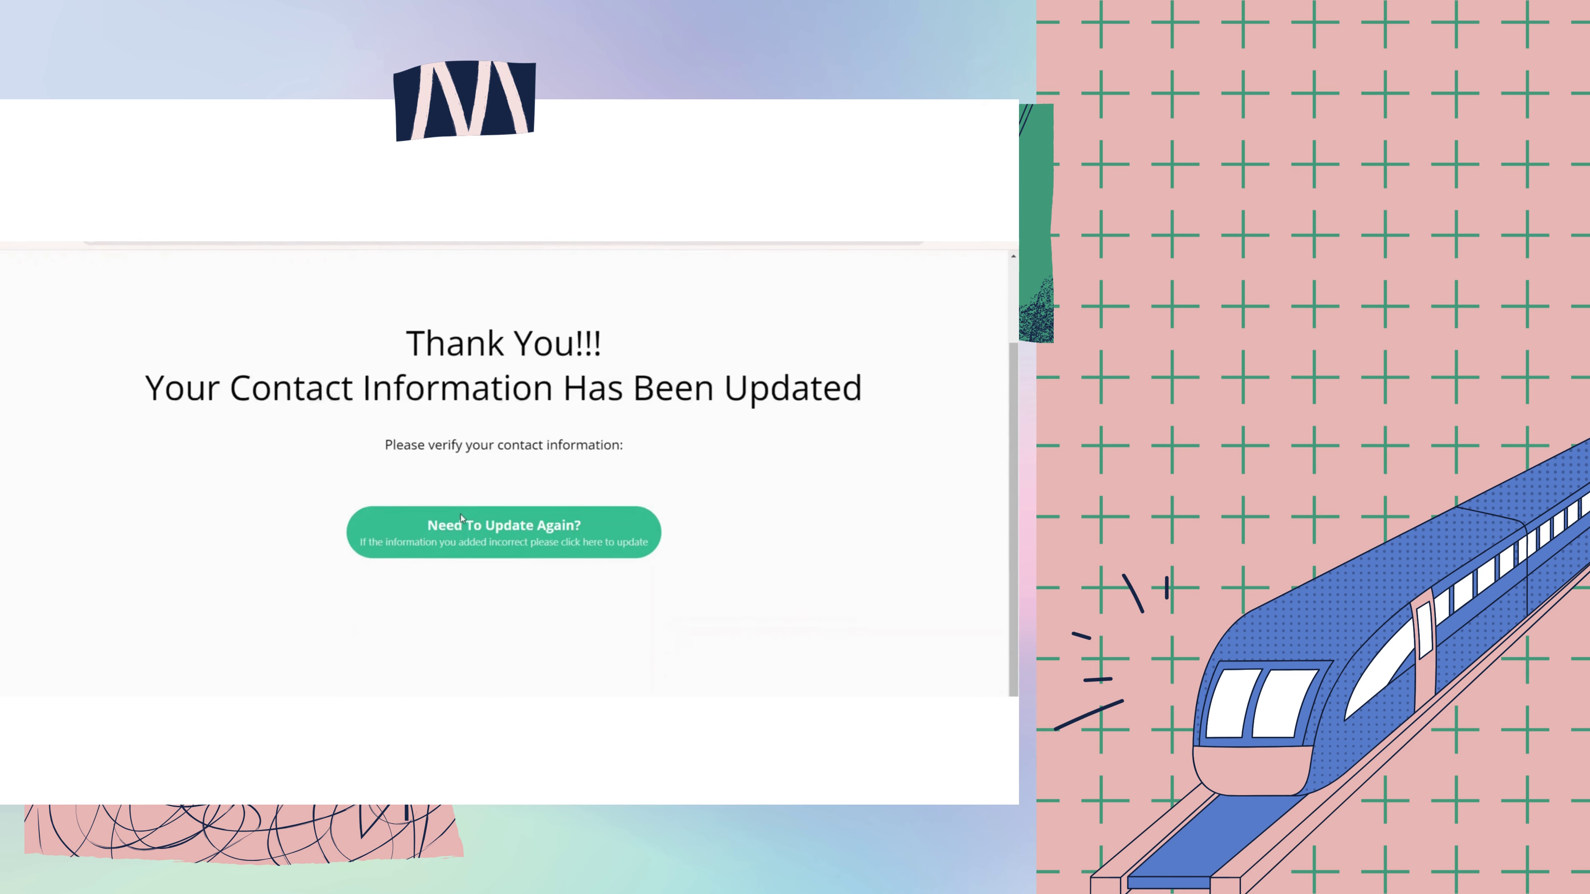
key(ctrl+a)
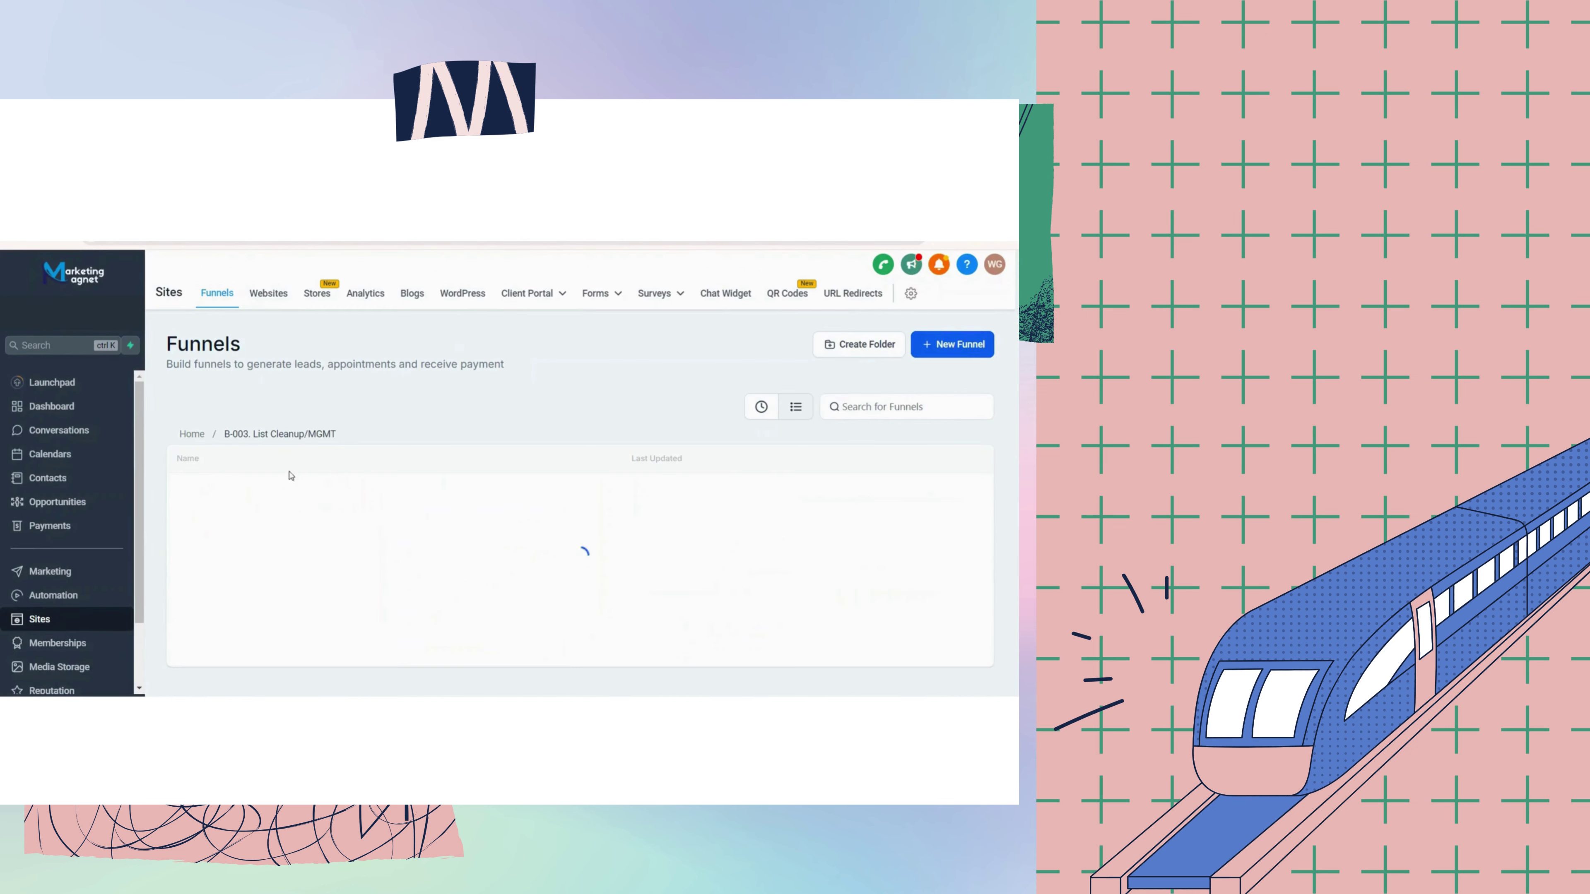
click(191, 436)
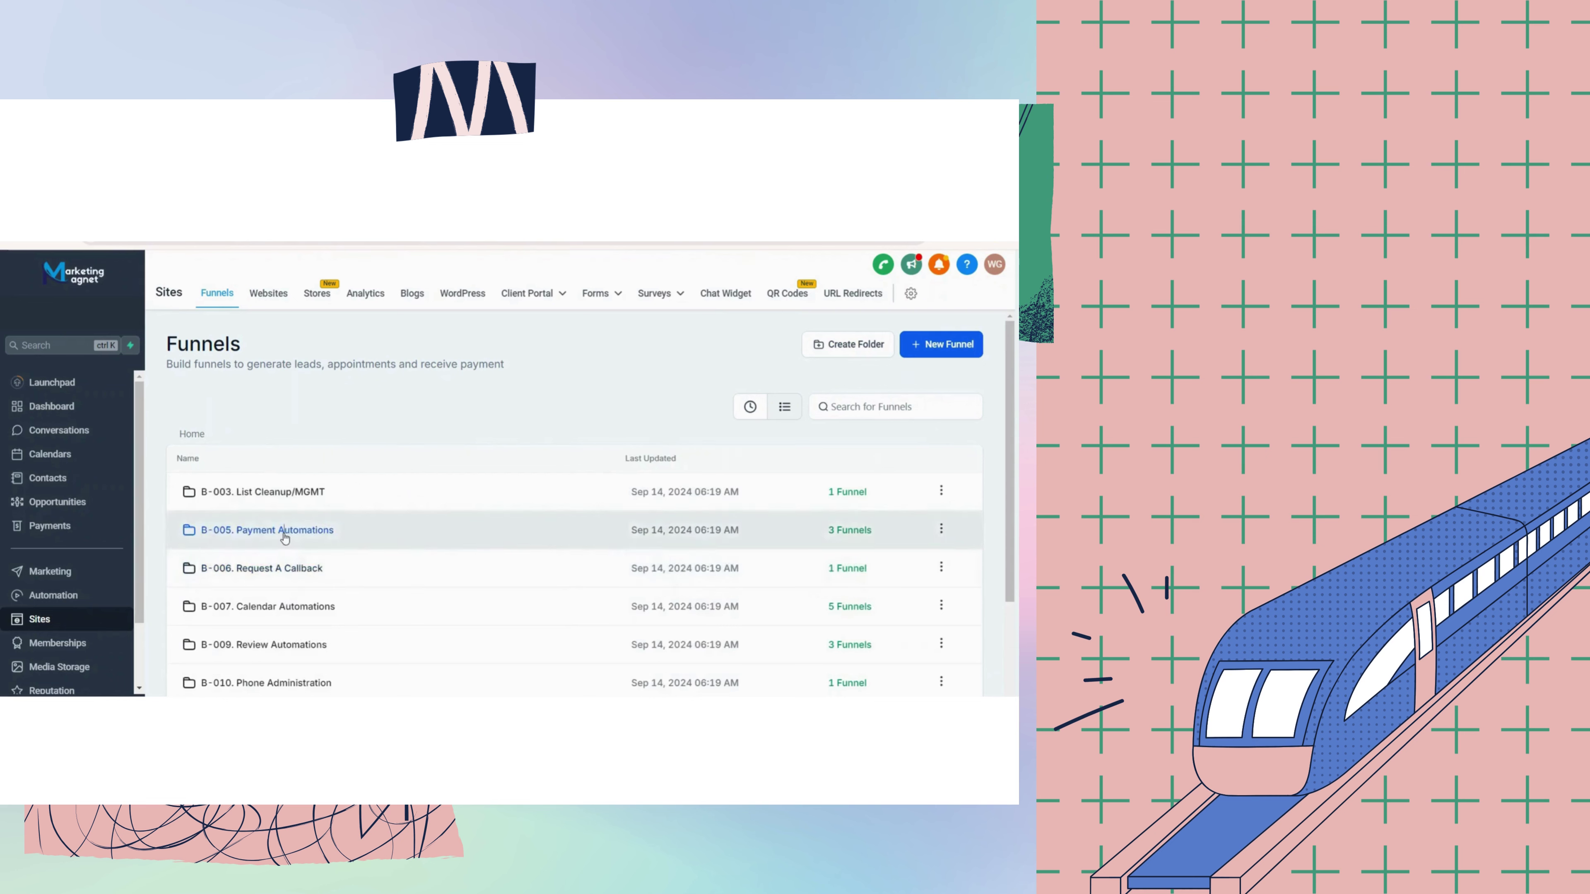
Open the B-005. Checkout Page funnel from the B-005. Payment Automations folder and preview its Checkout Page and Thank You For Your Purchase pages.
click(281, 528)
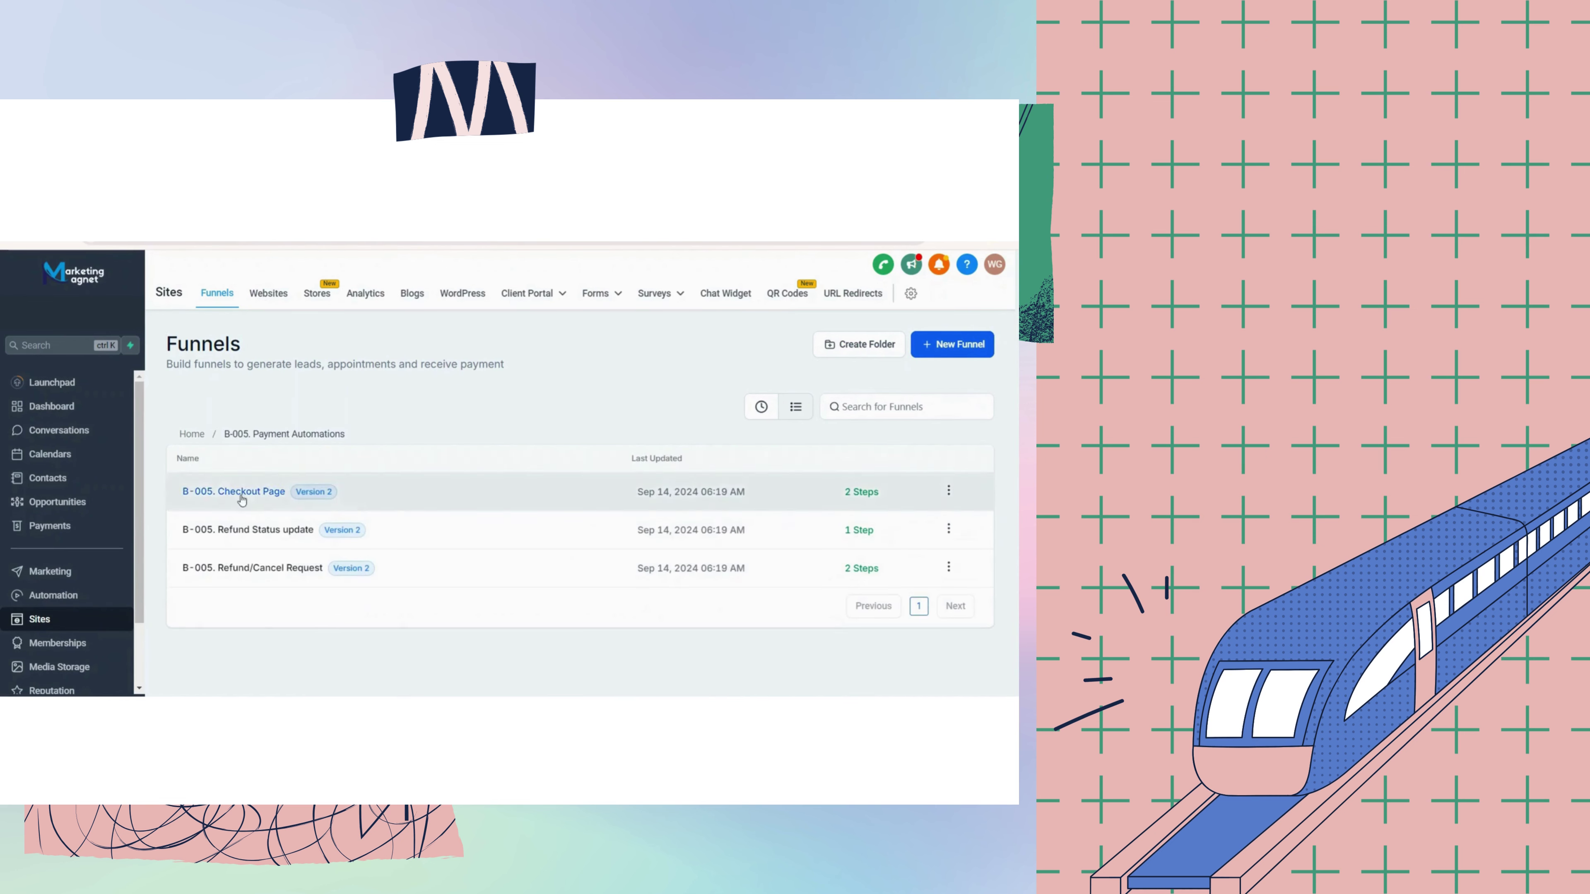
click(369, 496)
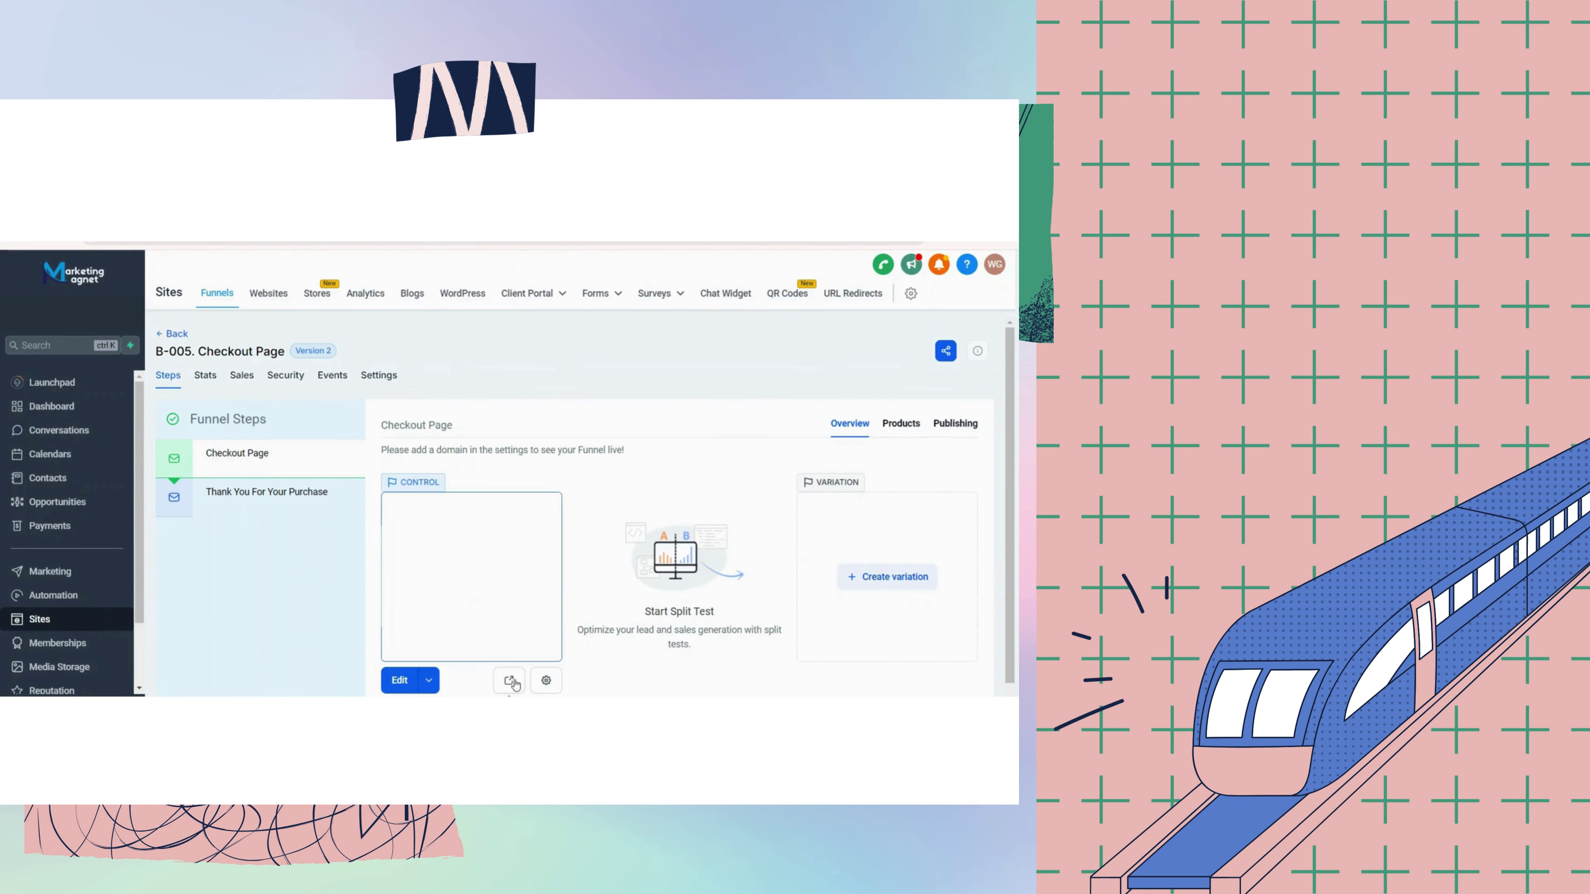
click(299, 556)
click(504, 681)
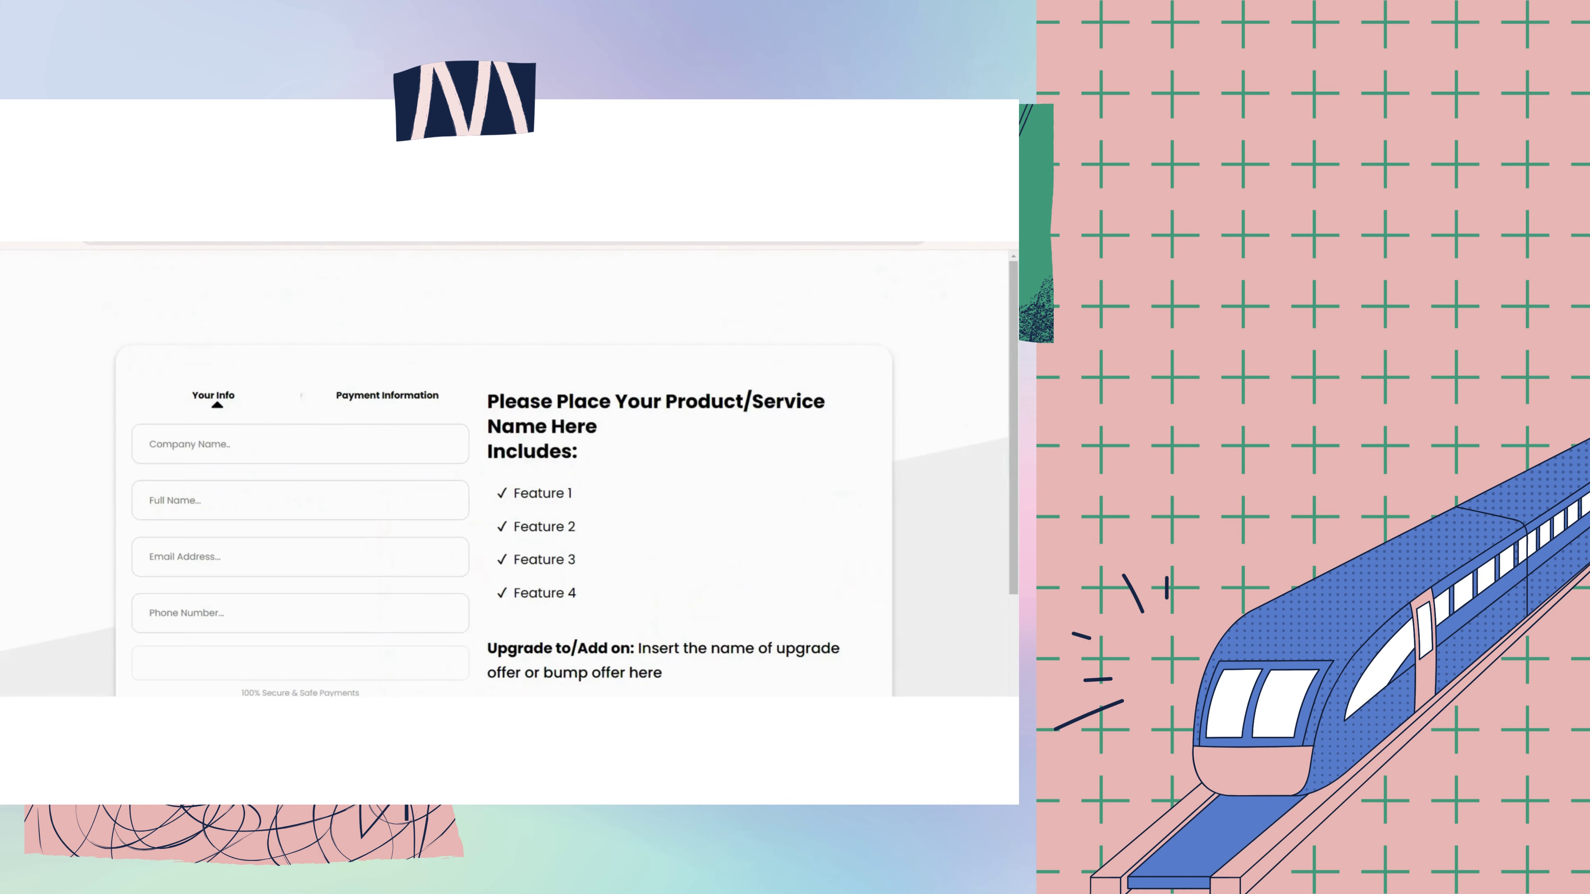
scroll(677, 559, down, 3)
key(ctrl+a)
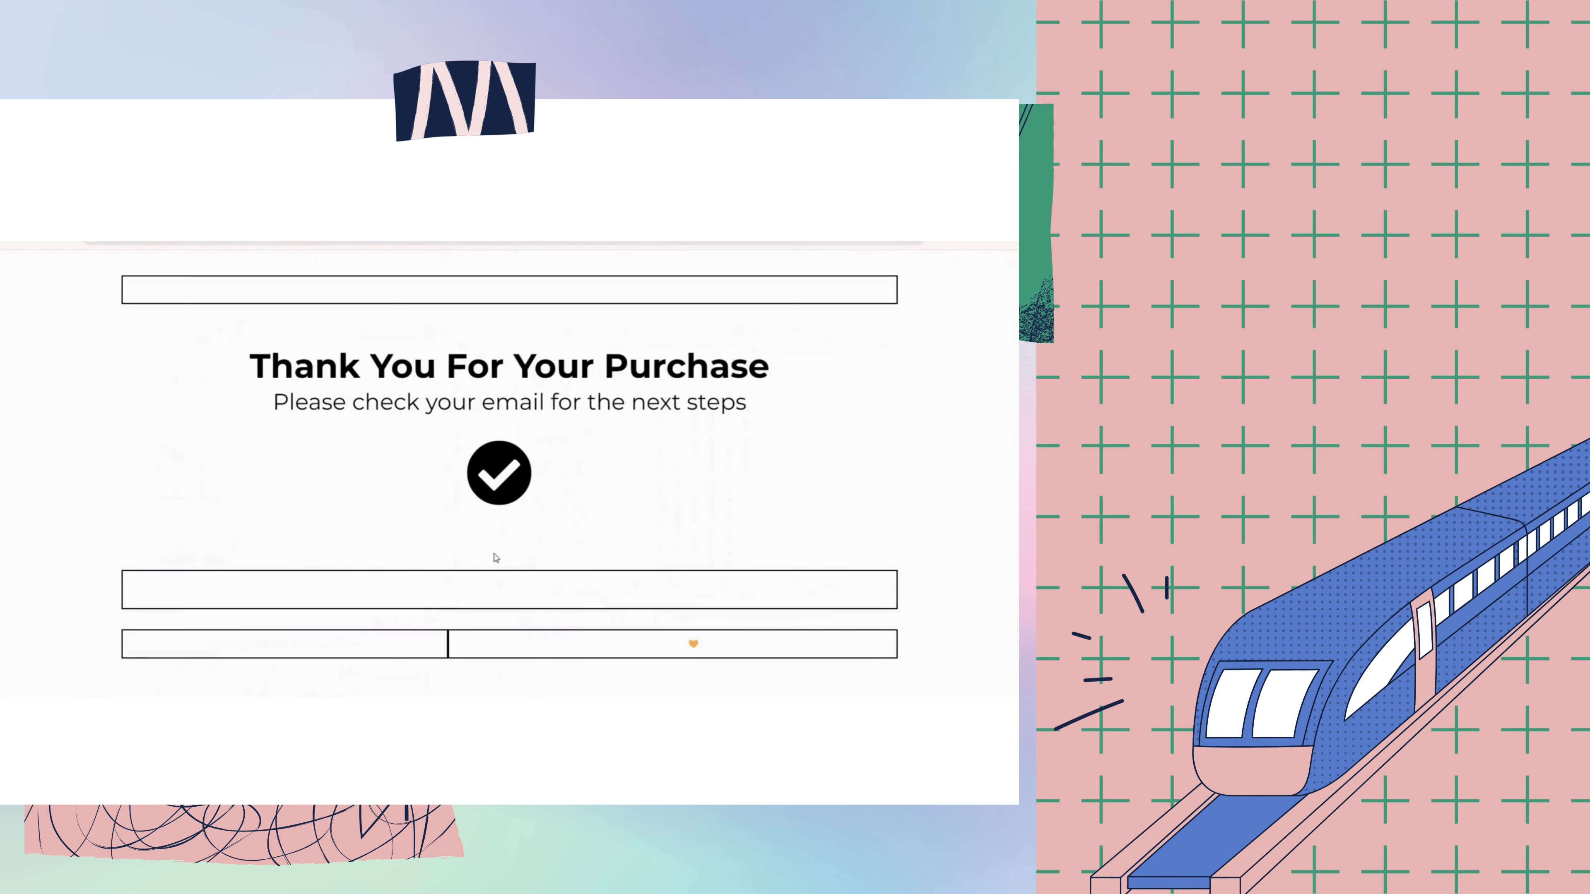
key(ctrl+a)
click(496, 557)
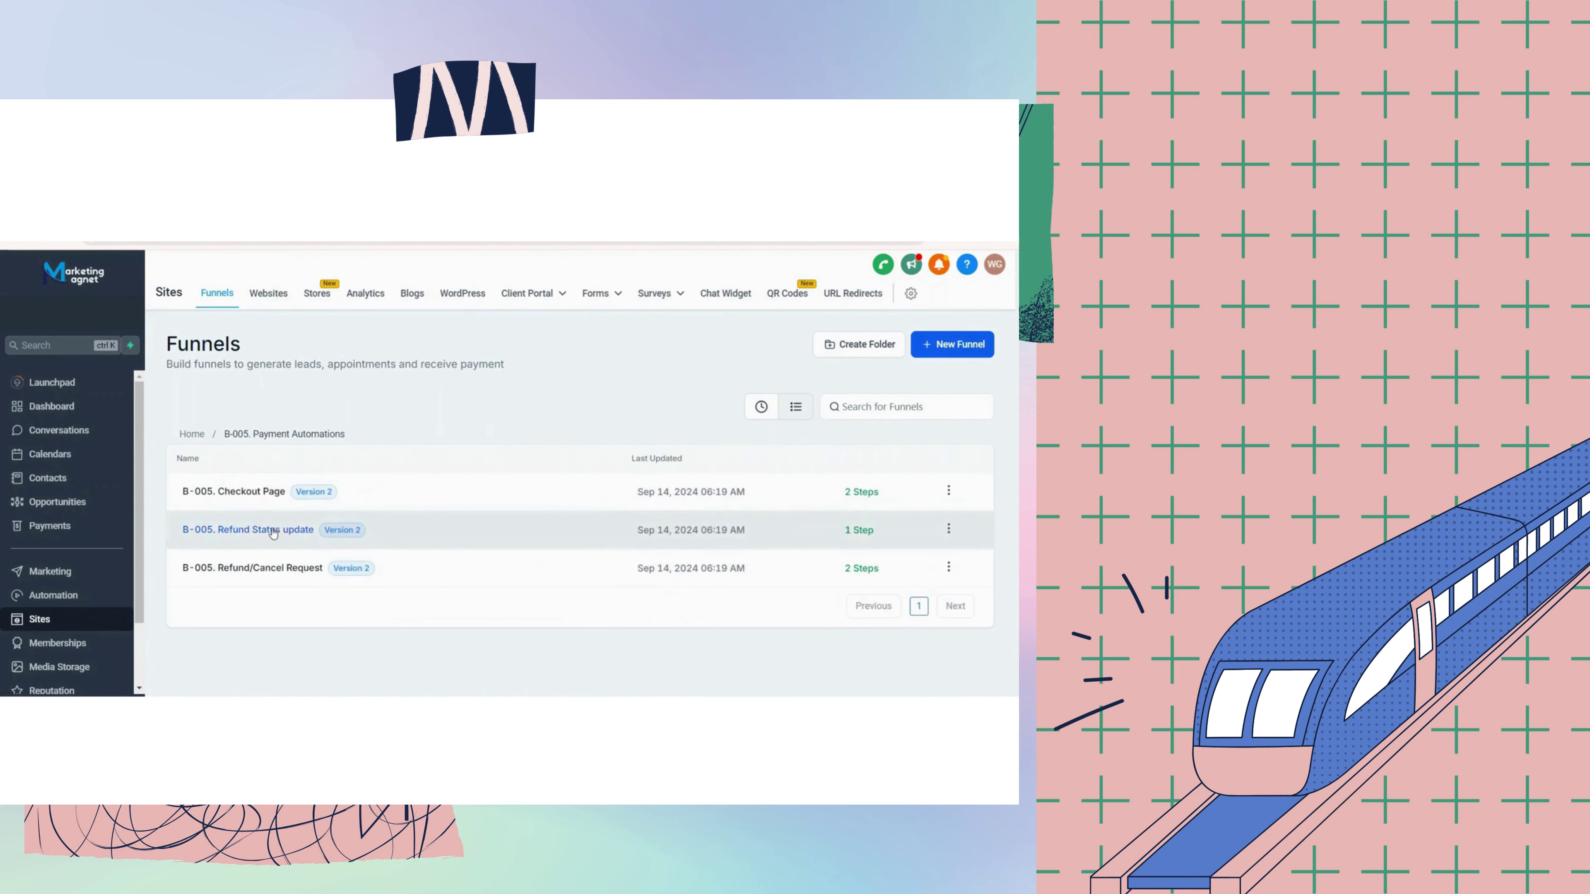
Open the B-005. Refund Status update funnel and look through the preview of its refund status form.
click(294, 526)
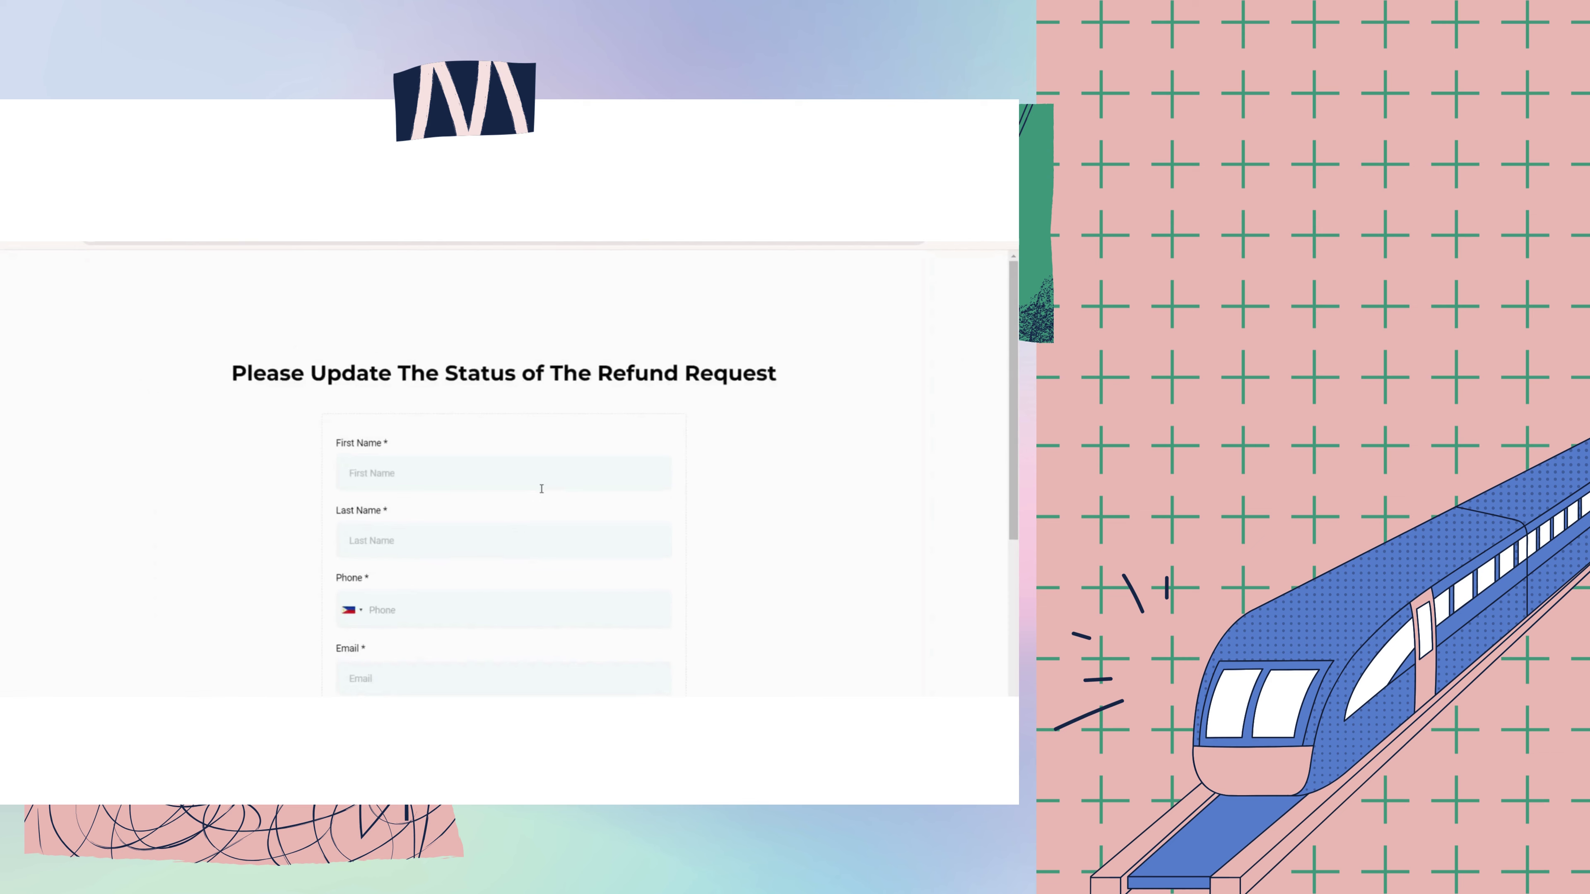
scroll(539, 486, down, 4)
scroll(263, 343, up, 4)
key(ctrl+a)
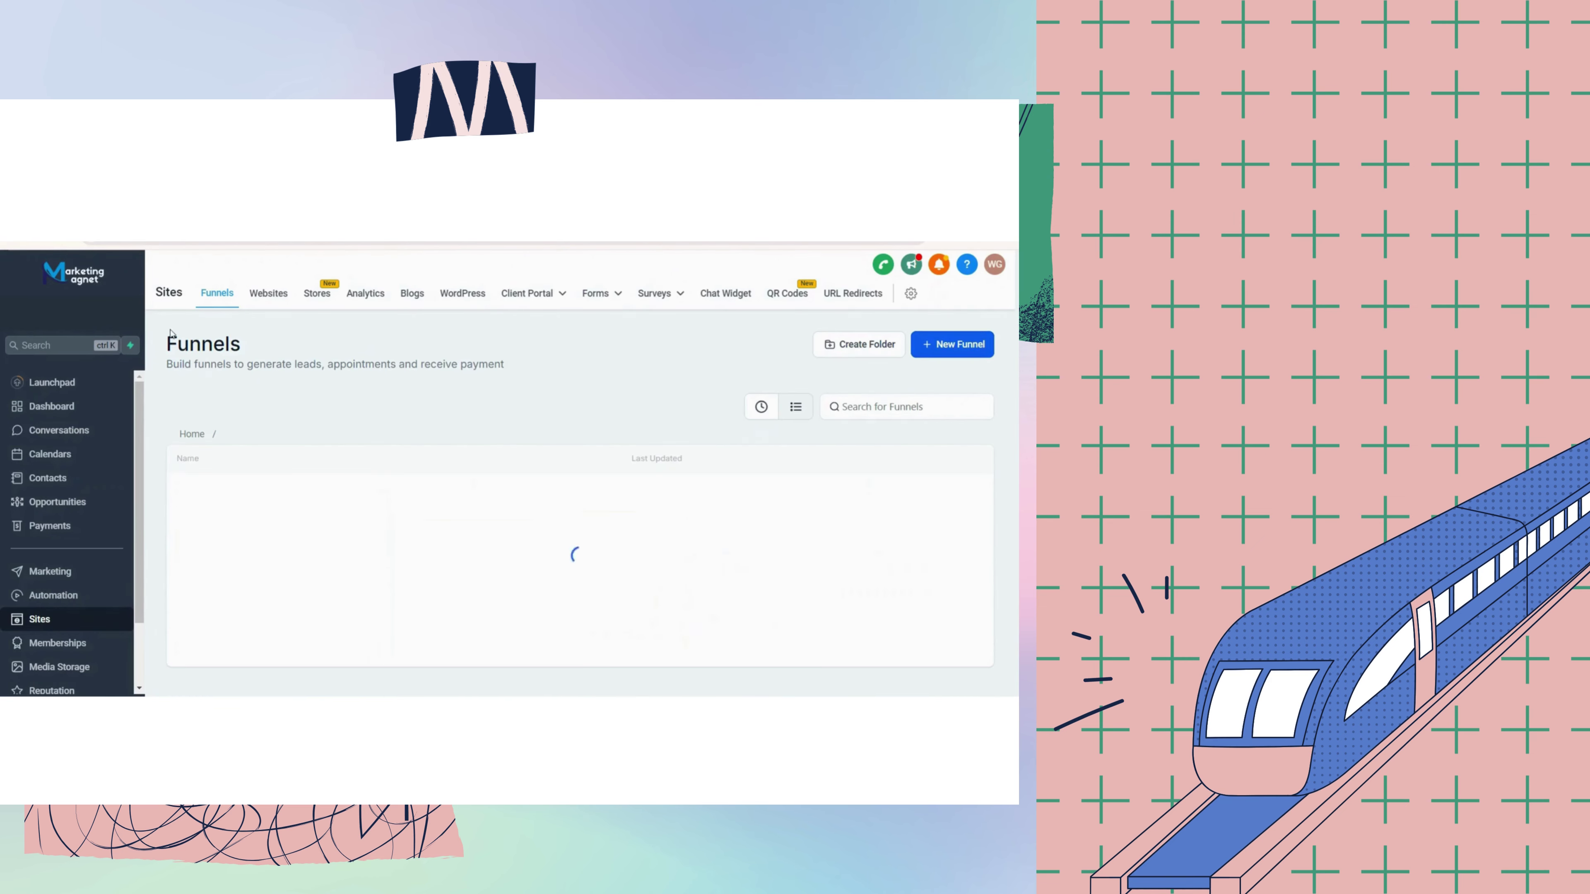
Open the B-005. Refund/Cancel Request funnel and preview its Refund/cancellation and Thank You pages.
click(271, 573)
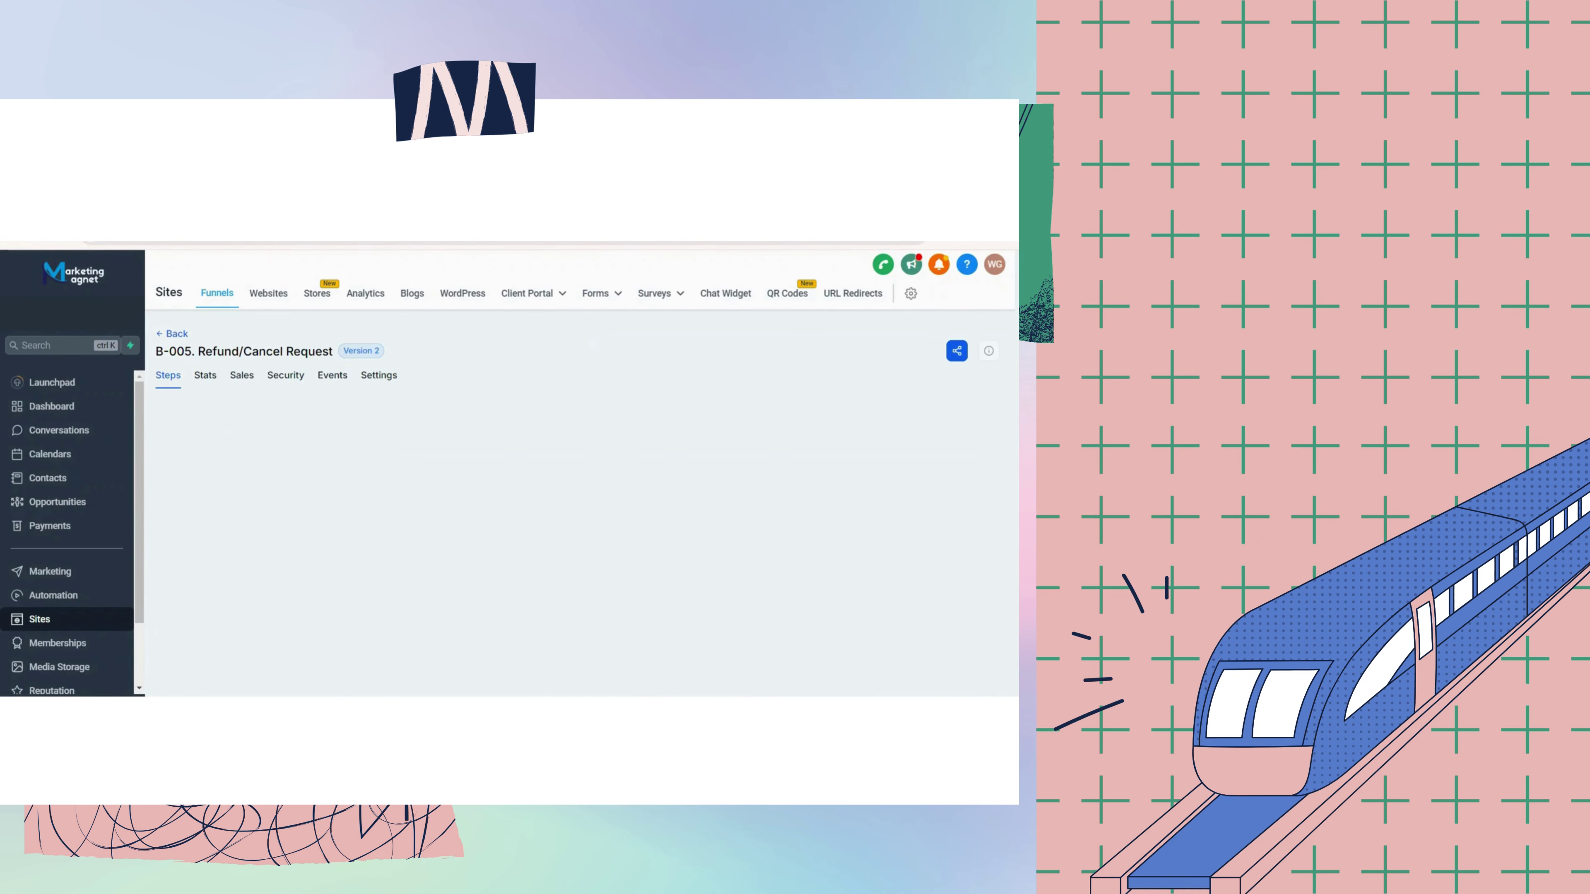
scroll(532, 601, down, 1)
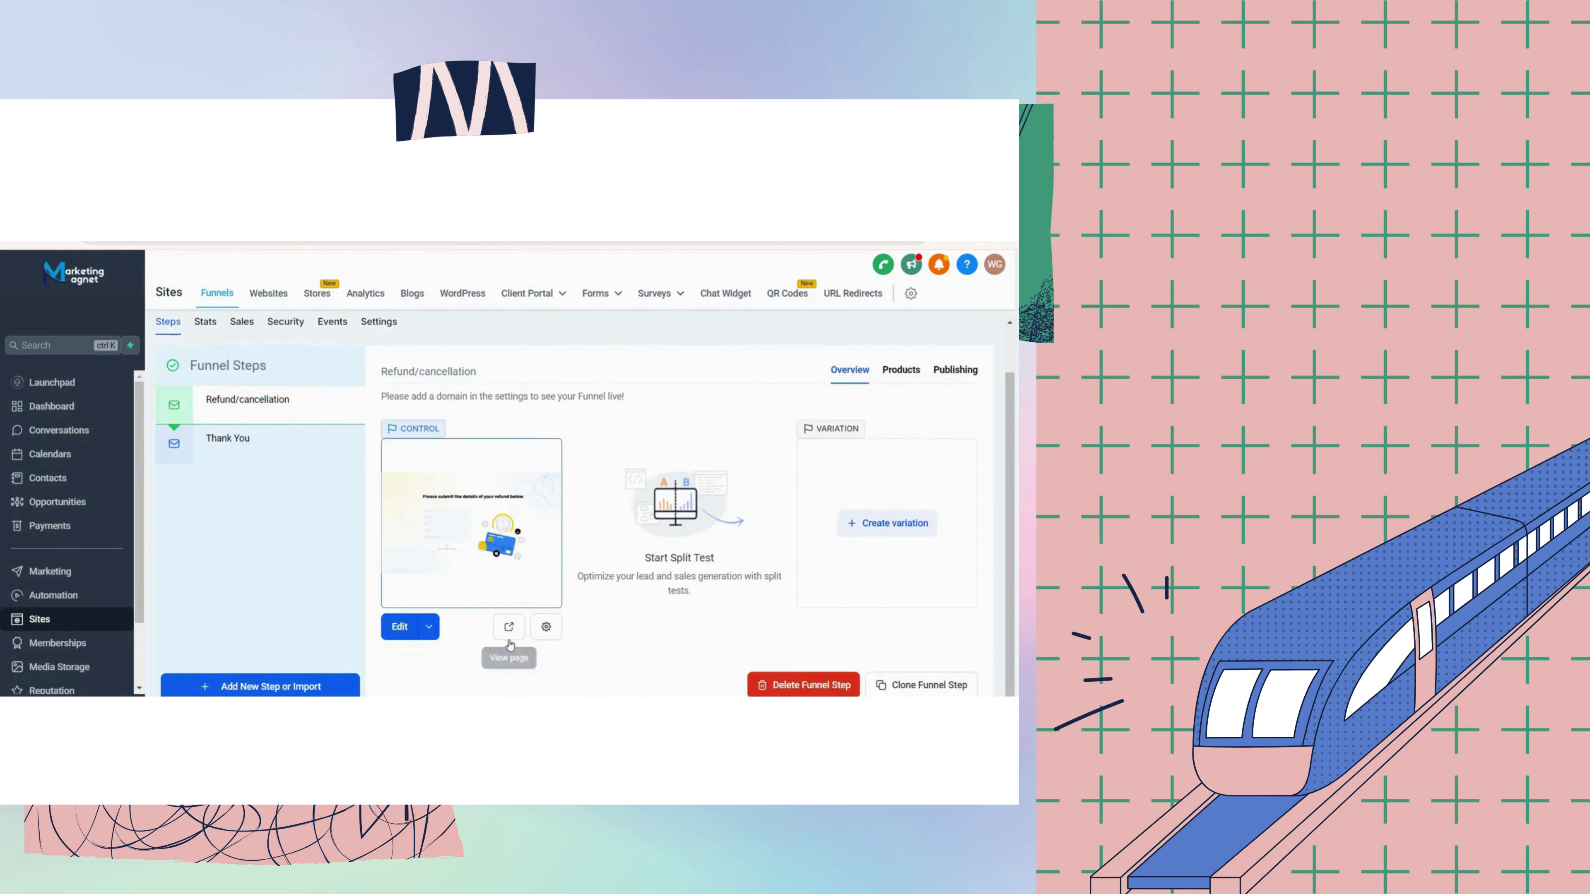
click(344, 443)
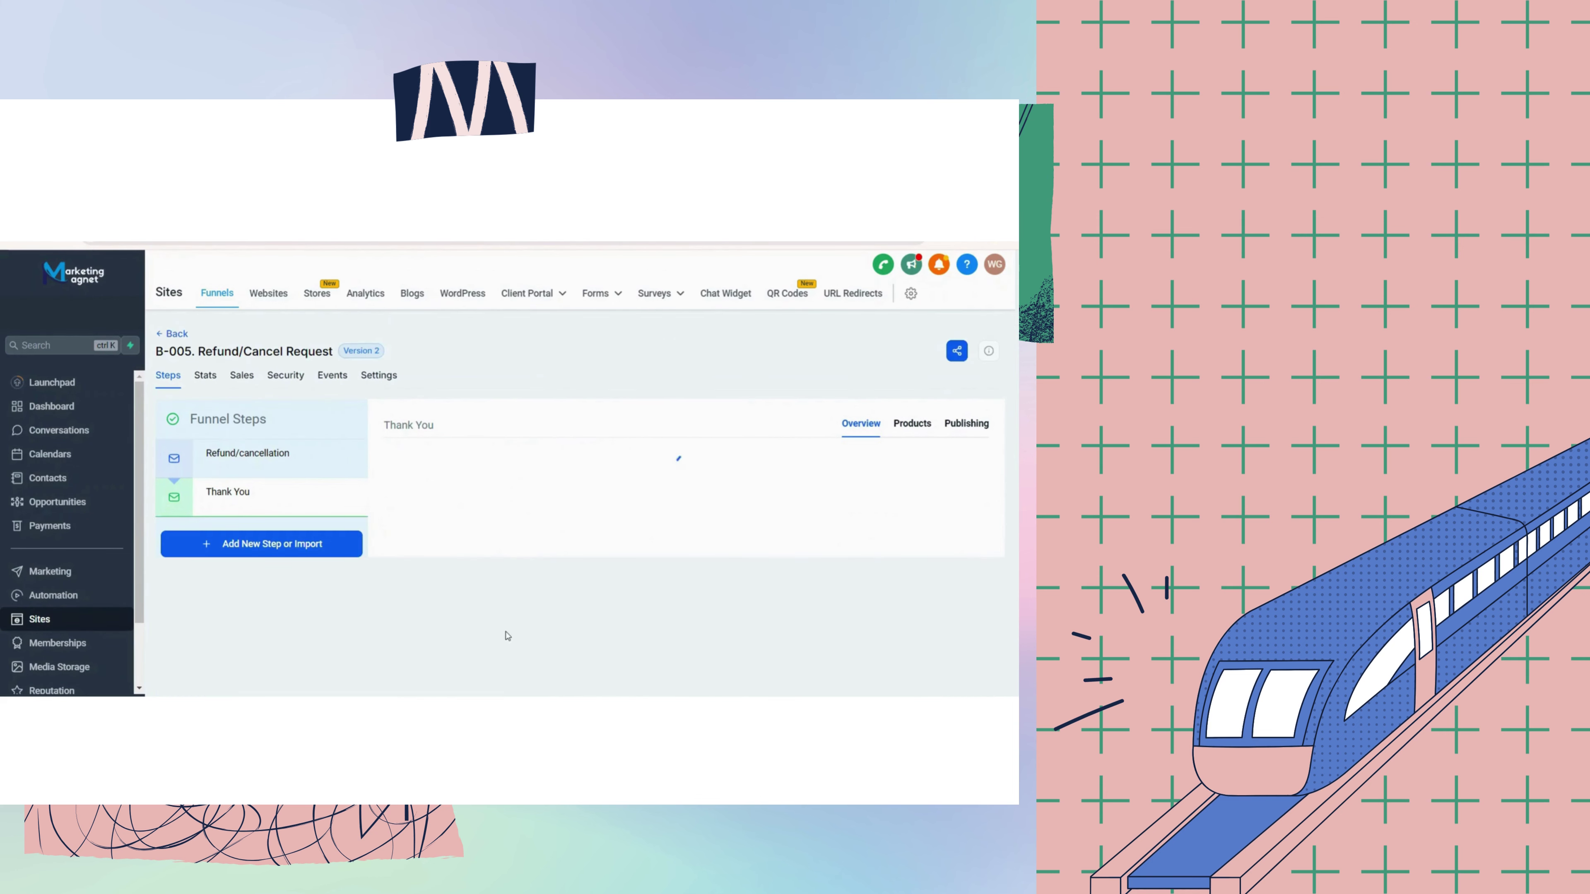
click(341, 217)
Look through the refund details form and the thank-you page of the Refund/Cancel Request funnel.
scroll(672, 557, down, 2)
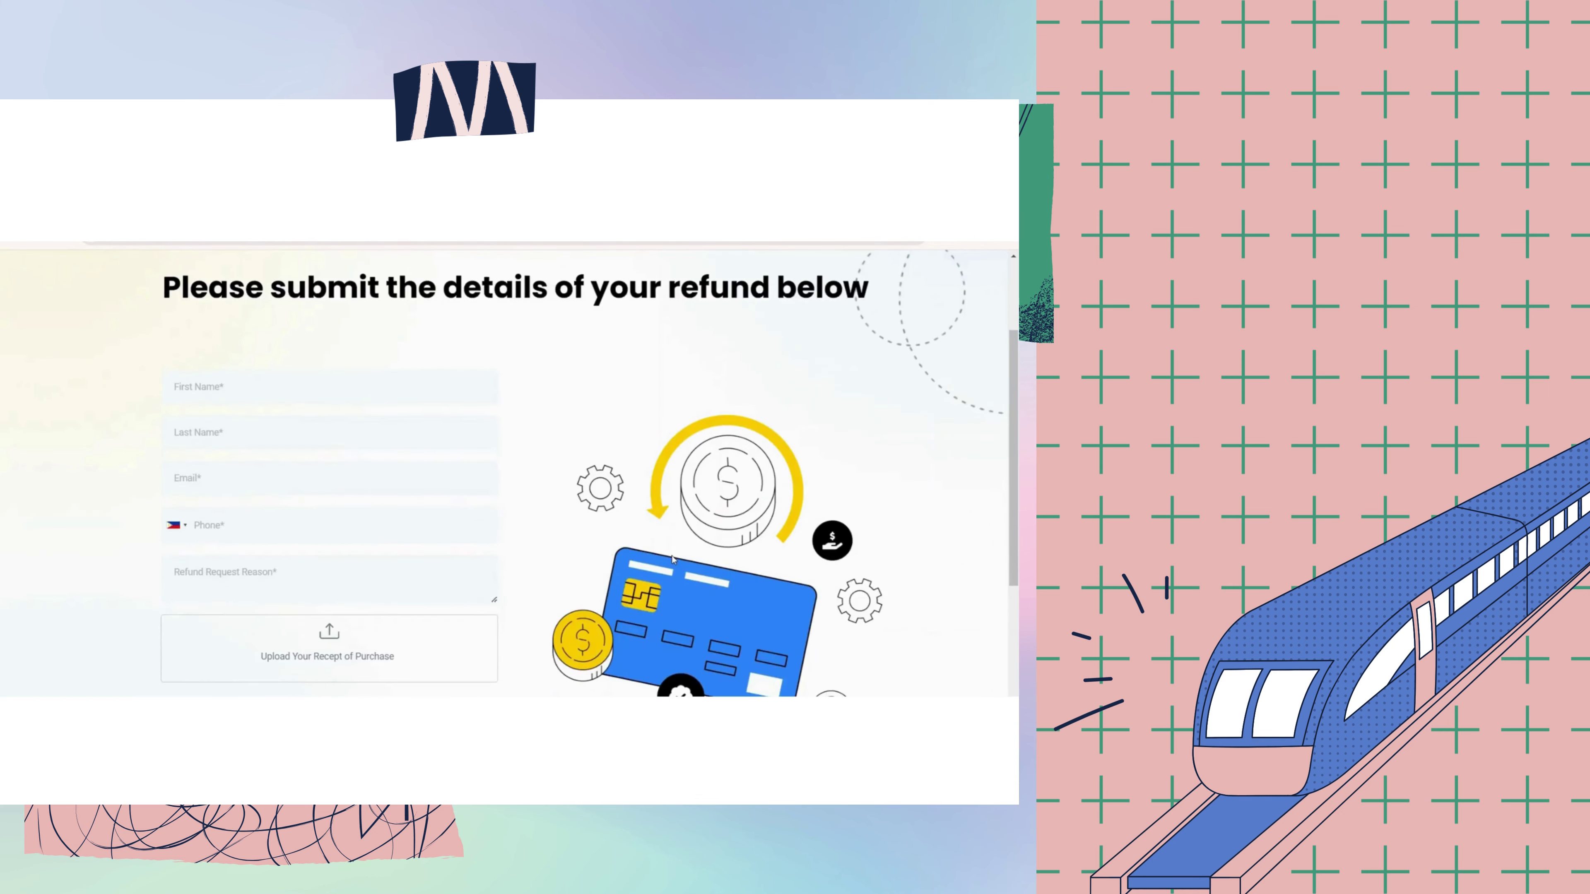
scroll(674, 558, down, 2)
key(ctrl+a)
scroll(674, 557, up, 3)
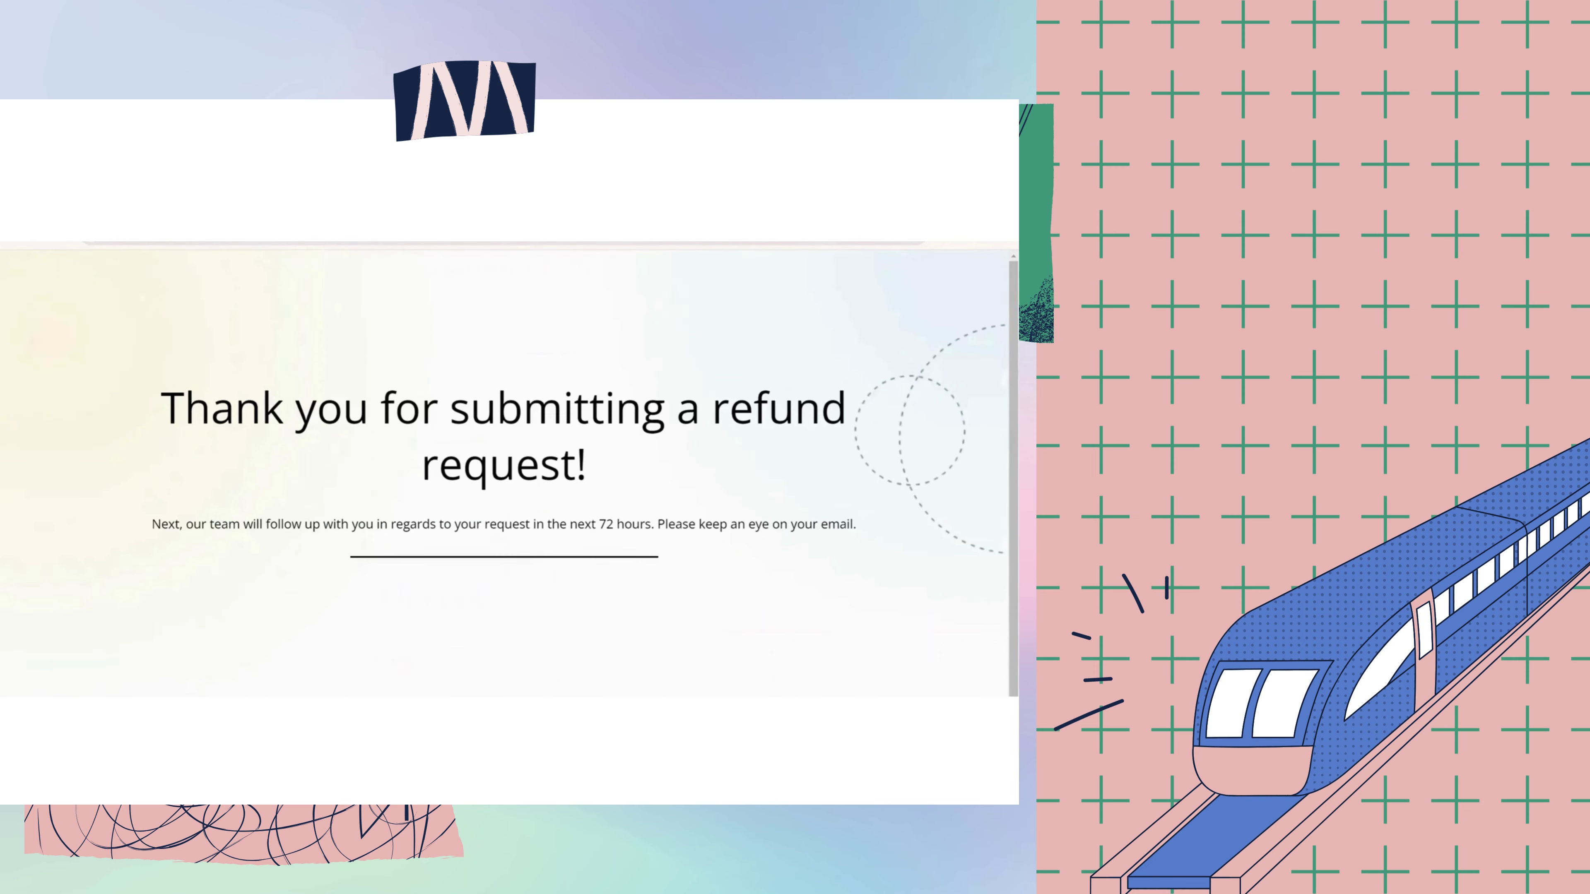
key(ctrl+a)
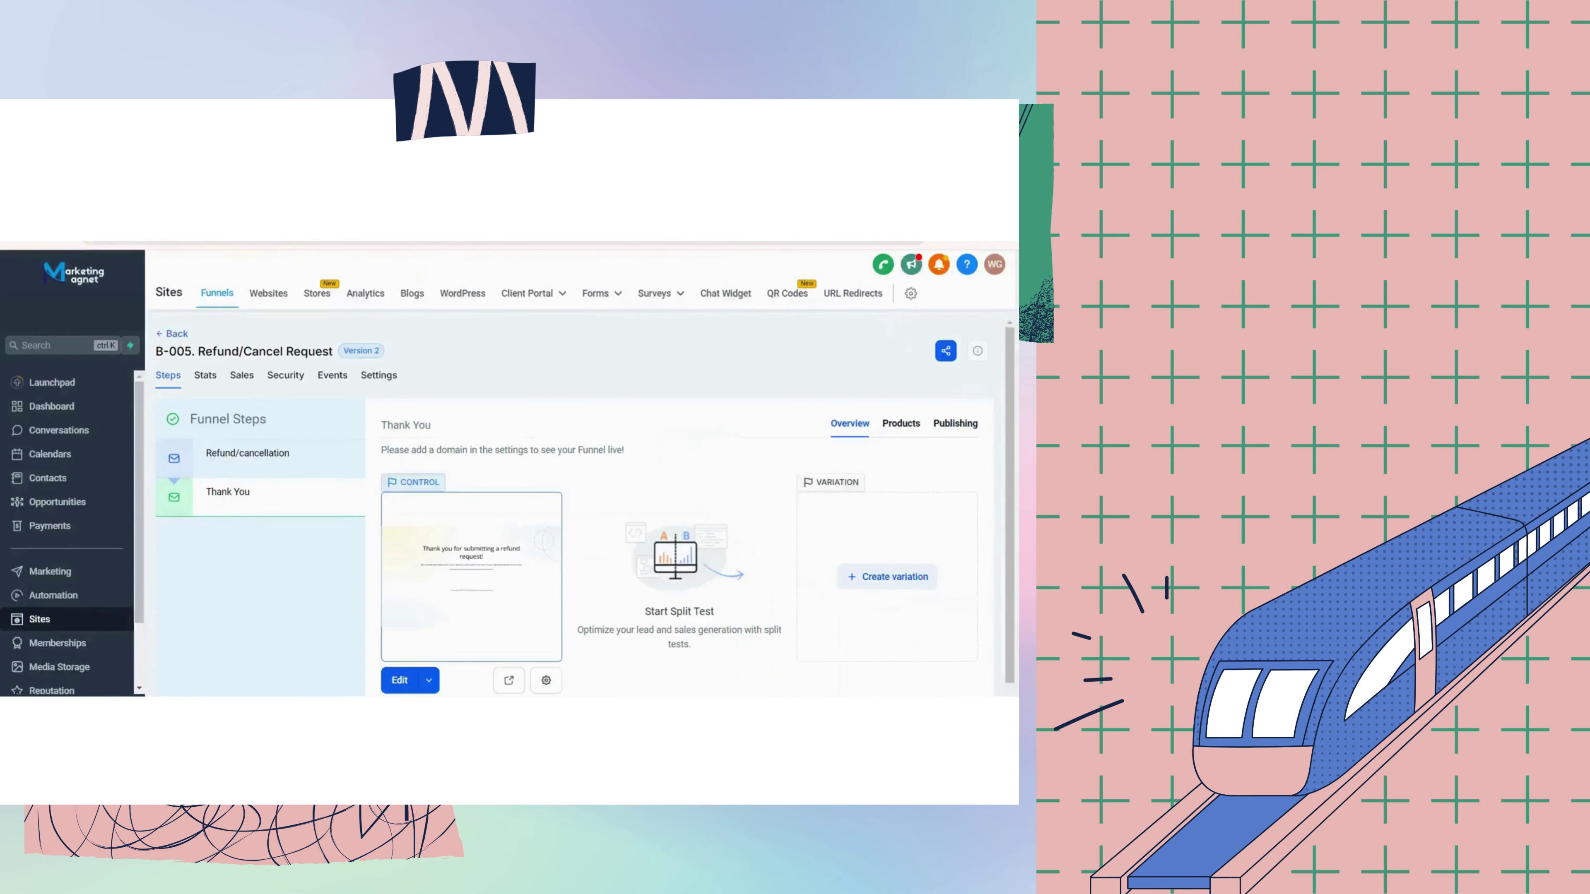
Return to the top level of the funnels list, open the B-006. Request A Call Back funnel and look through its pages.
click(216, 292)
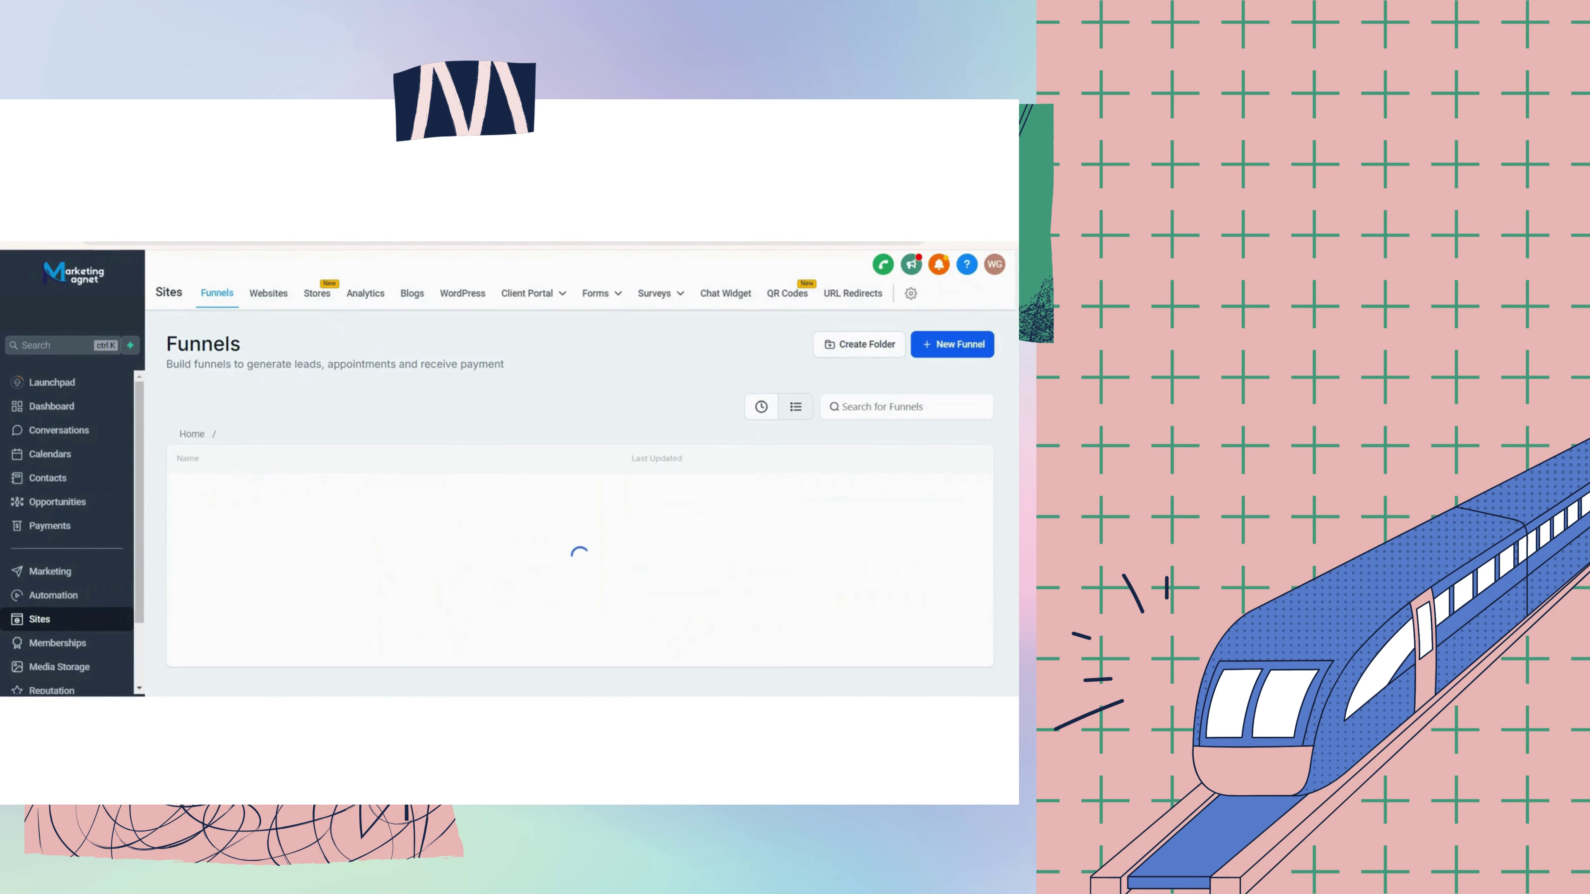
click(192, 434)
scroll(341, 511, down, 1)
click(339, 506)
click(283, 499)
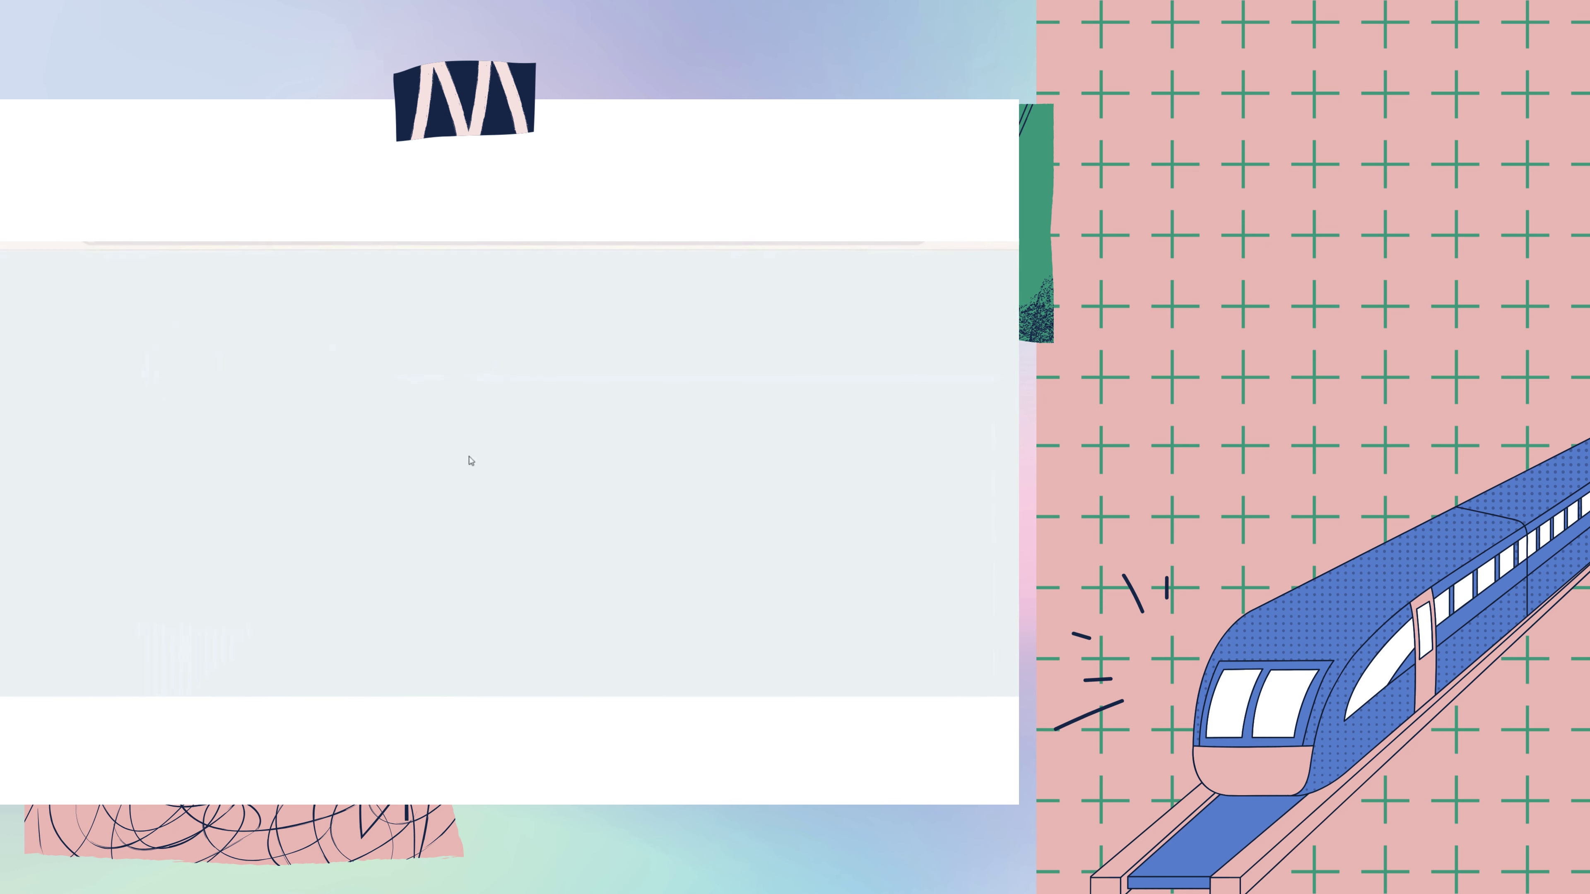
scroll(544, 566, down, 4)
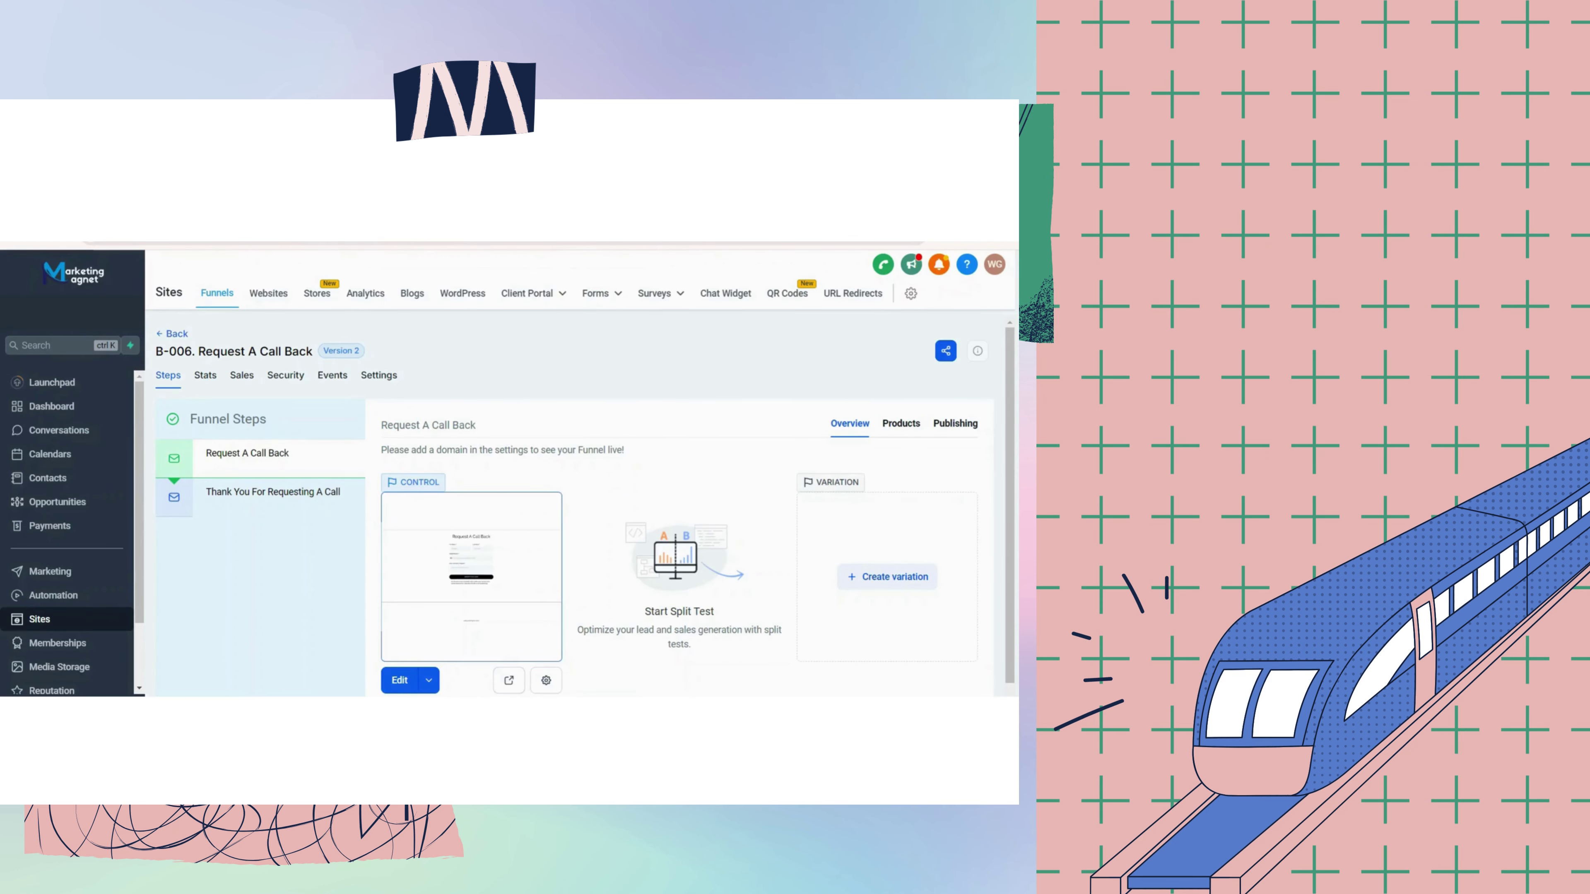
click(178, 332)
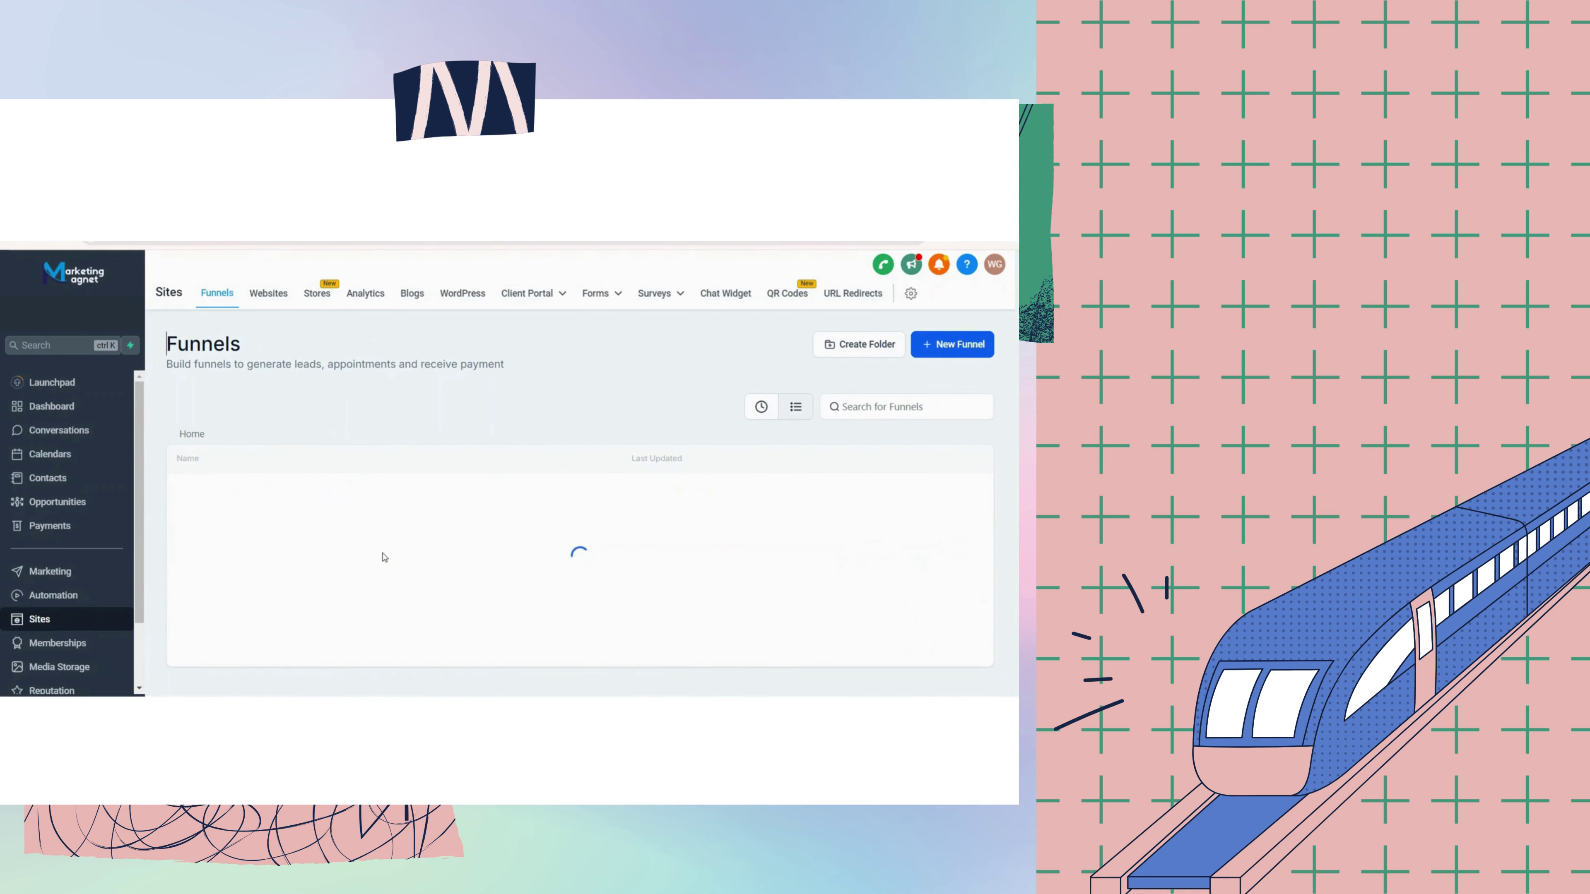
Open the B-007. APPT Status Update funnel from the B-007. Calendar Automations folder and preview its Meeting Status Update (Sales) form.
click(330, 567)
click(352, 494)
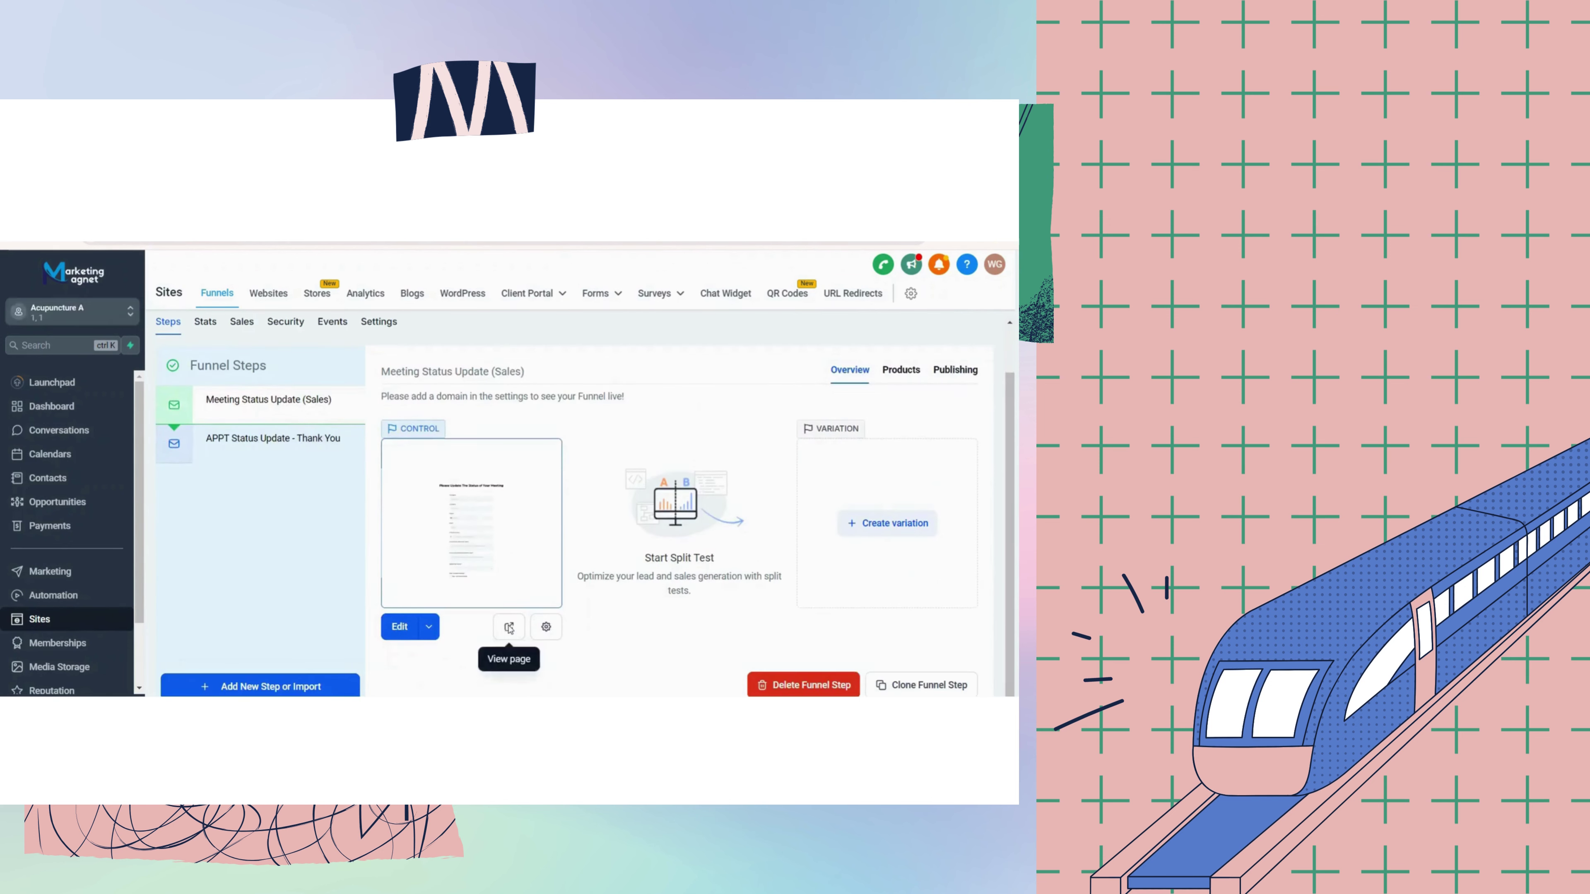
click(508, 624)
scroll(489, 584, down, 5)
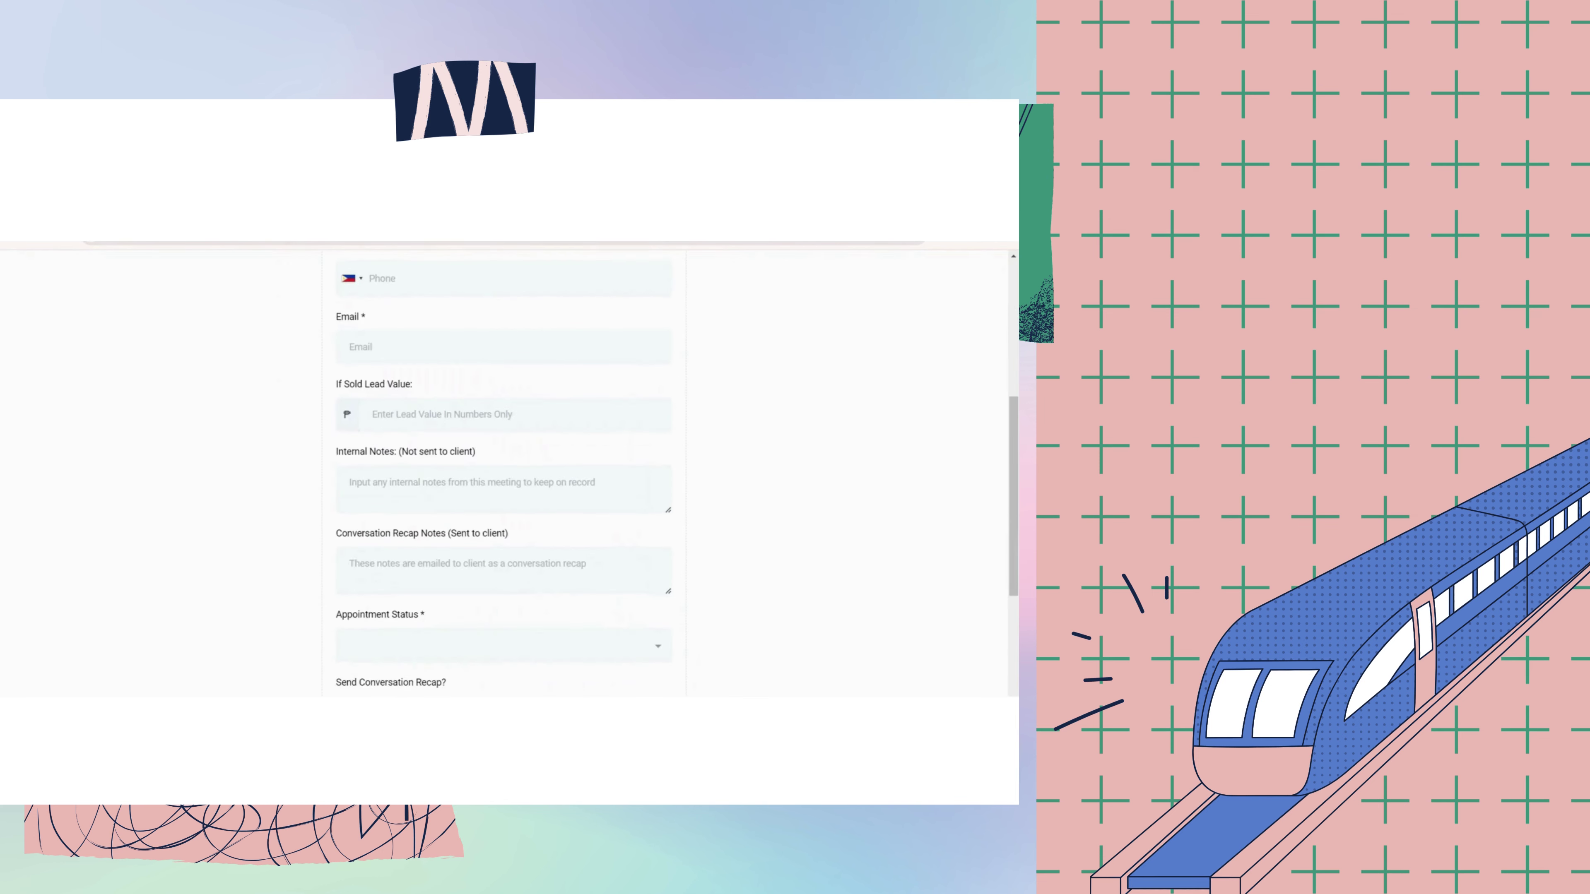
key(ctrl+w)
Preview the APPT Status Update - Thank You page and close the preview.
click(302, 494)
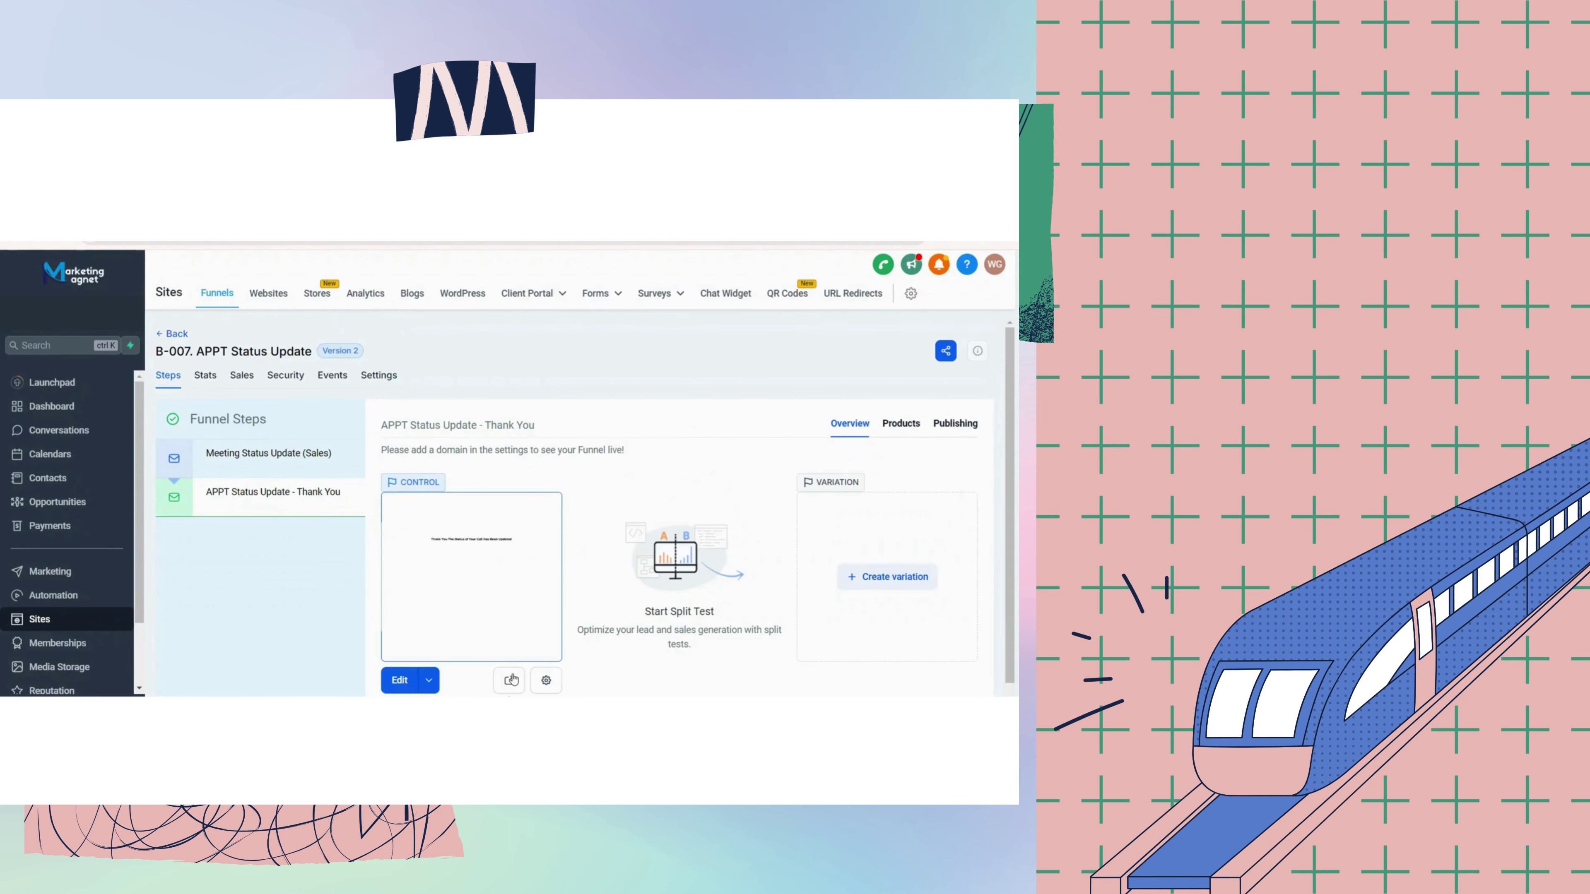
click(508, 677)
scroll(650, 504, down, 5)
scroll(649, 505, up, 10)
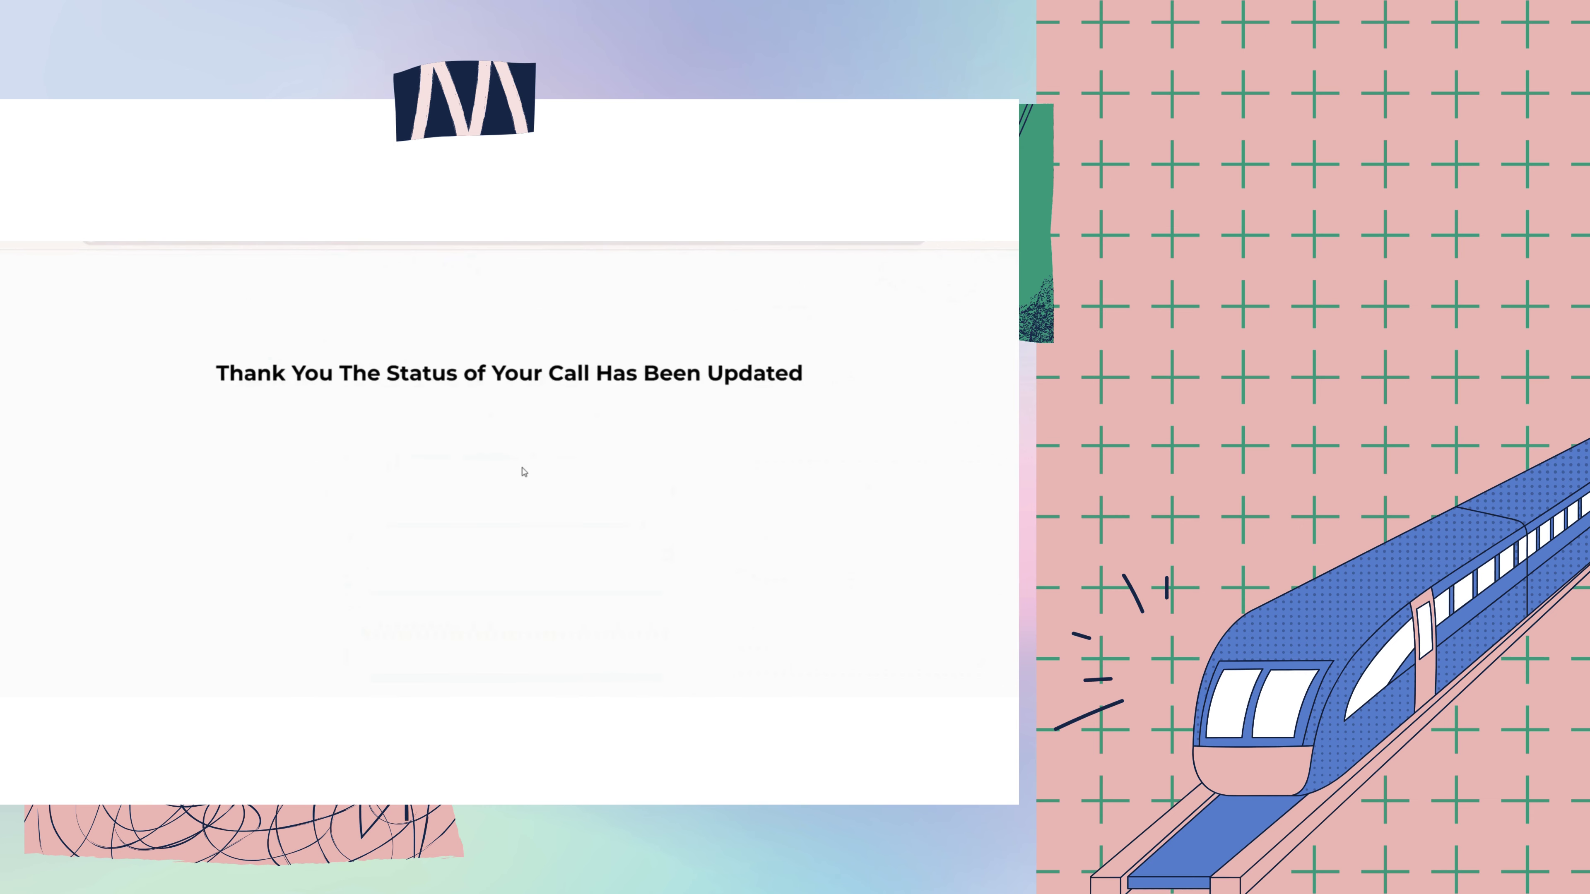
key(ctrl+a)
click(708, 524)
key(ctrl+w)
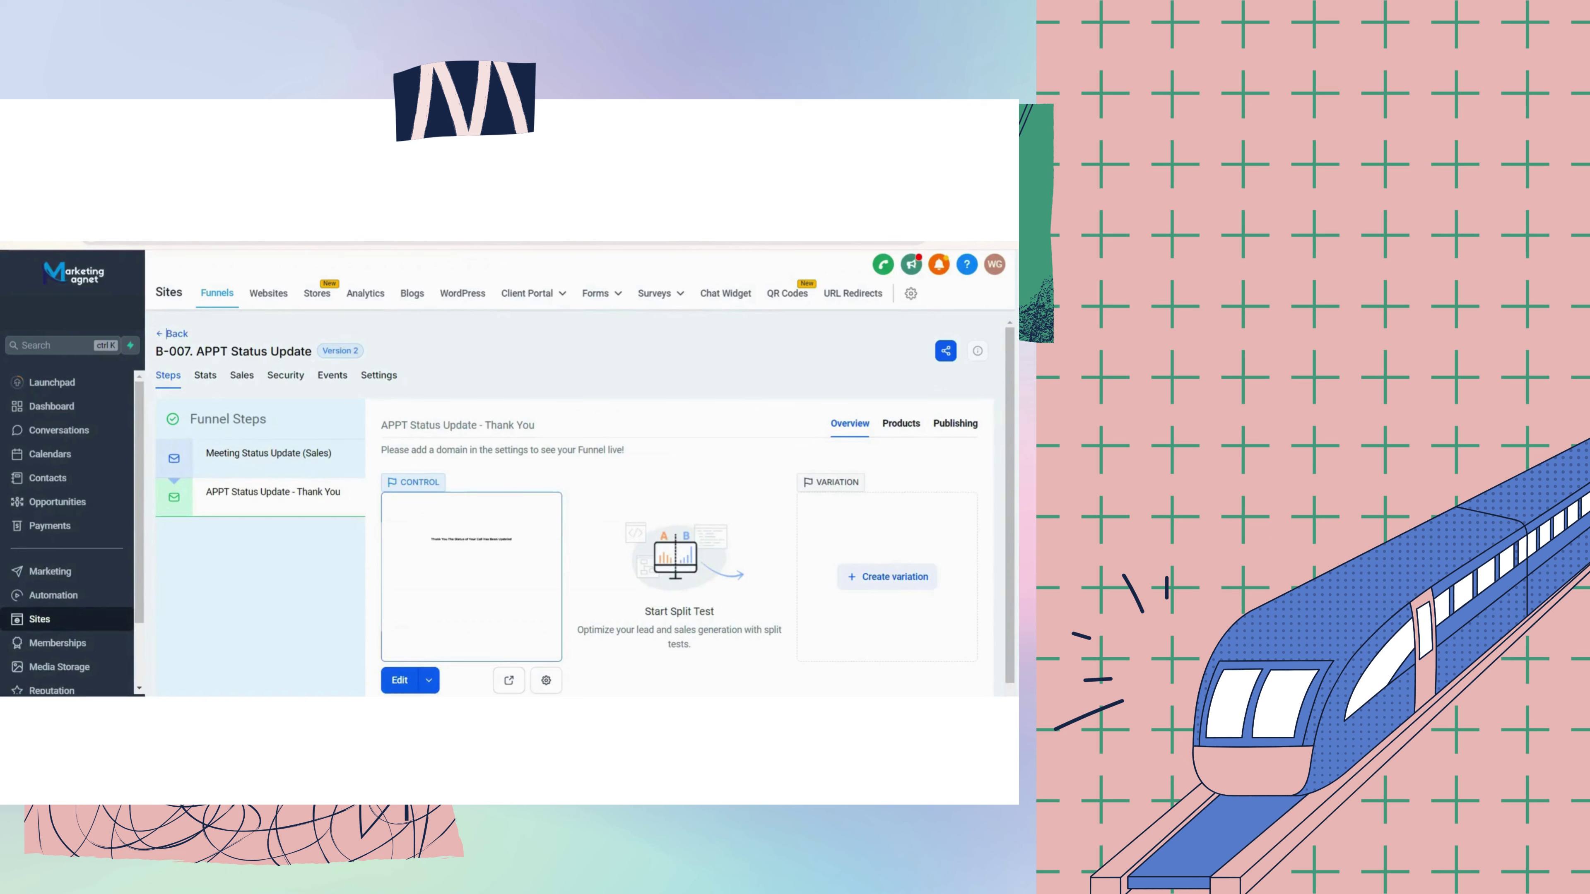
Open the B-007. General Calendar Funnels funnel and preview its Schedule a Call and 15 Minute Call Calendar pages with their thank-you pages.
click(171, 334)
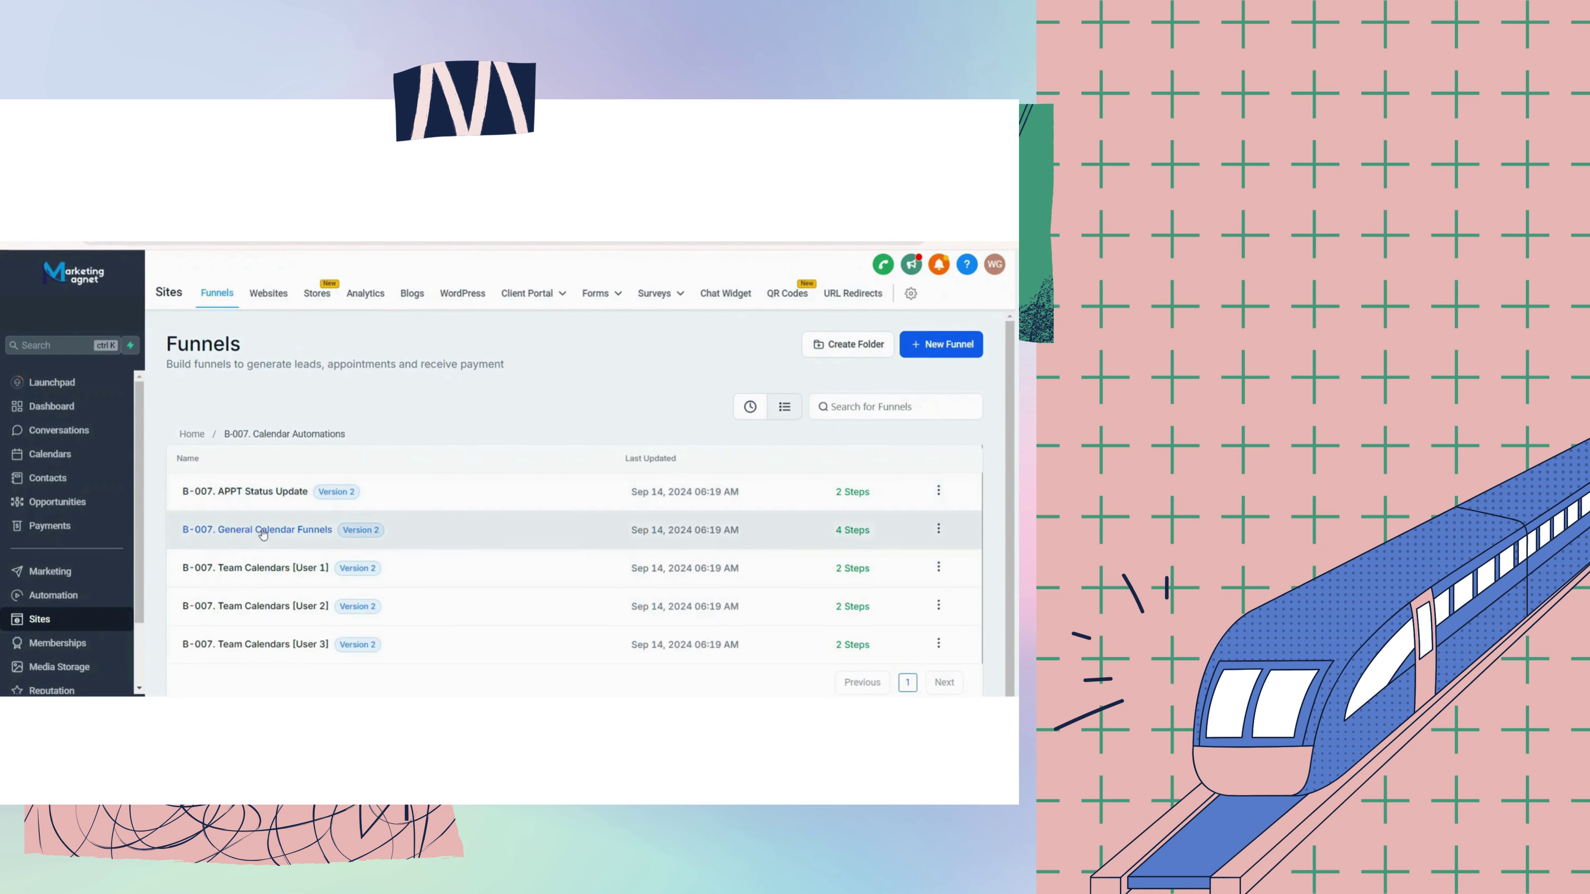
click(267, 539)
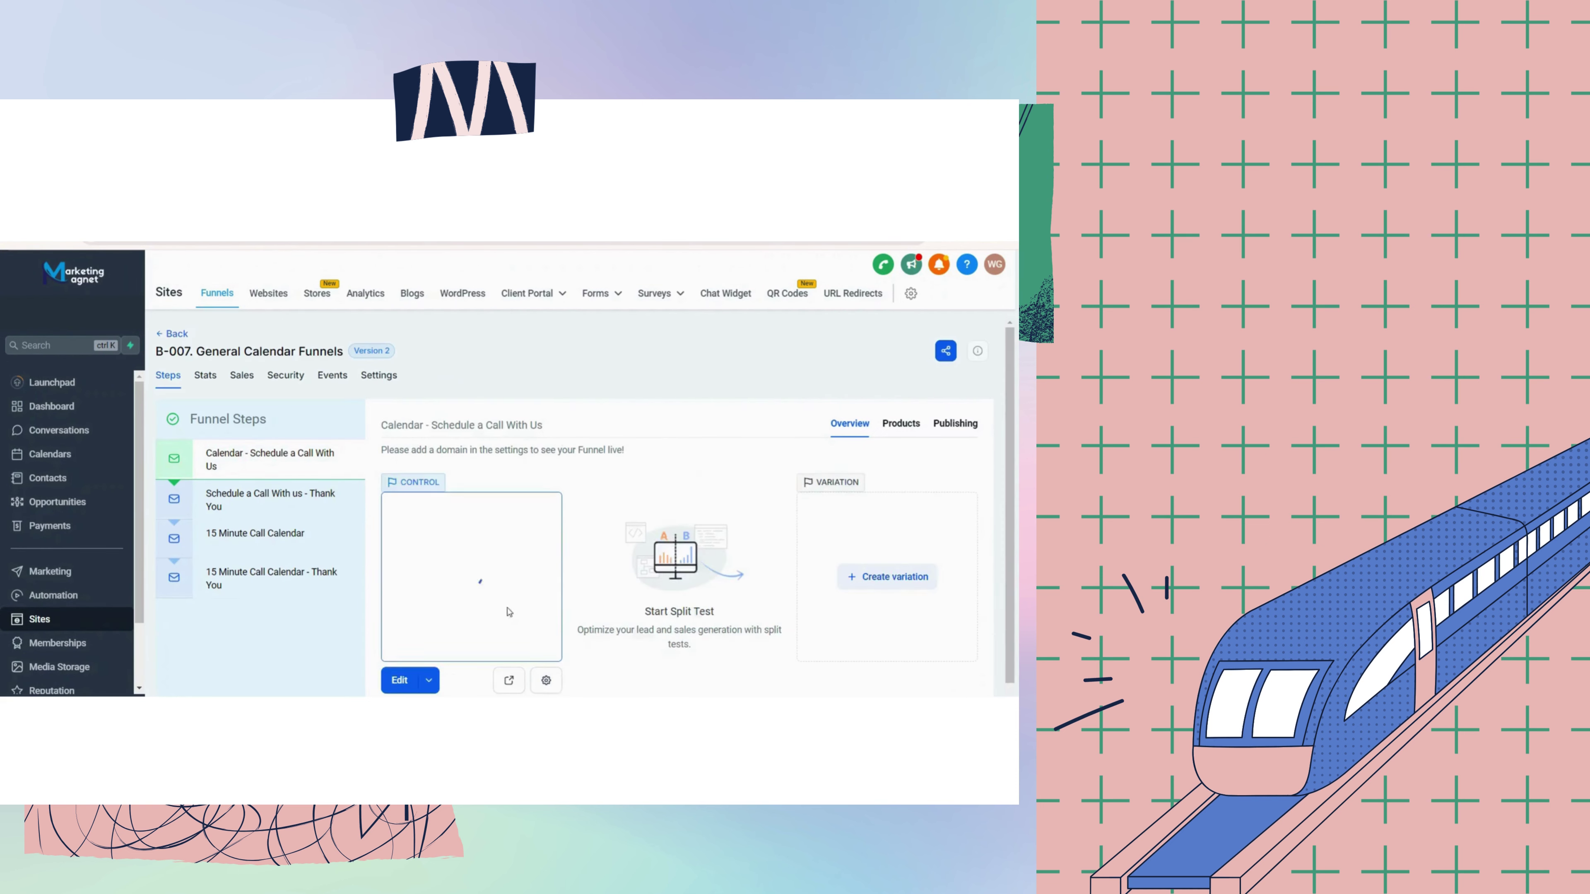
click(295, 497)
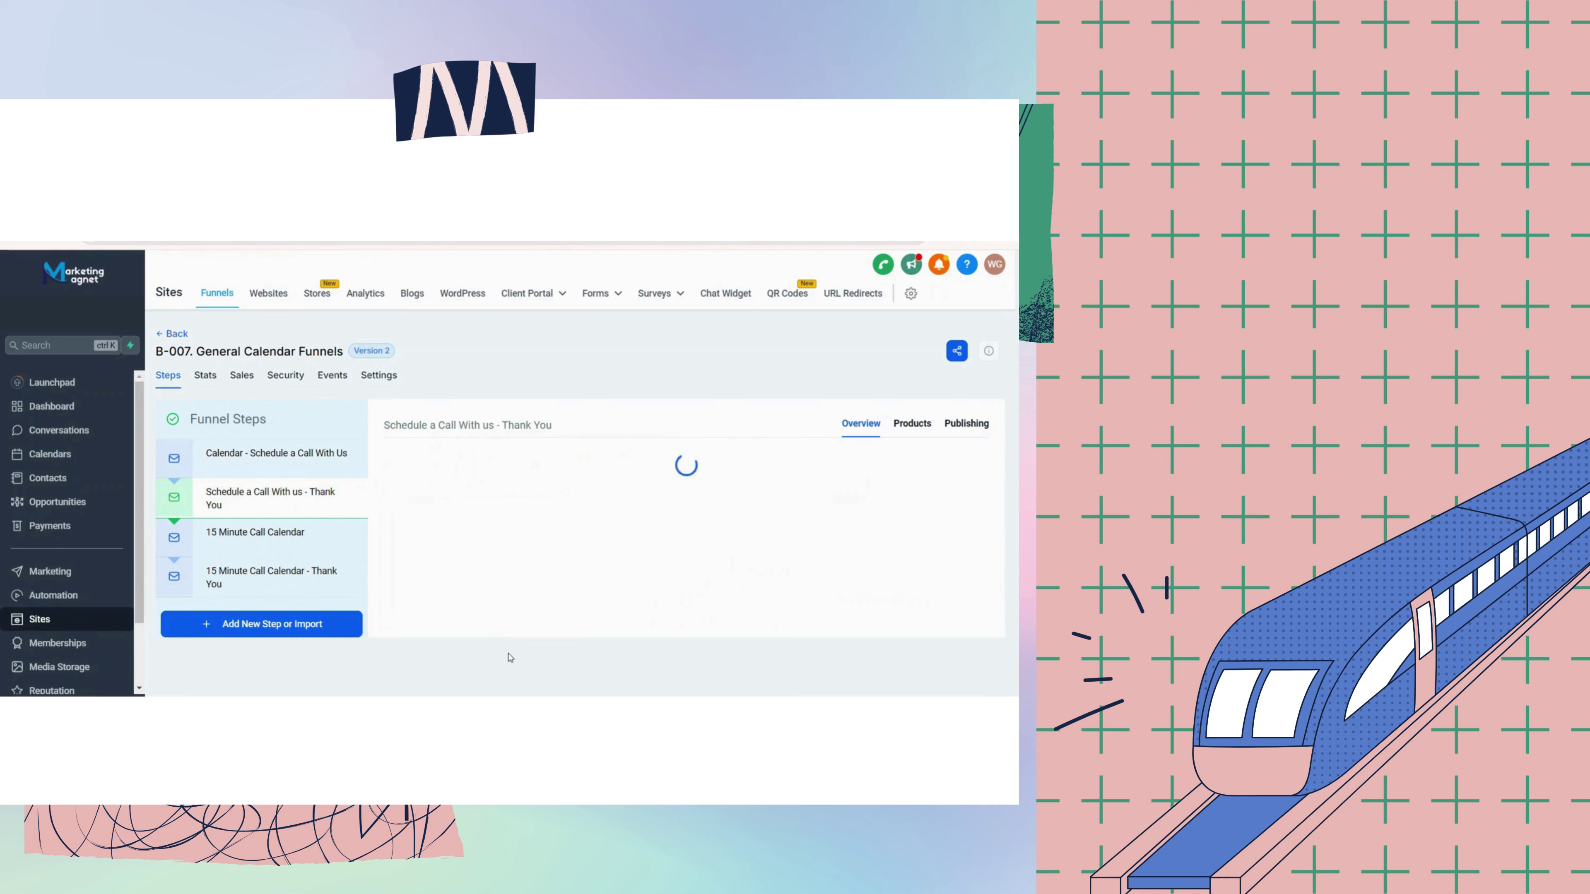
click(269, 539)
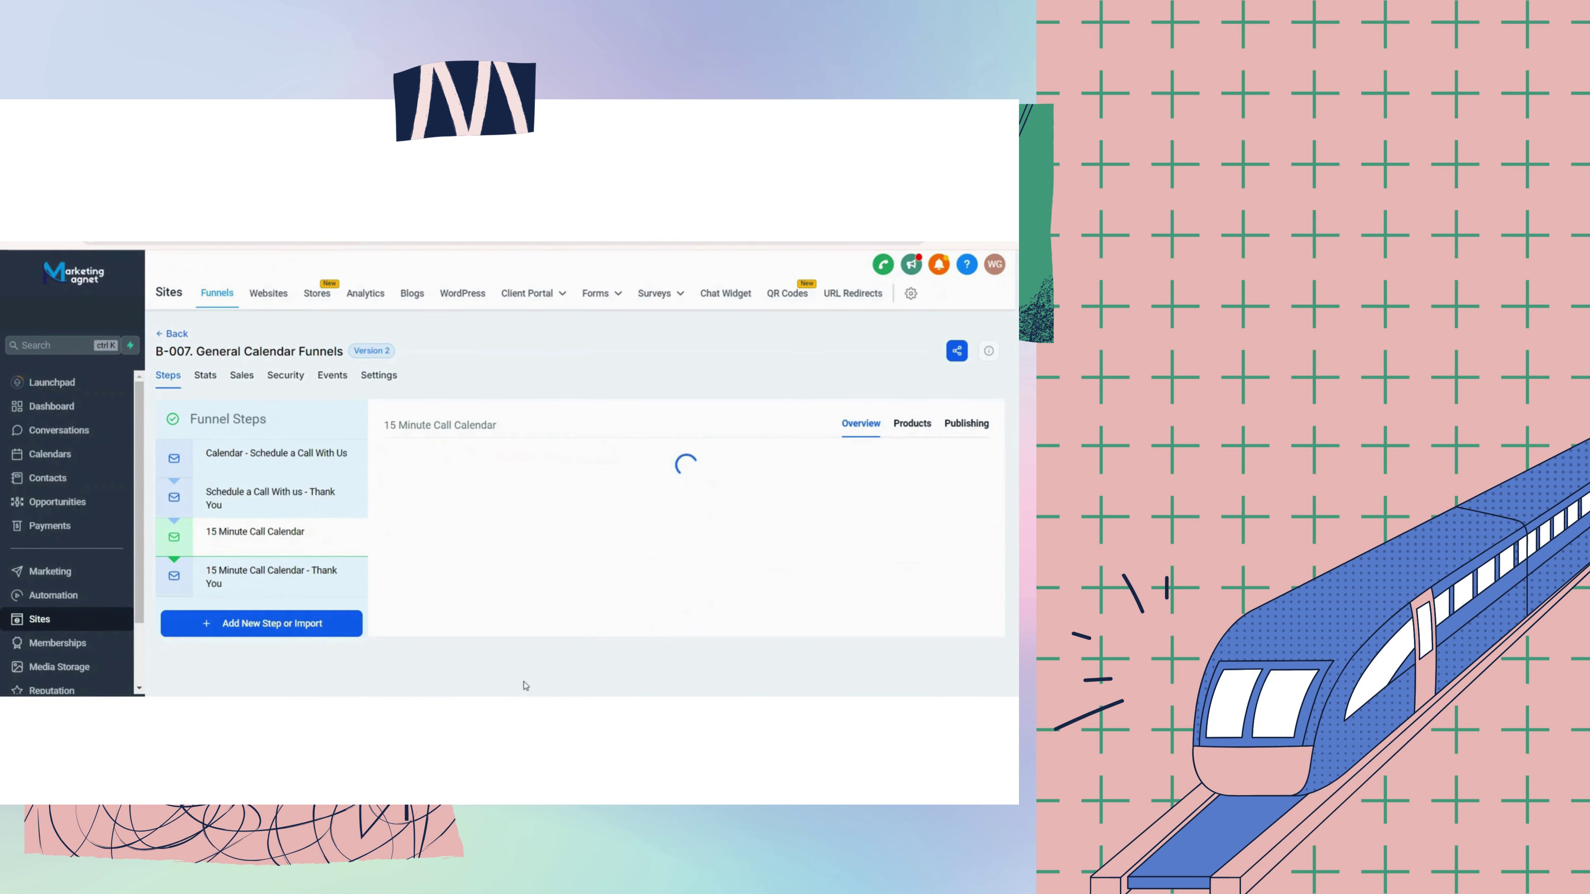
click(299, 592)
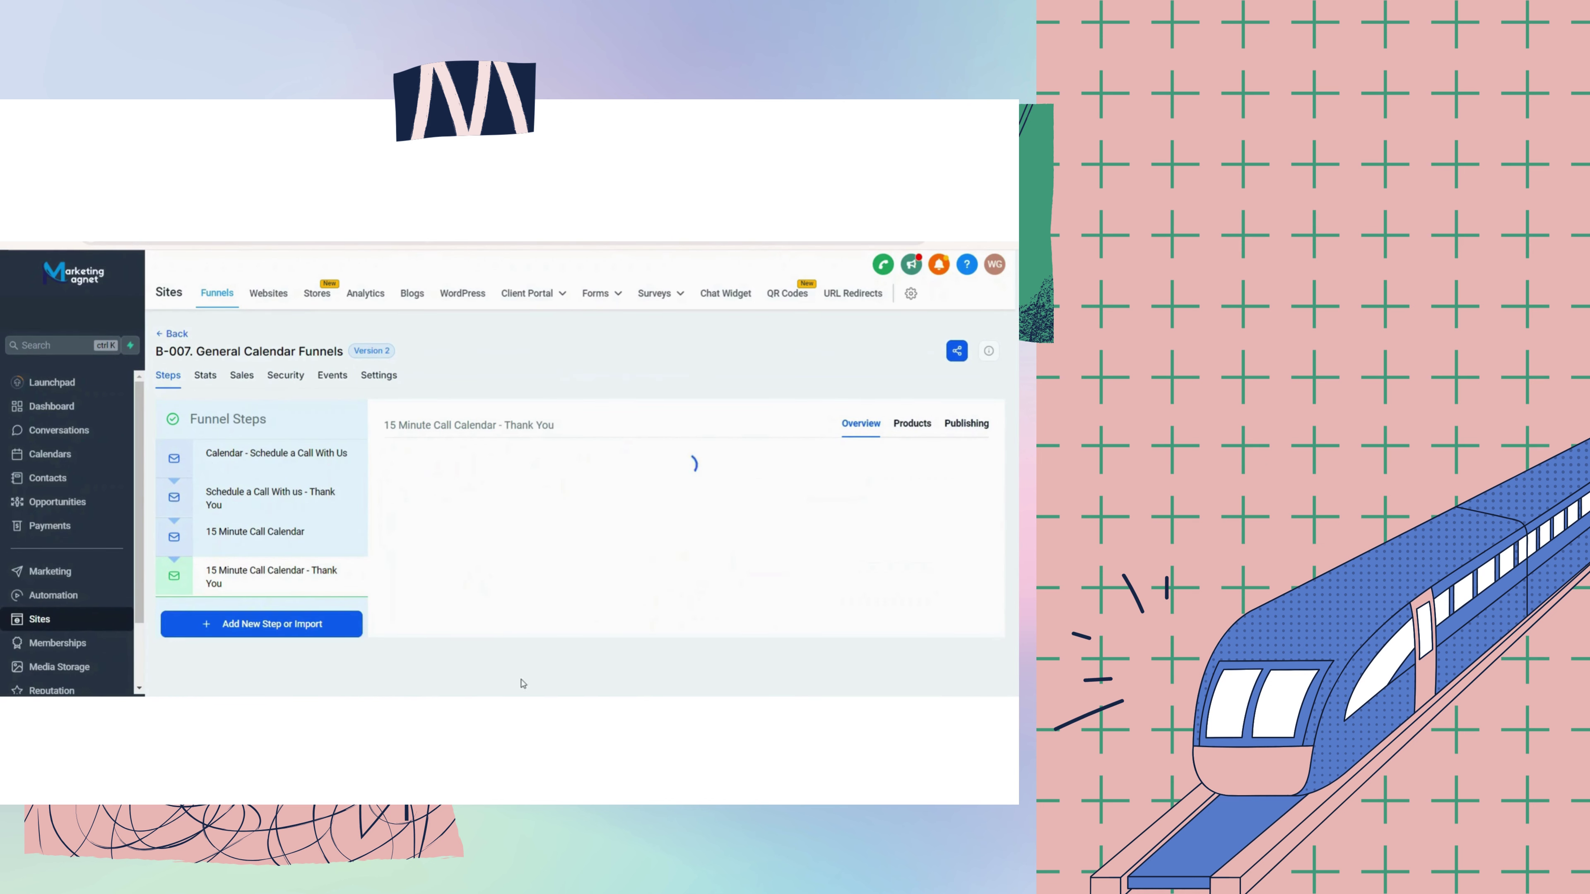
click(520, 684)
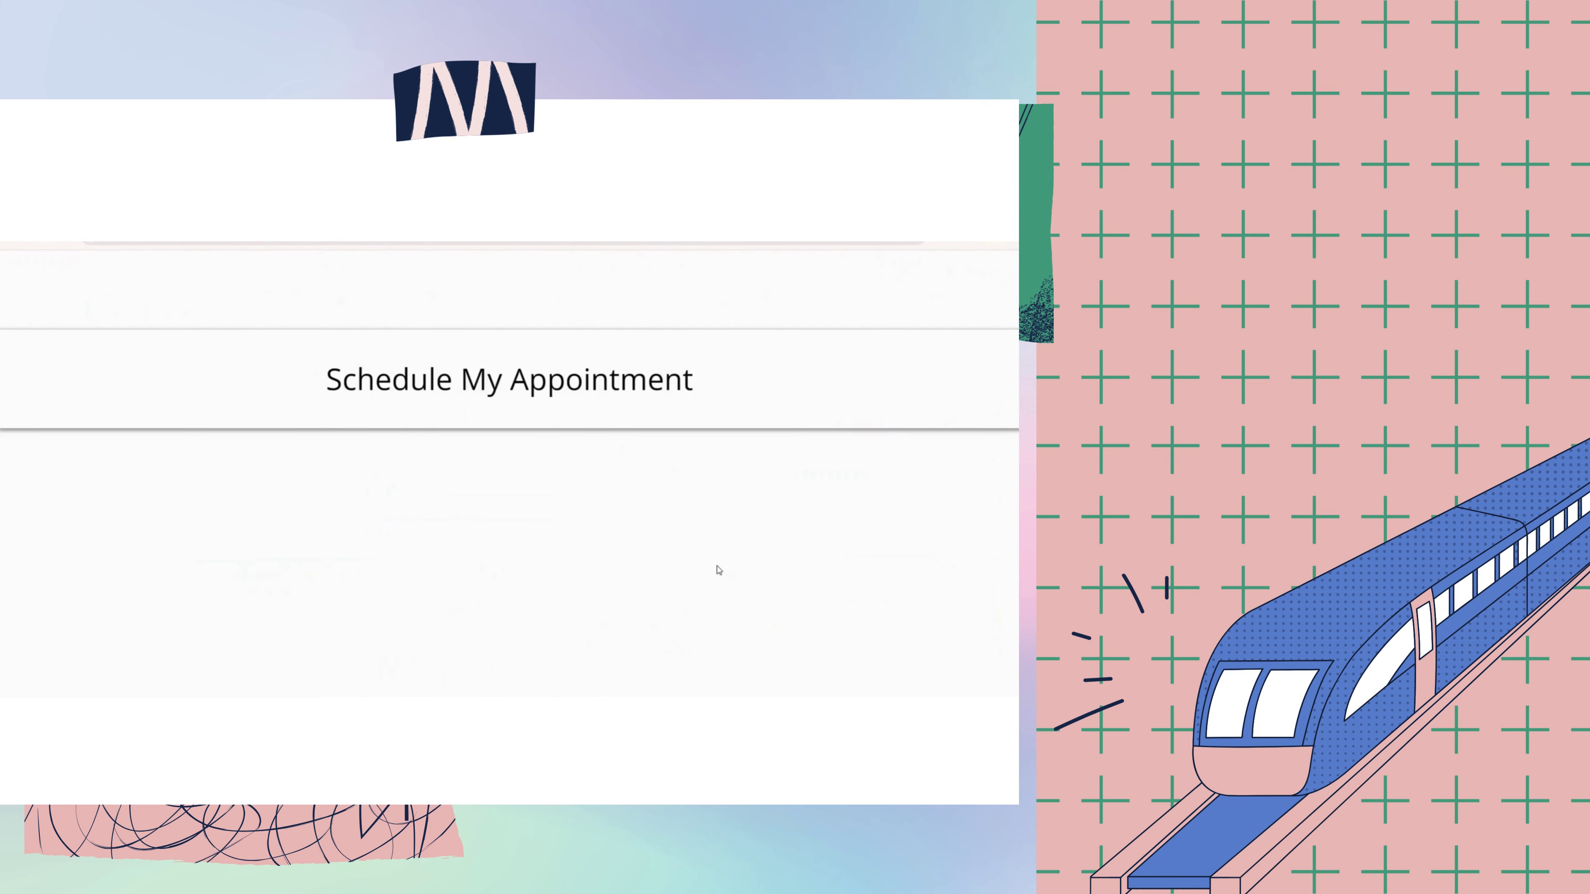
Look through the General Calendar Funnels' appointment scheduling pages and their call and interview thank-you pages.
triple_click(714, 568)
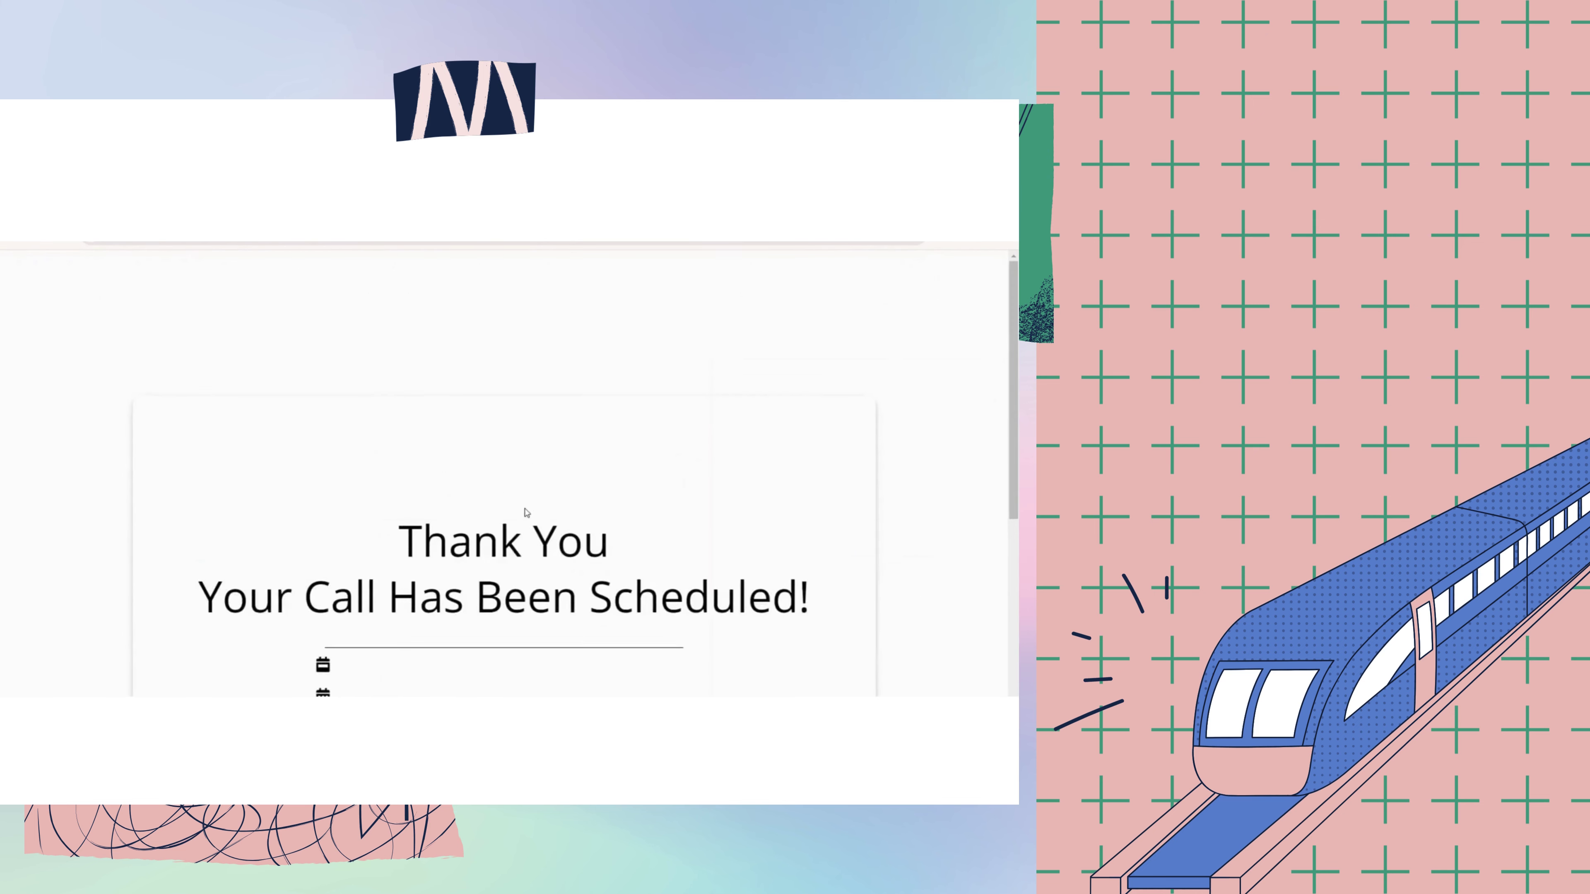
key(ctrl+a)
scroll(525, 512, down, 3)
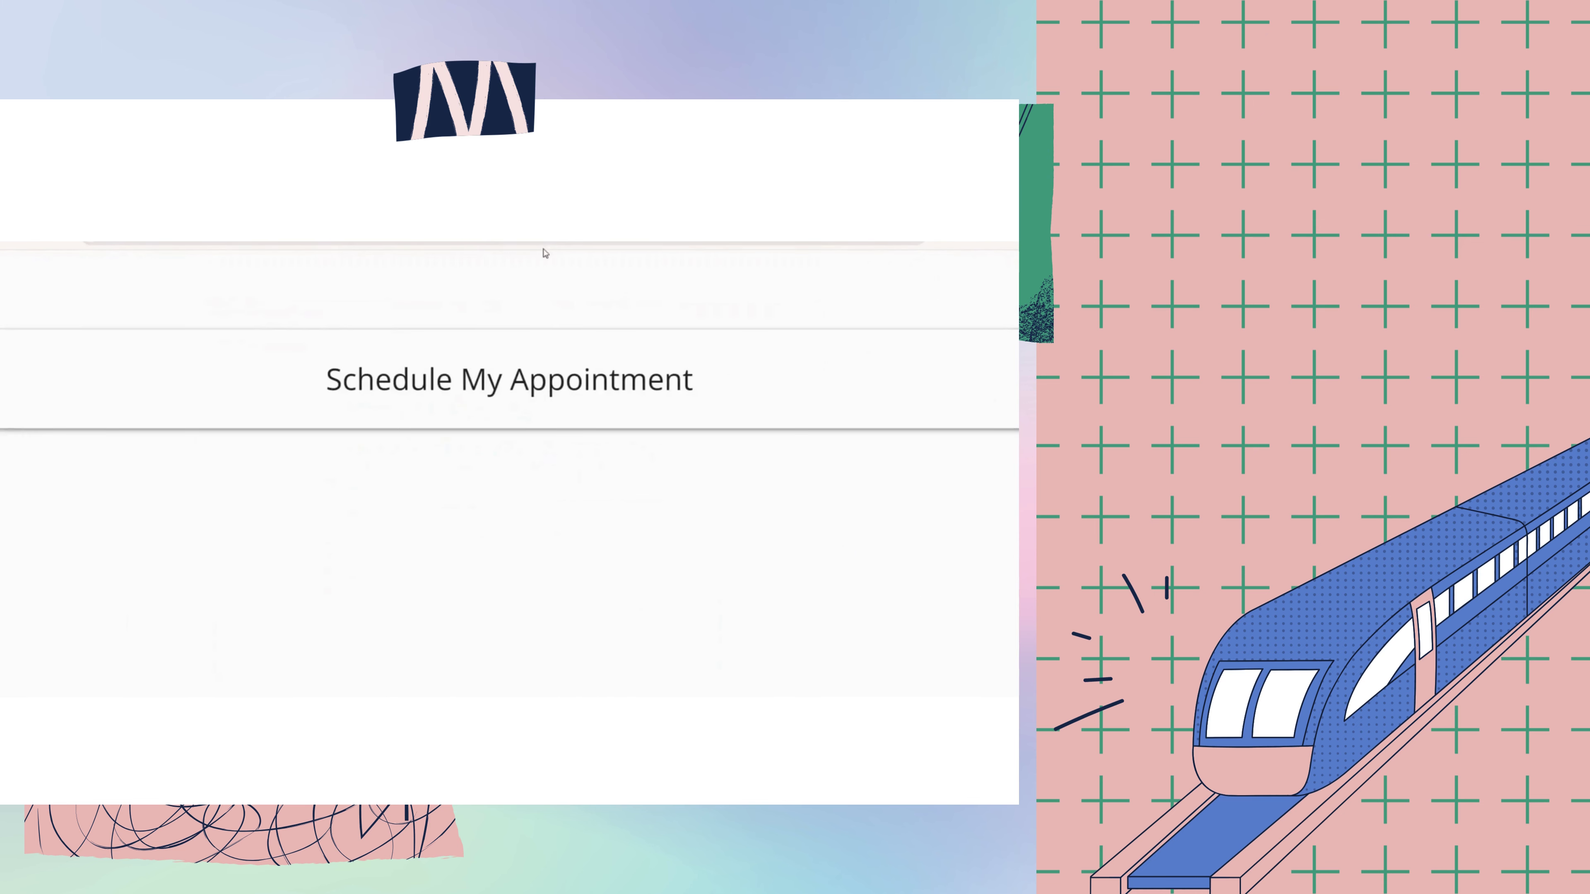
triple_click(549, 379)
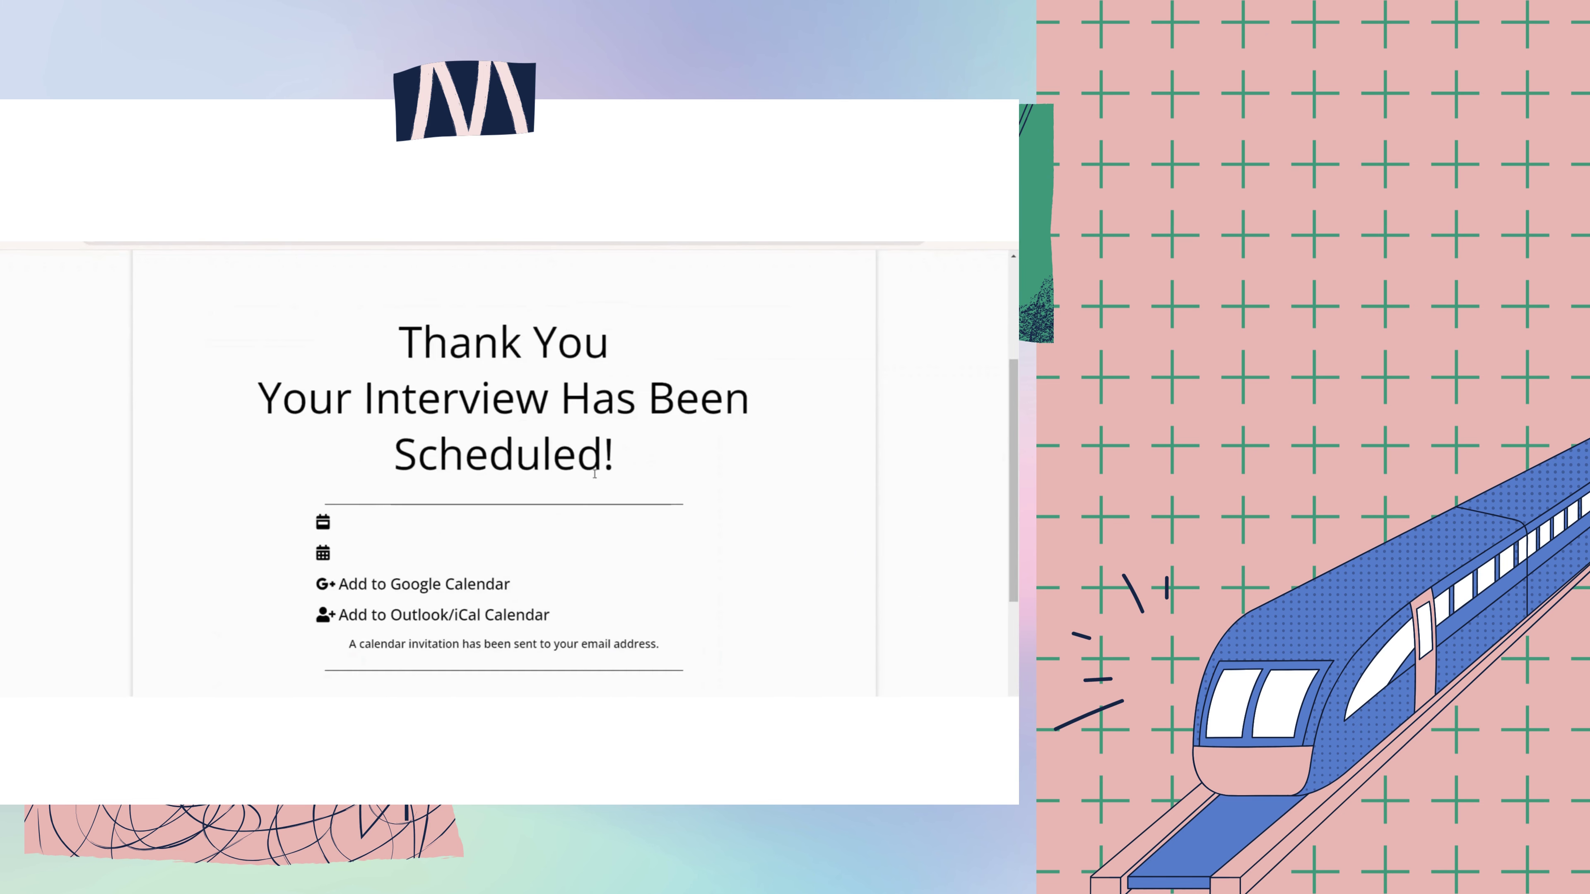
key(ctrl+a)
scroll(585, 466, down, 3)
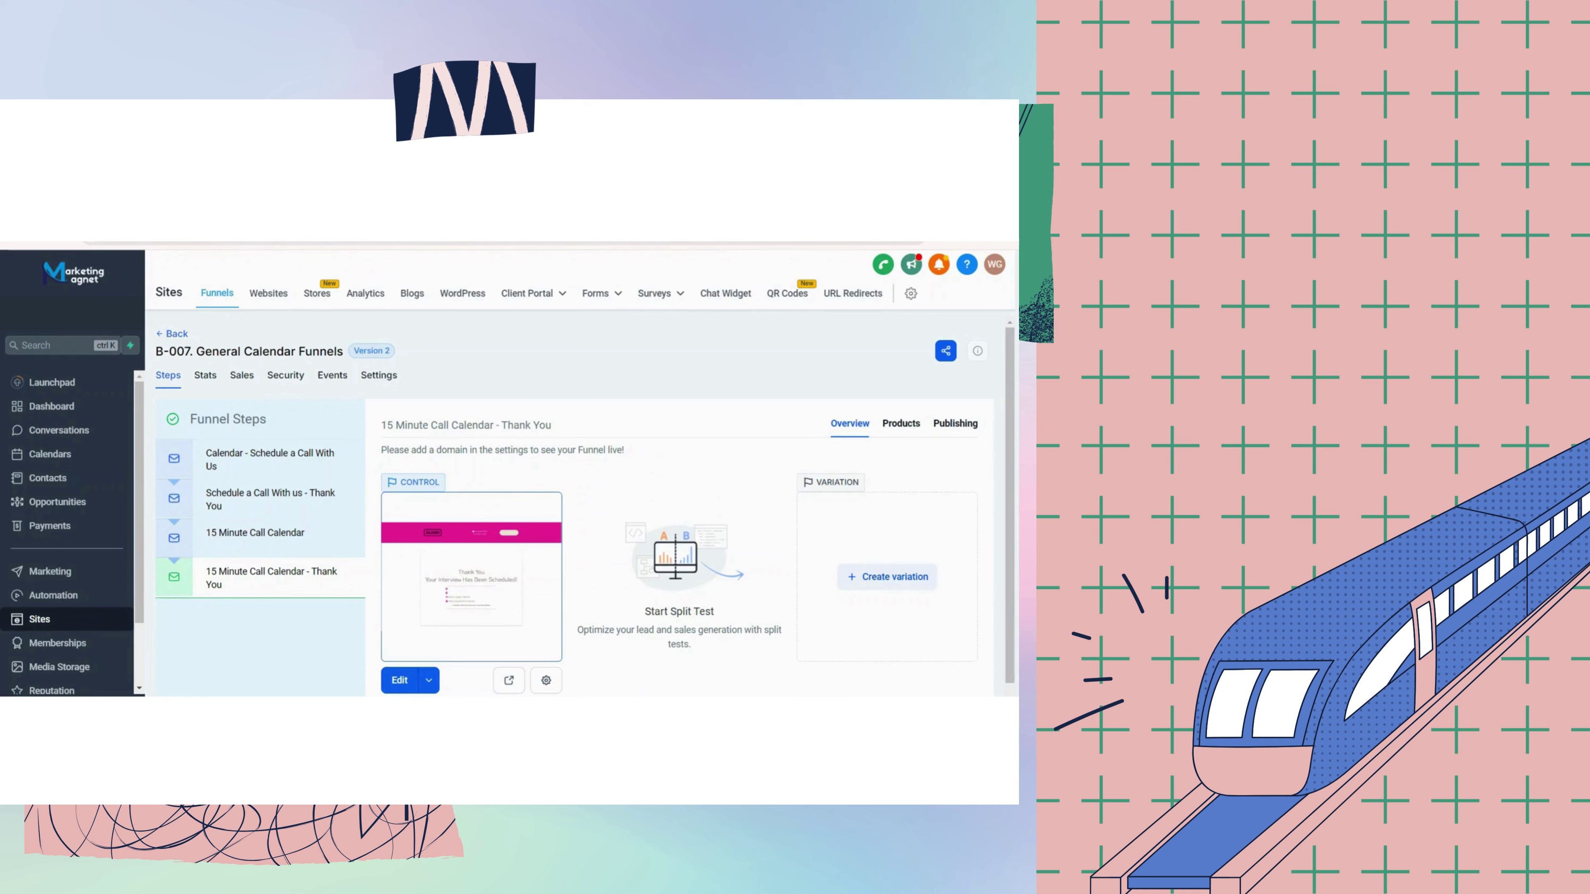
Open the B-007. Team Calendars [User 1] funnel and preview its Schedule a Call [User 1] page and thank-you page.
click(175, 334)
click(312, 532)
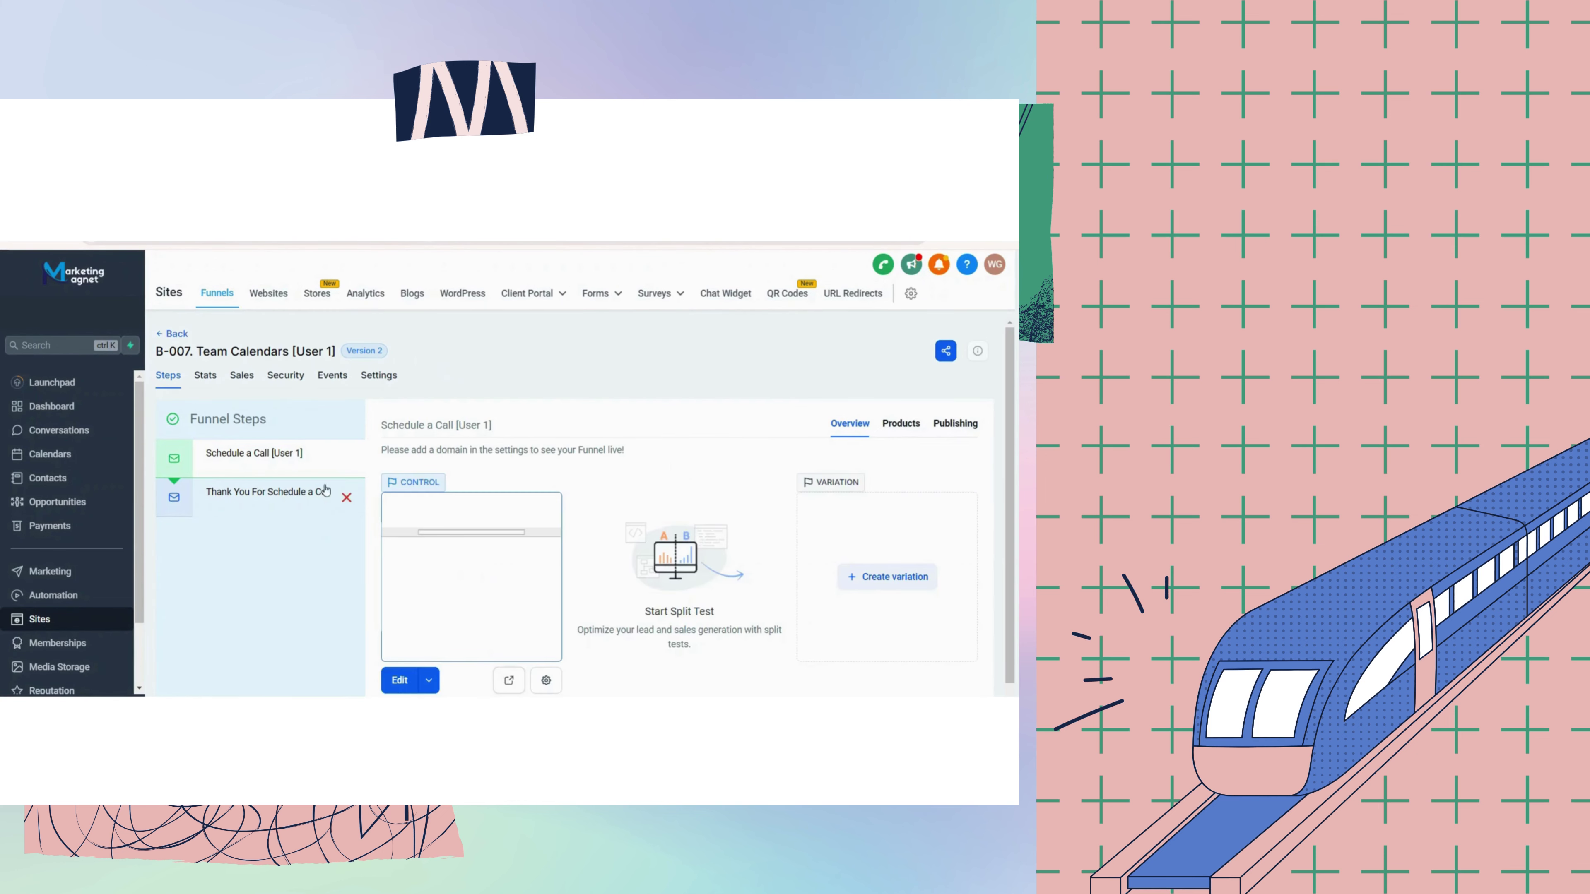
click(325, 490)
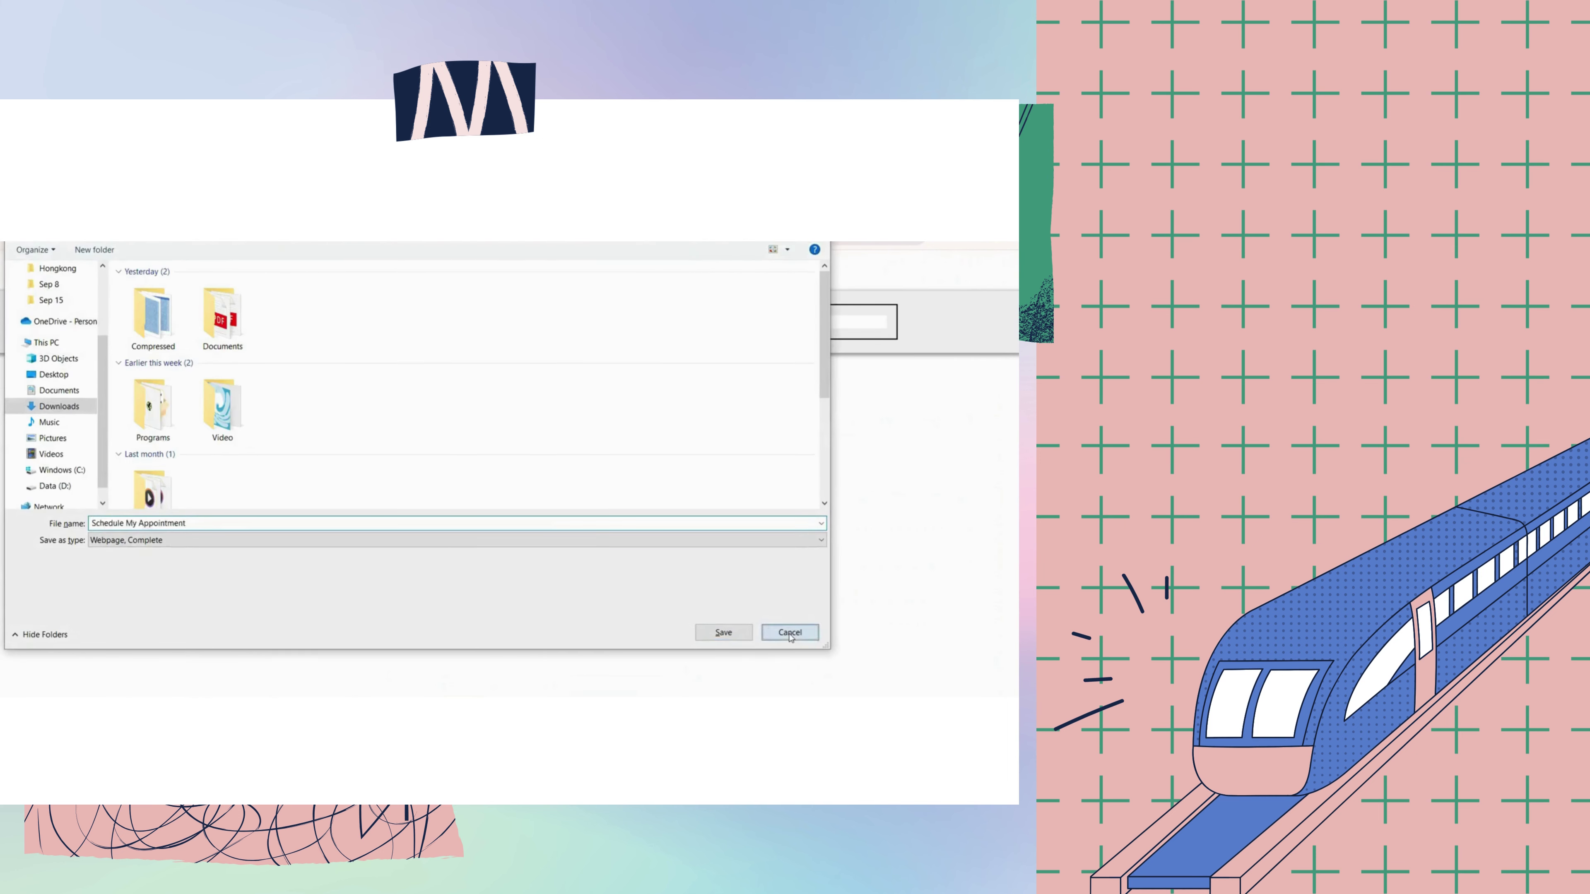
scroll(441, 252, down, 4)
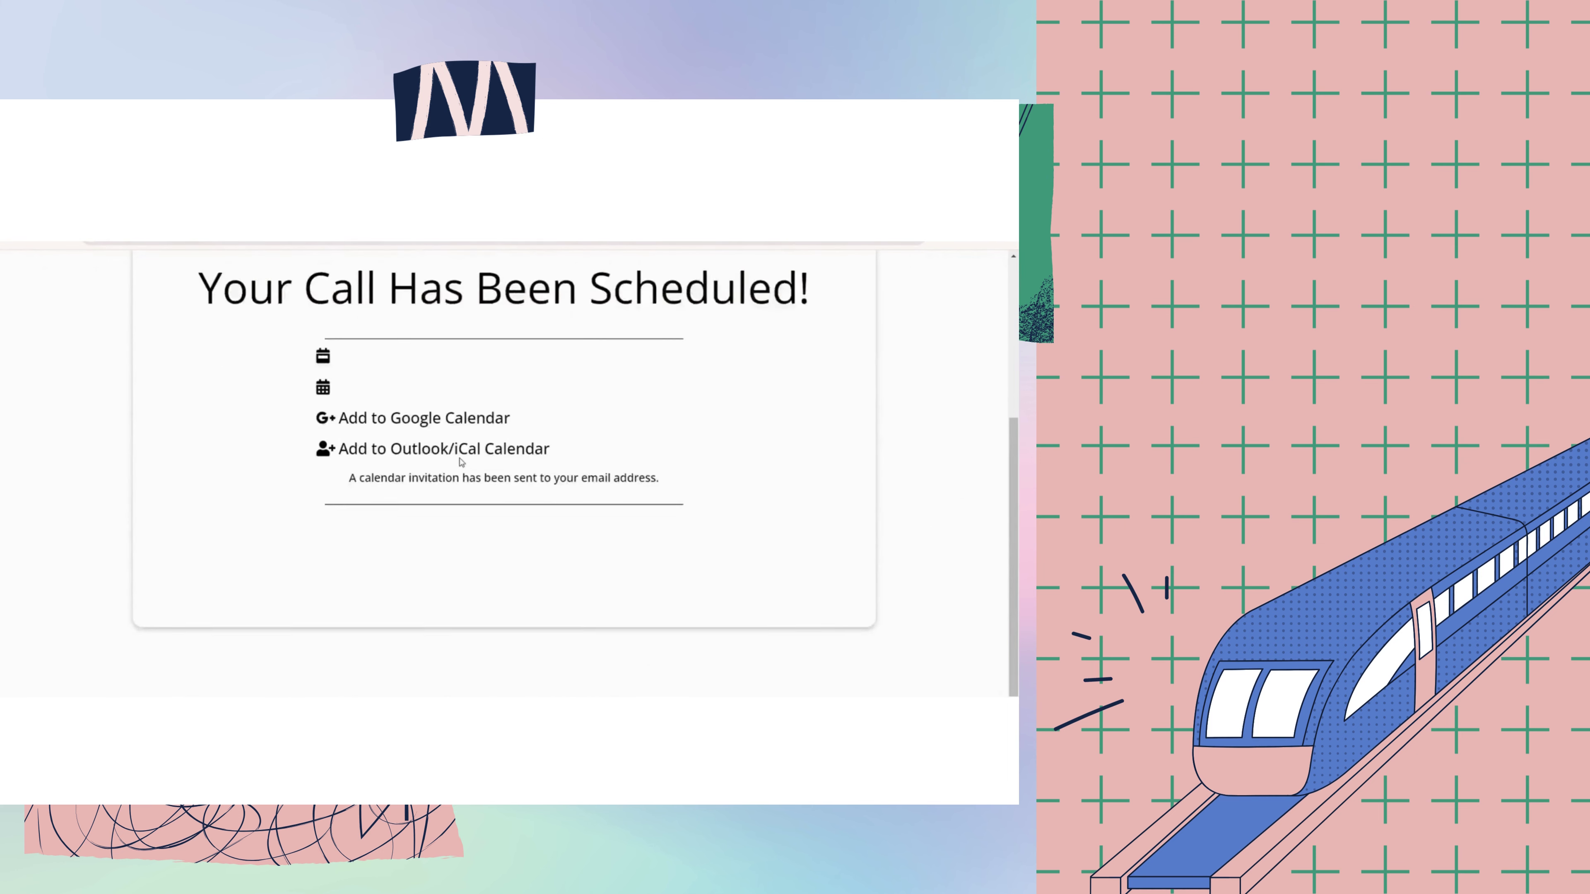
Open the B-007. Team Calendars [User 2] funnel and preview its Schedule a Call [User 2] page and thank-you page.
key(ctrl+a)
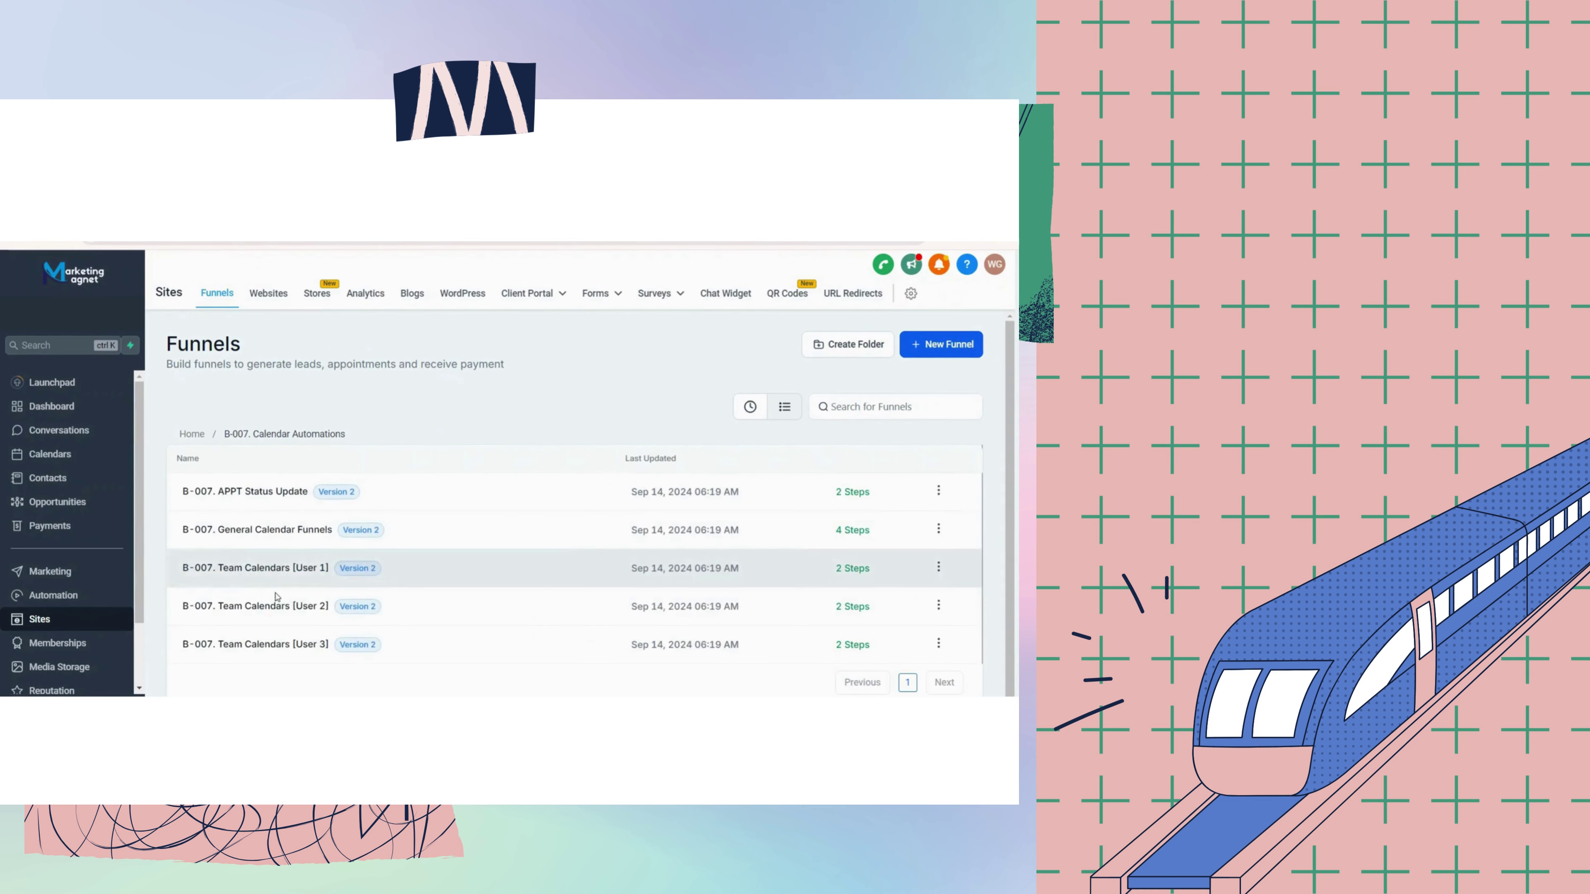
click(279, 600)
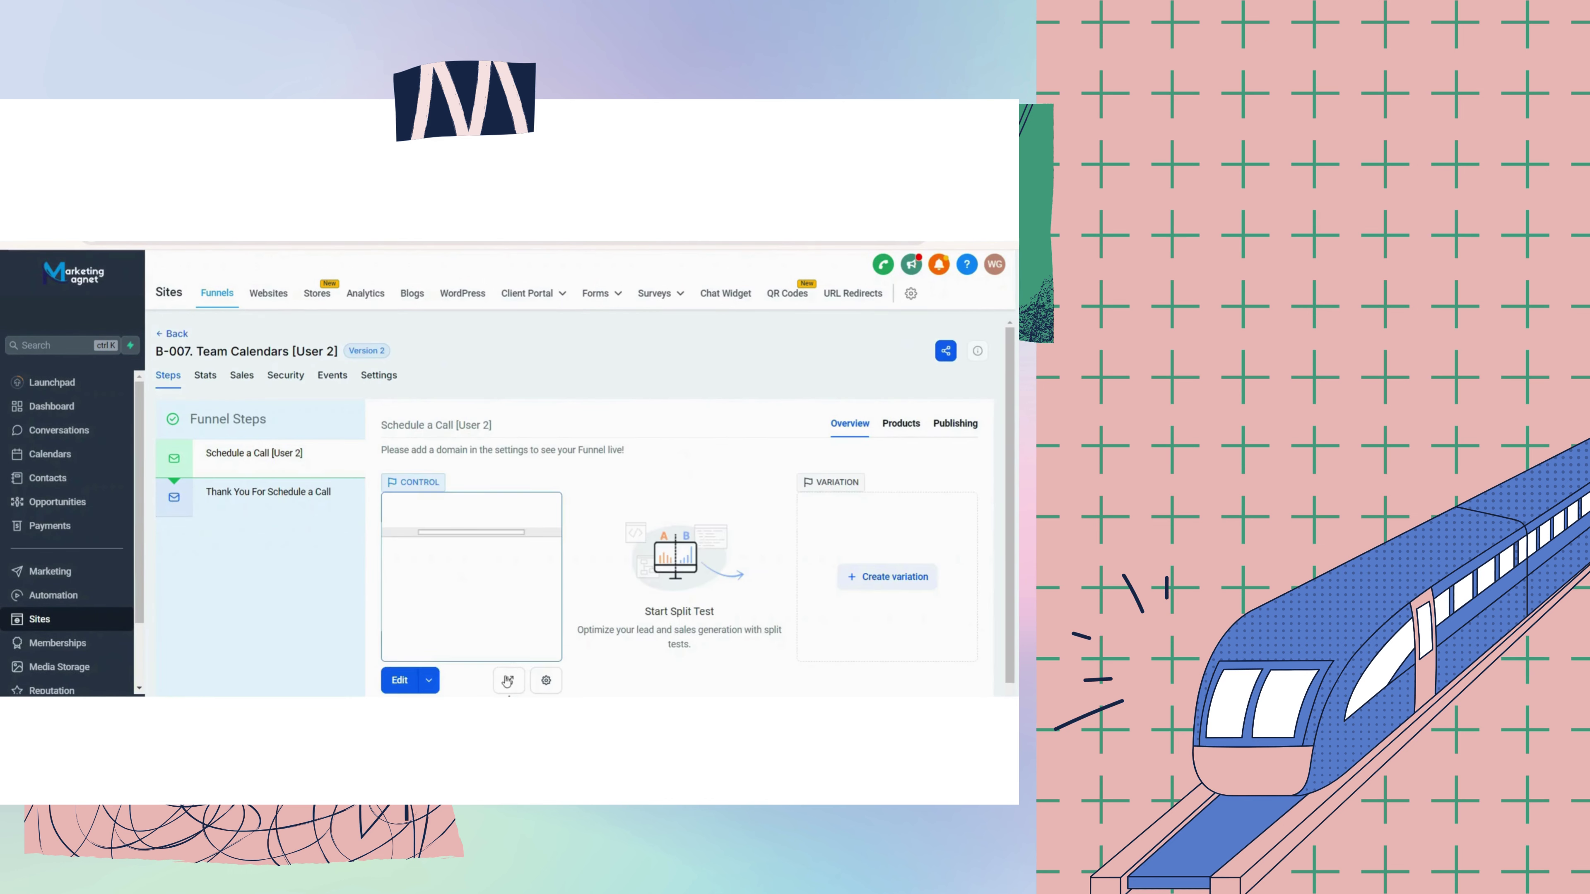
click(289, 508)
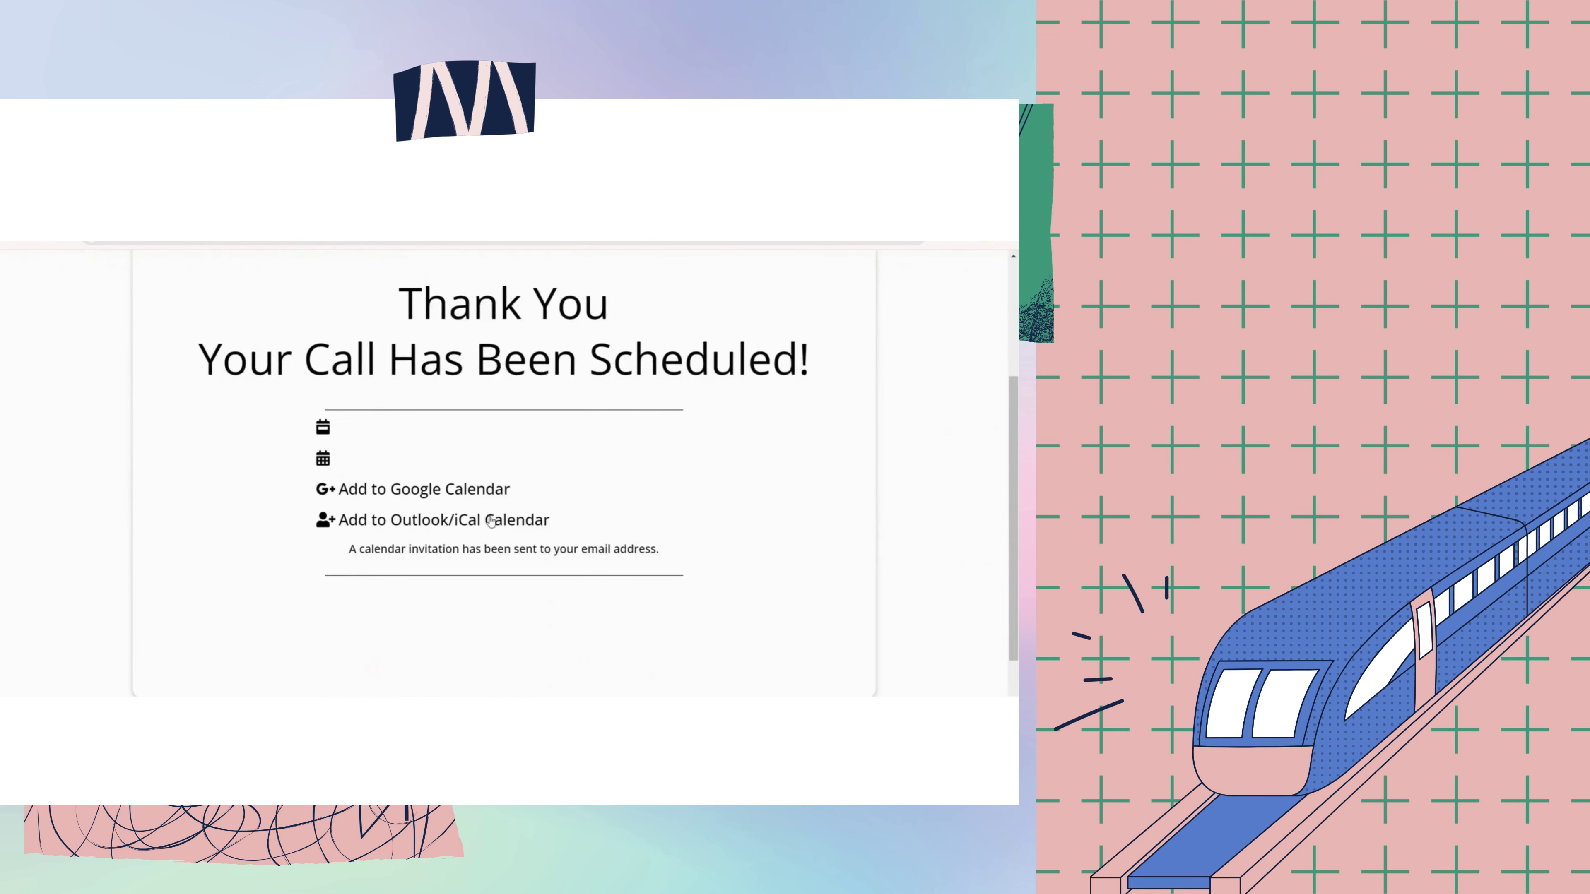
key(ctrl+a)
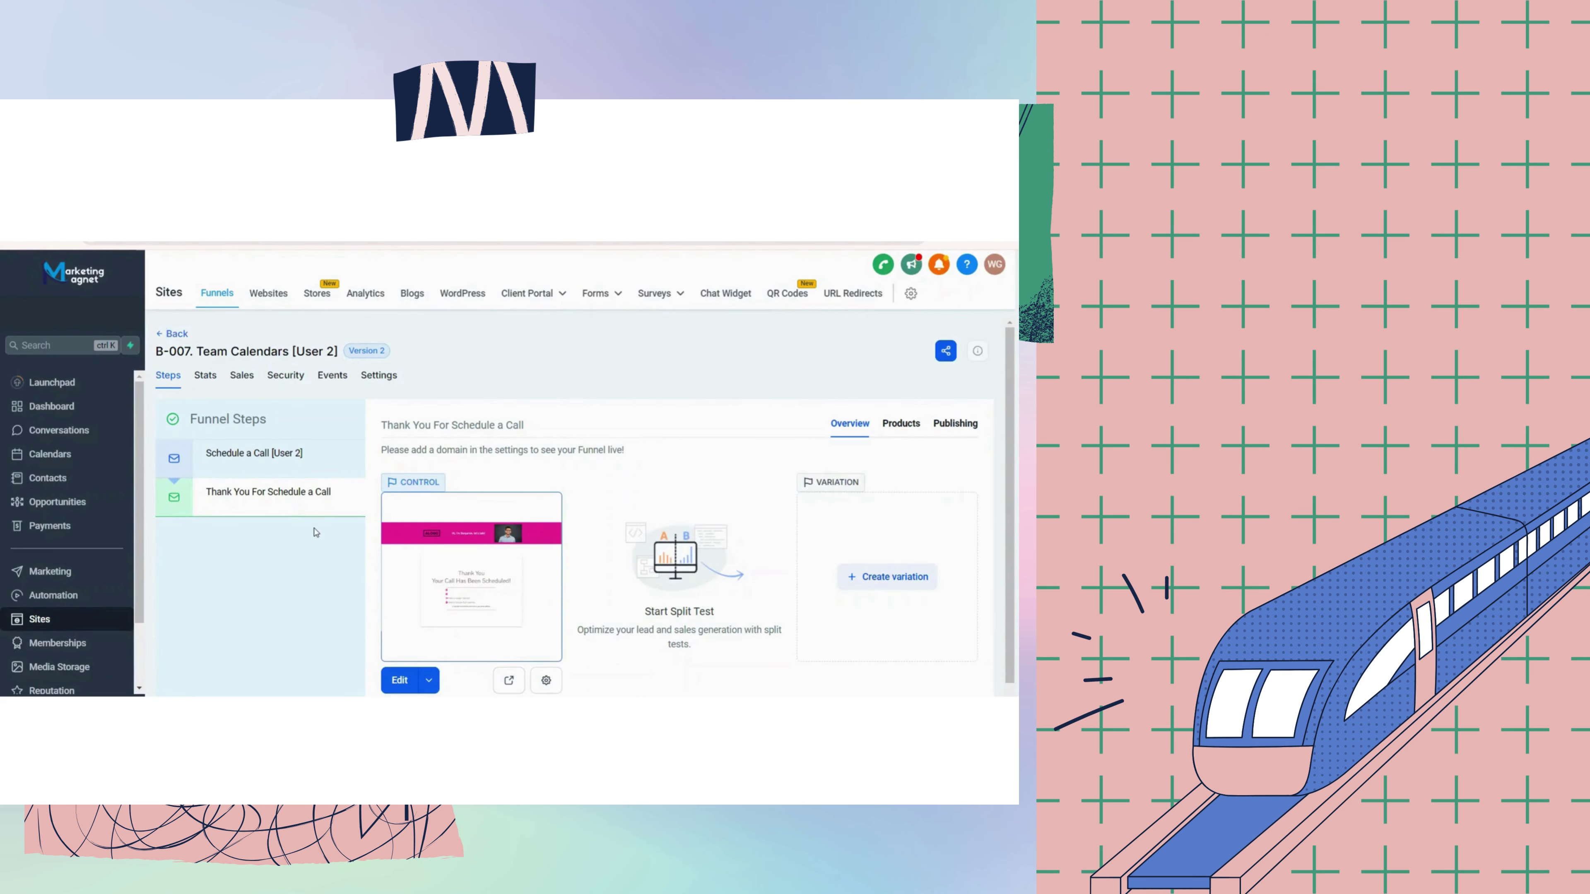
key(alt+Left)
Open the B-007. Team Calendars [User 3] funnel, preview its Schedule a Call [User 3] and thank-you pages, and return to the funnel folder.
click(351, 485)
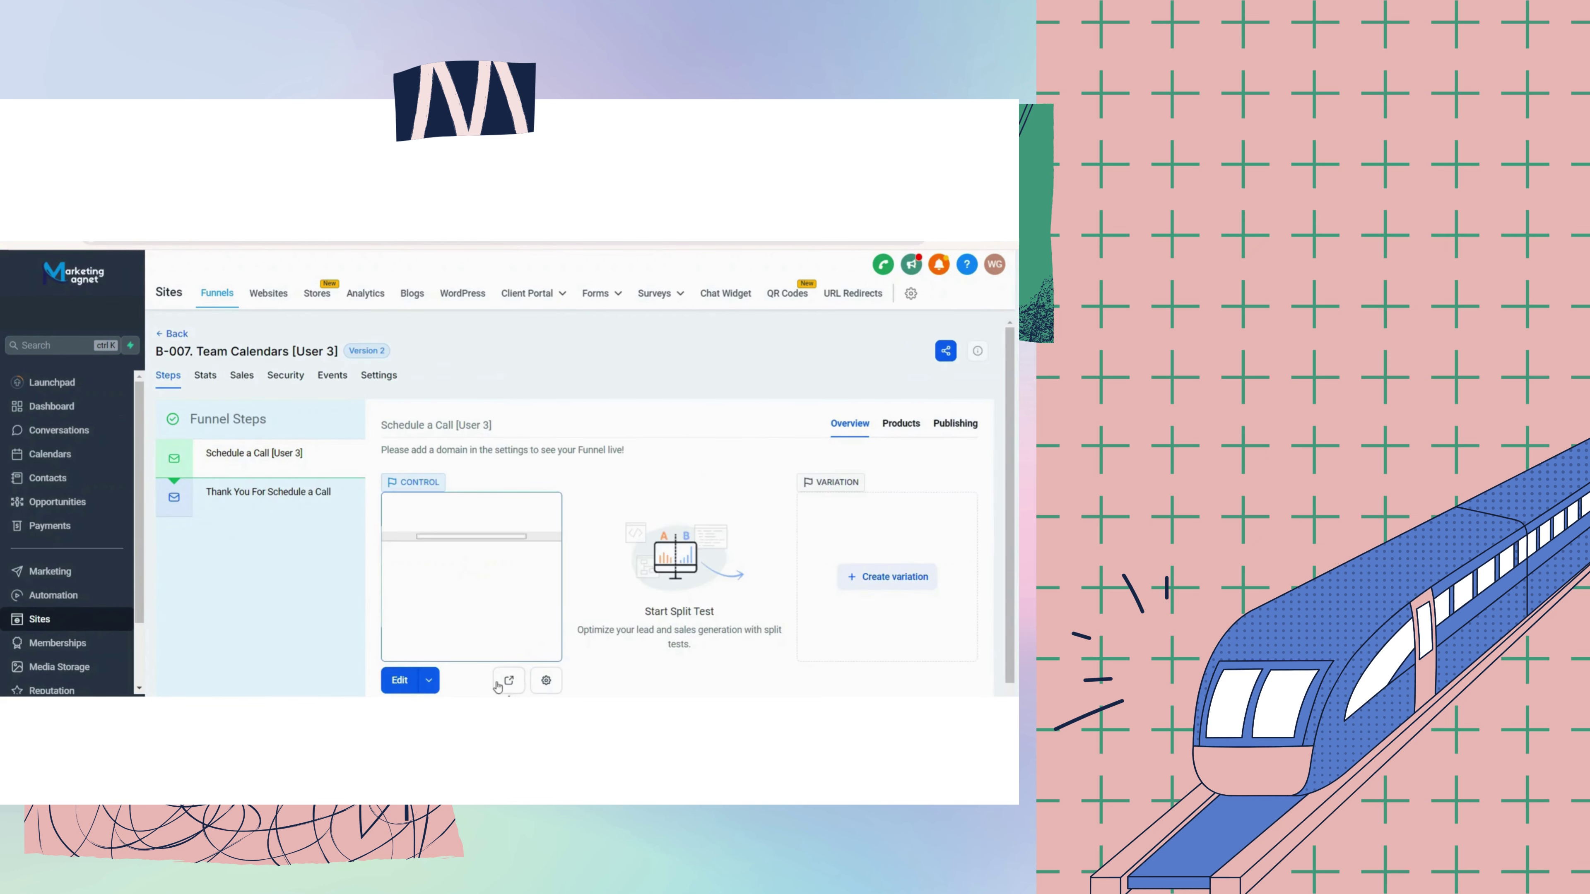
click(346, 496)
click(543, 508)
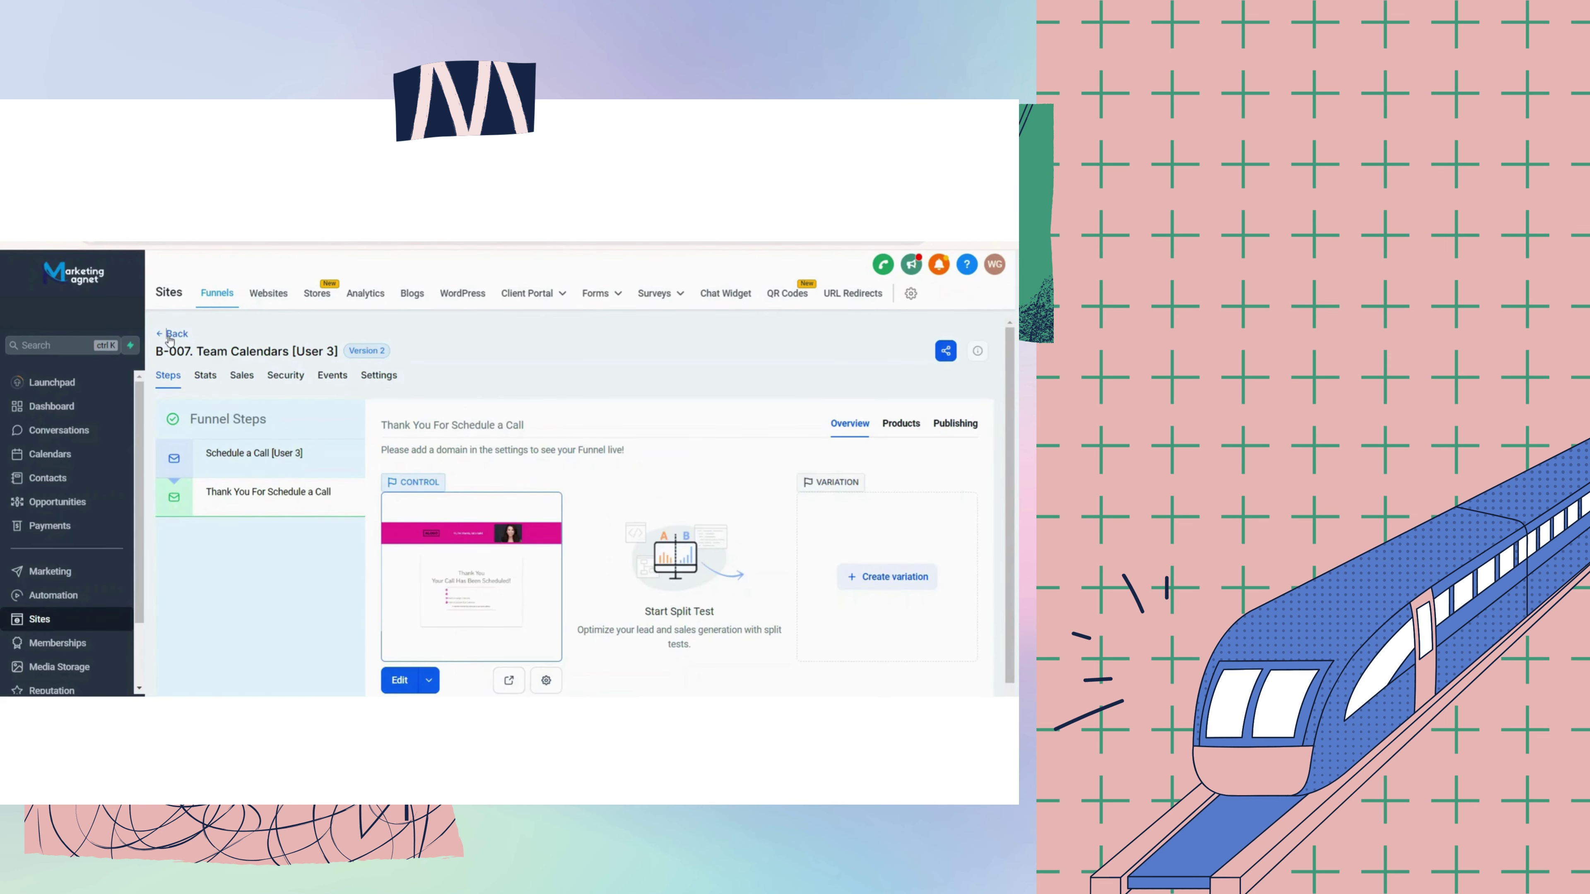
click(173, 334)
Open the B-009. Review Automations folder and its Negative Experience Review Request Funnel to preview the designs.
click(192, 434)
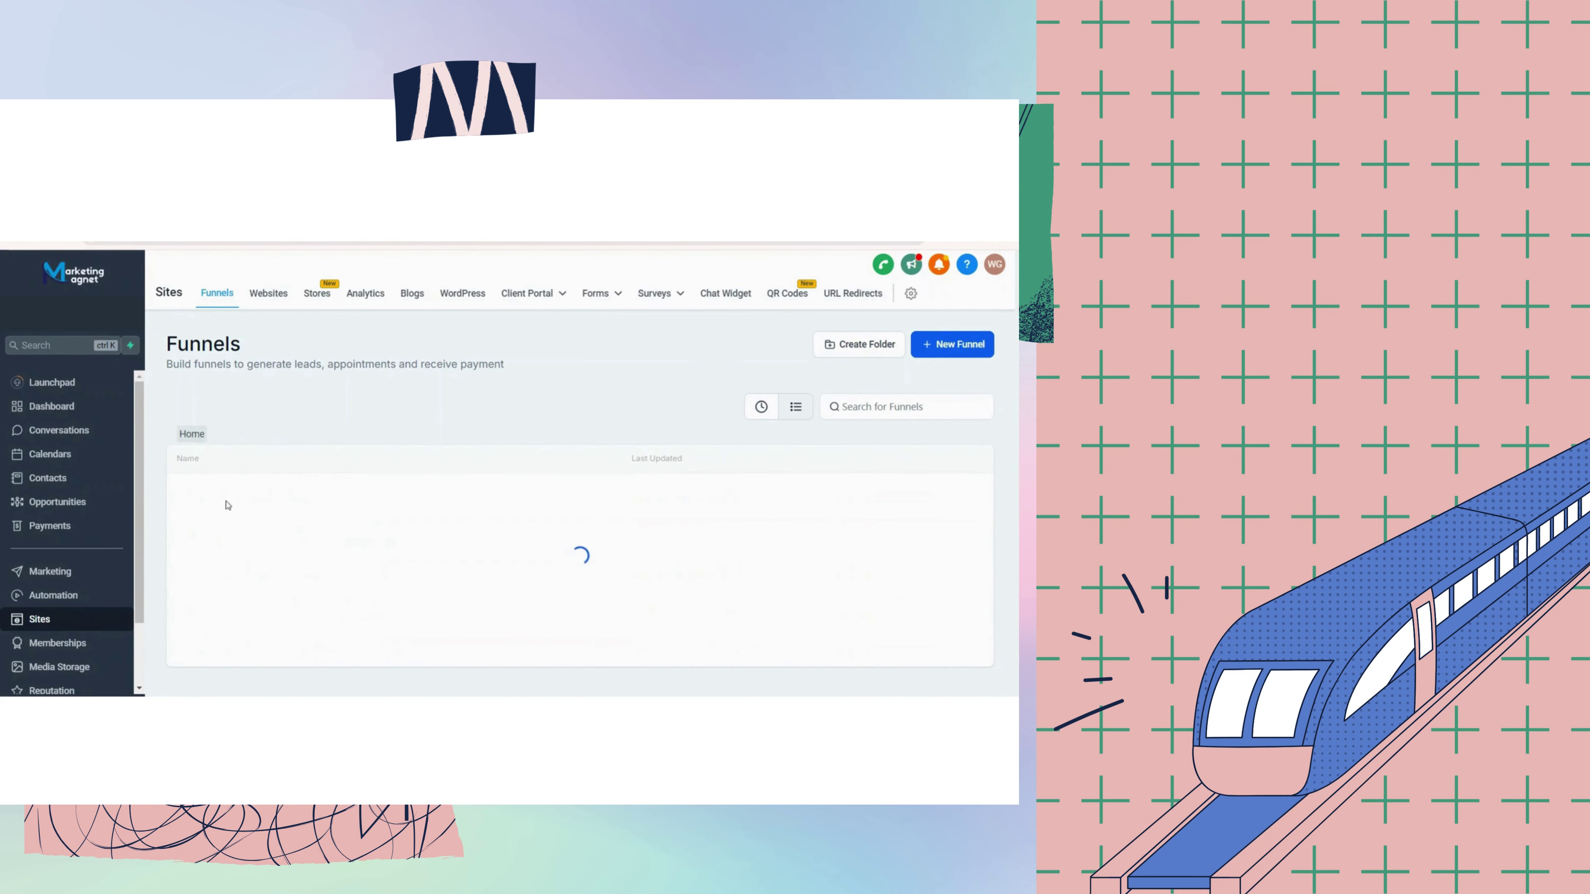
scroll(363, 605, down, 4)
click(289, 516)
click(287, 493)
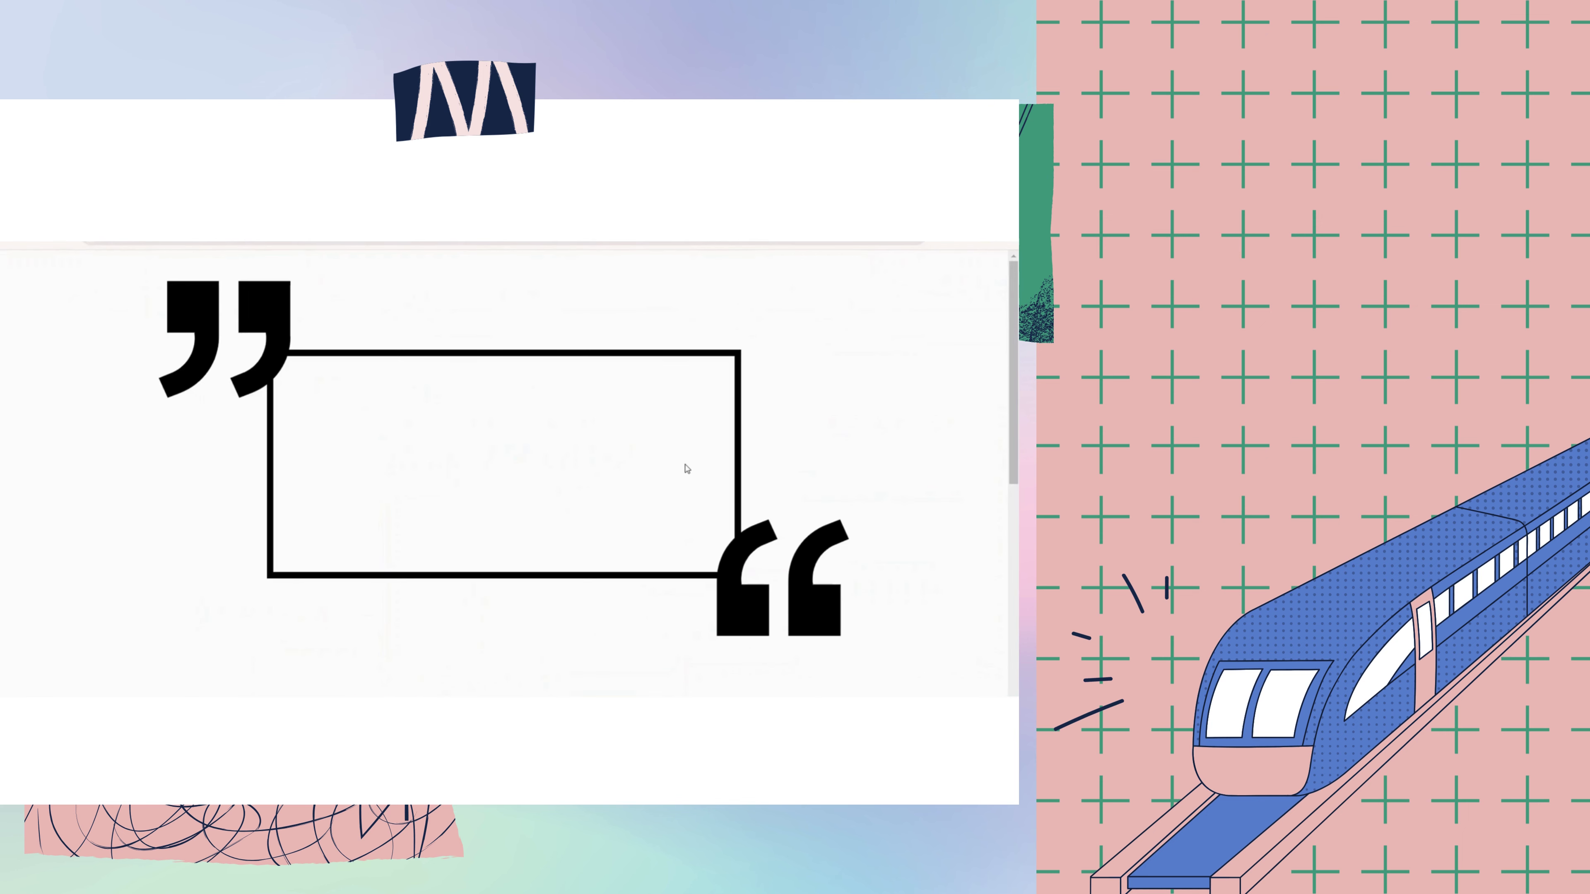
Look through the first two Negative Experience Review Request design previews, including their Google and Facebook review links.
key(ctrl+a)
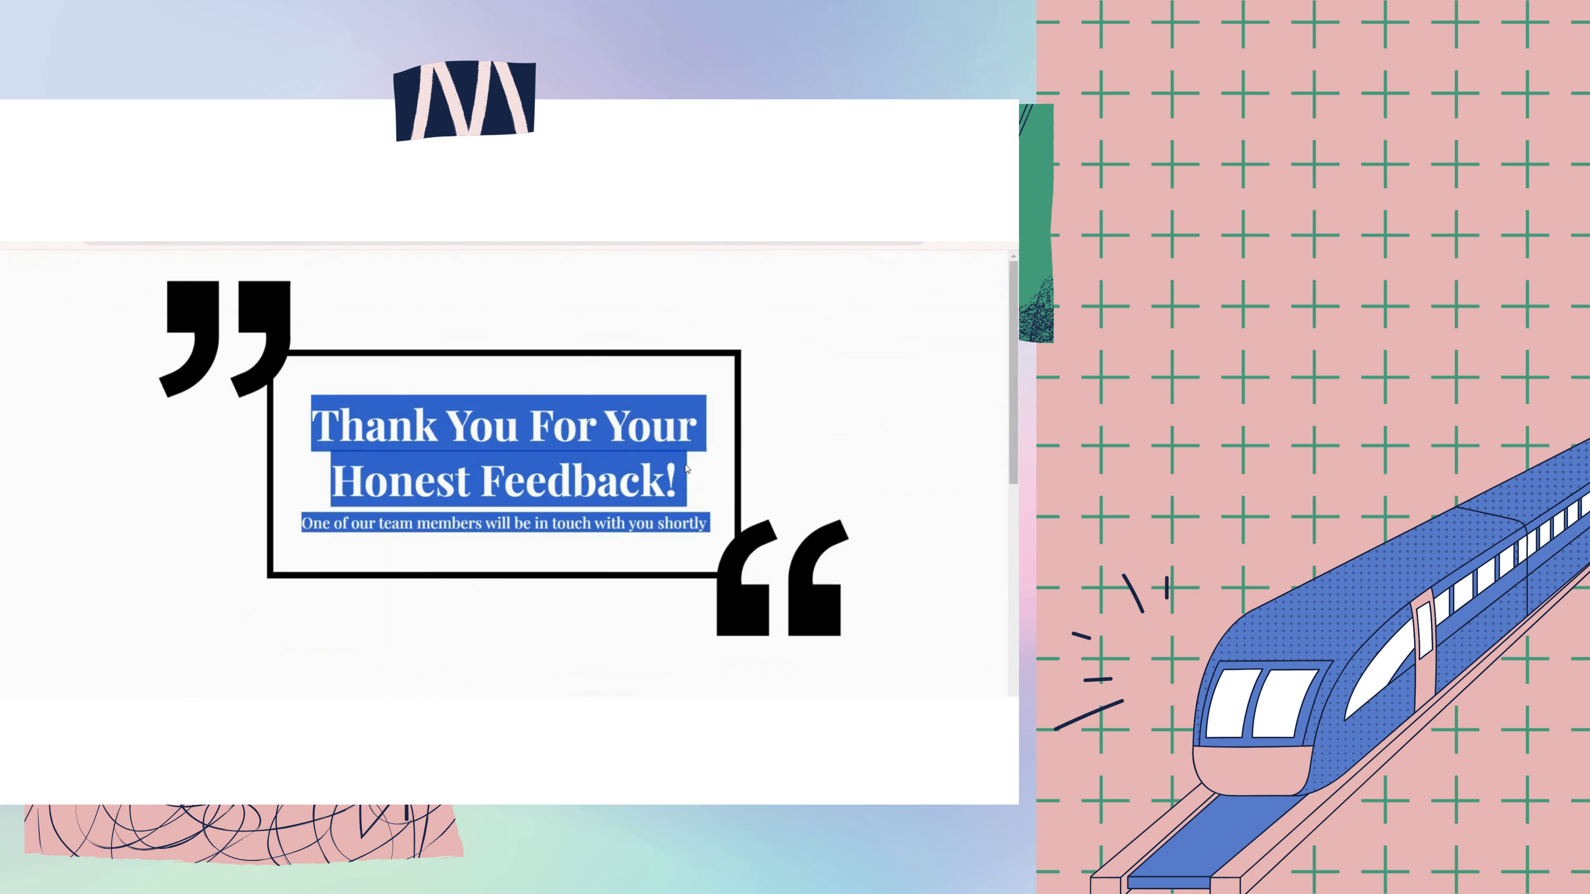
scroll(686, 467, down, 7)
scroll(683, 463, down, 1)
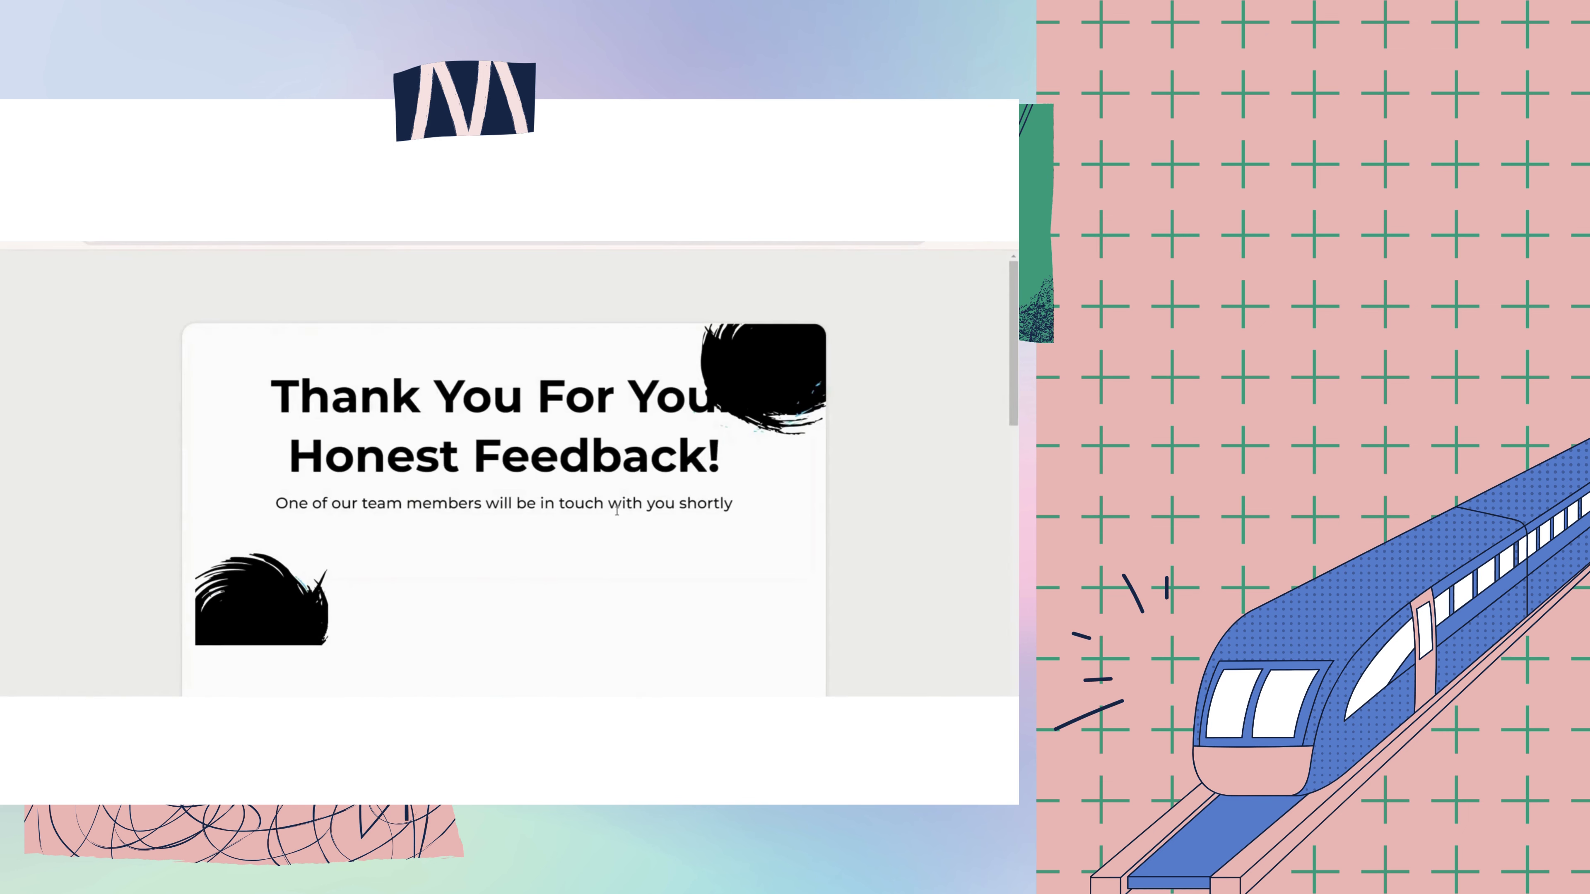
key(ctrl+a)
scroll(617, 510, down, 8)
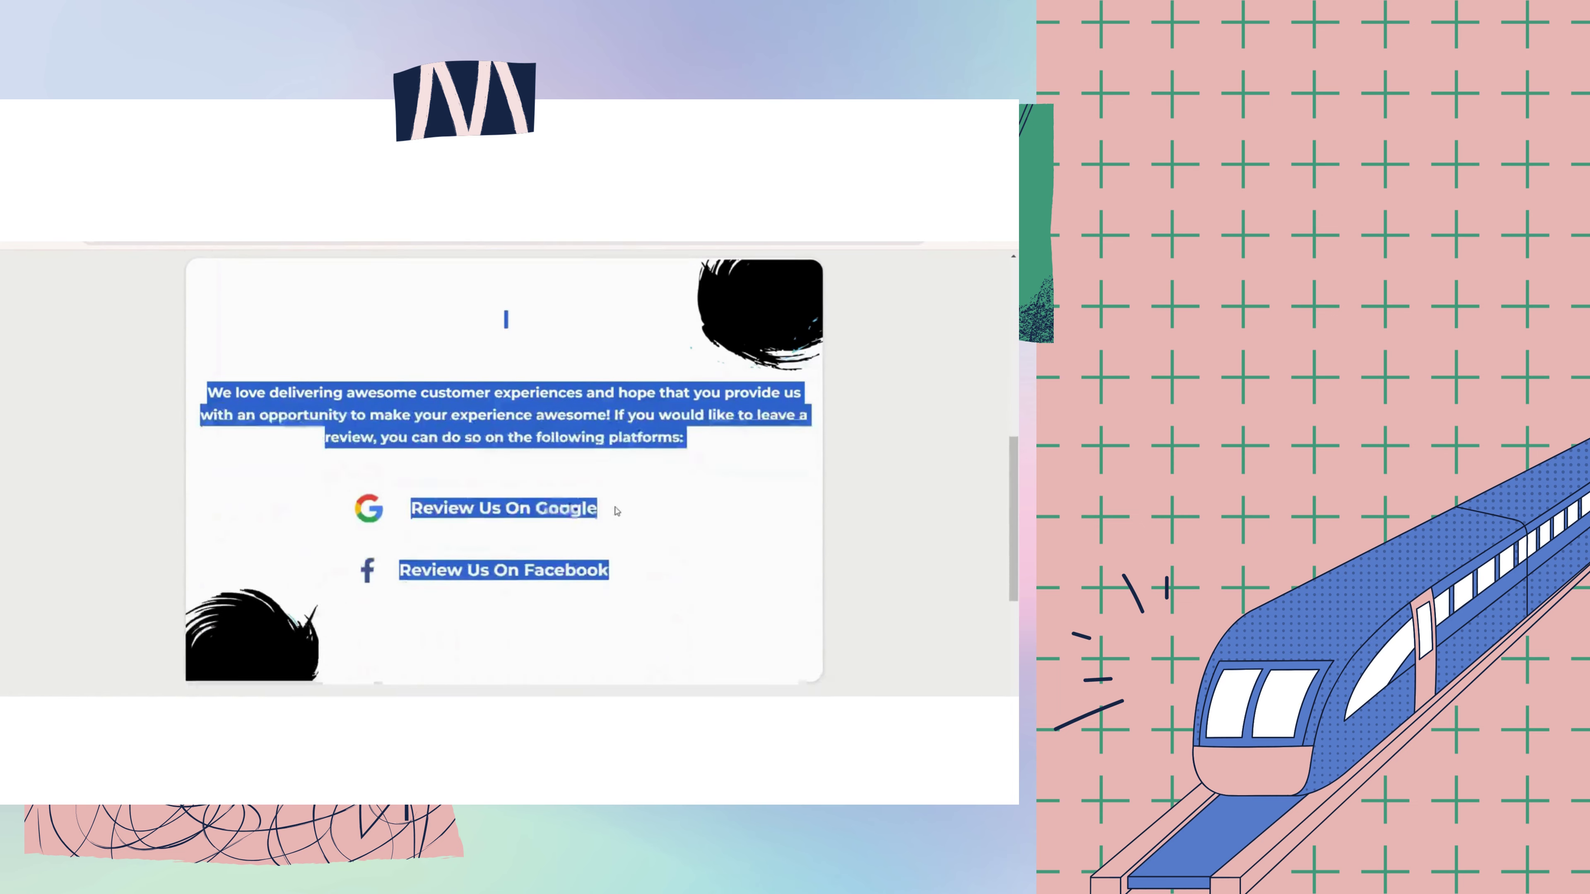
click(761, 558)
scroll(761, 559, down, 1)
key(ctrl+a)
scroll(756, 558, down, 5)
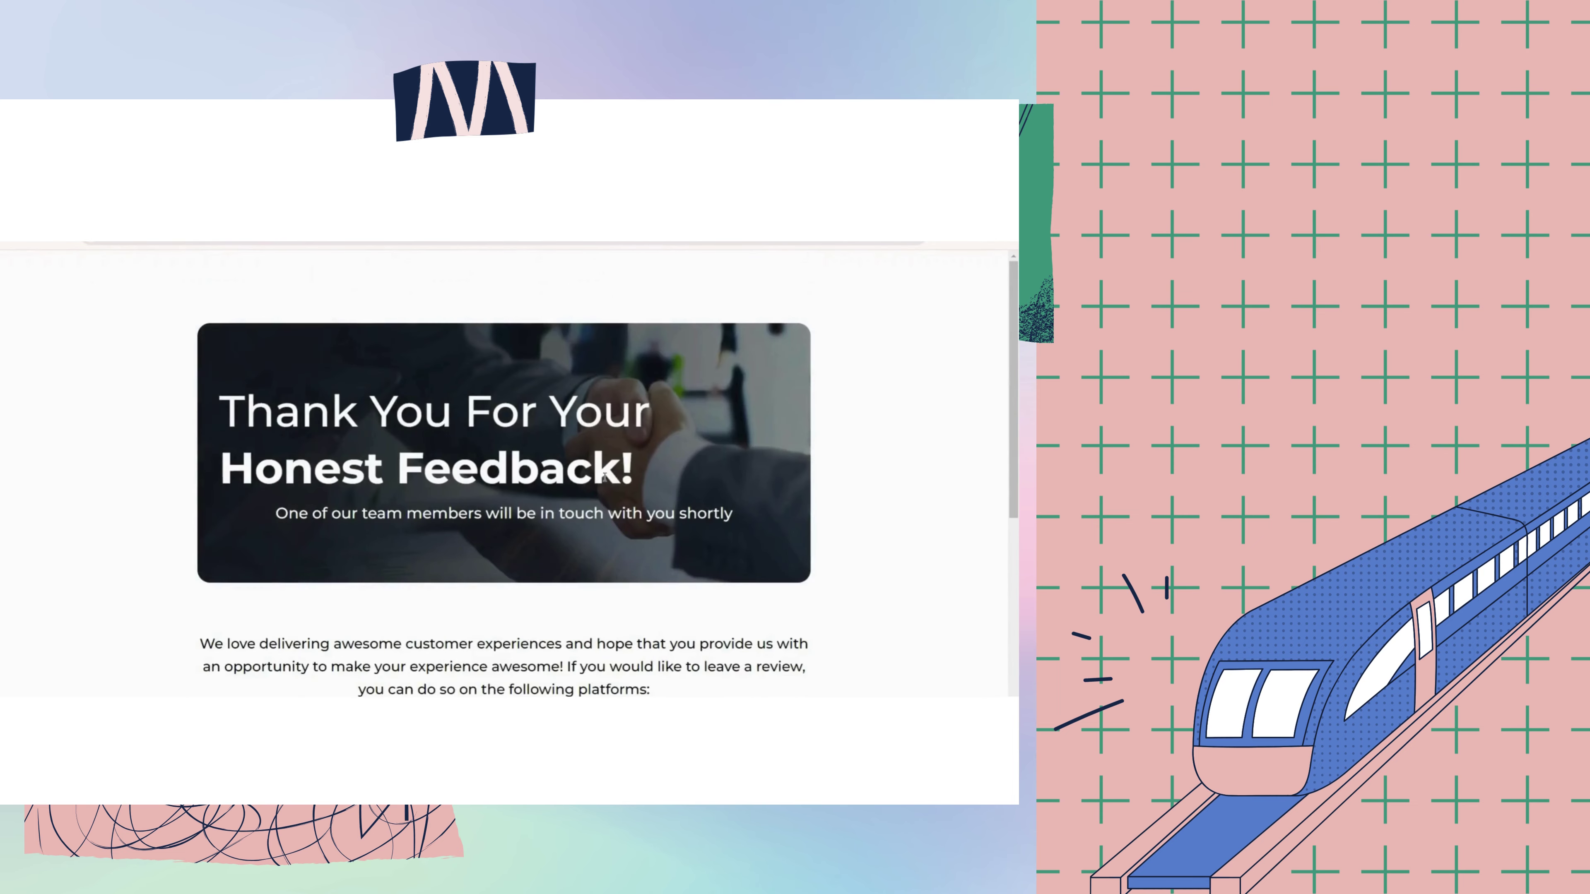
Look through the Negative Experience previews with the handshake banner and the plain thank-you heading.
scroll(604, 478, down, 5)
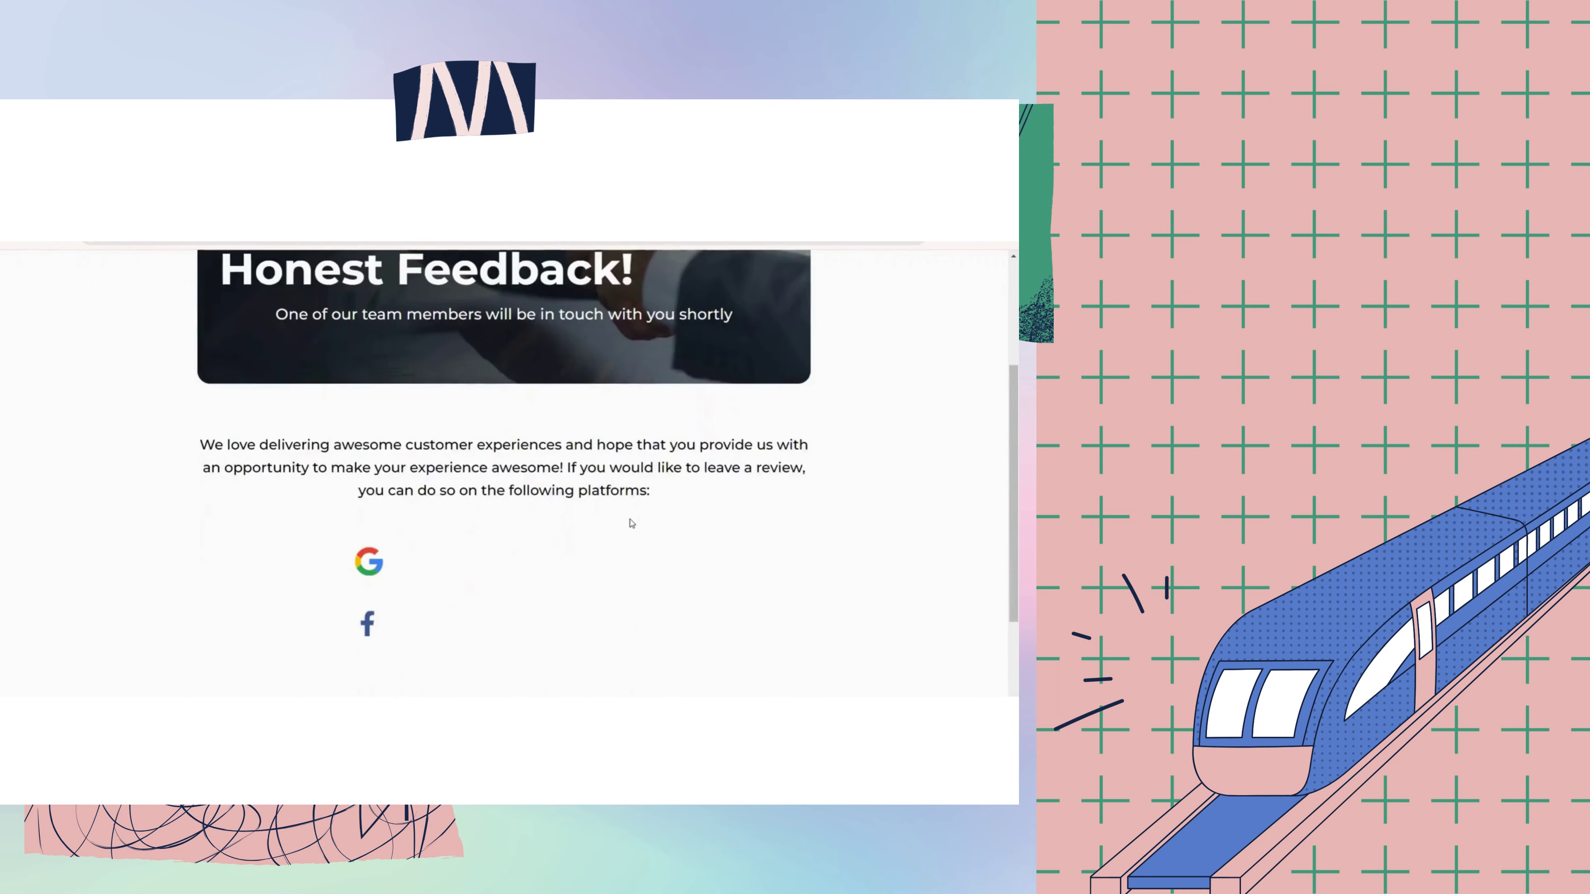
key(ctrl+a)
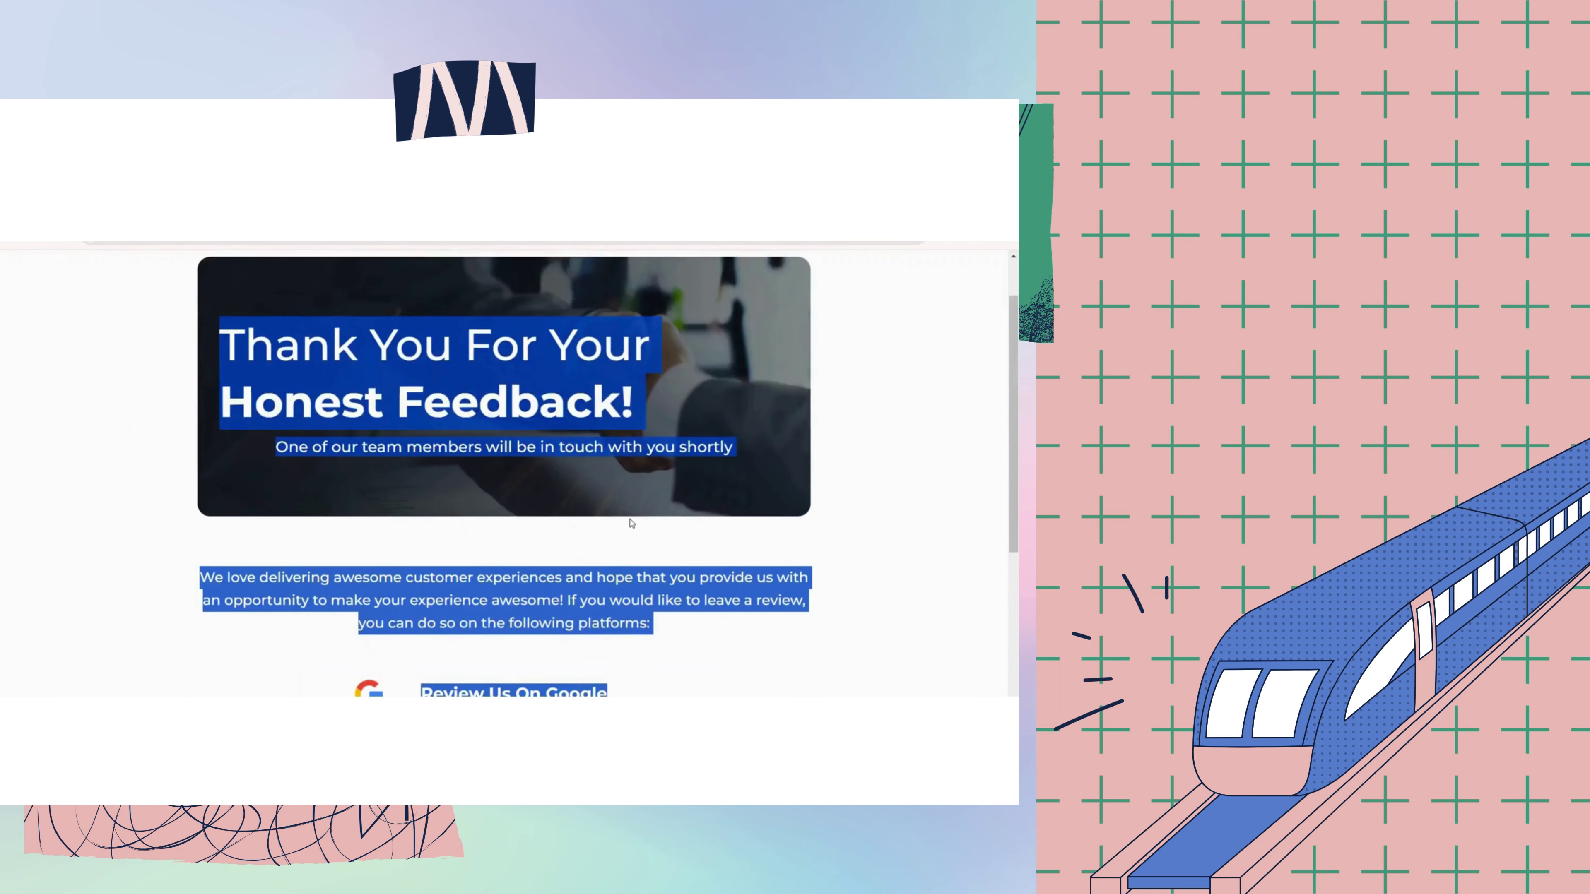
scroll(629, 523, down, 5)
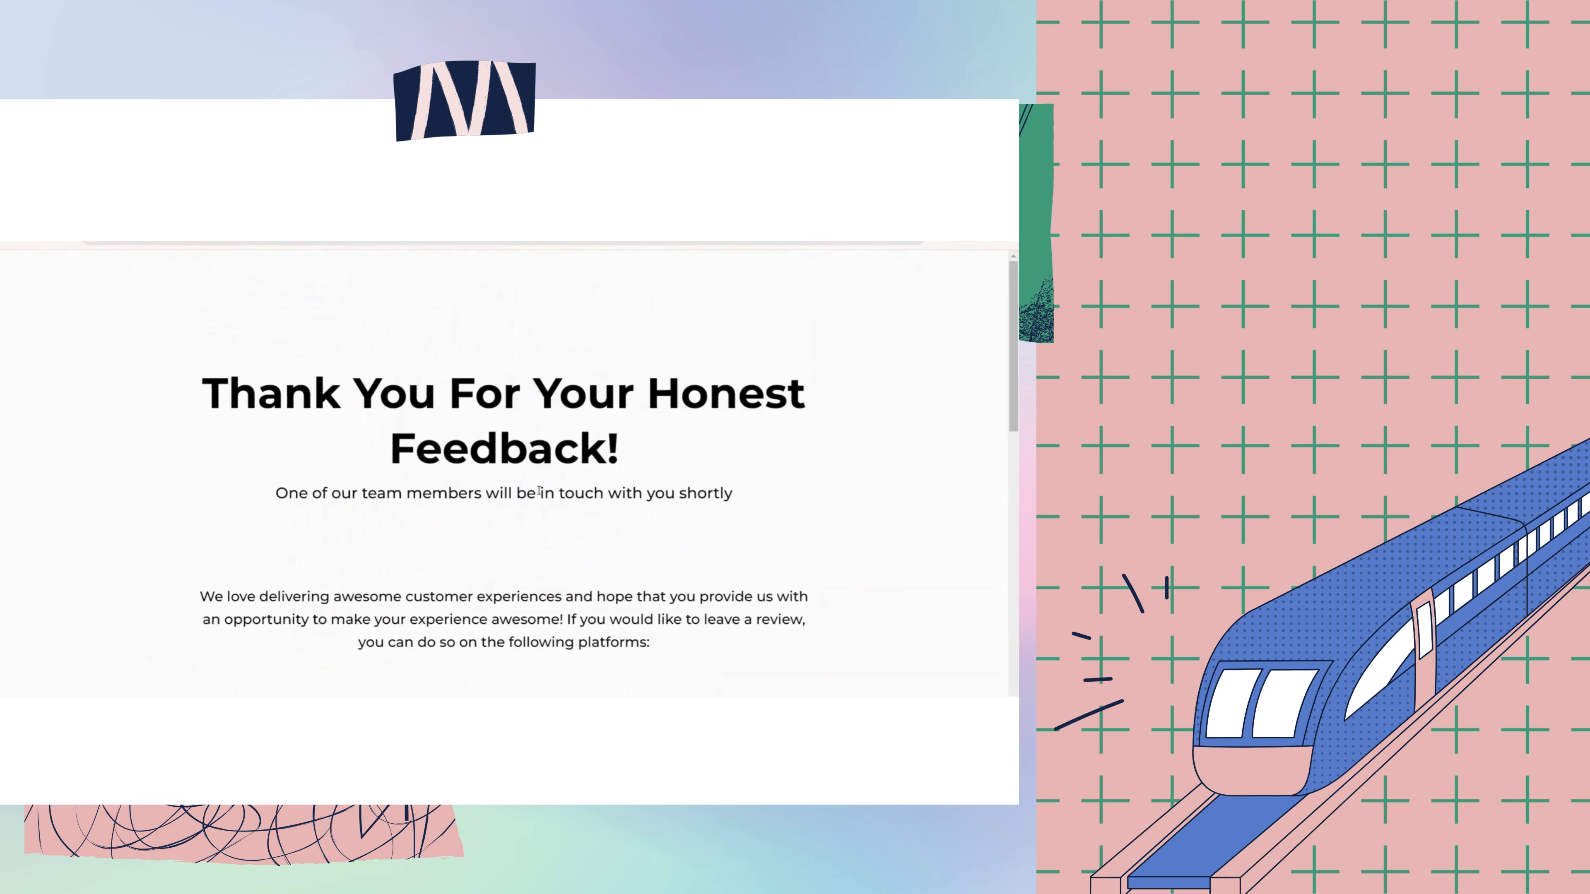
scroll(538, 491, down, 1)
scroll(537, 493, down, 3)
key(ctrl+a)
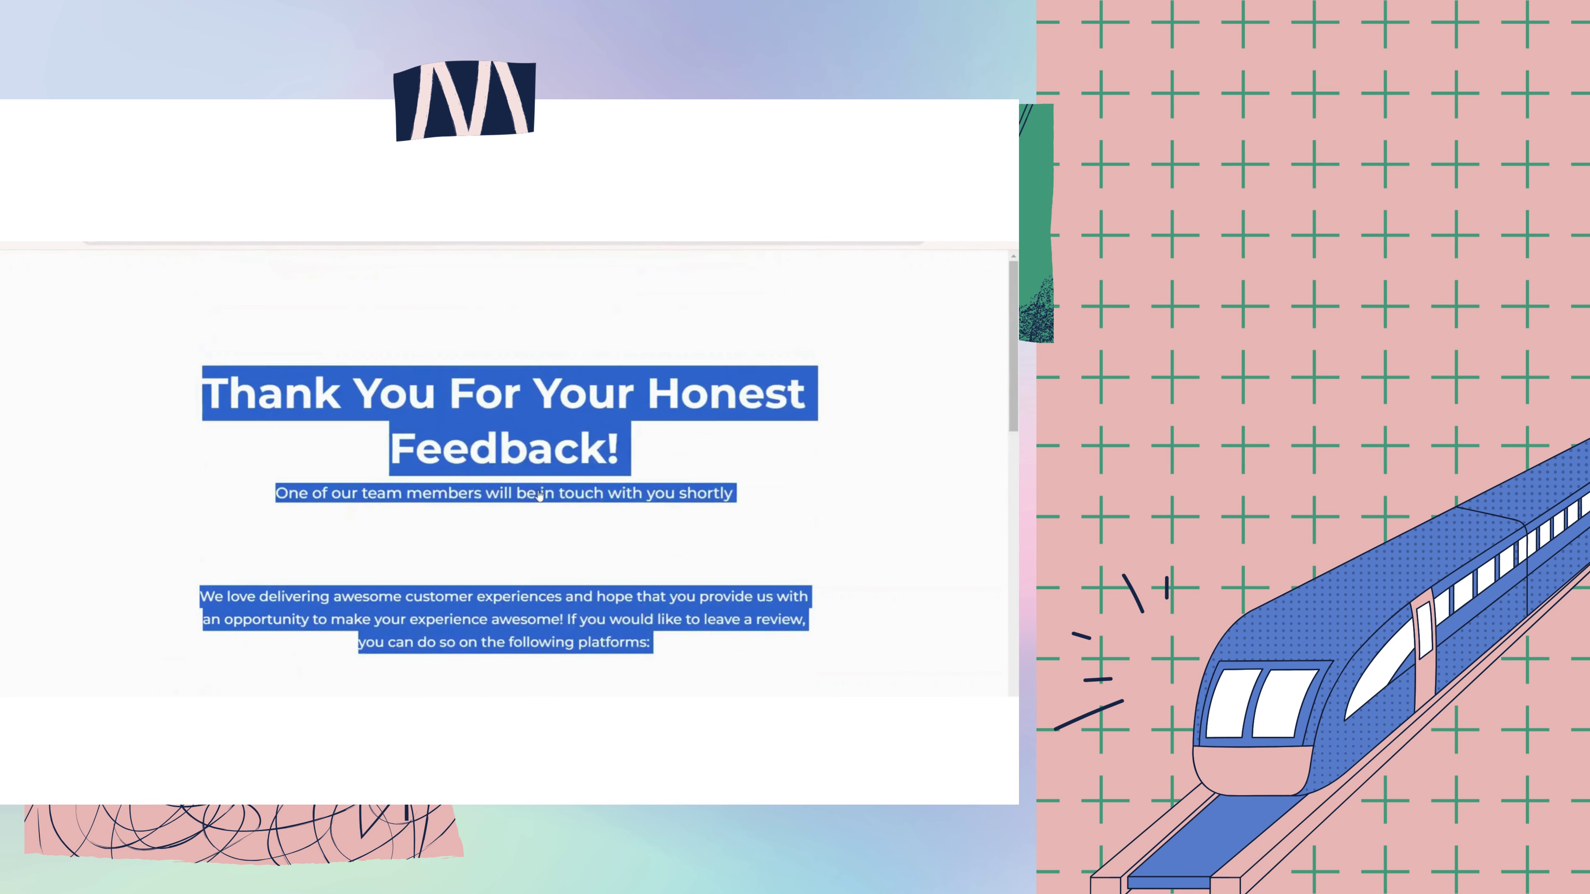
scroll(539, 490, down, 5)
scroll(538, 439, up, 1)
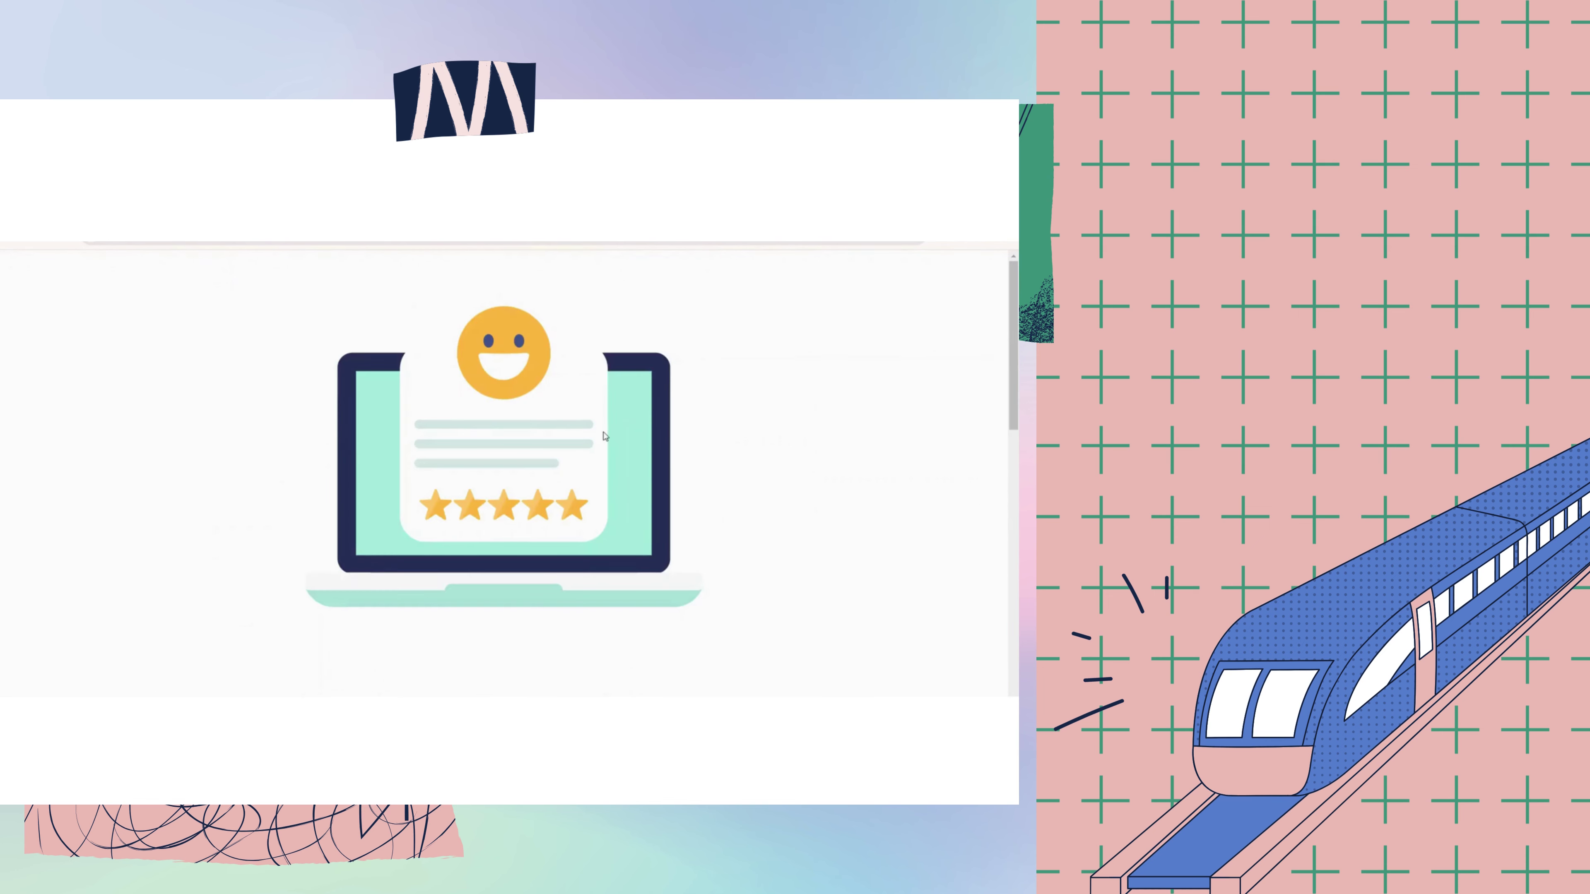
Examine the Negative Experience preview with the laptop and five-star illustration down through its thank-you text.
key(ctrl+a)
scroll(602, 431, down, 2)
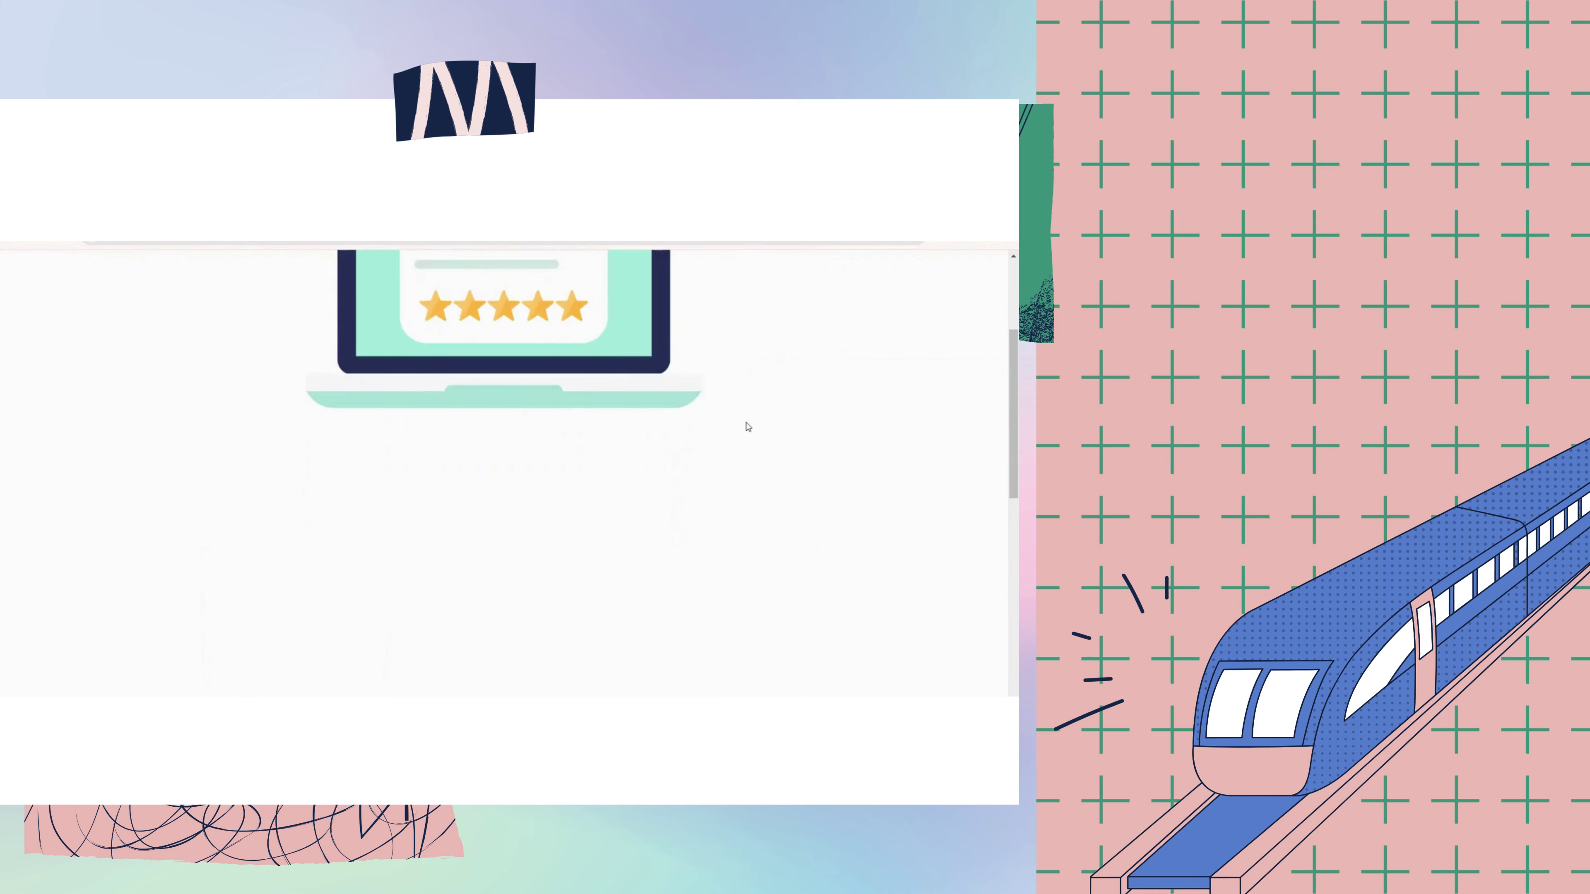
key(ctrl+a)
scroll(746, 426, down, 8)
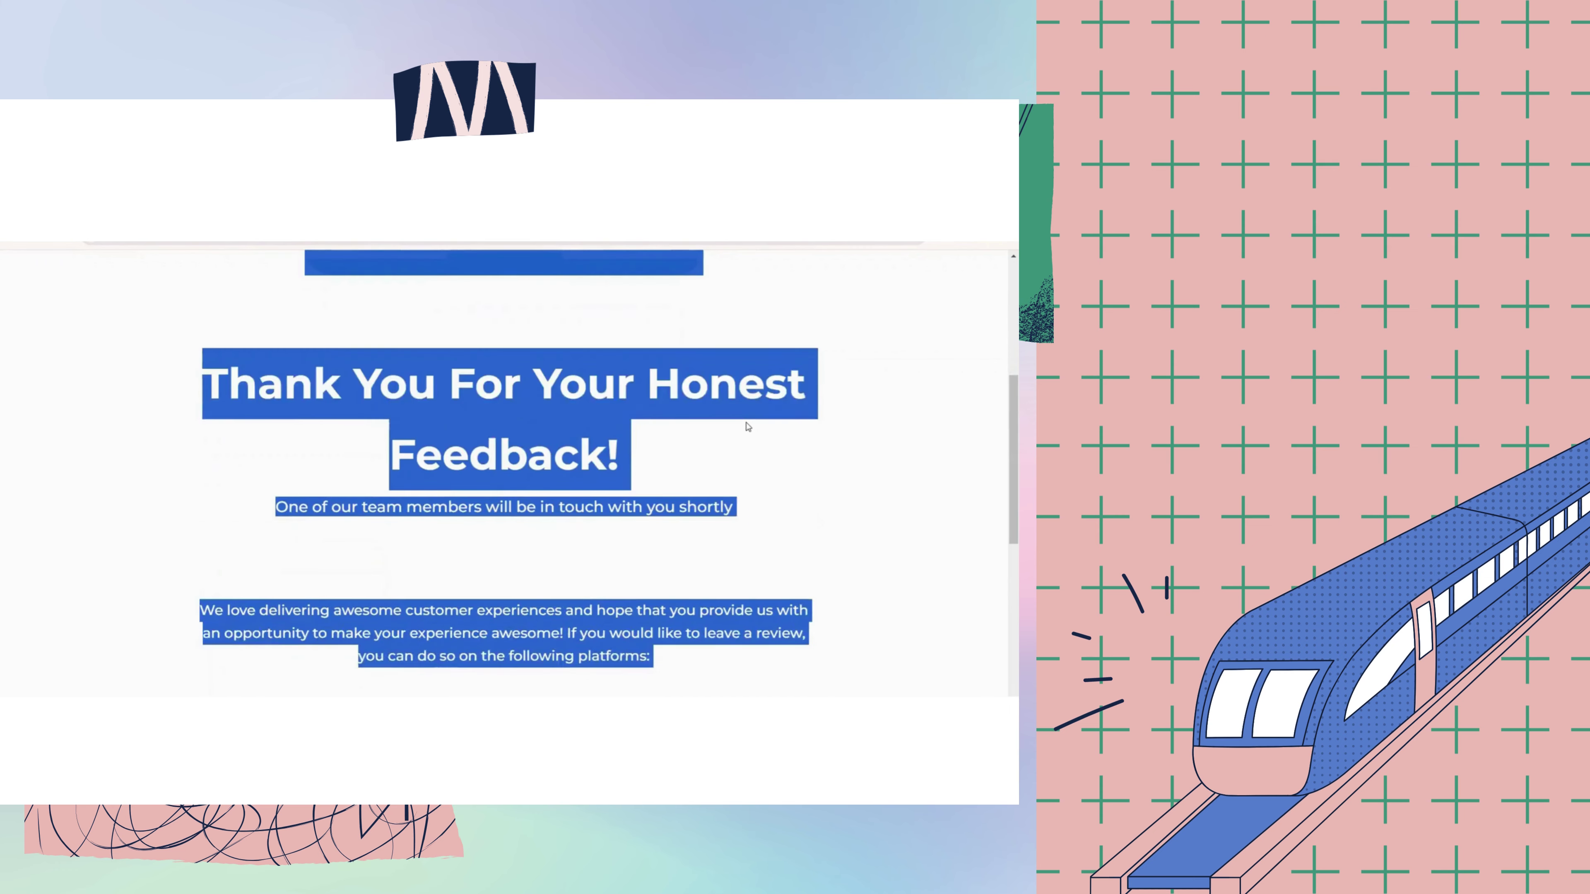
scroll(748, 428, down, 2)
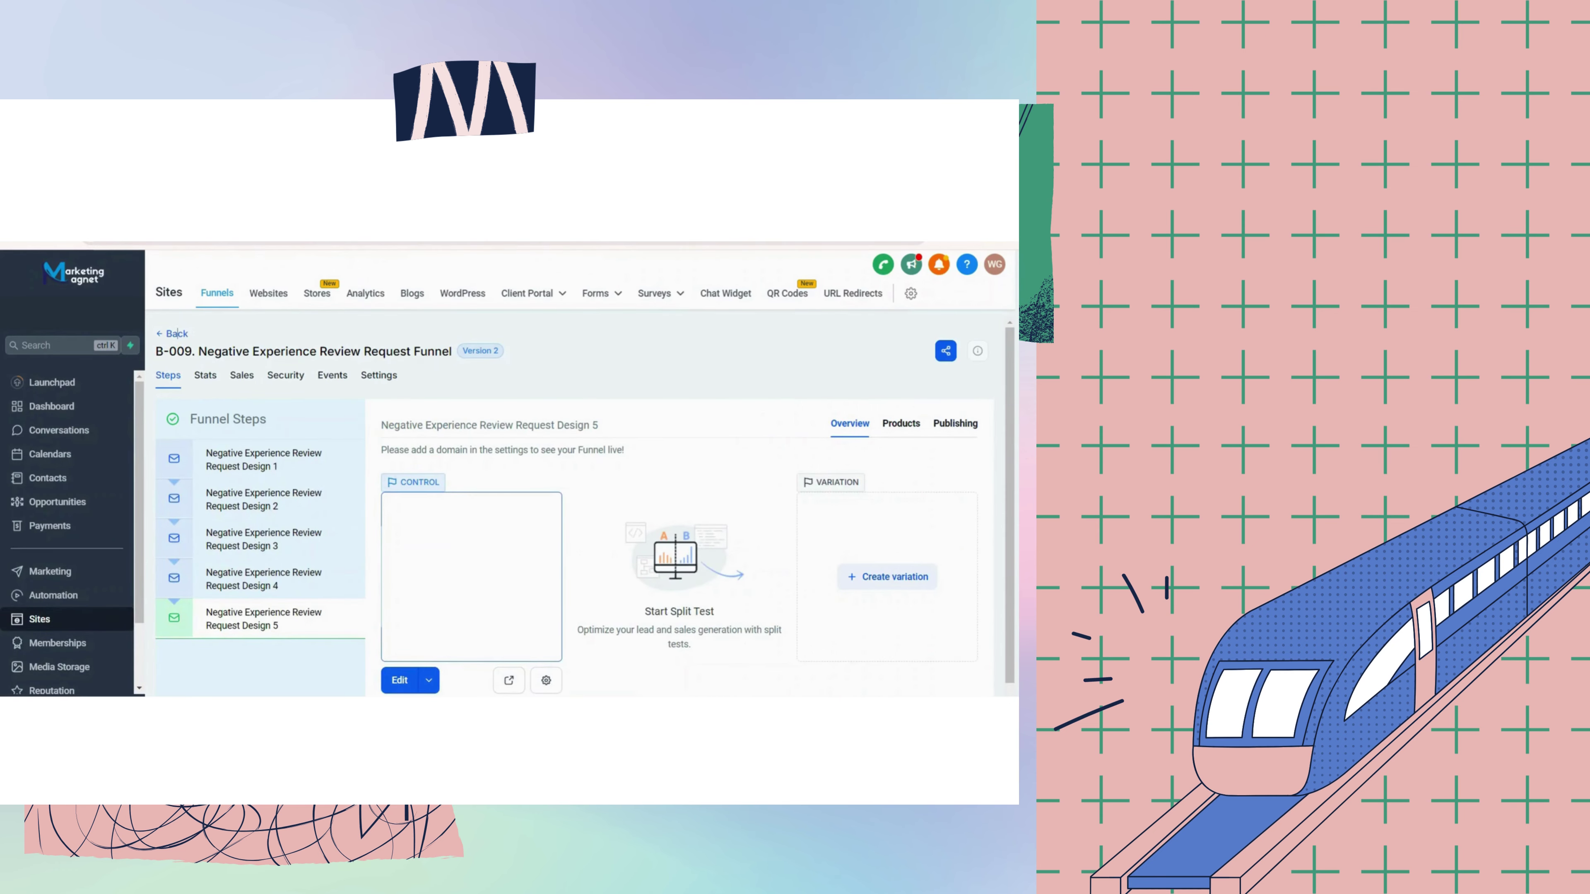
Open the B-009. Positive Experience Review Request Funnel and open previews of its Designs 1 to 5.
click(177, 333)
click(327, 526)
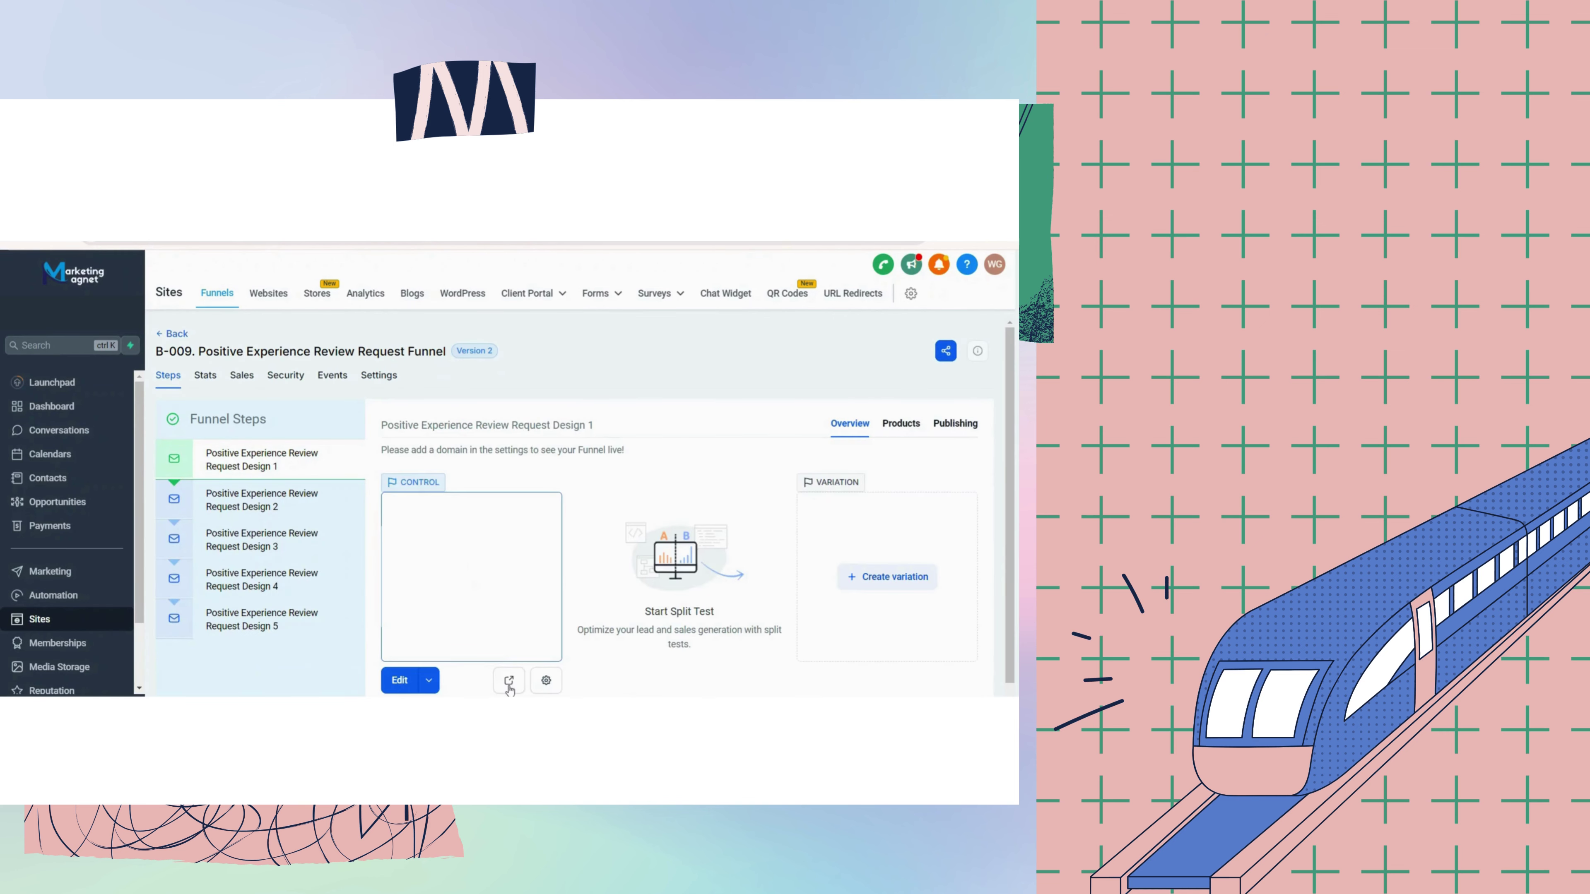
click(284, 506)
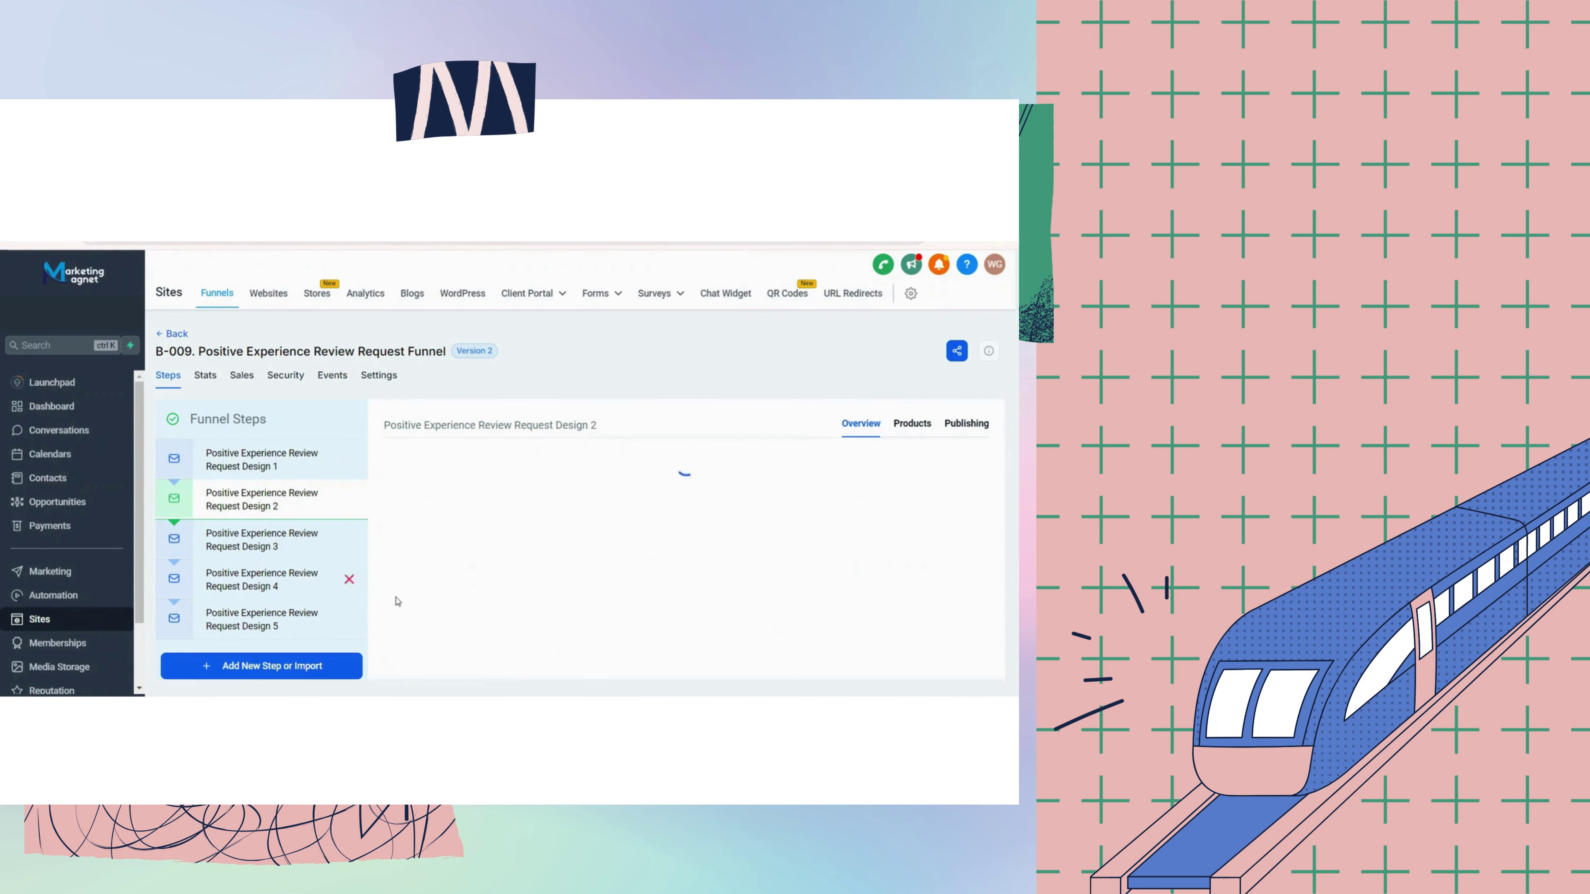
click(288, 546)
click(331, 579)
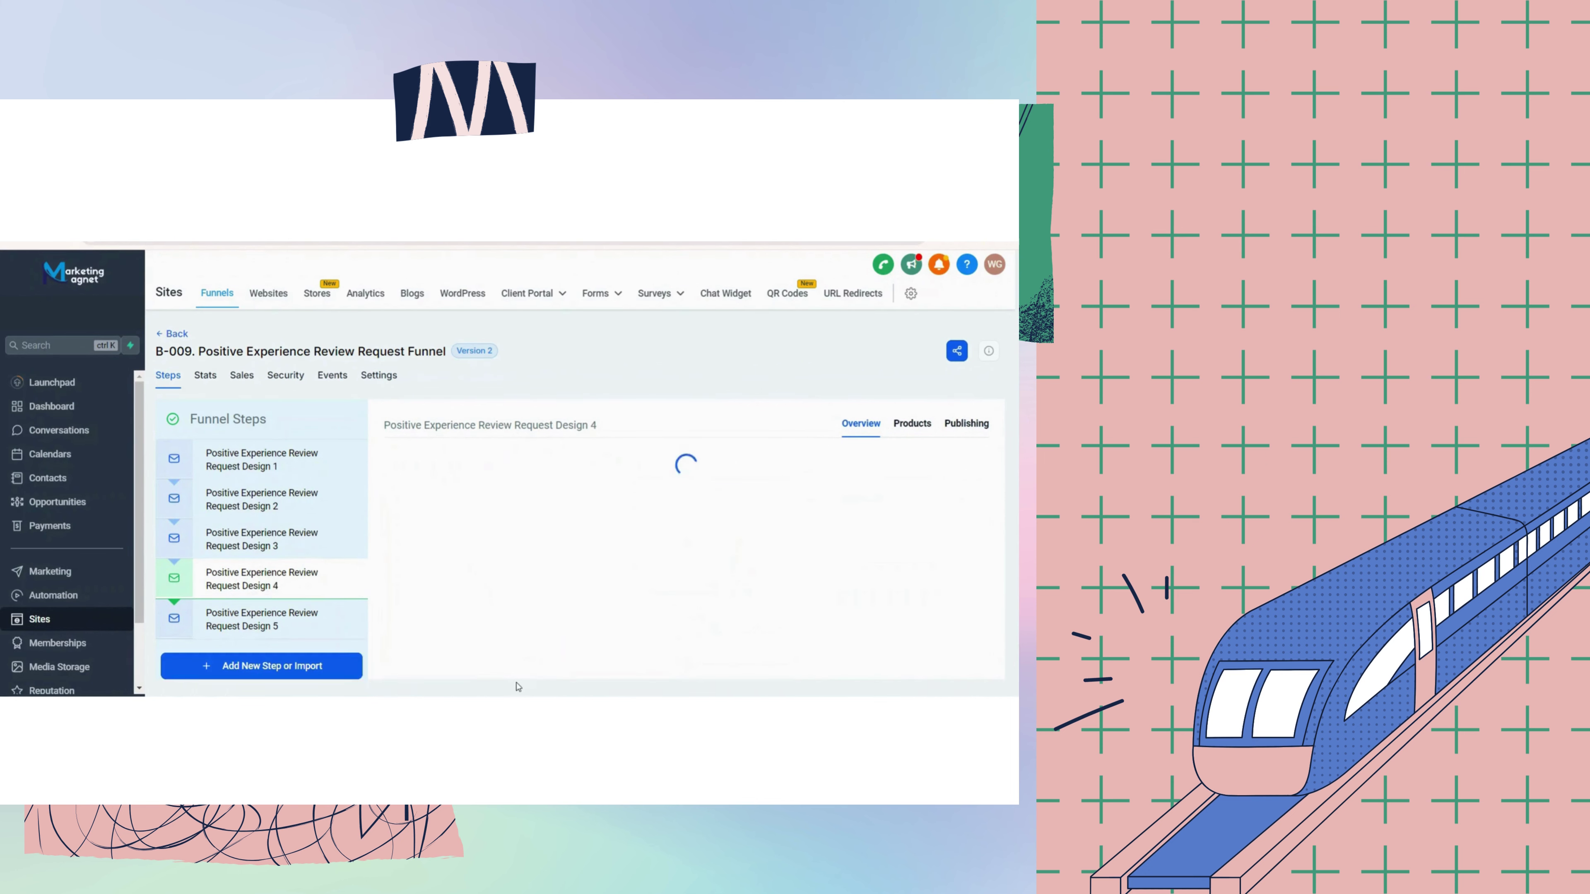
click(337, 638)
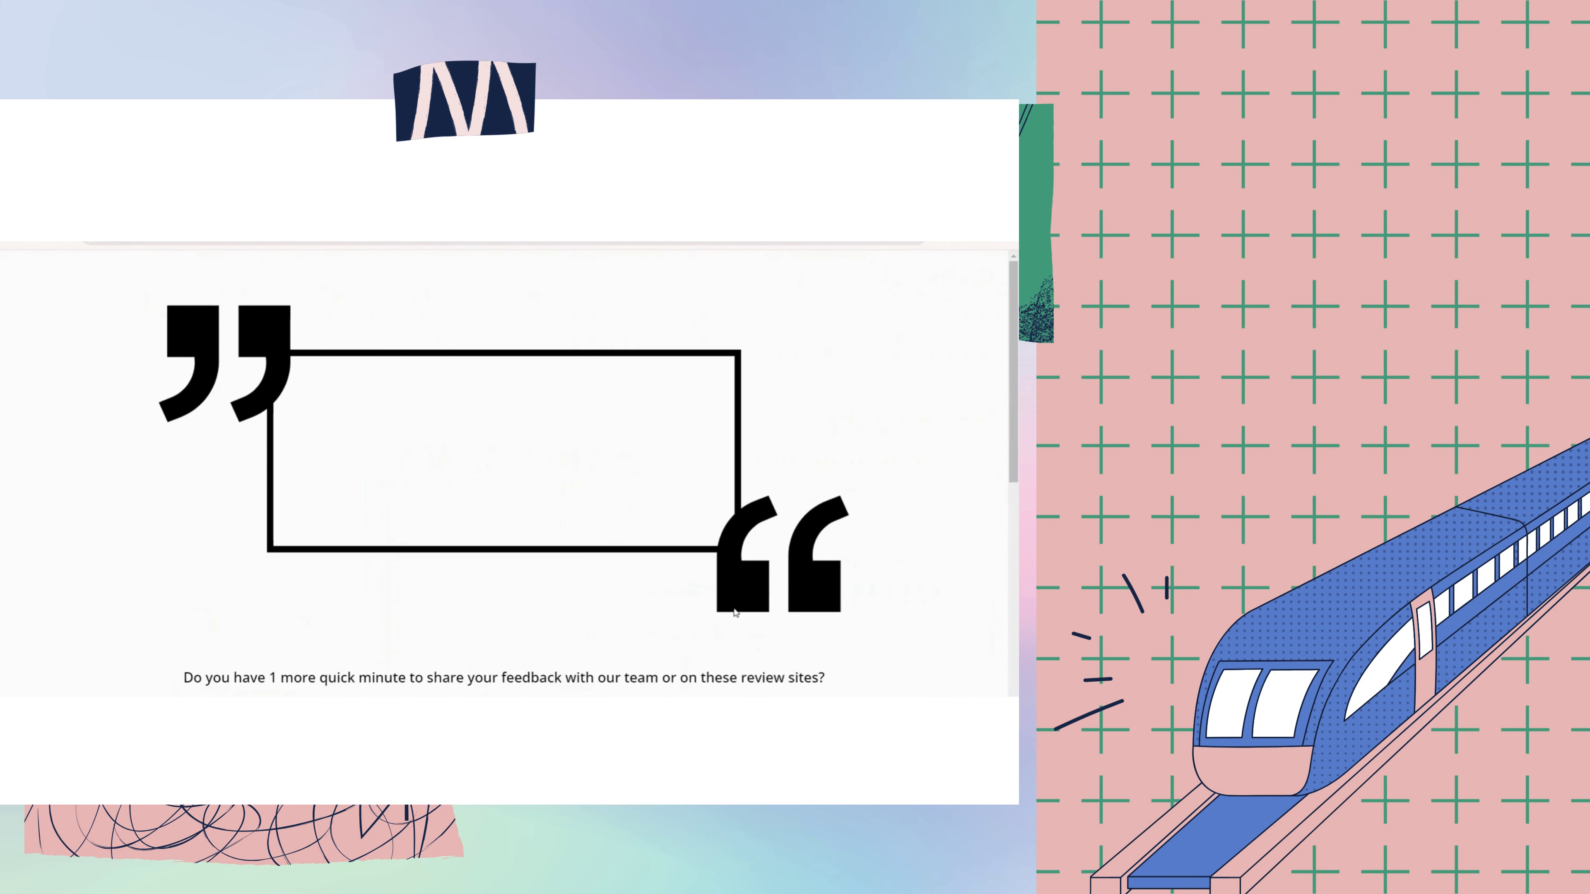
Look through the Positive Experience previews with the quotation-mark frame and the brush-stroke cards.
key(ctrl+a)
scroll(649, 579, down, 5)
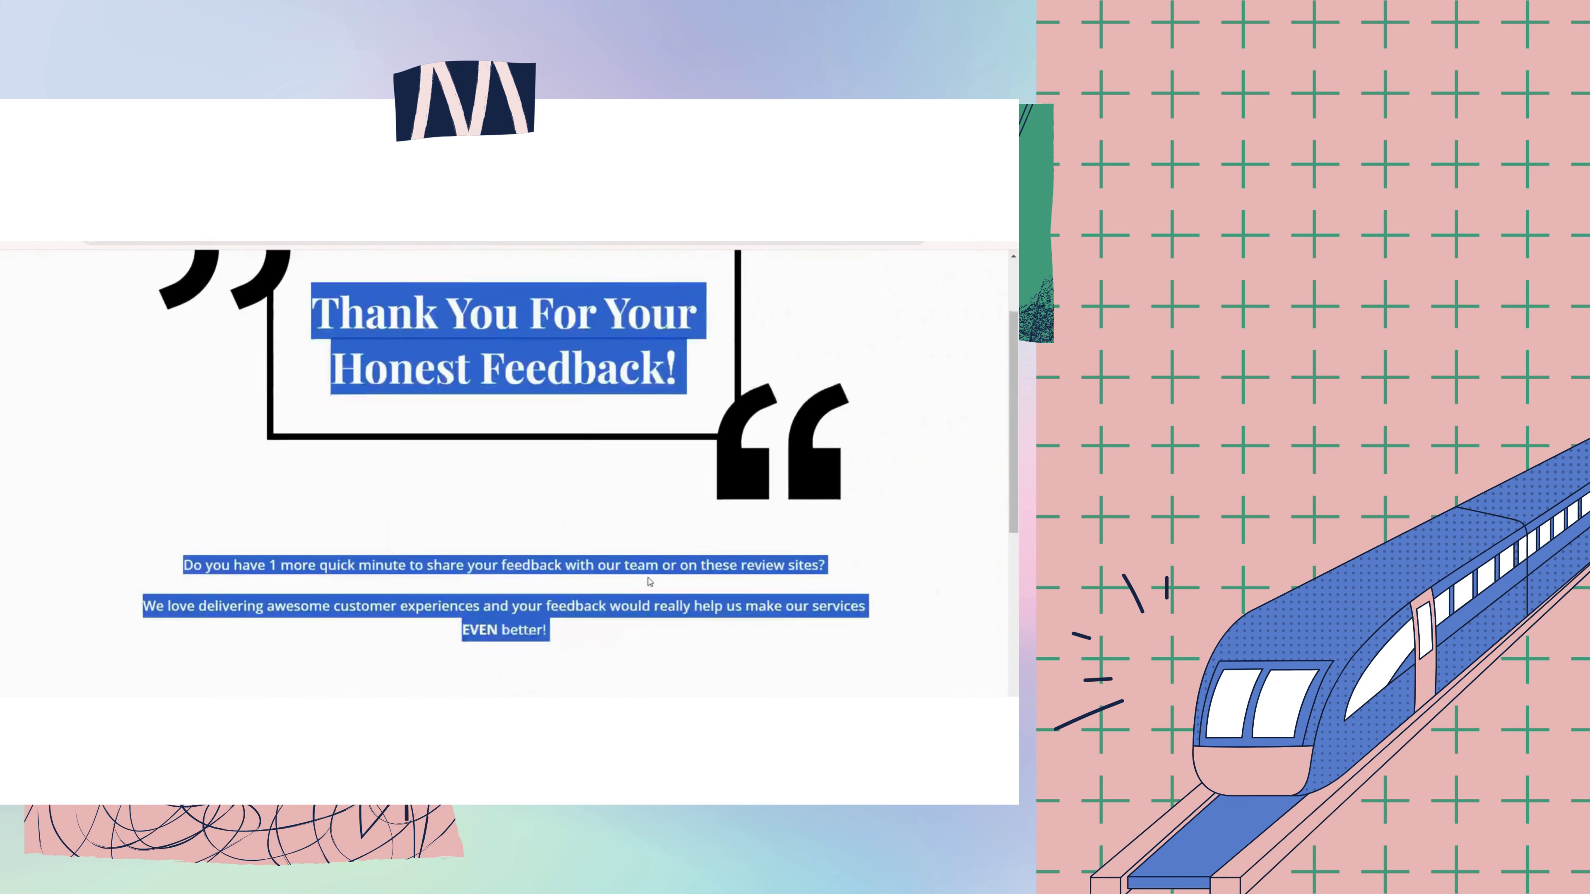
scroll(649, 580, down, 3)
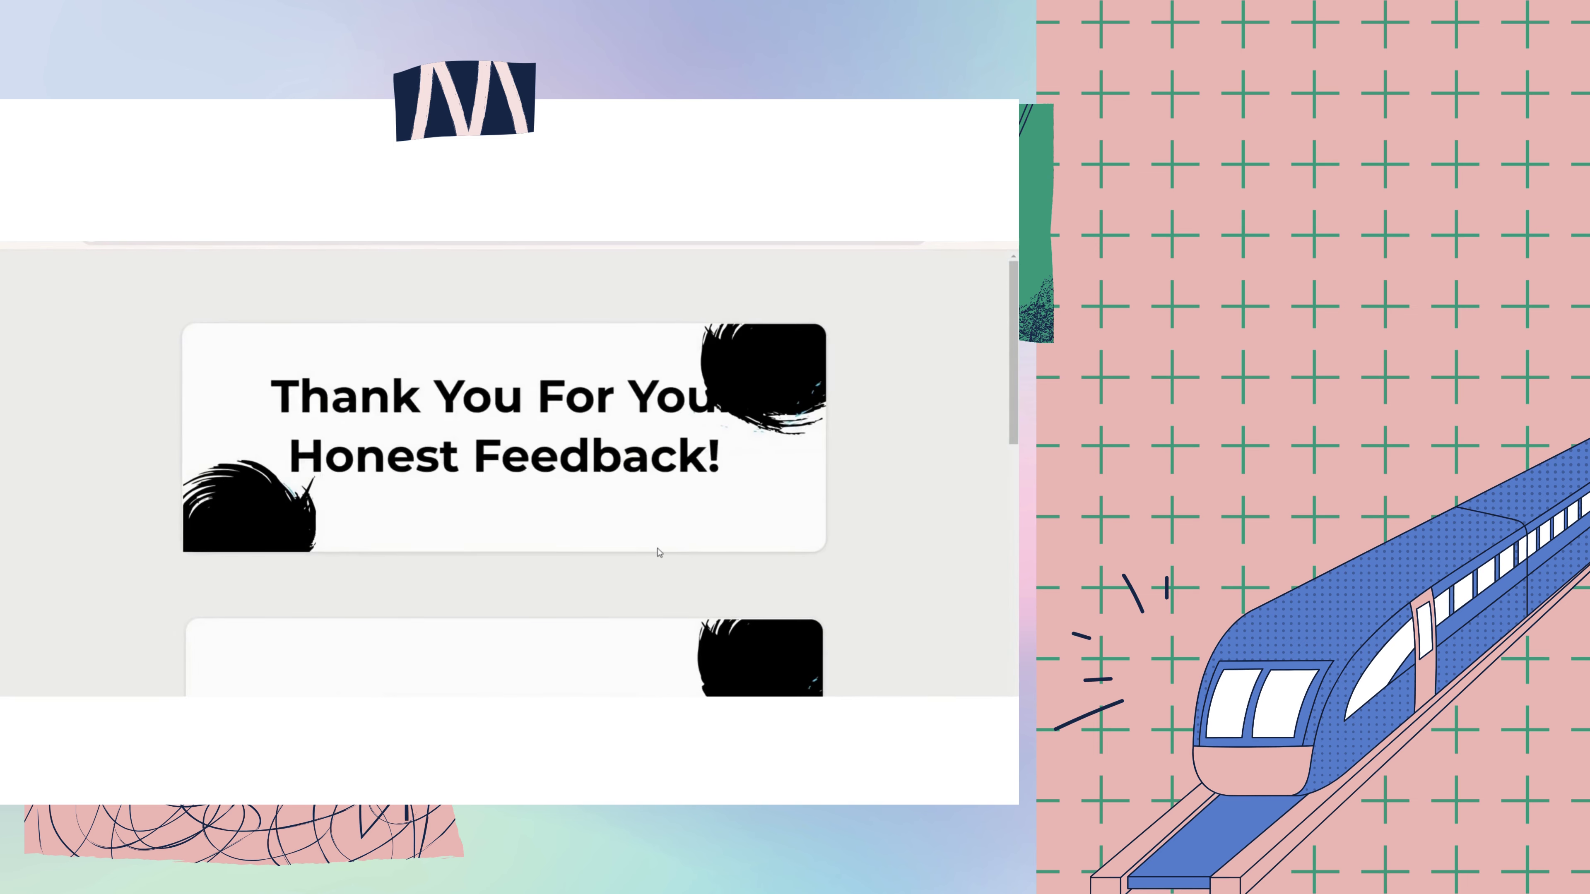
key(ctrl+a)
scroll(659, 553, down, 2)
scroll(660, 553, down, 5)
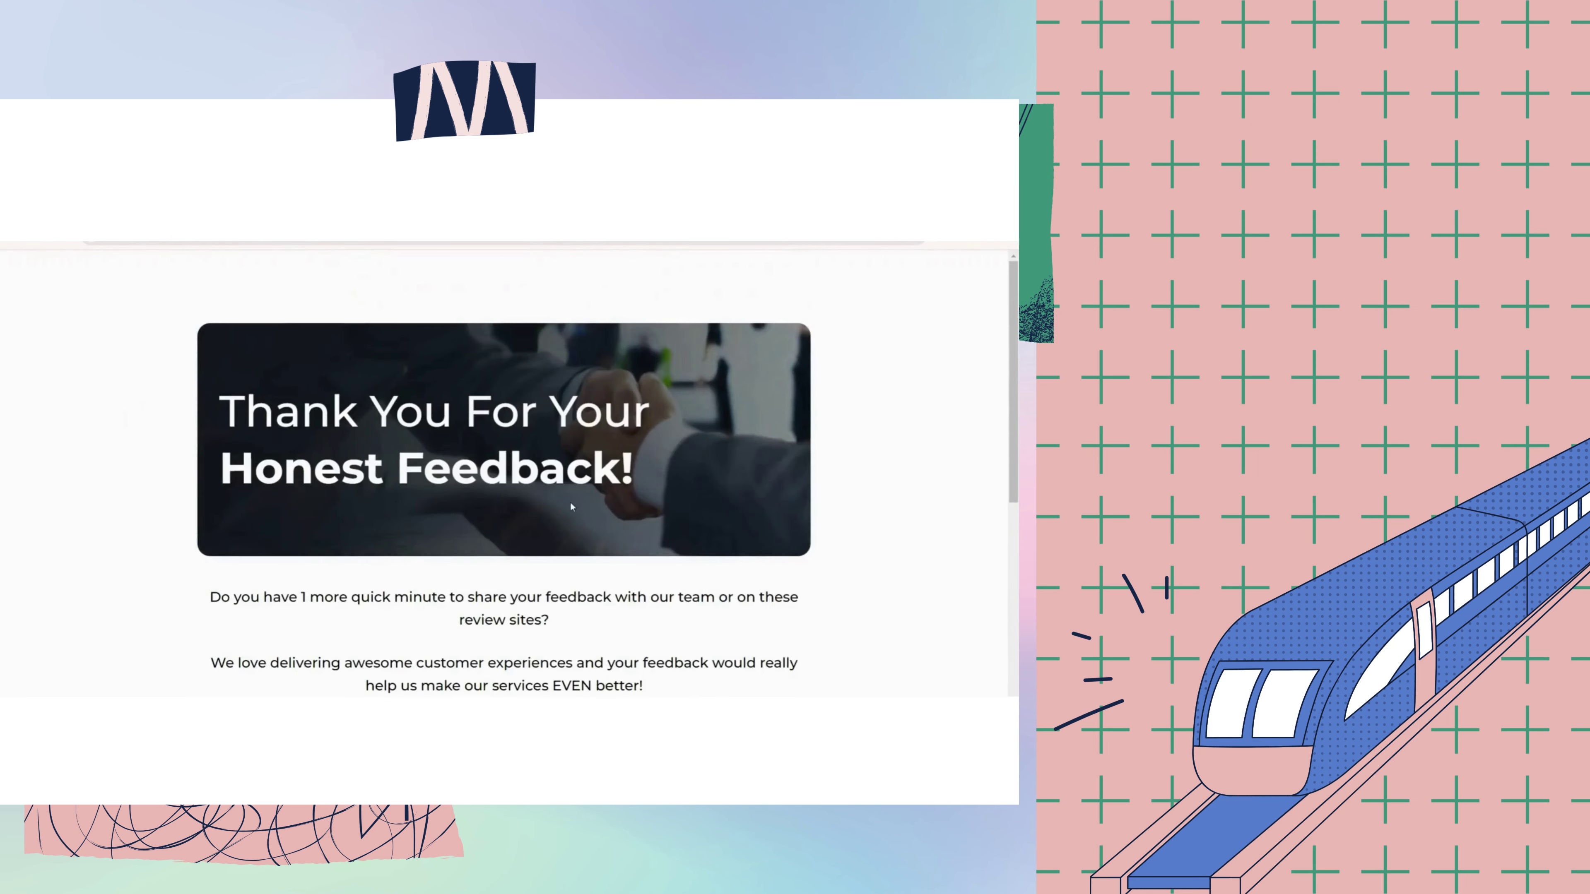
Look through the remaining Positive Experience previews with the handshake banner, plain heading and laptop illustration.
key(ctrl+a)
scroll(570, 503, down, 7)
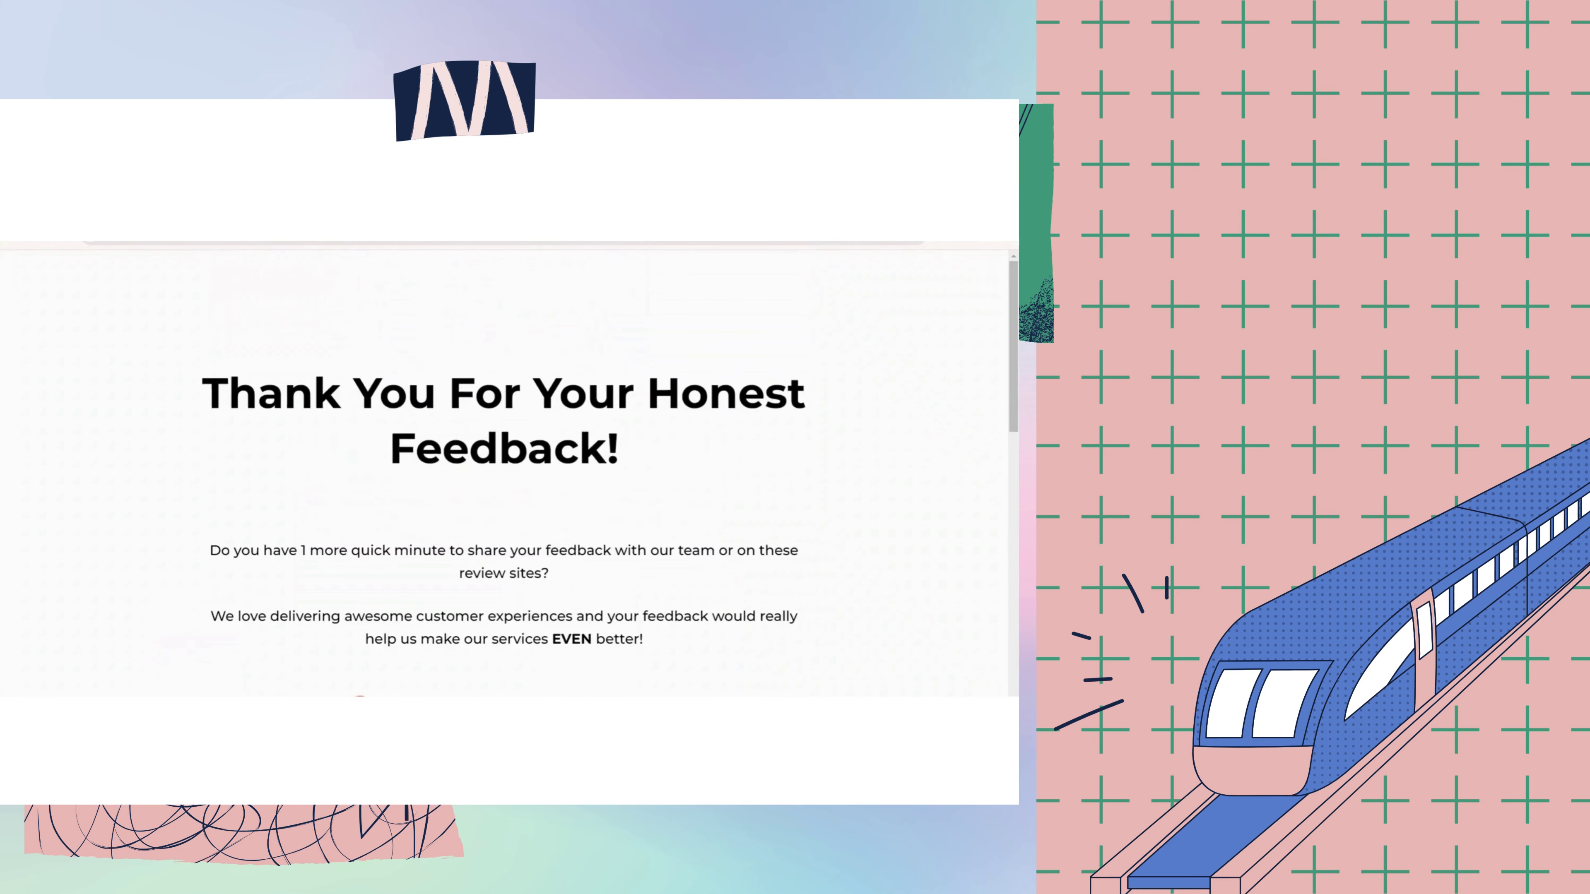
scroll(654, 452, down, 2)
key(ctrl+a)
scroll(651, 451, down, 7)
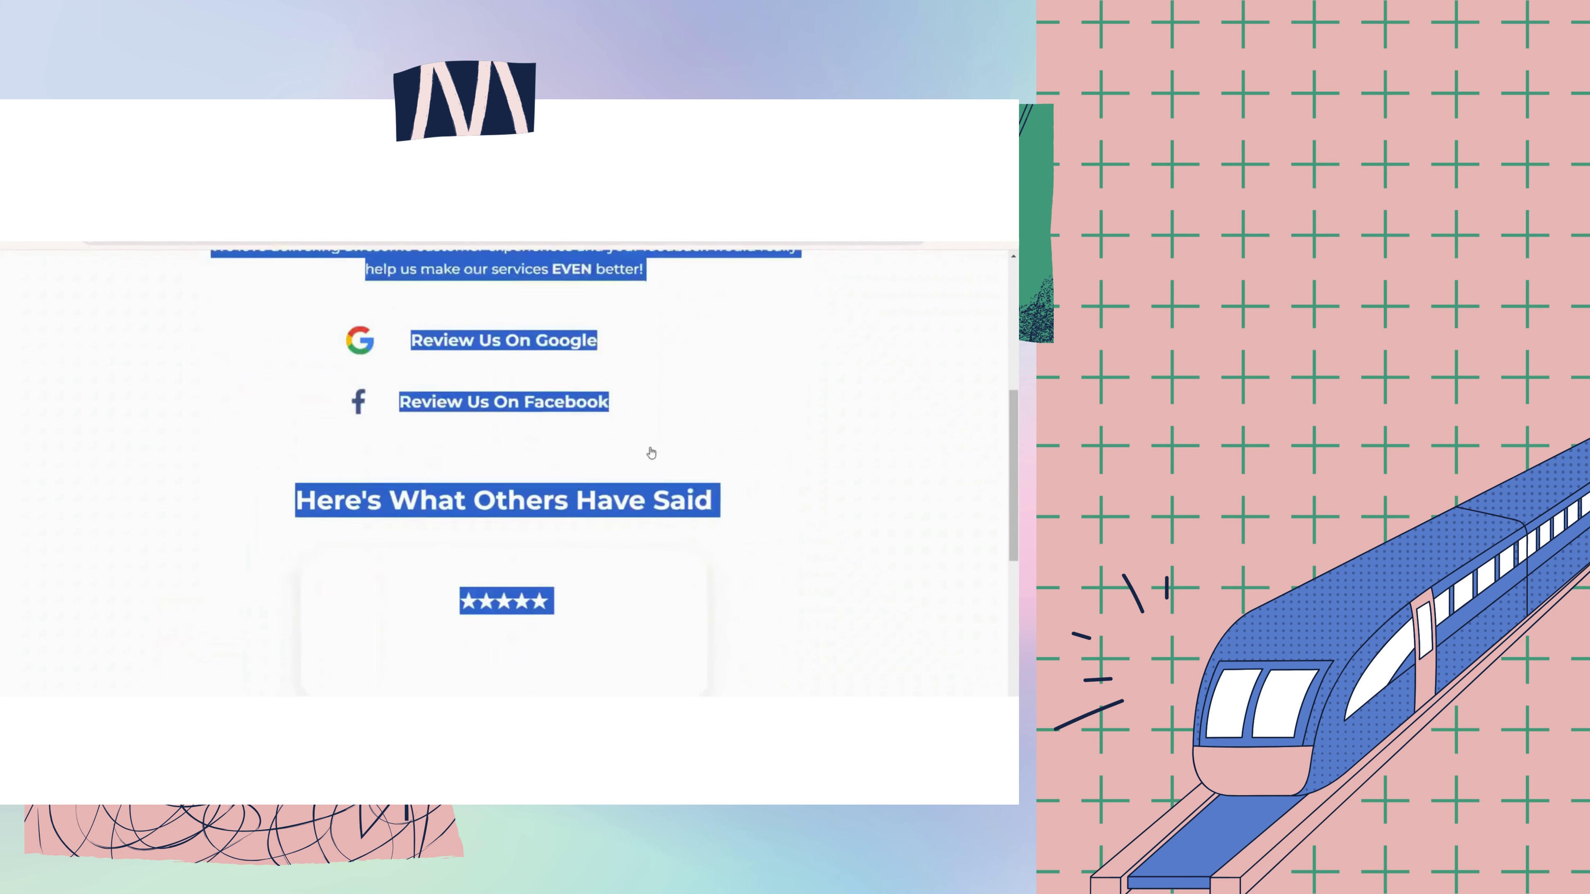
scroll(685, 463, down, 7)
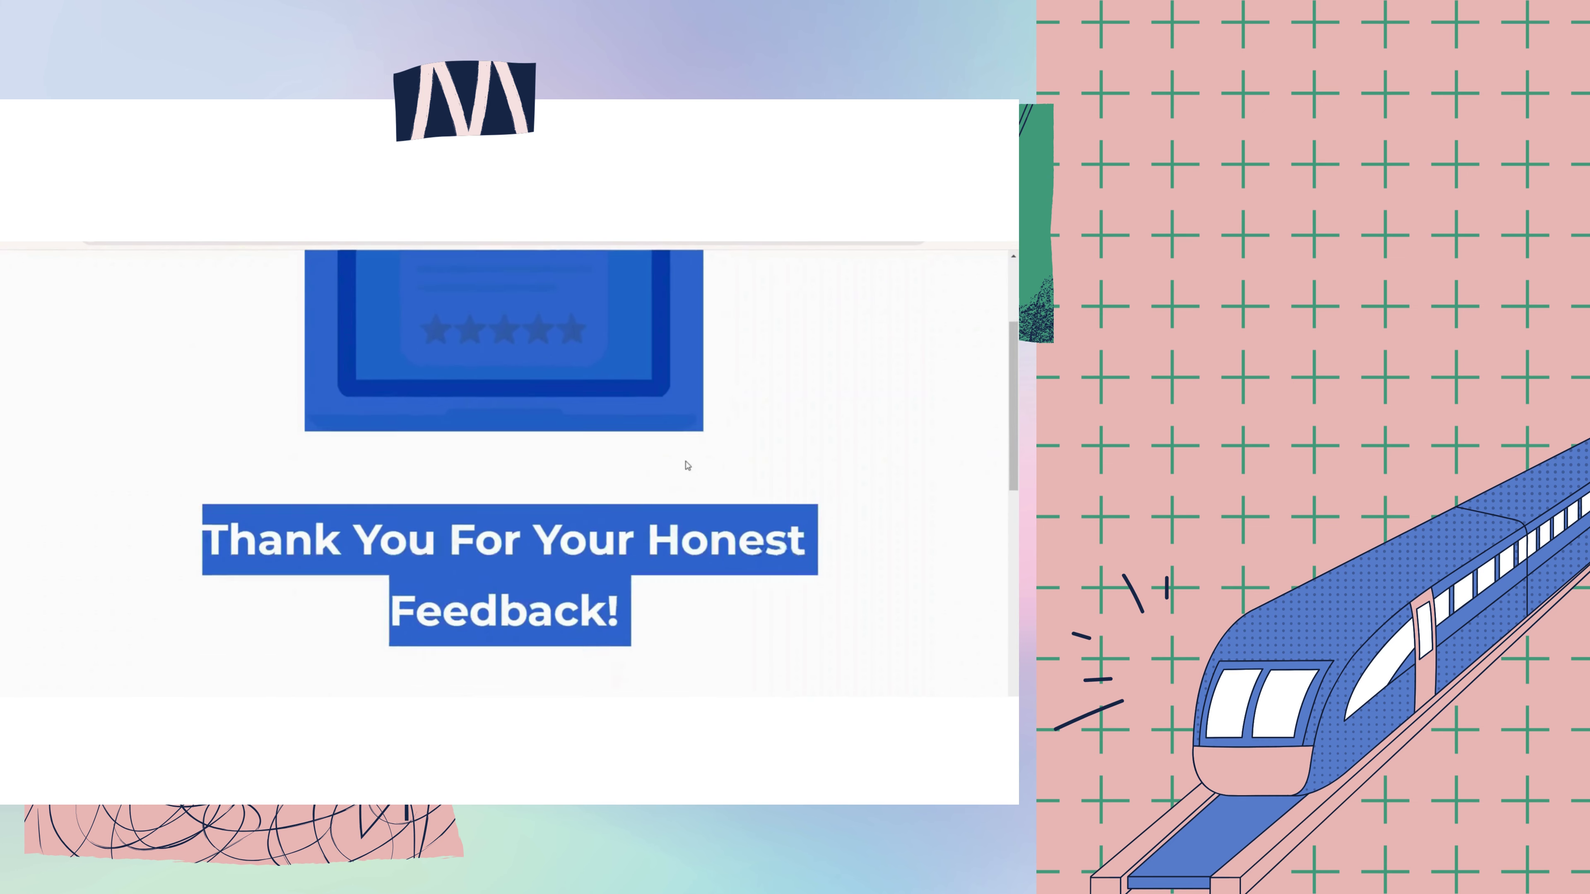
scroll(684, 469, down, 3)
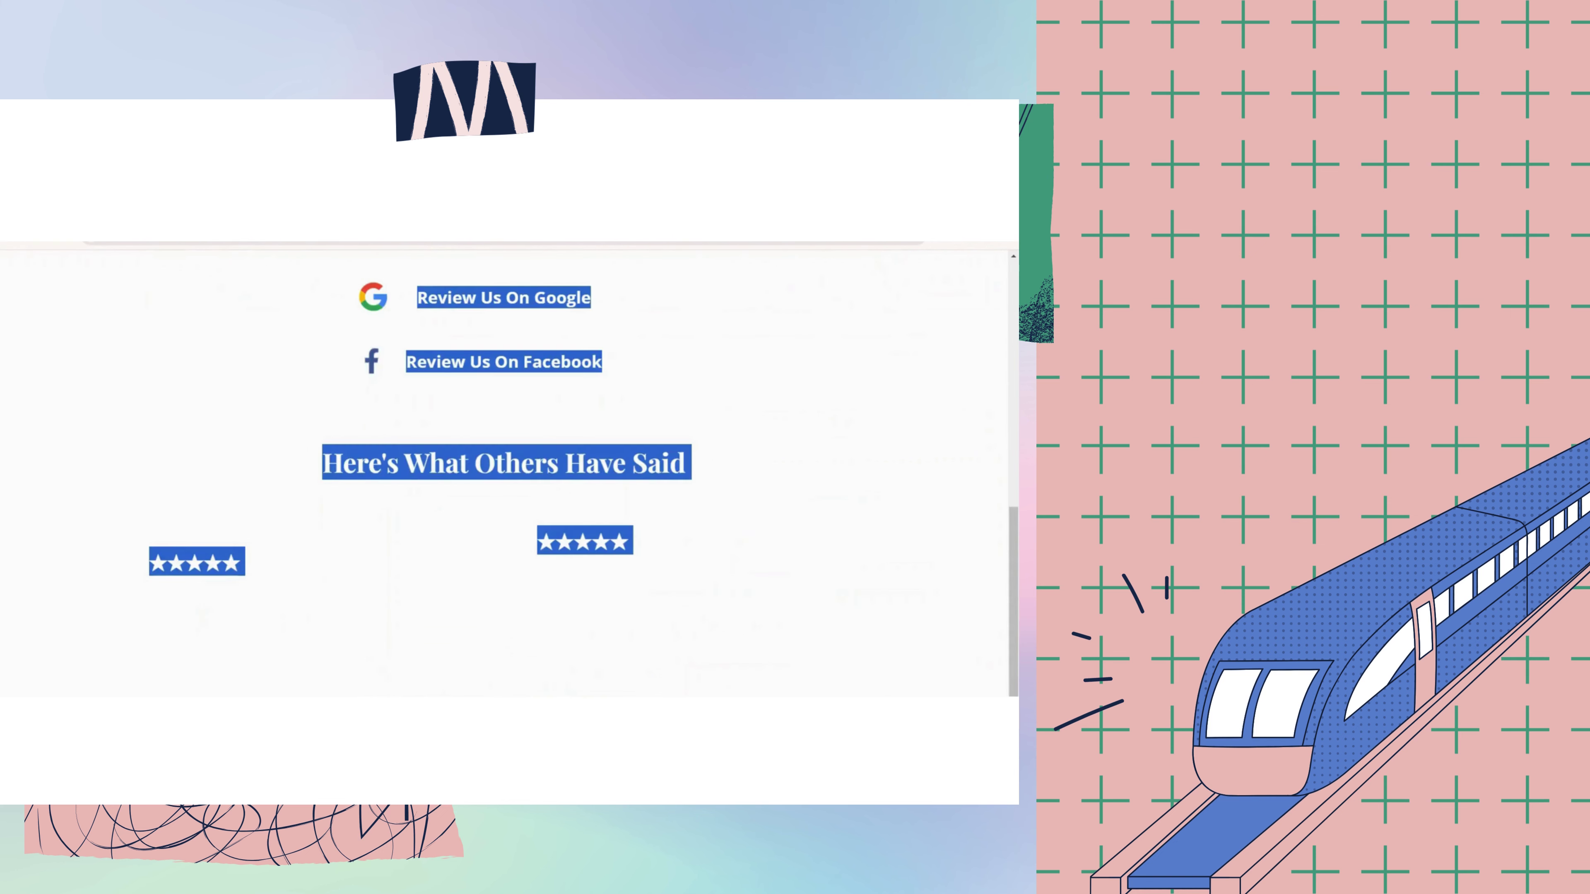
Open the B-009. Review Survey funnel and preview its Review Survey page with the smiley rating options.
click(176, 333)
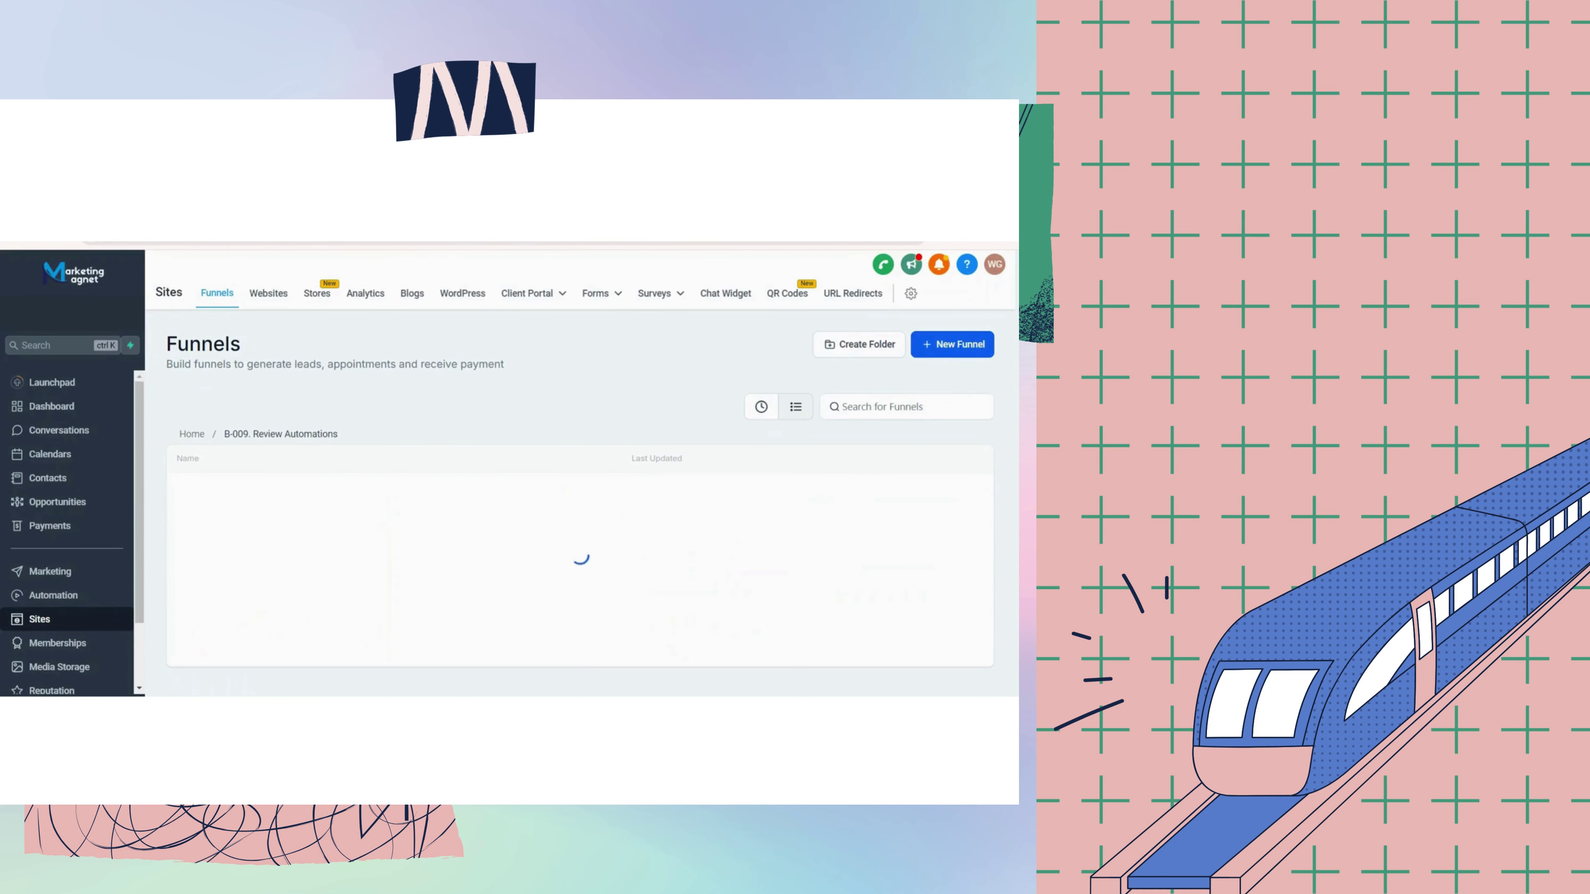
click(201, 560)
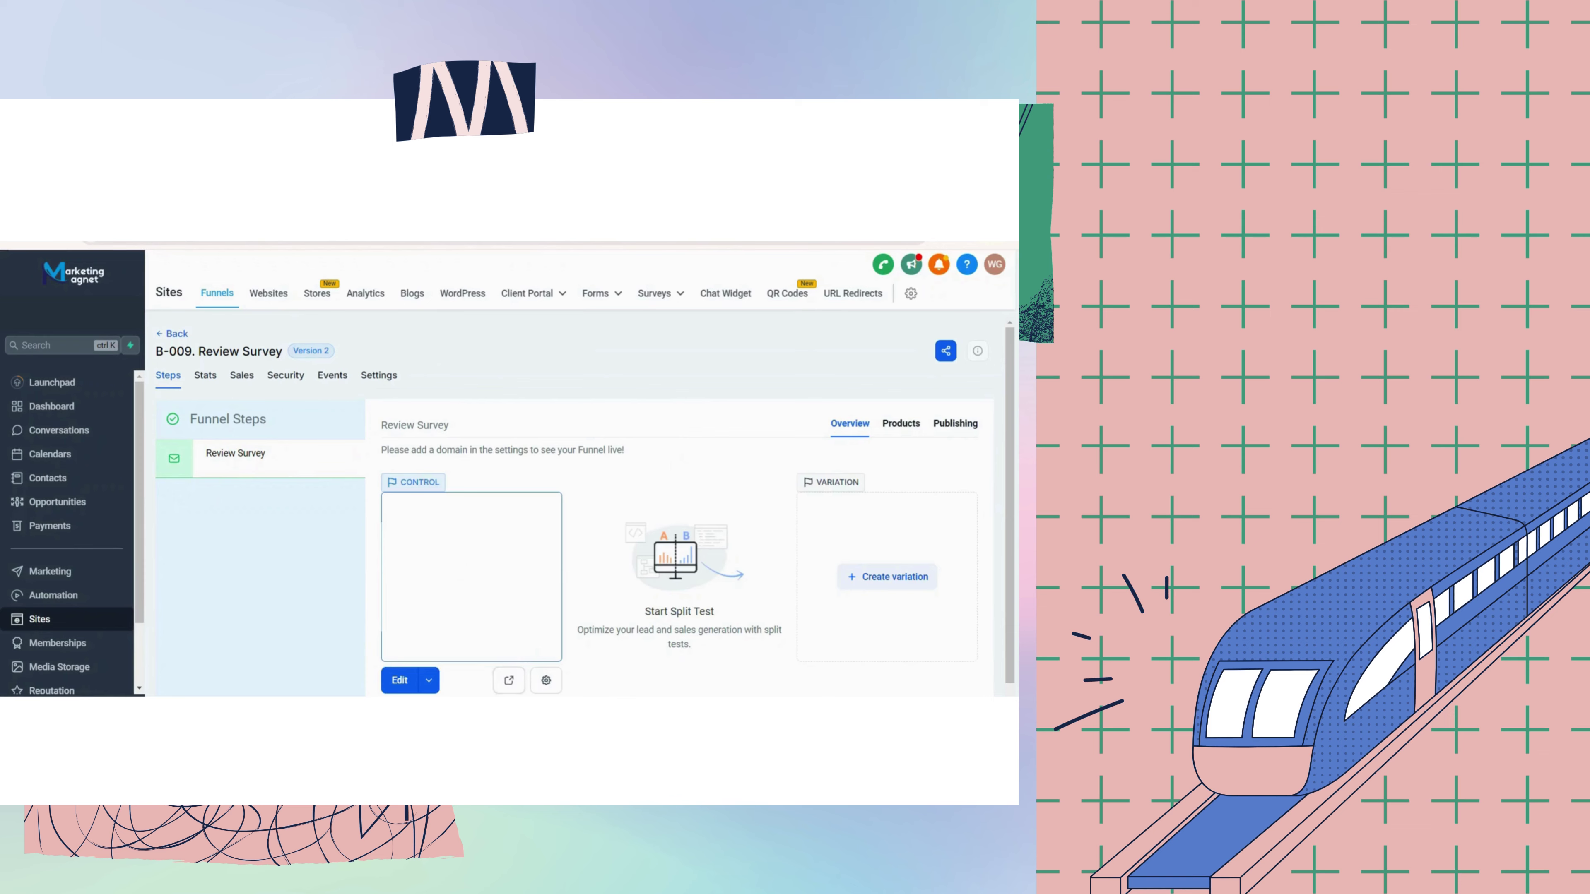
click(509, 681)
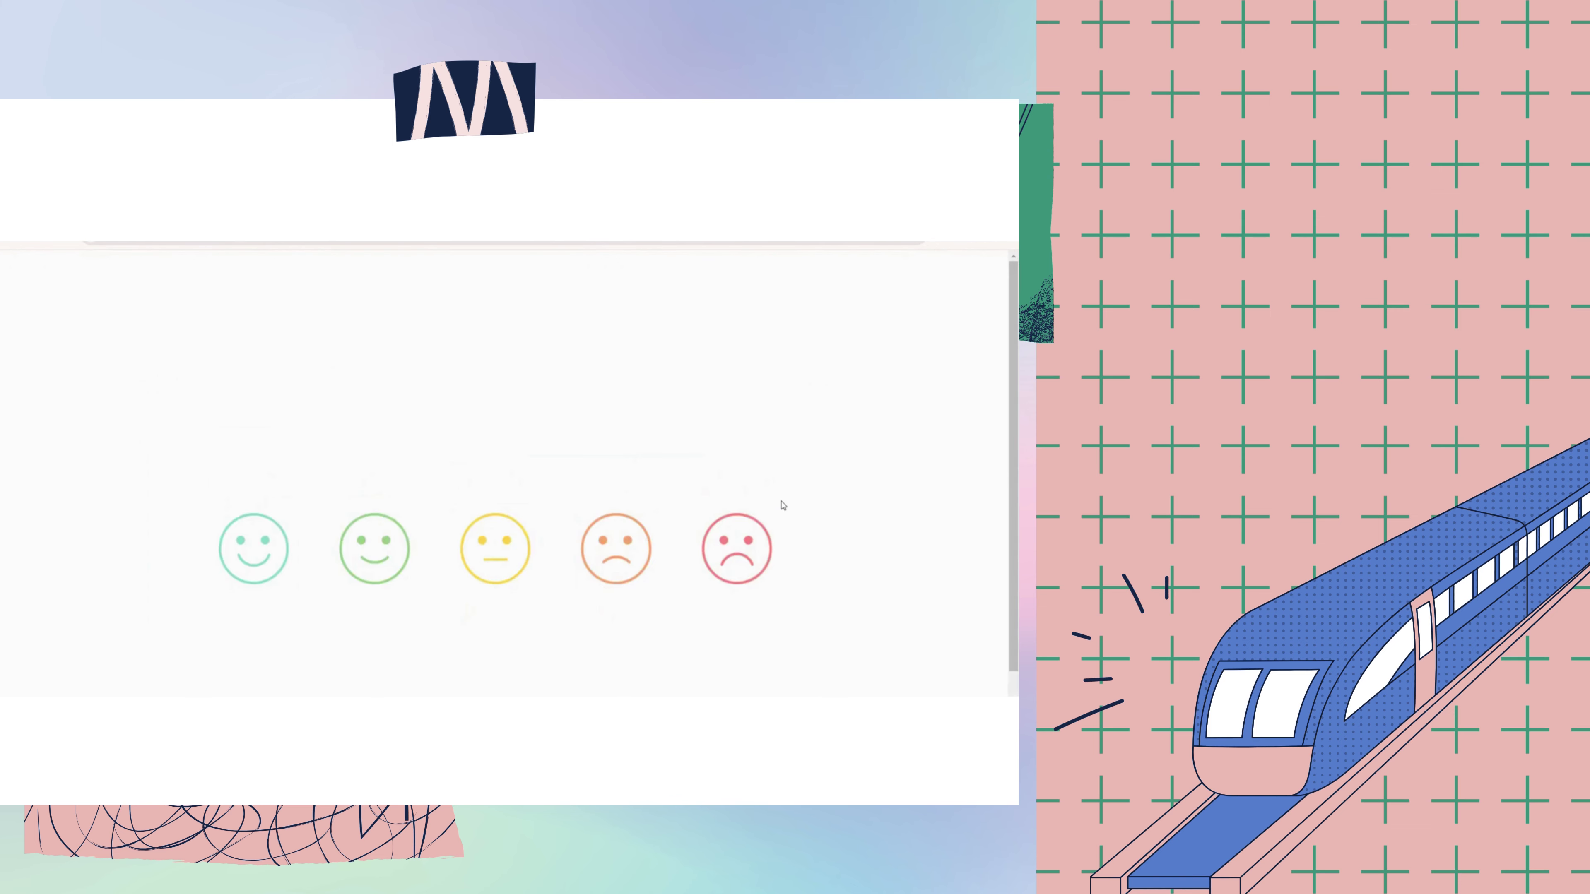
key(ctrl+a)
scroll(783, 504, down, 1)
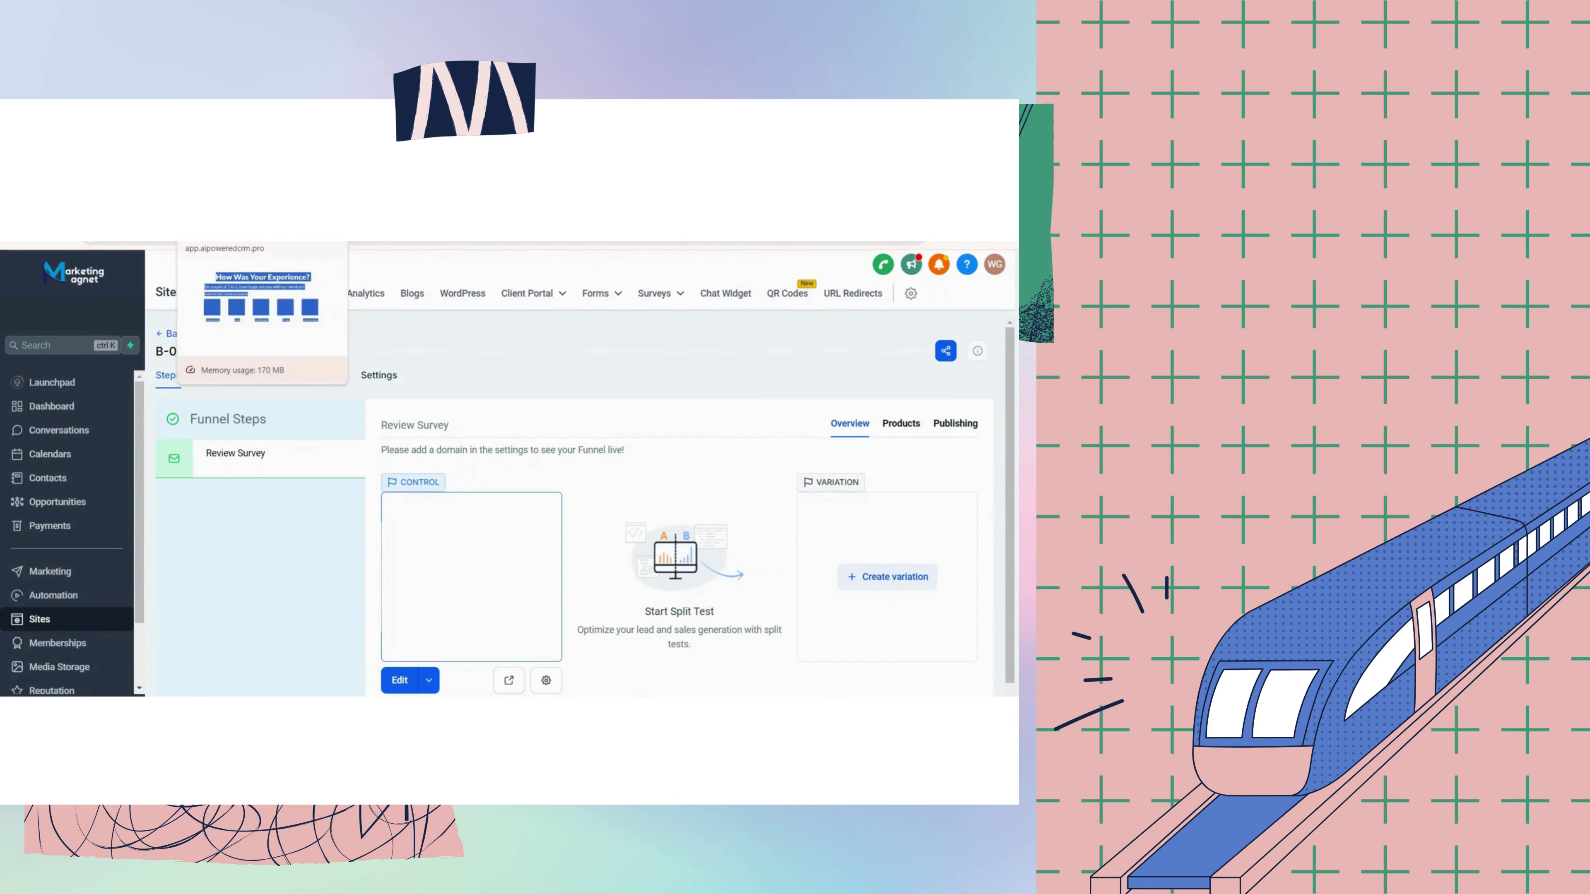
Open the funnel in the B-010. Phone Administration folder and look through the preview of its New Lead Information form page.
click(177, 333)
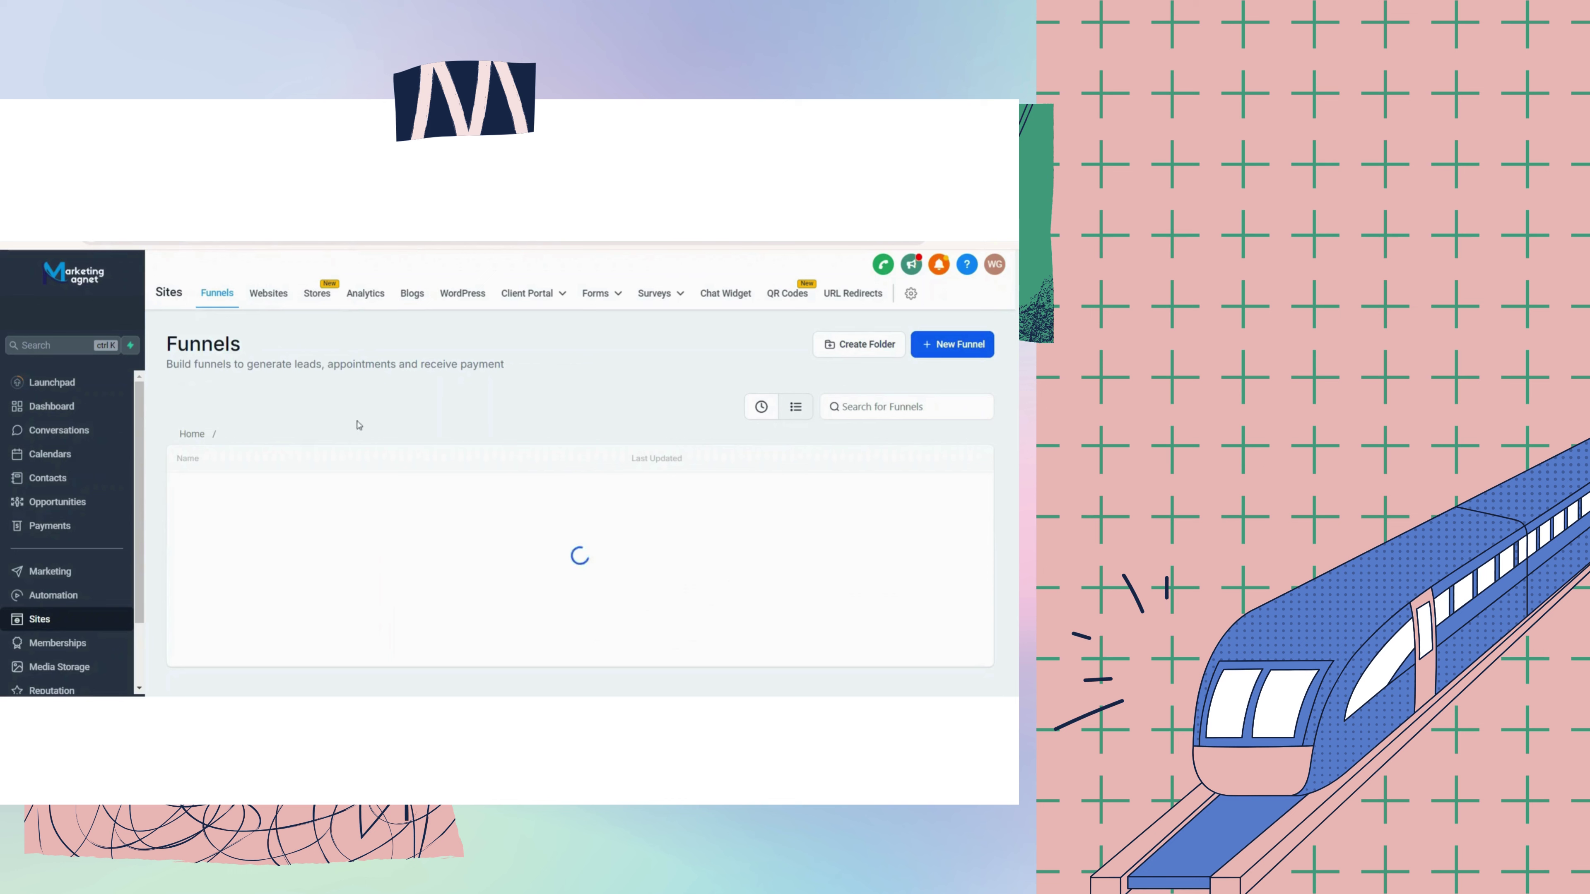
click(199, 435)
scroll(282, 557, down, 3)
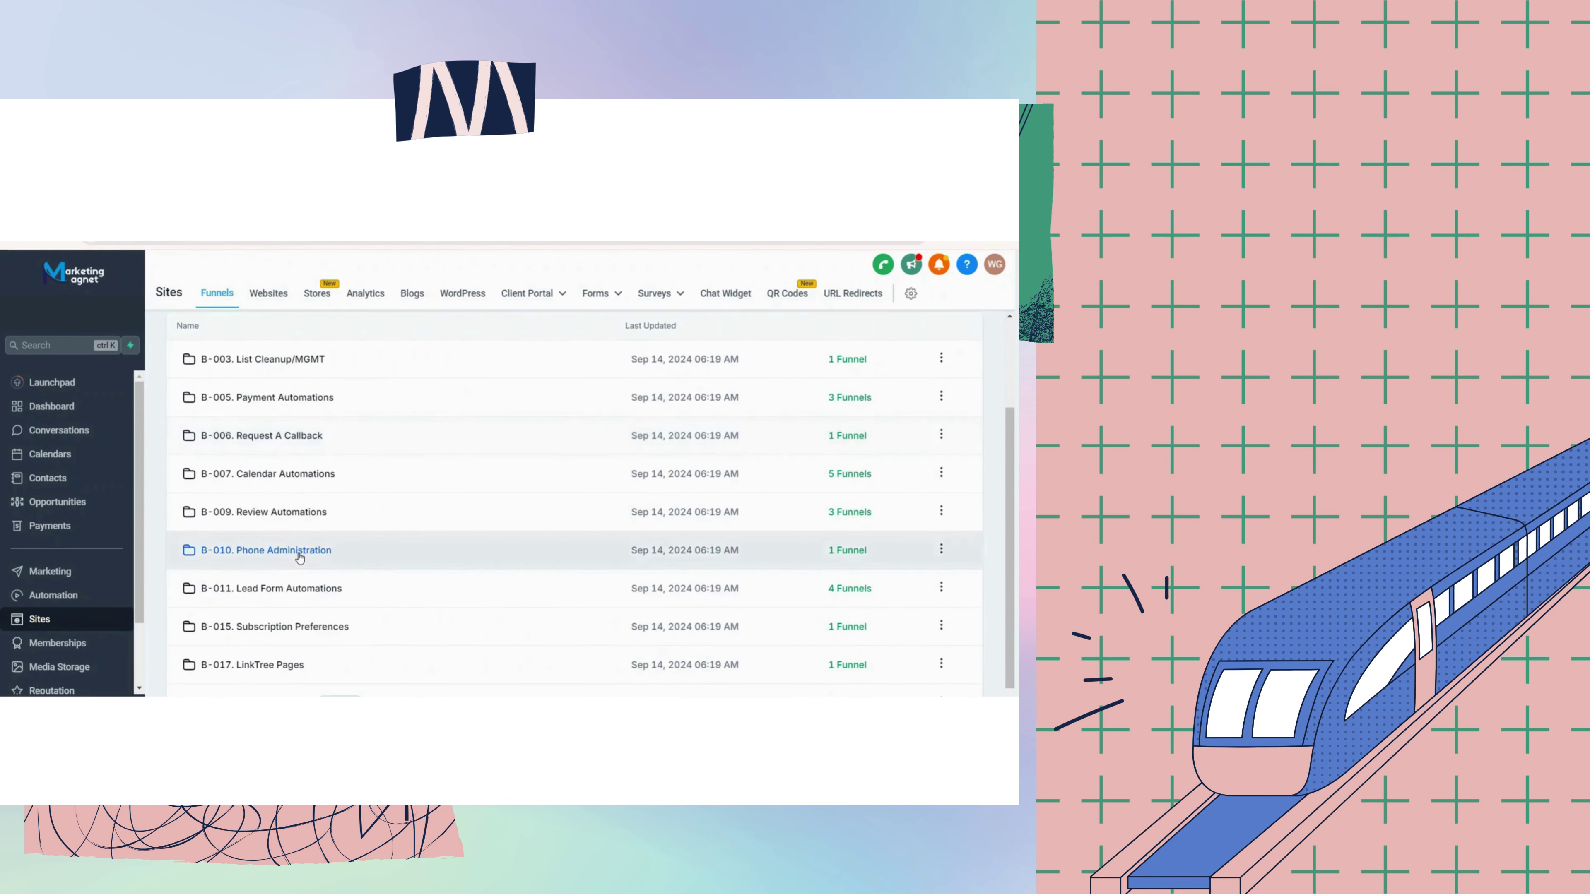
click(300, 557)
click(313, 492)
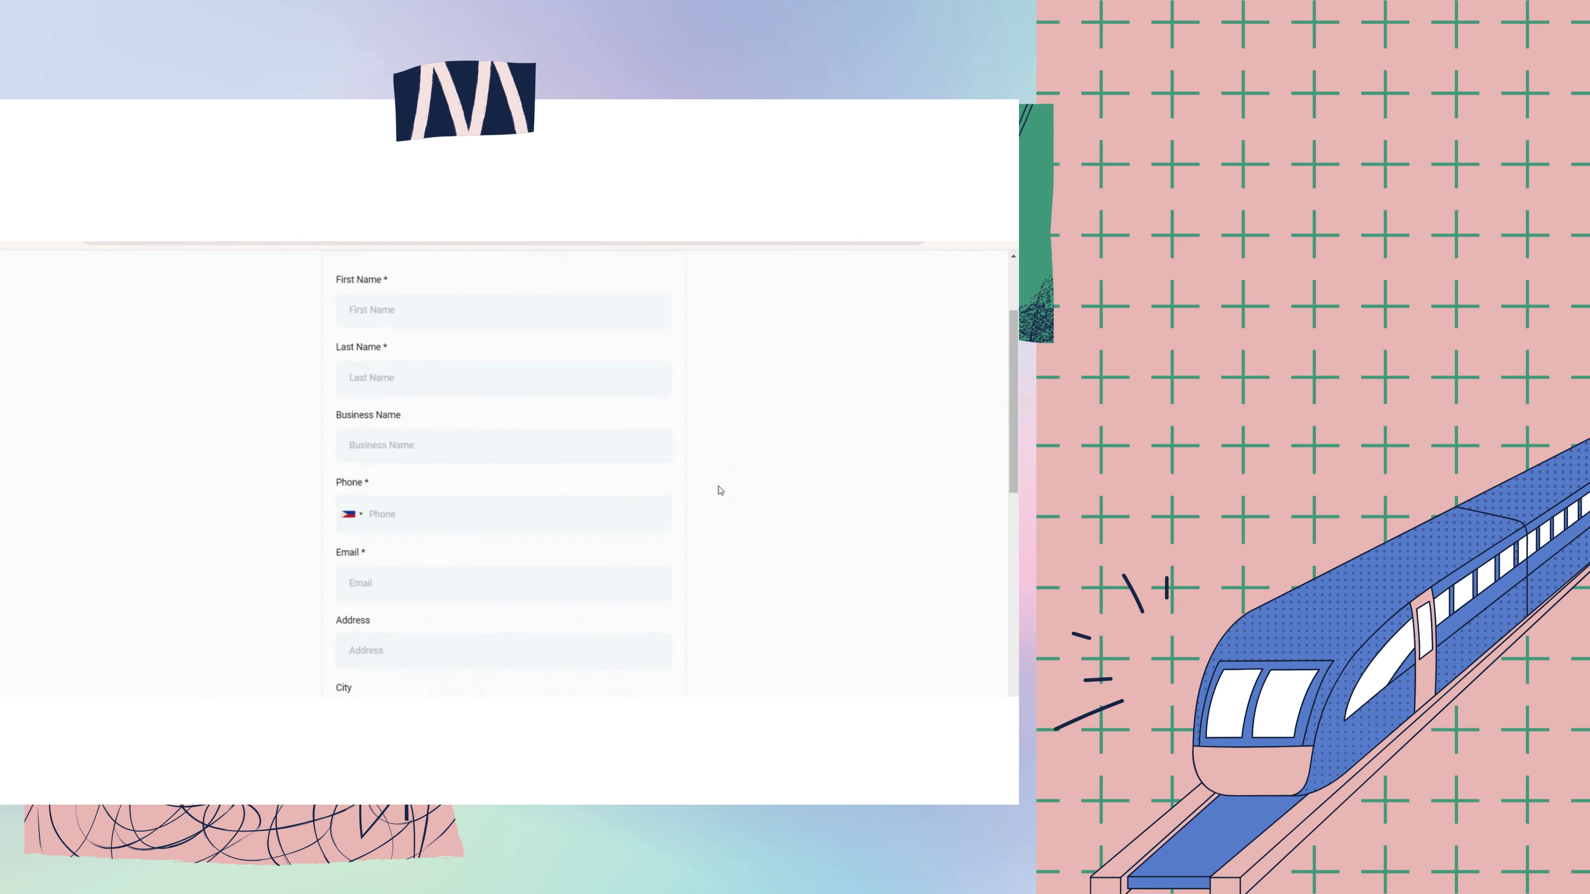
key(ctrl+a)
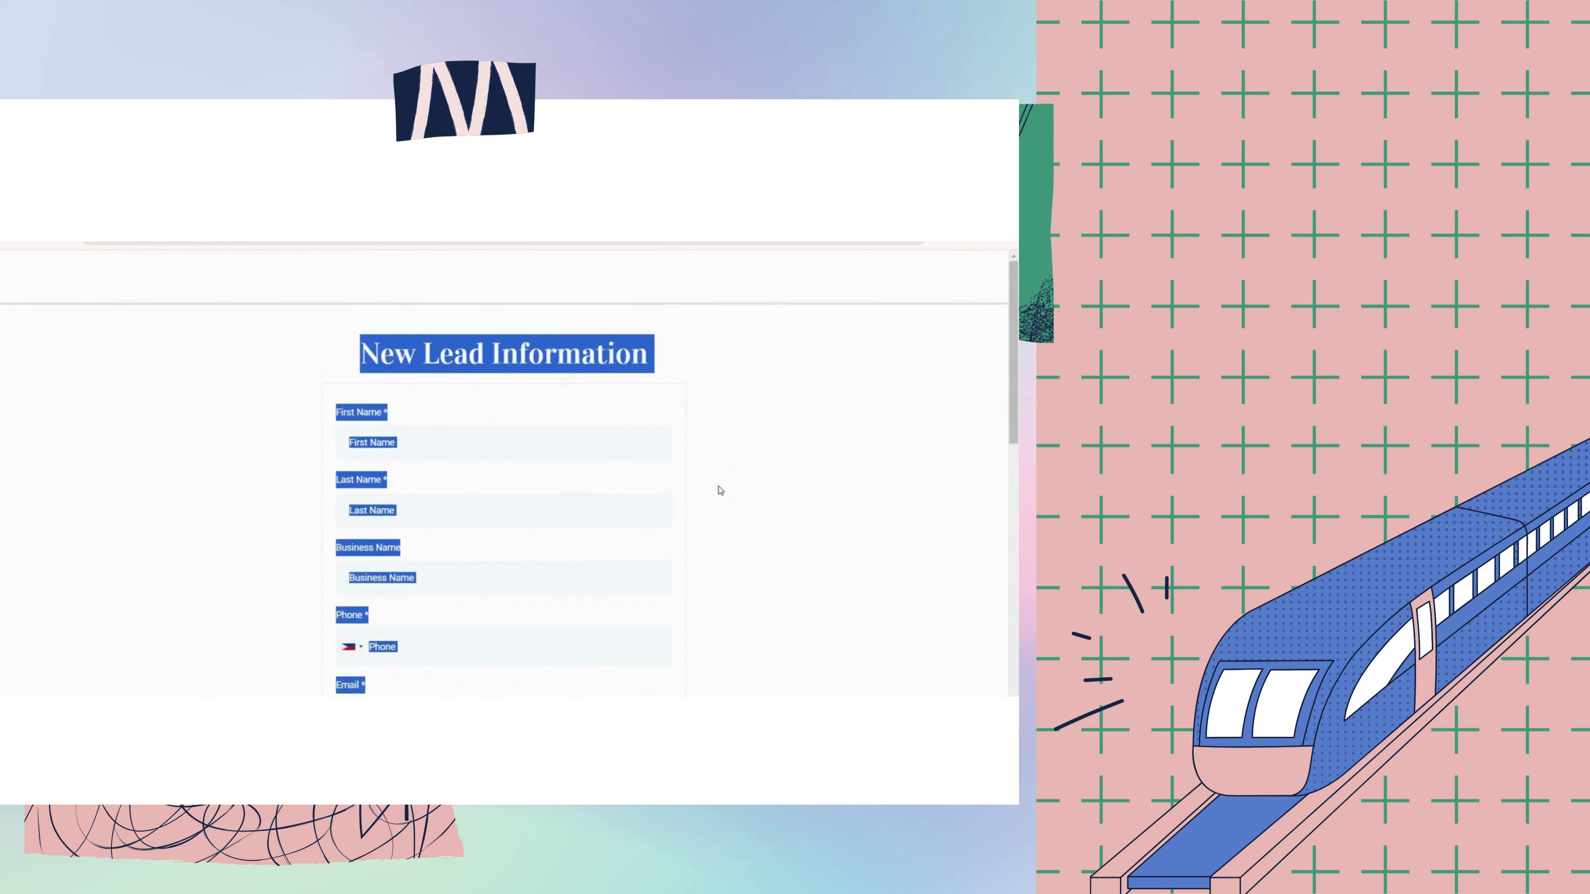
scroll(720, 490, down, 10)
click(721, 490)
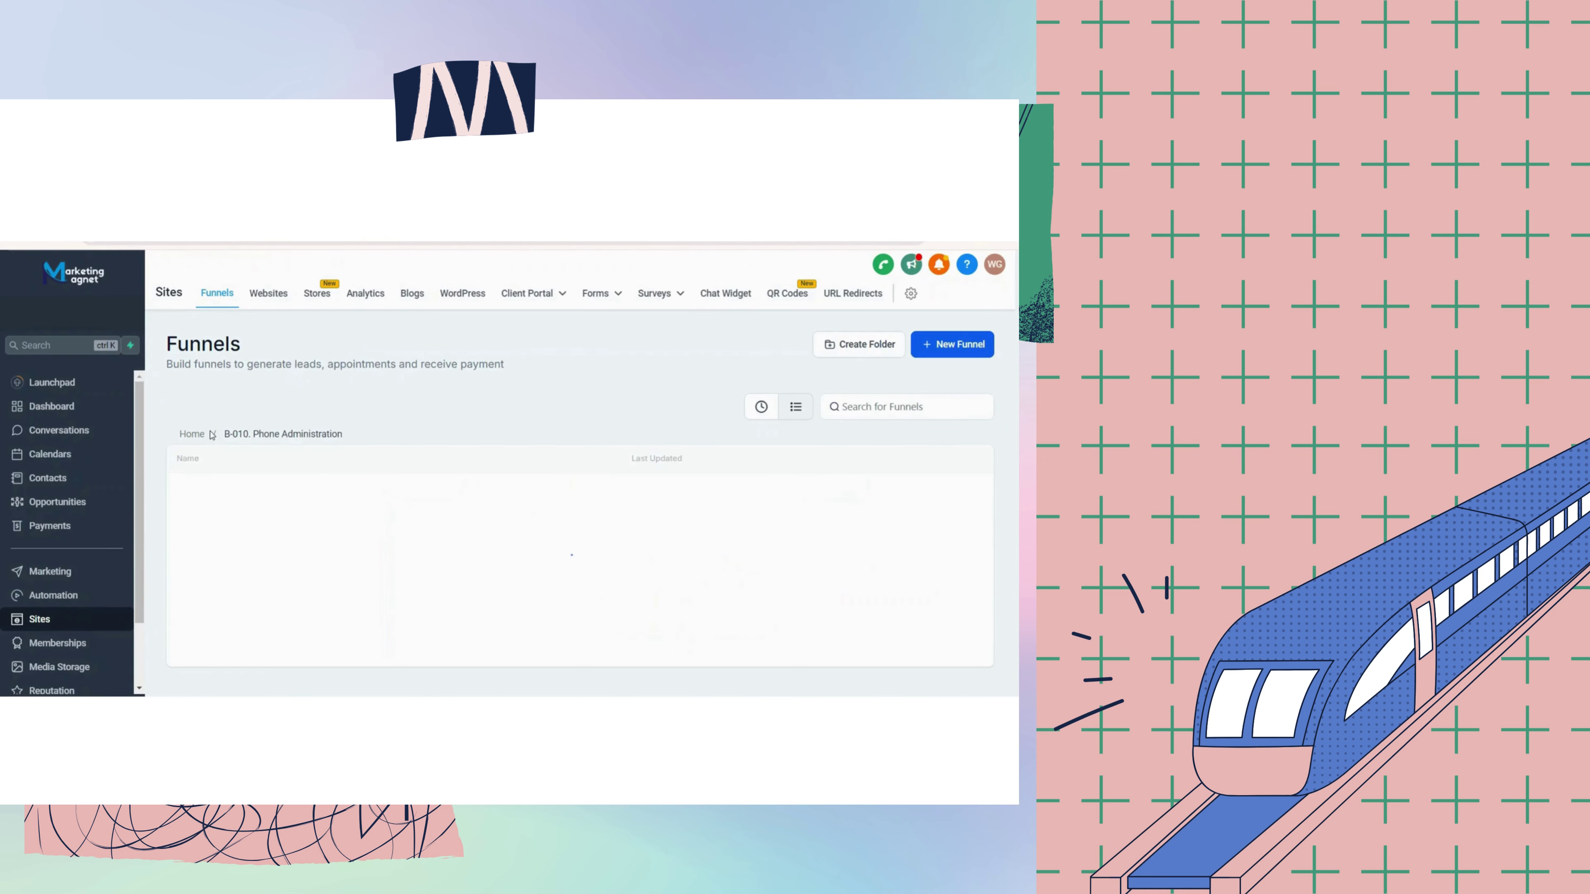
Open B-011. Lead Optin Forms 1 - Fullscreen Form from the Lead Form Automations folder and look through its page previews.
click(210, 433)
click(330, 591)
click(287, 500)
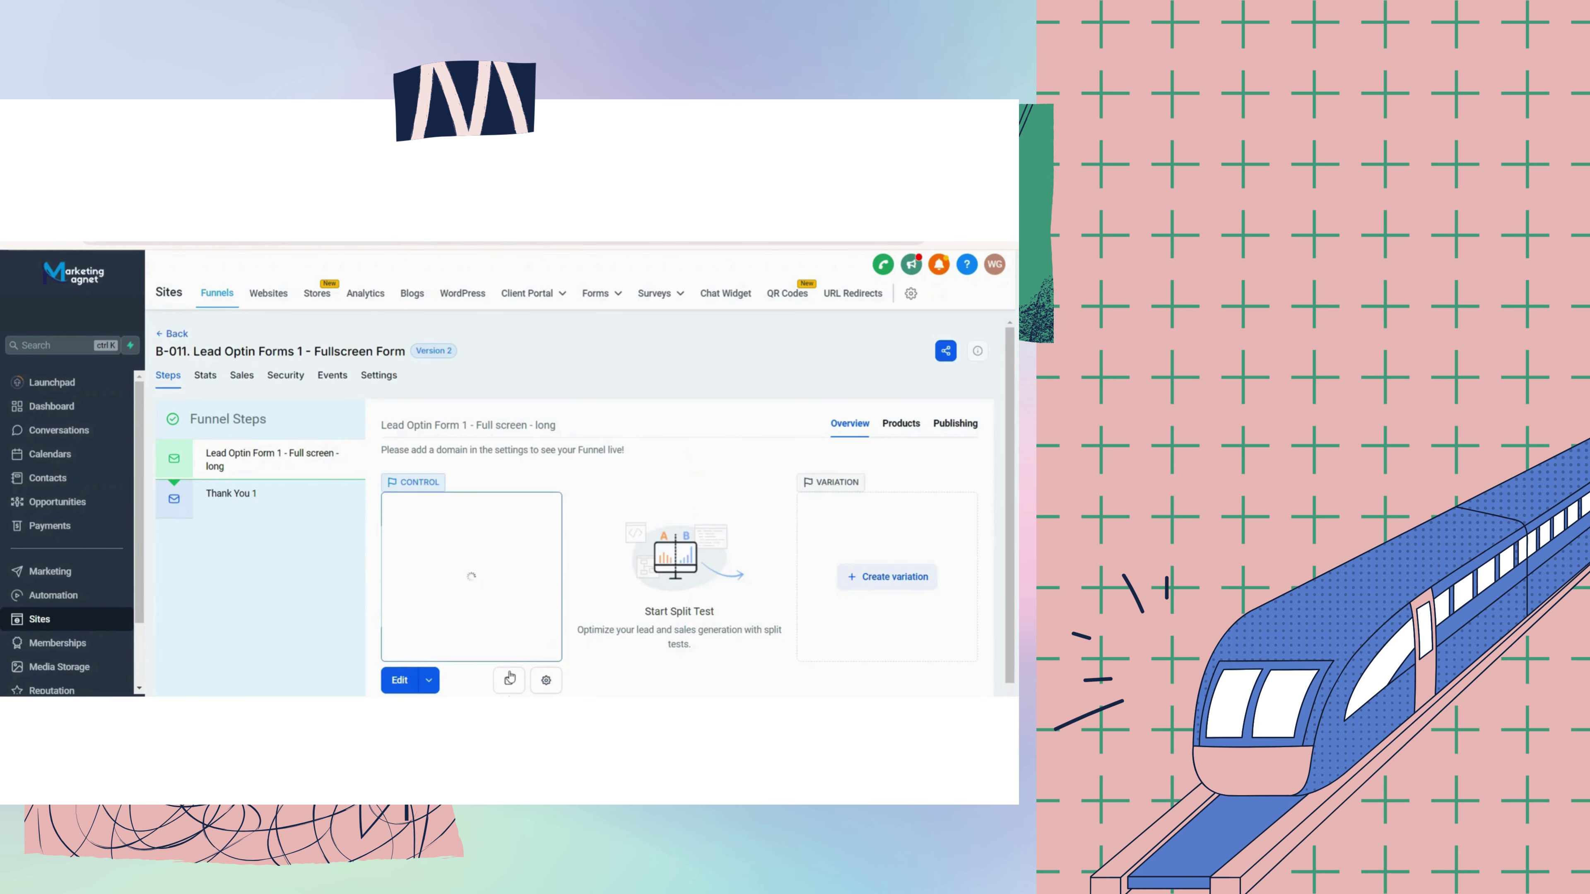
click(297, 491)
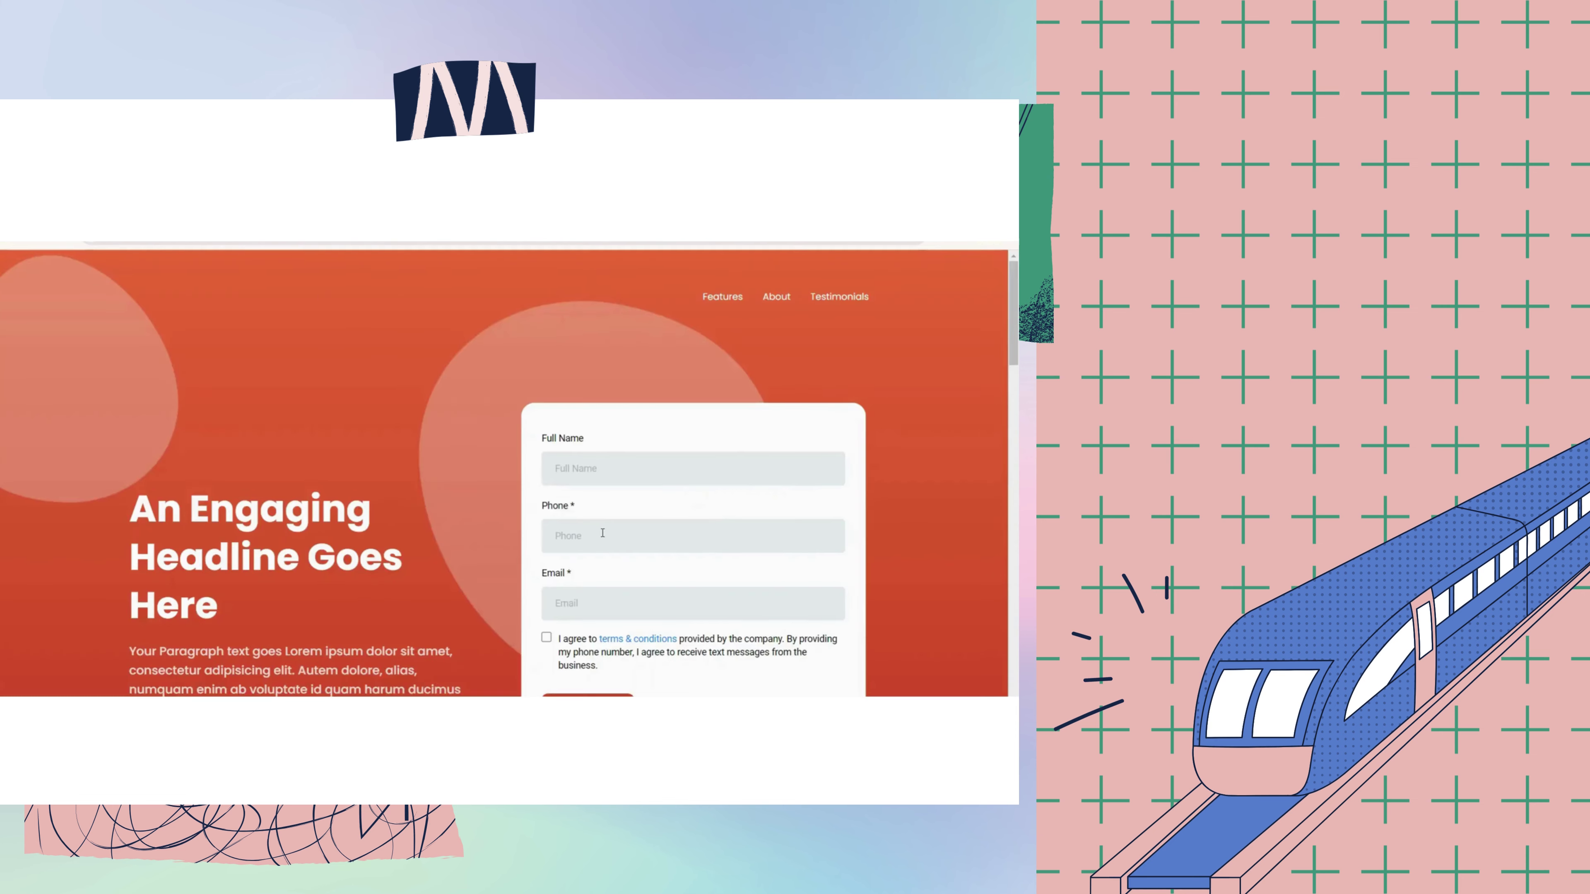
scroll(584, 521, down, 5)
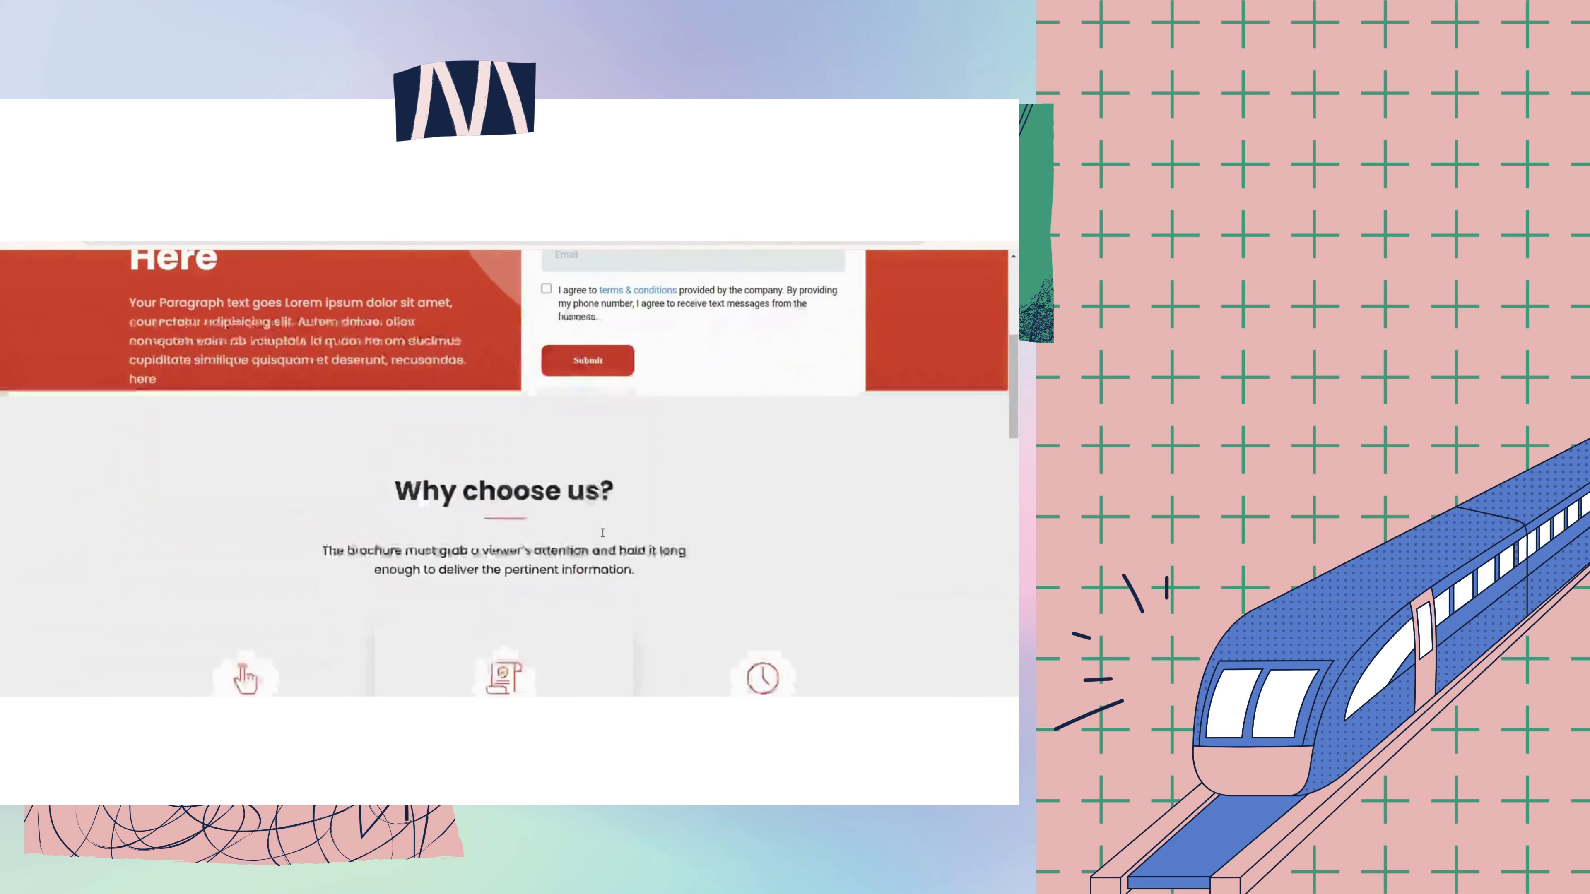
scroll(583, 521, down, 10)
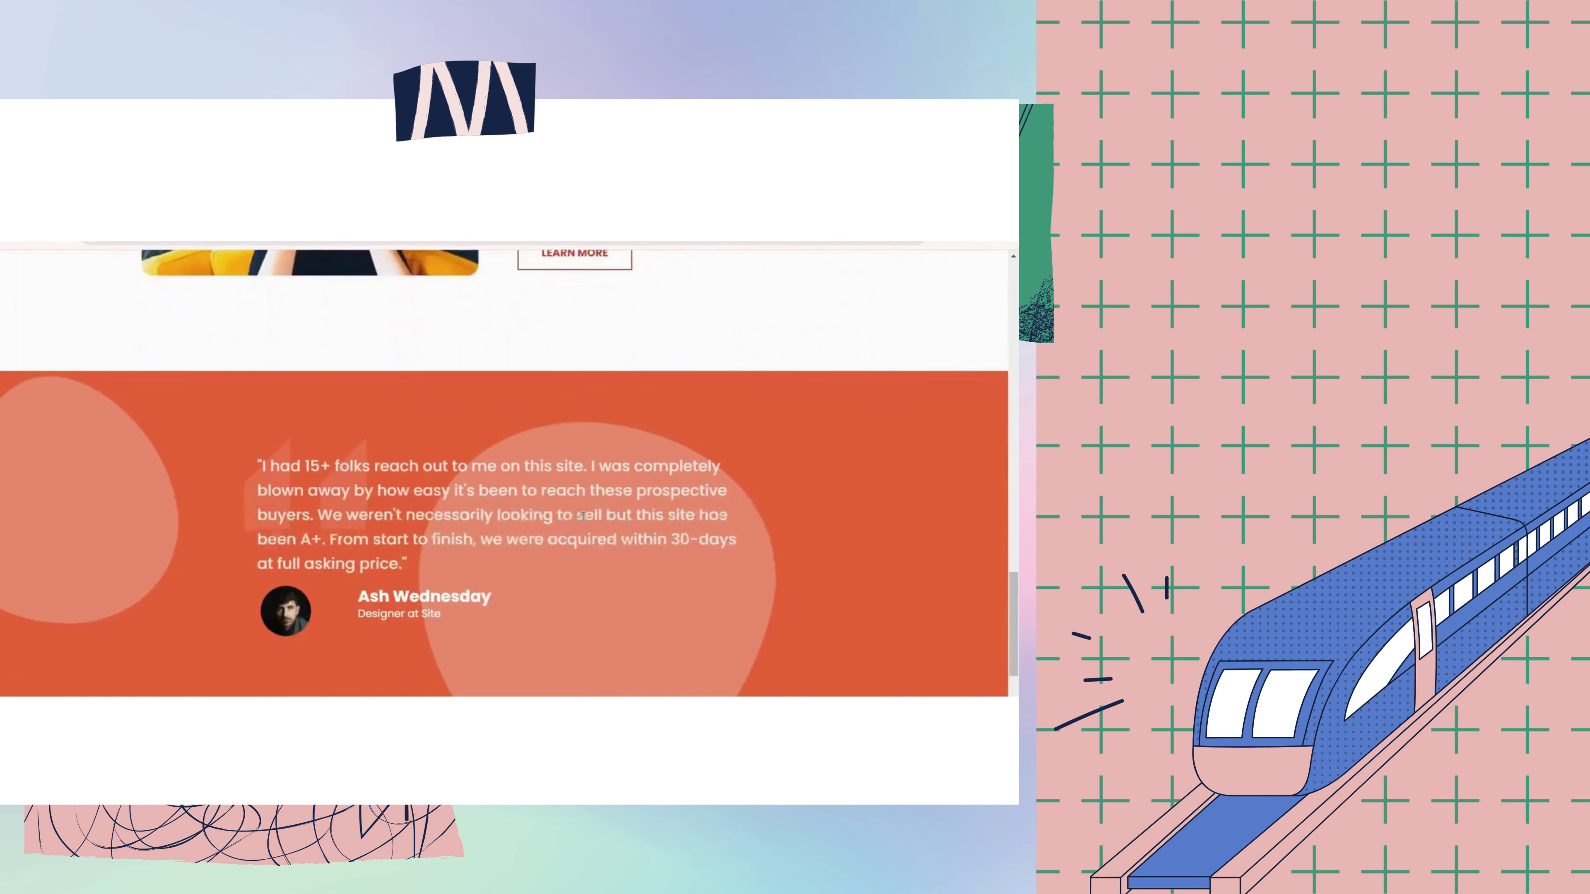
scroll(584, 520, down, 1)
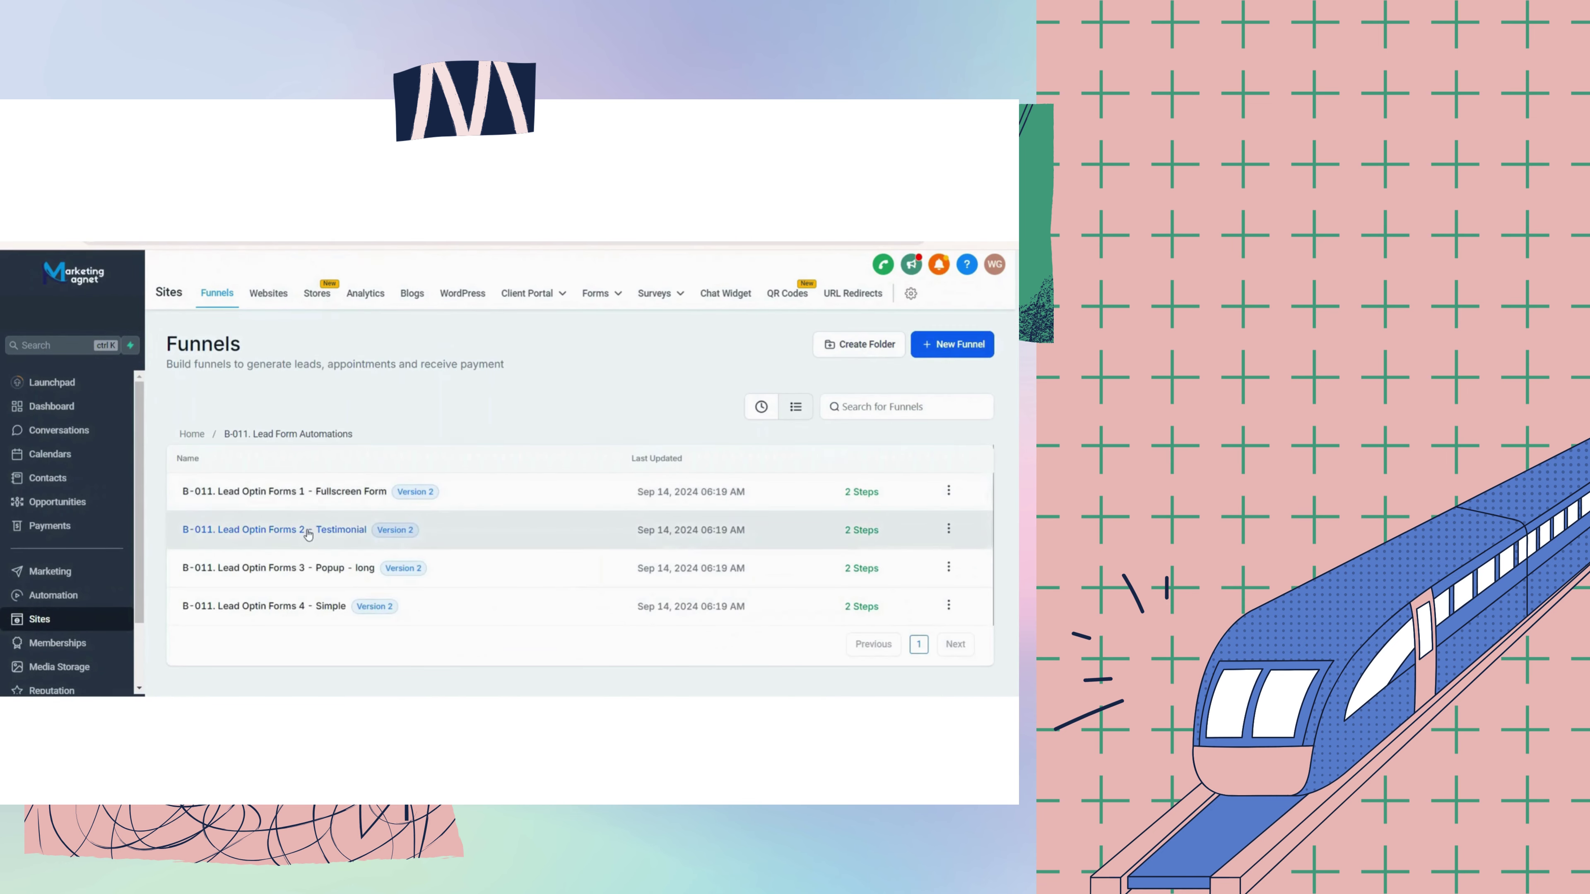
Open B-011. Lead Optin Forms 2 - Testimonial and preview its optin form and Thank You 2 pages.
click(313, 527)
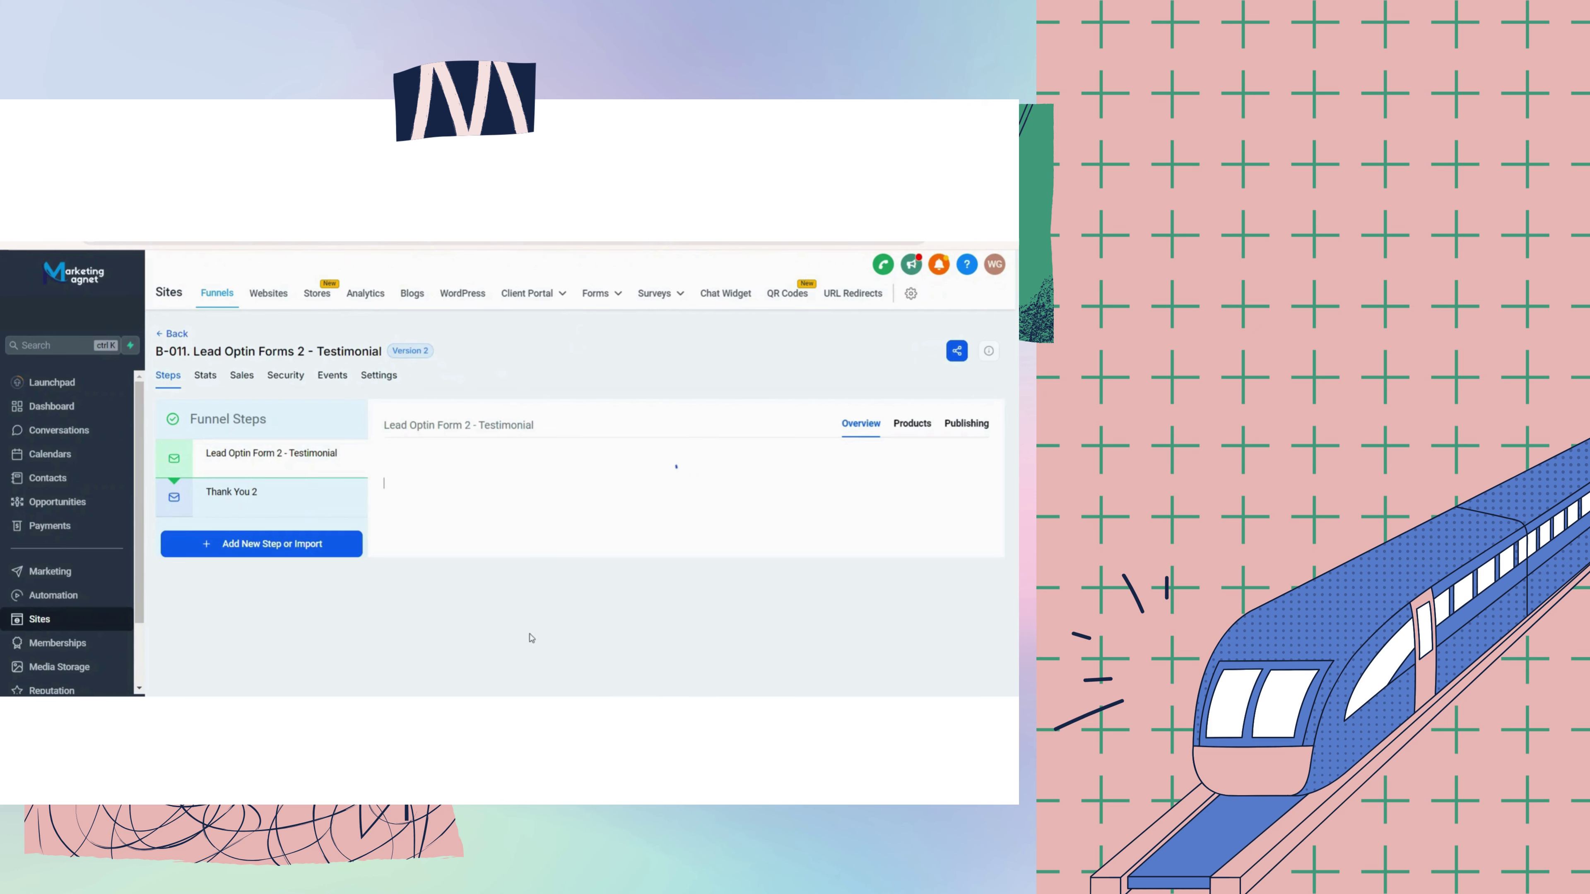
click(284, 495)
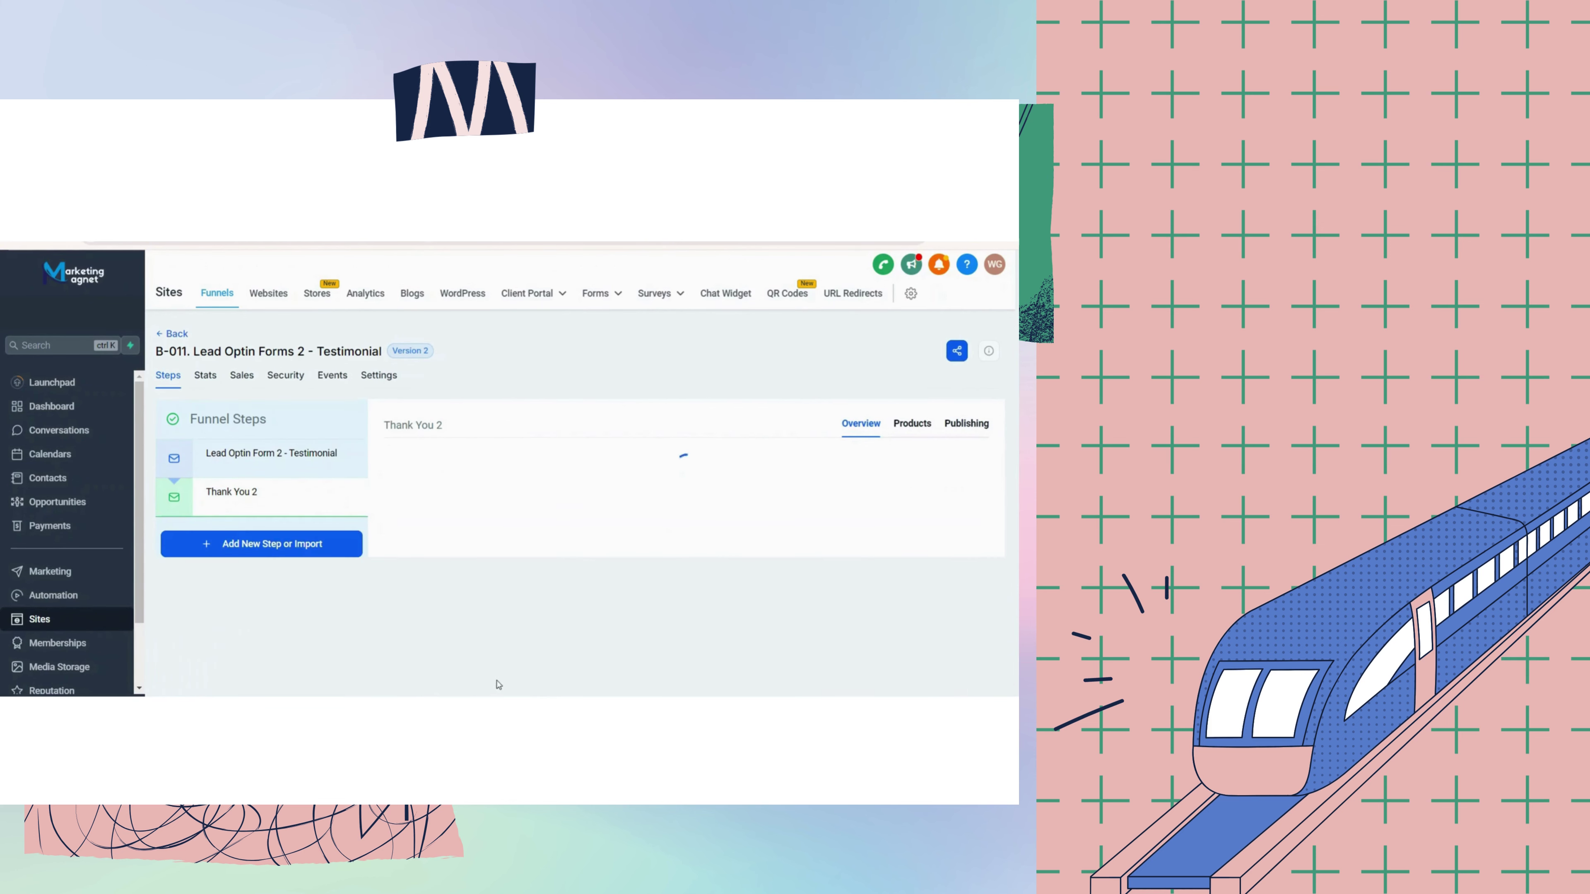
click(506, 680)
scroll(614, 495, down, 4)
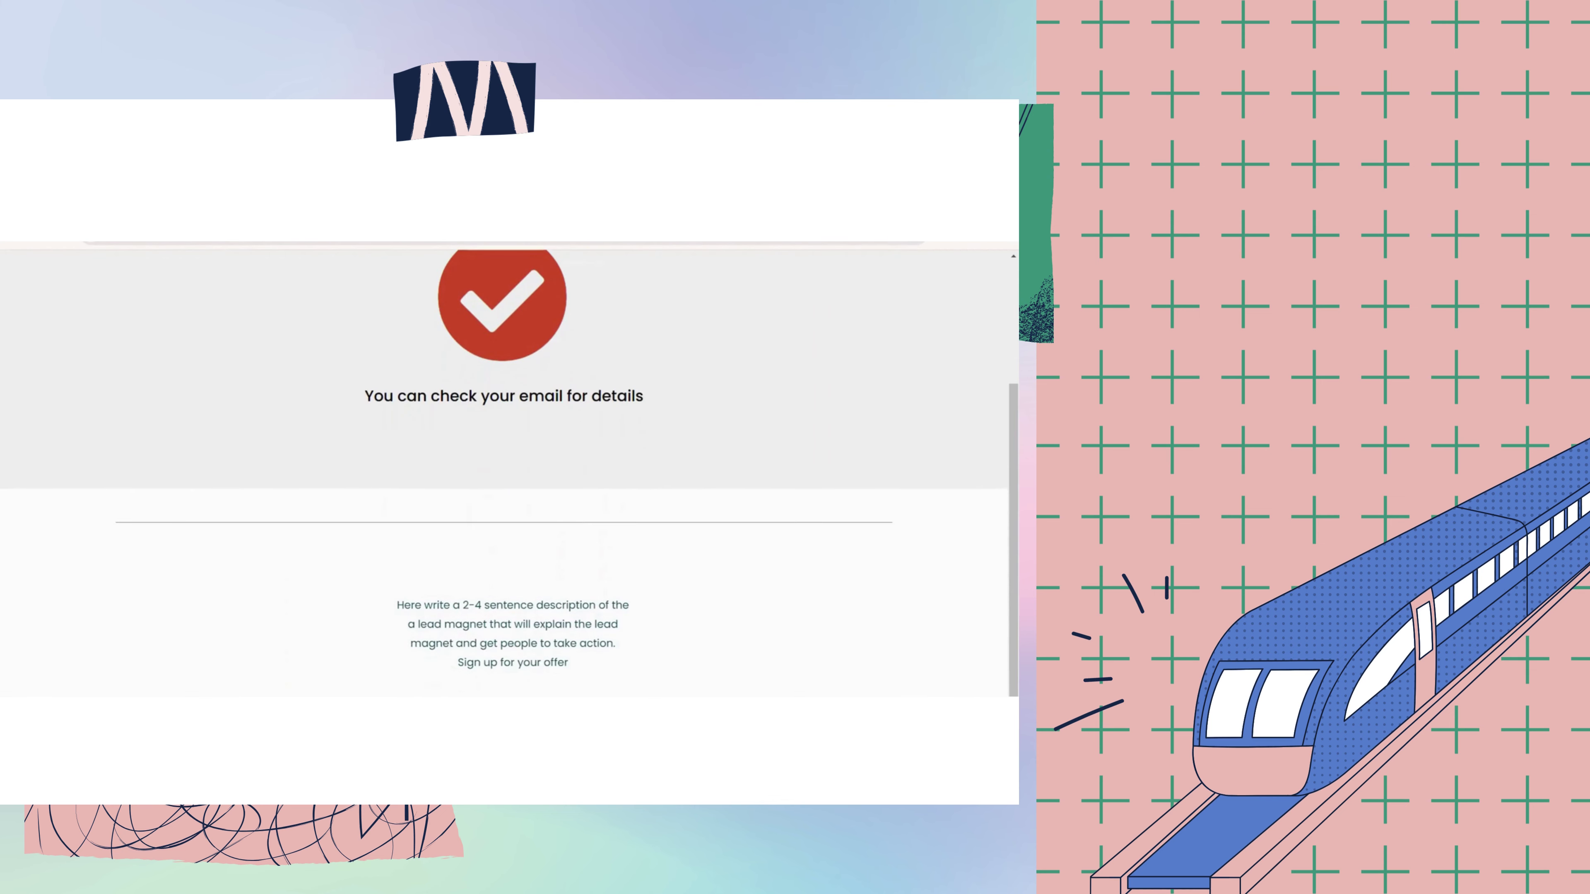
scroll(344, 468, up, 3)
double_click(344, 468)
click(344, 468)
click(200, 207)
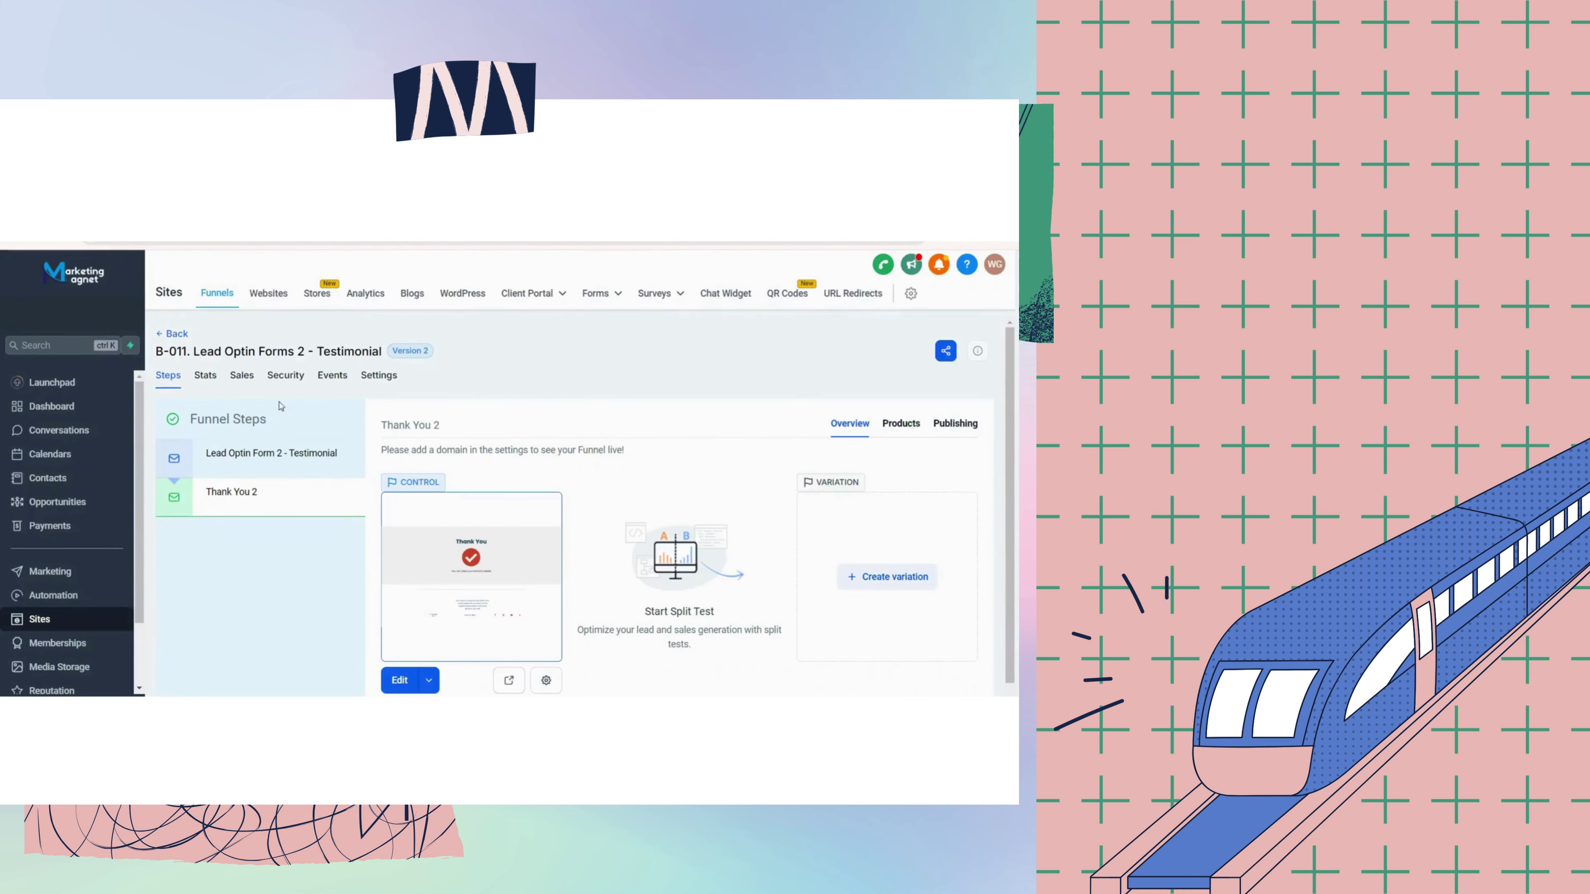
Open B-011. Lead Optin Forms 3 - Popup - long and look through the previews of its optin and Thank You 3 pages.
click(172, 334)
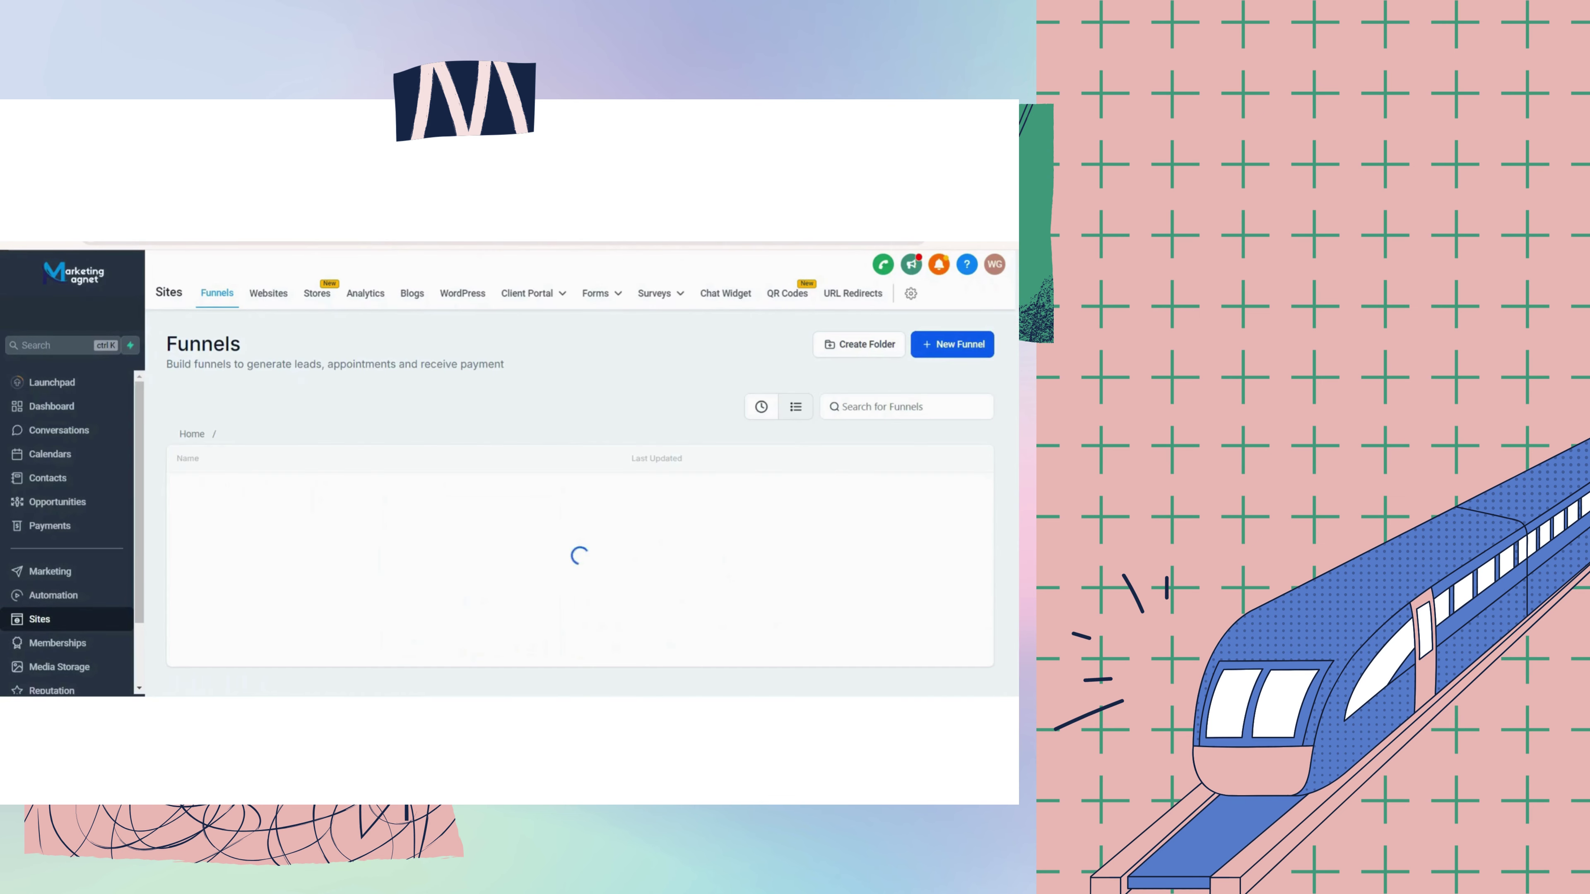
click(306, 561)
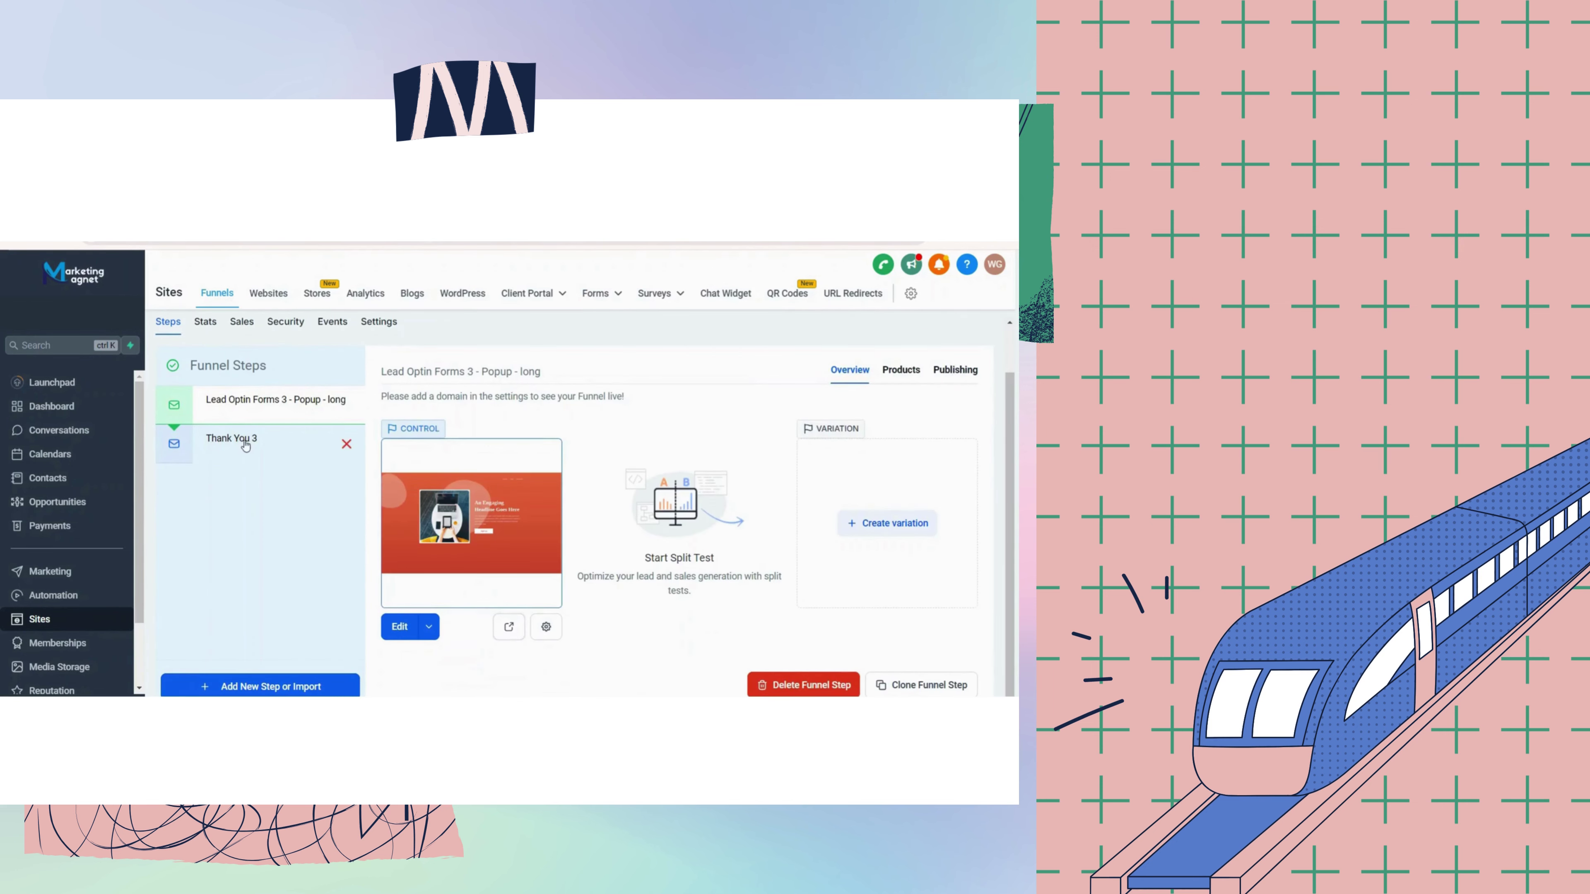
click(246, 446)
click(511, 512)
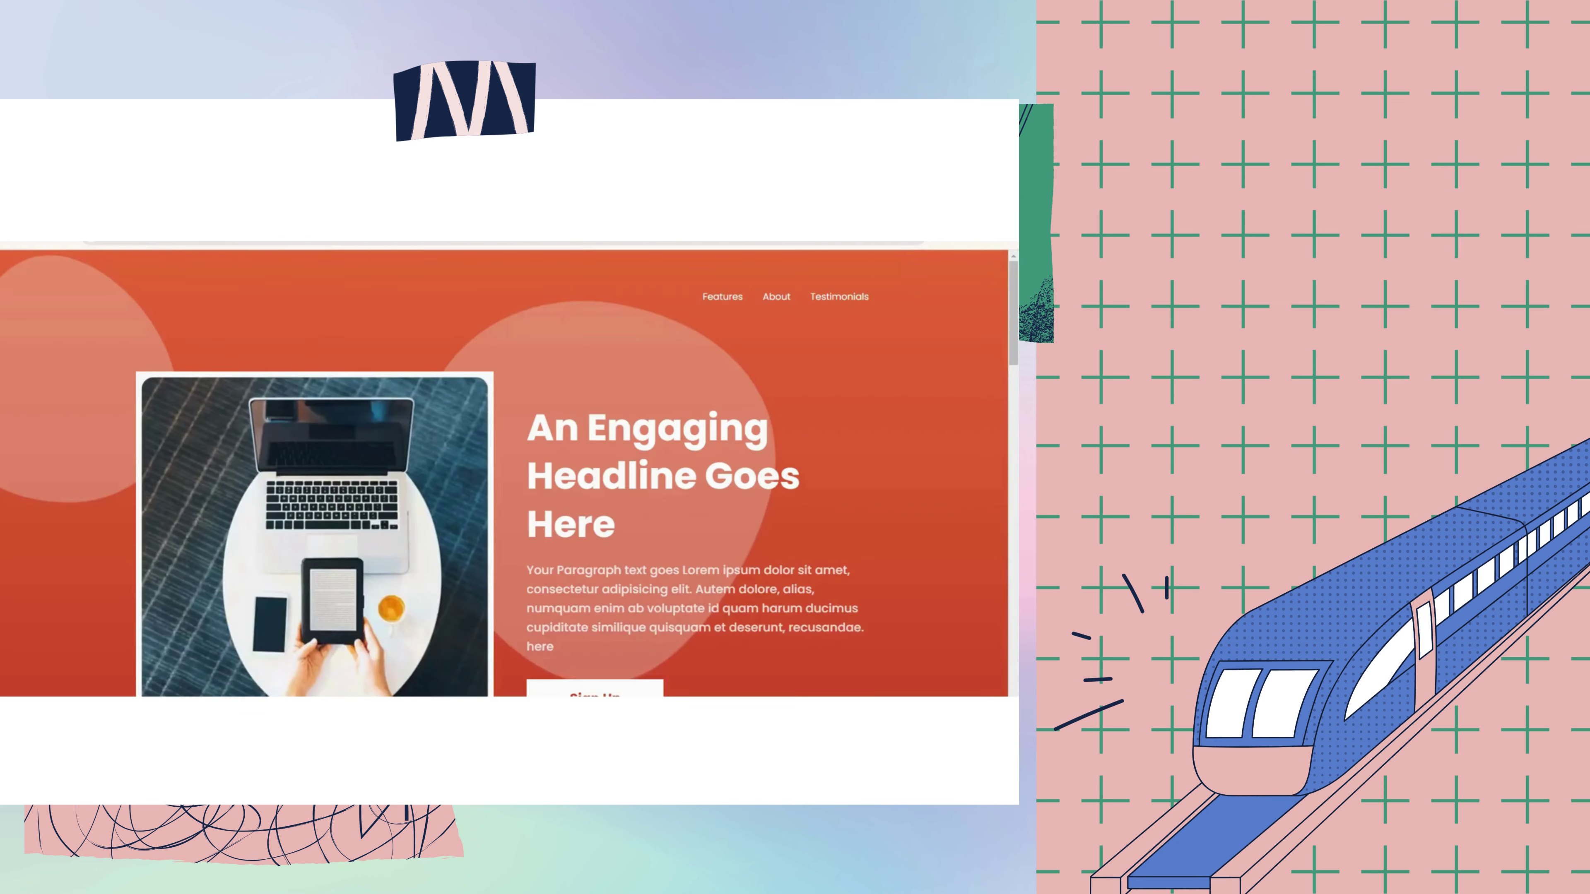
scroll(513, 520, down, 5)
scroll(514, 520, down, 10)
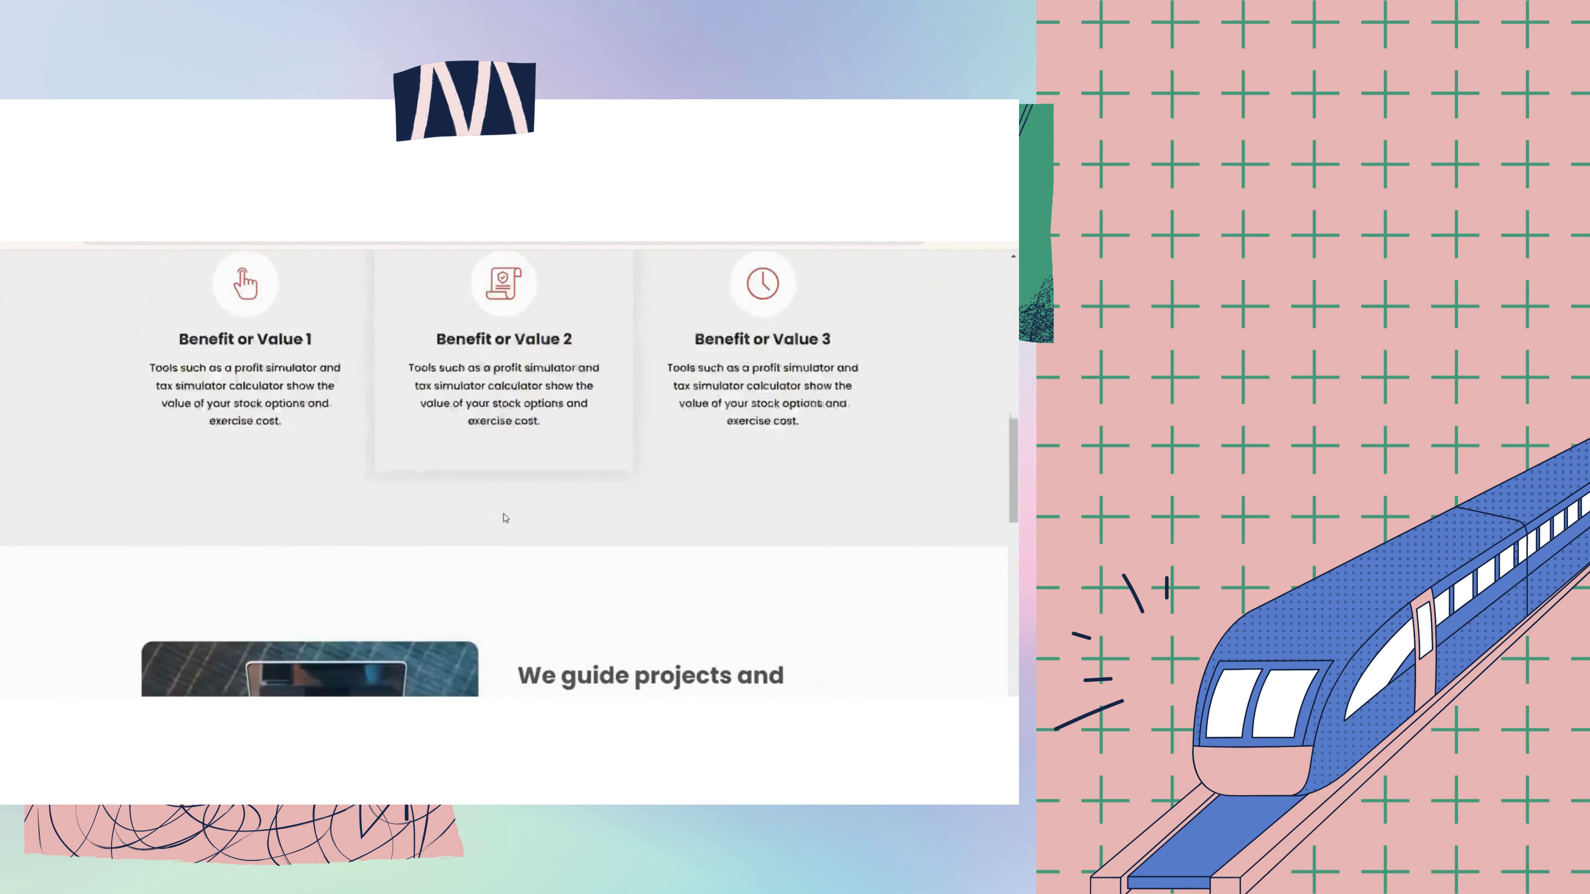
scroll(500, 515, down, 2)
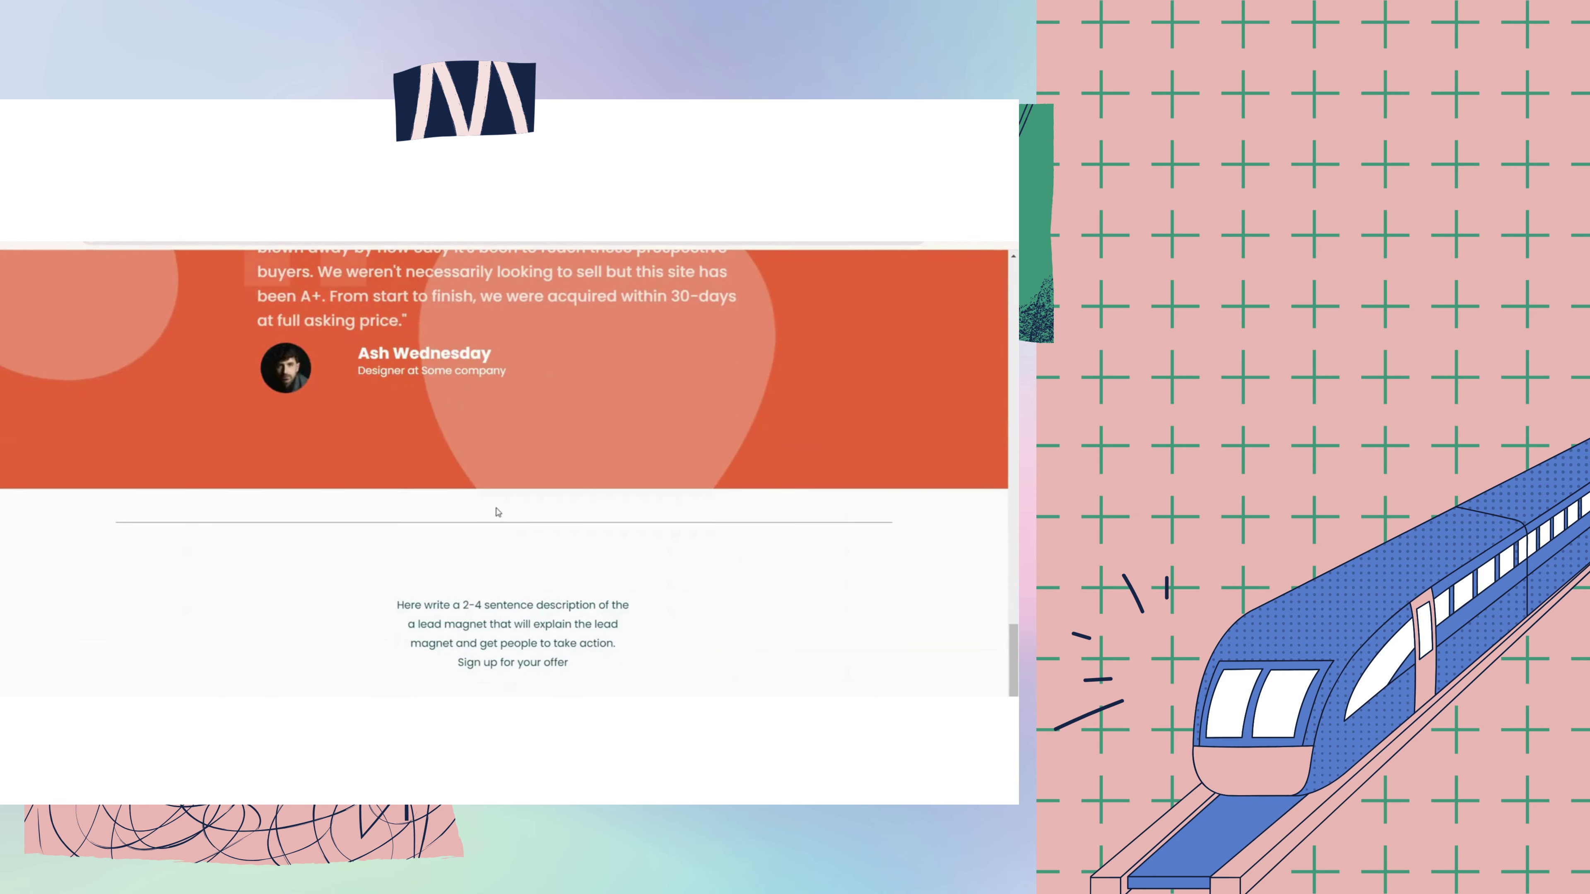
scroll(564, 515, down, 1)
click(341, 204)
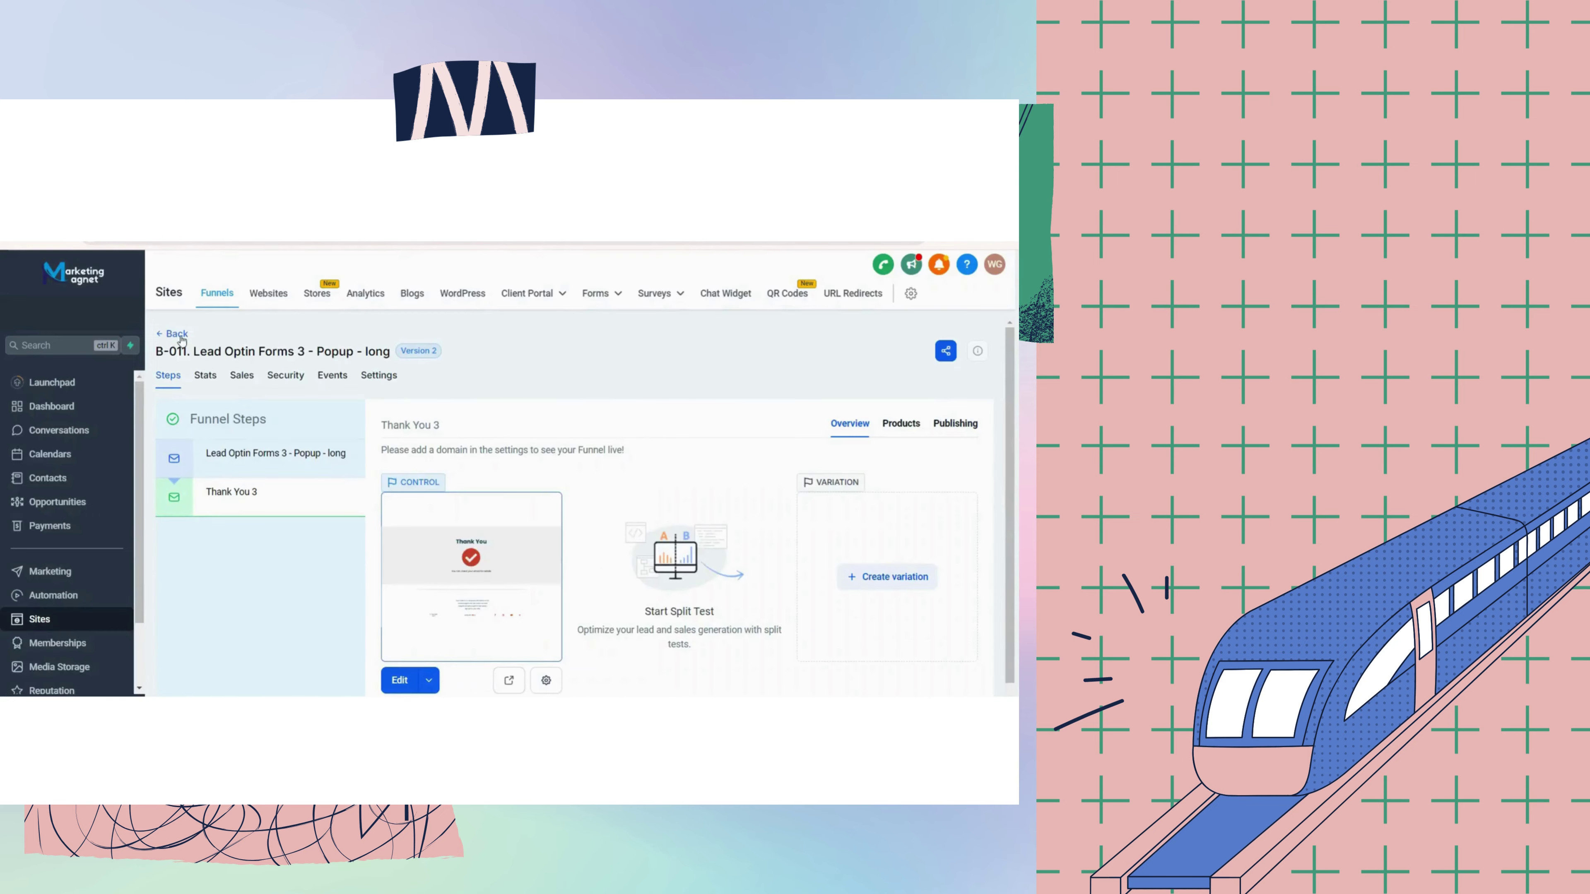
Open B-011. Lead Optin Forms 4 - Simple and preview its email sign-up page and Thank You 4 page.
click(16, 230)
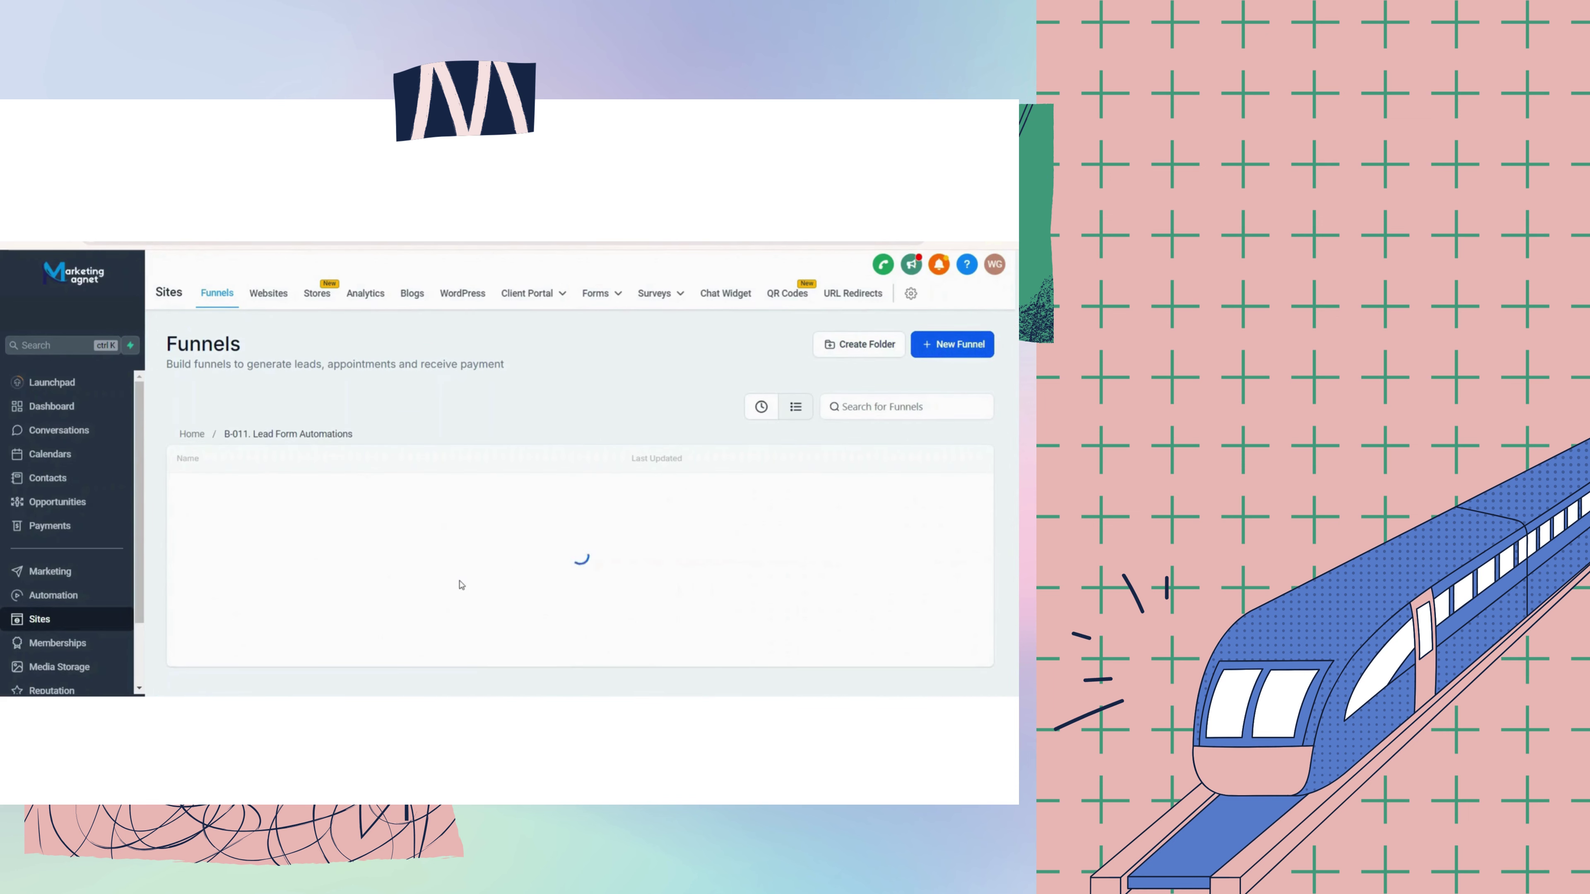
click(314, 612)
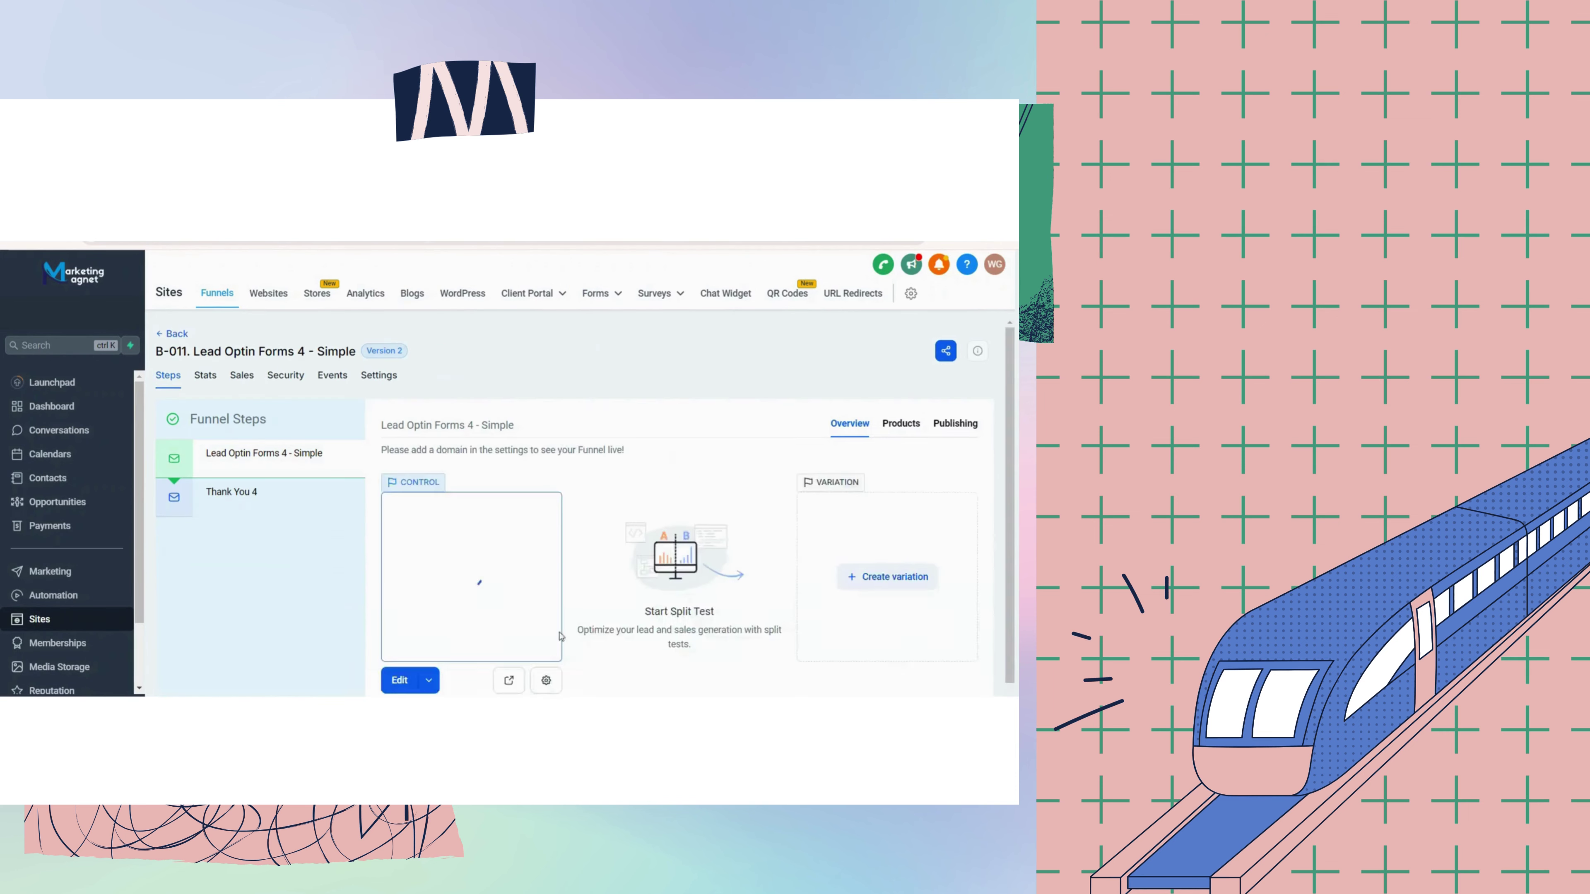
click(301, 499)
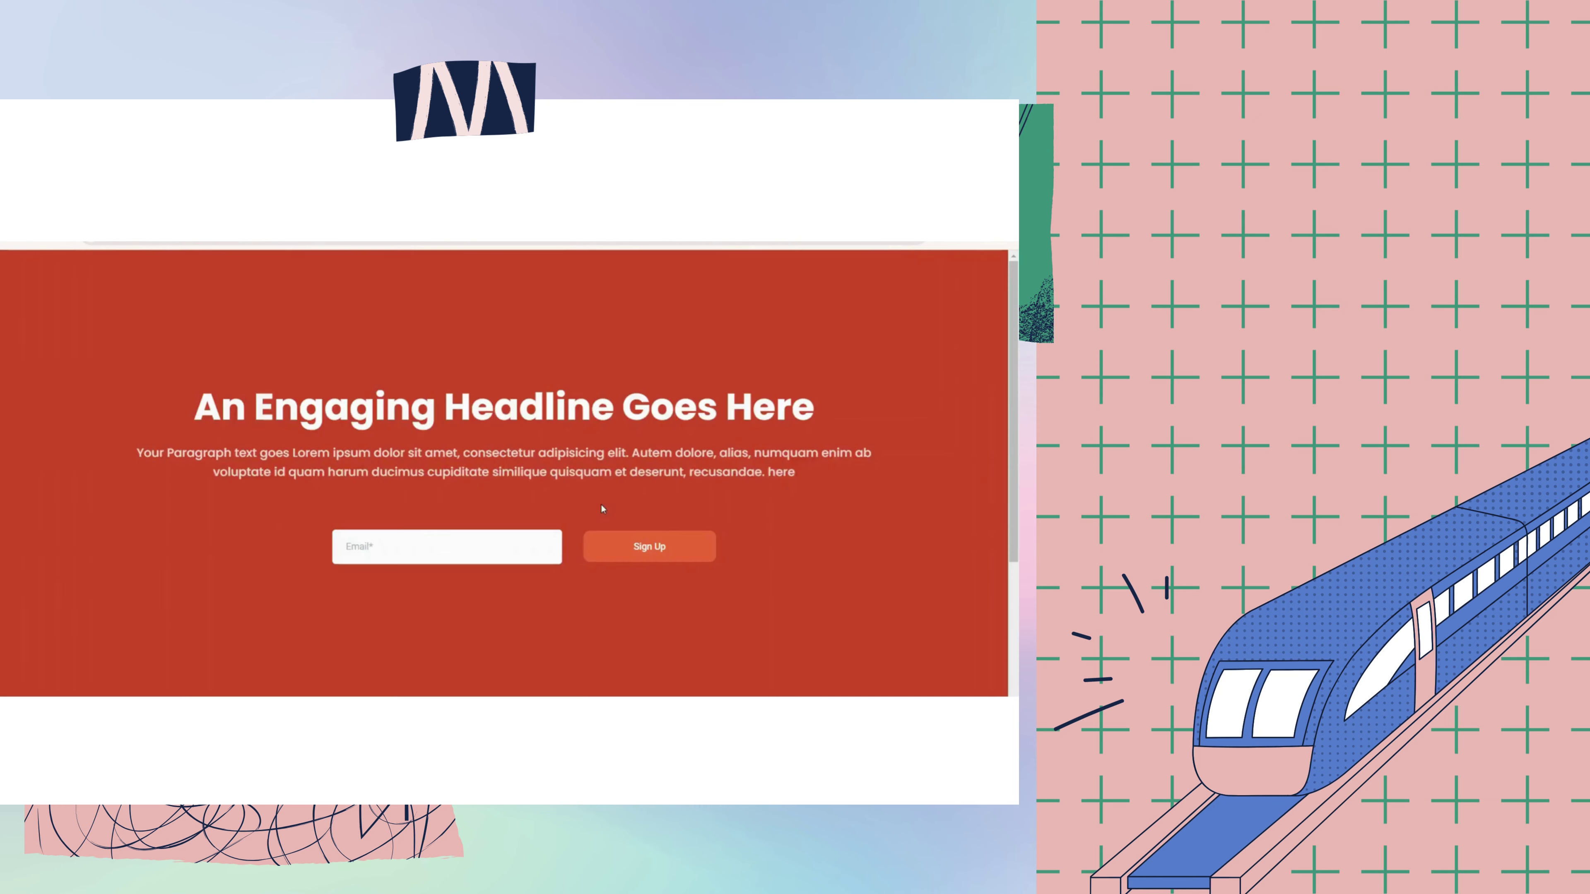
scroll(601, 505, down, 3)
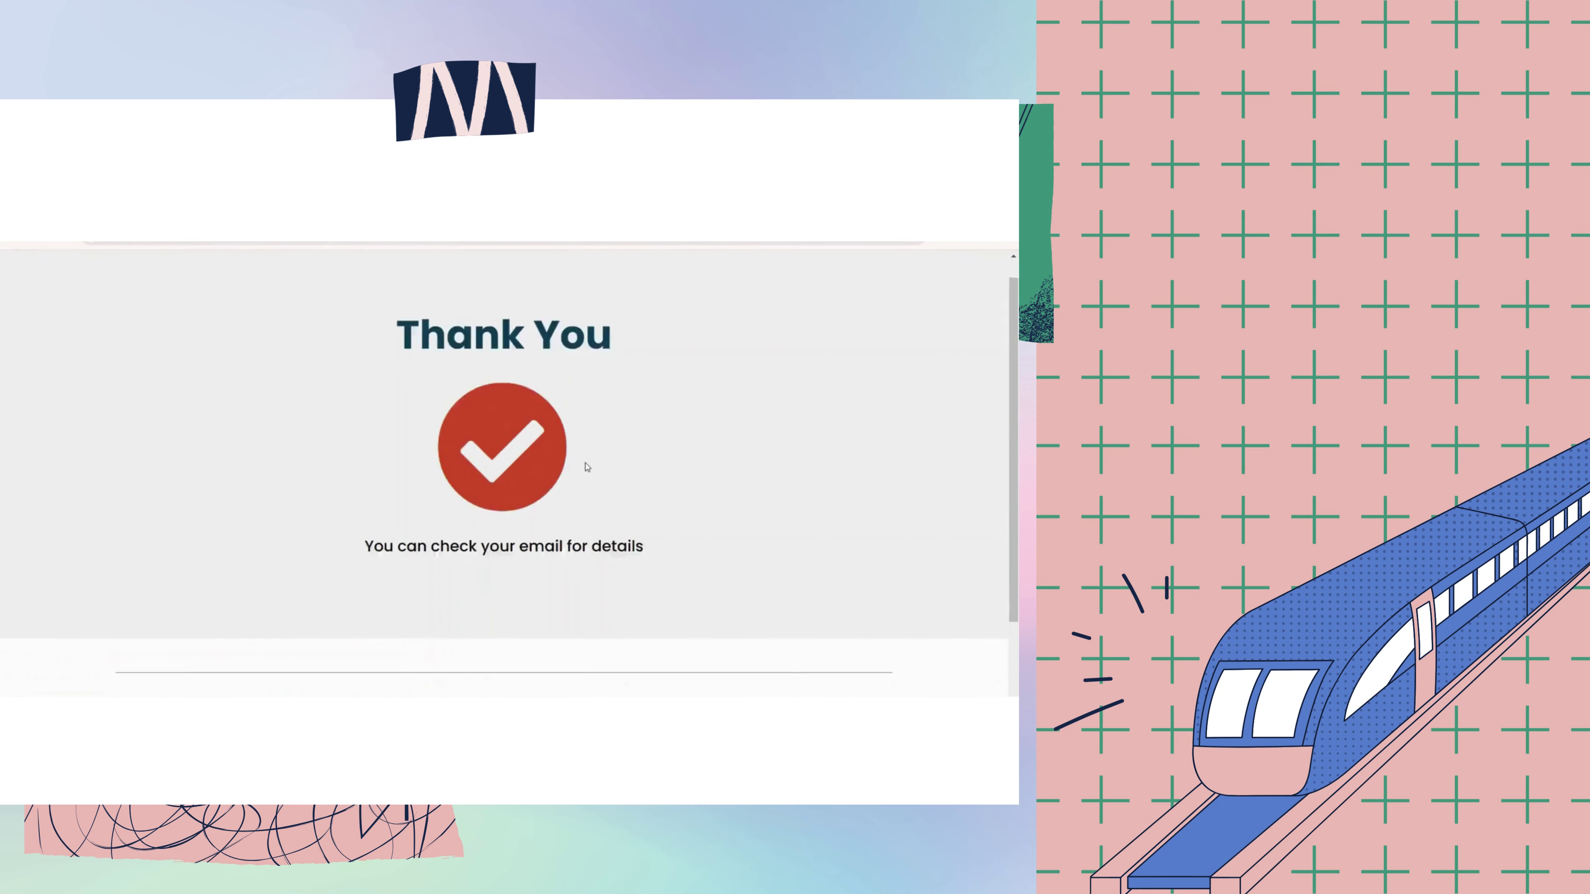
scroll(587, 467, down, 3)
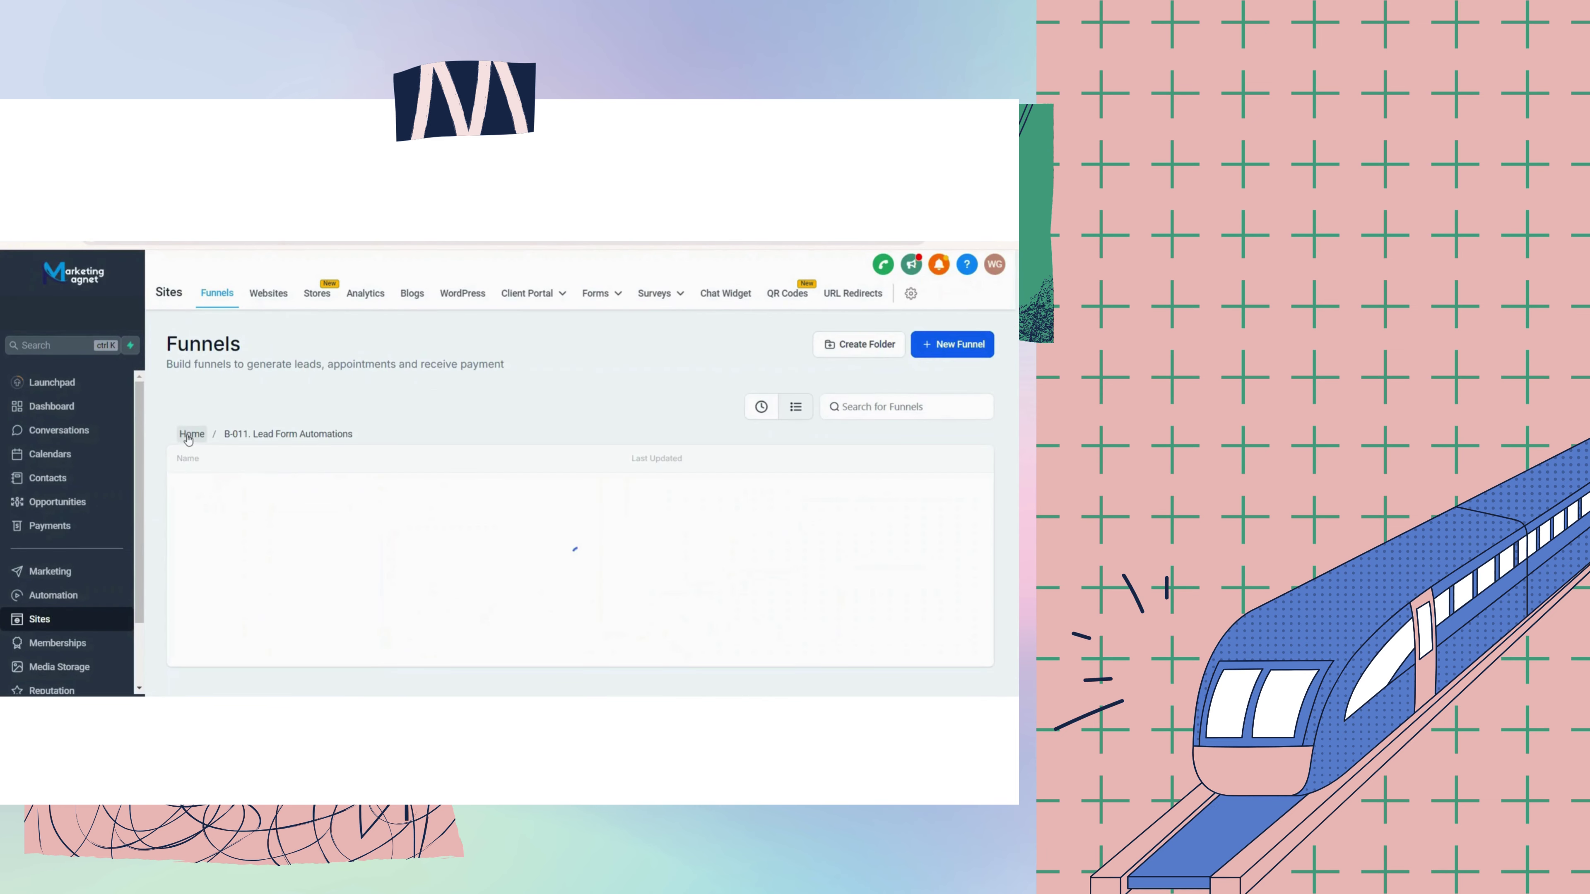
Open B-015. Email Subscription Management Pages from the Subscription Preferences folder and preview its Unsubscribe From Emails page.
click(188, 440)
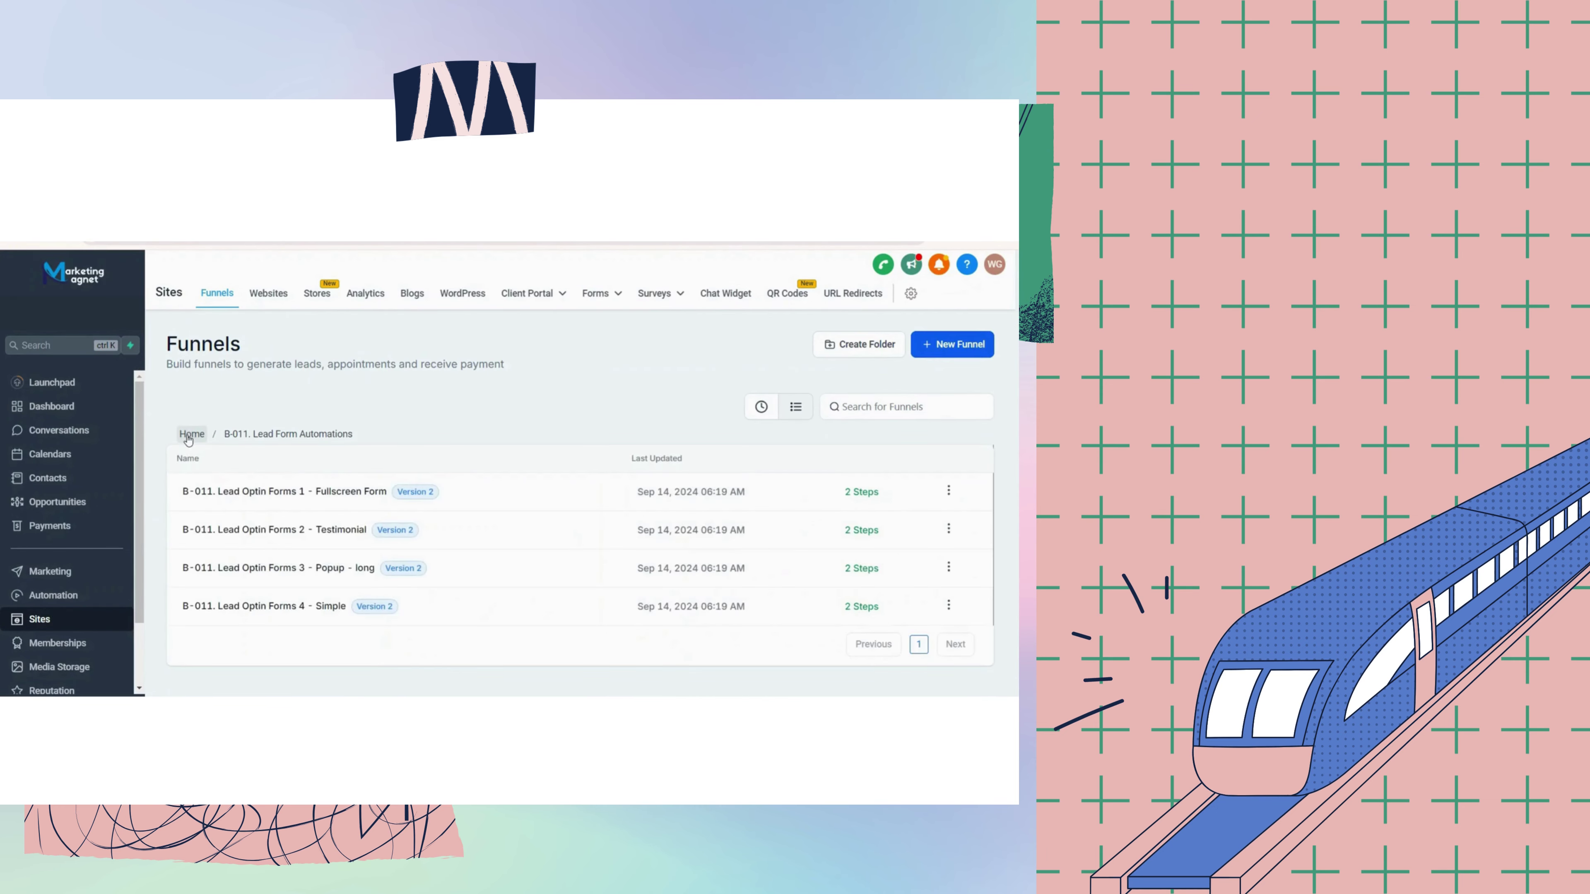
scroll(364, 549, down, 5)
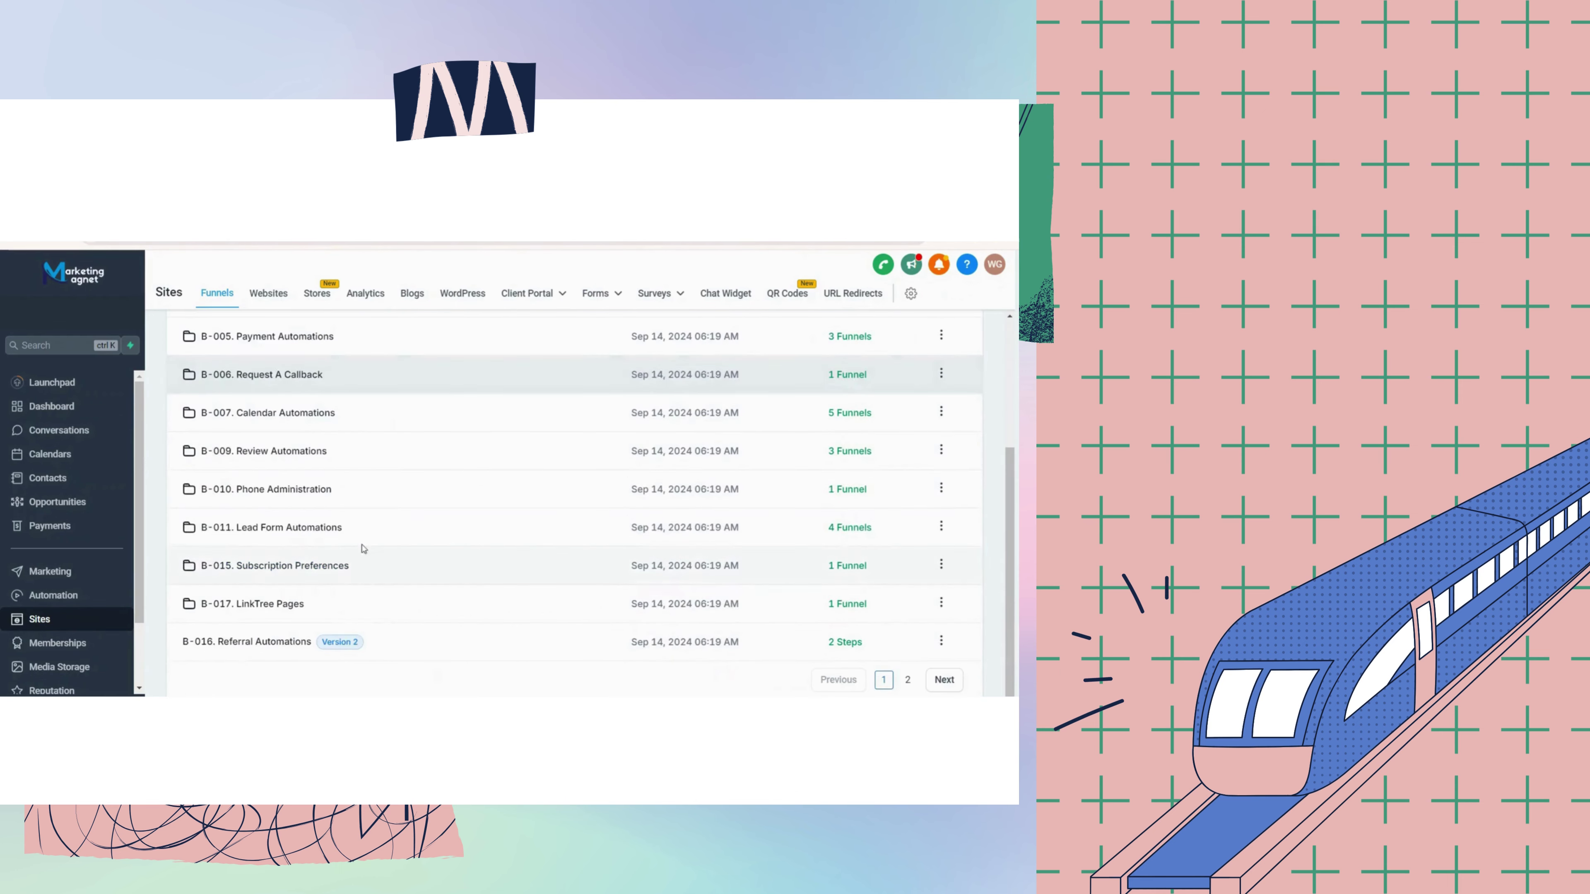
click(306, 566)
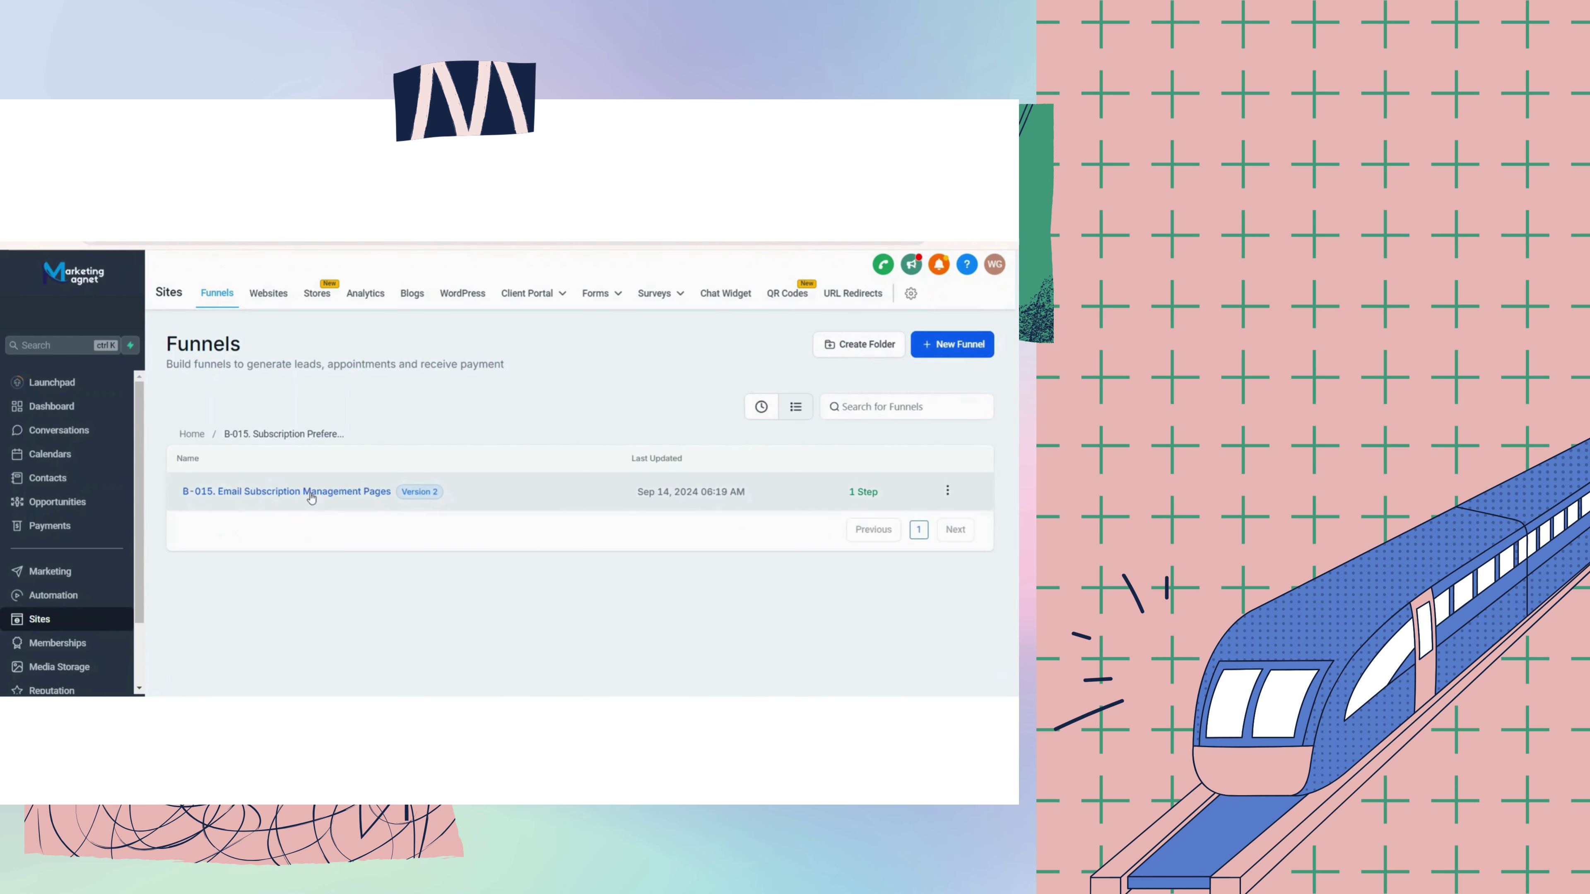
click(313, 494)
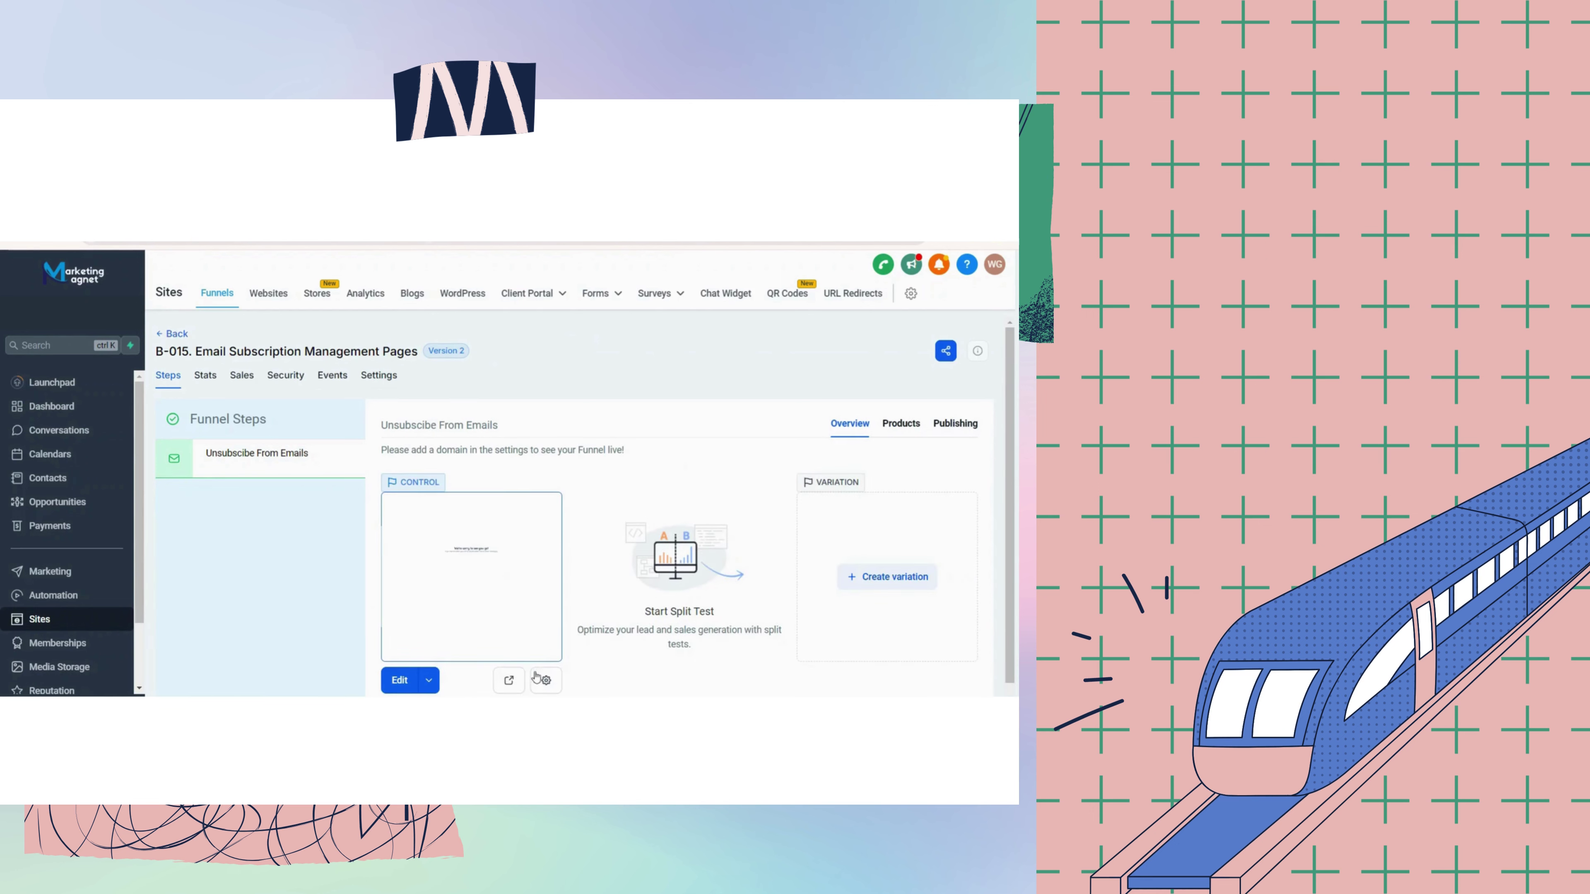
click(447, 513)
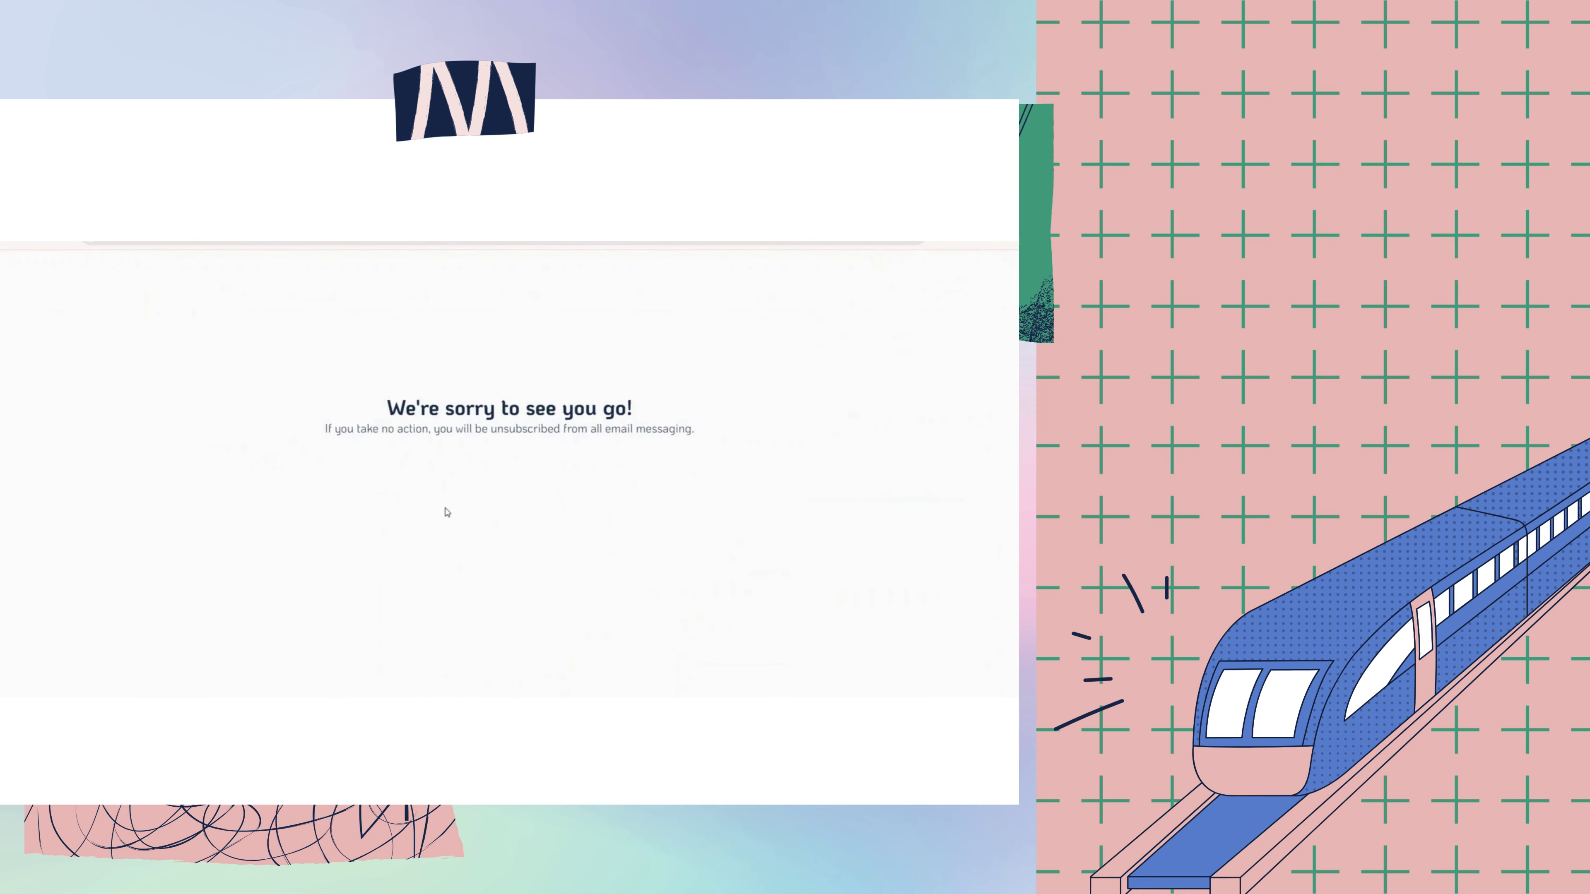
key(ctrl+a)
click(642, 538)
key(Escape)
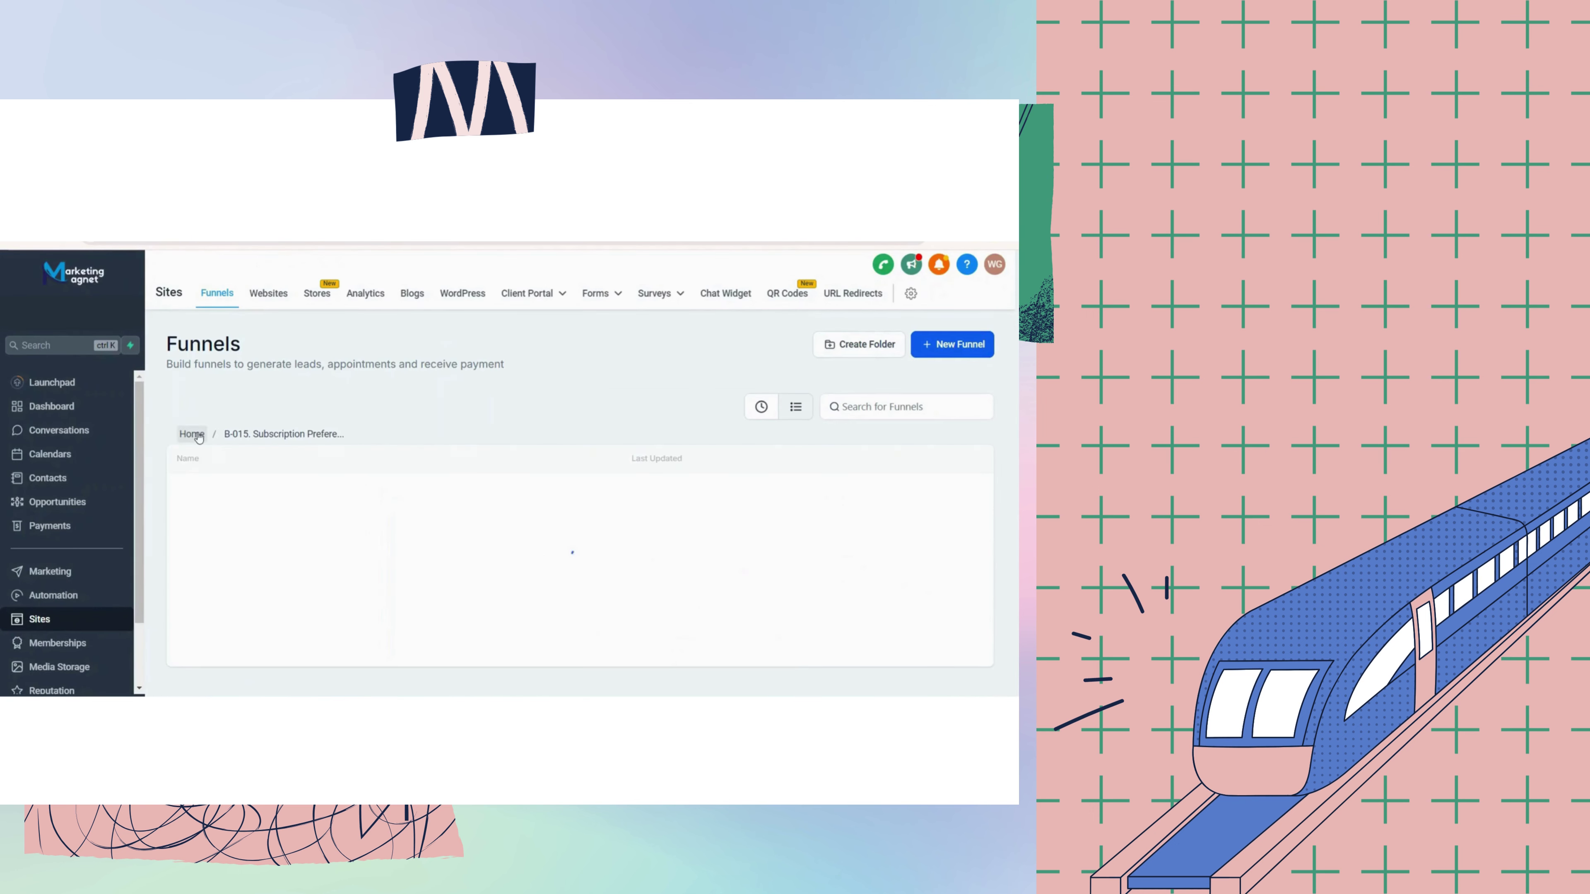
Open B-017. Linktree Pages from the LinkTree Pages folder and preview its Outline Buttons and Solid Buttons pages, including the contact form popup.
click(191, 434)
scroll(281, 603, down, 5)
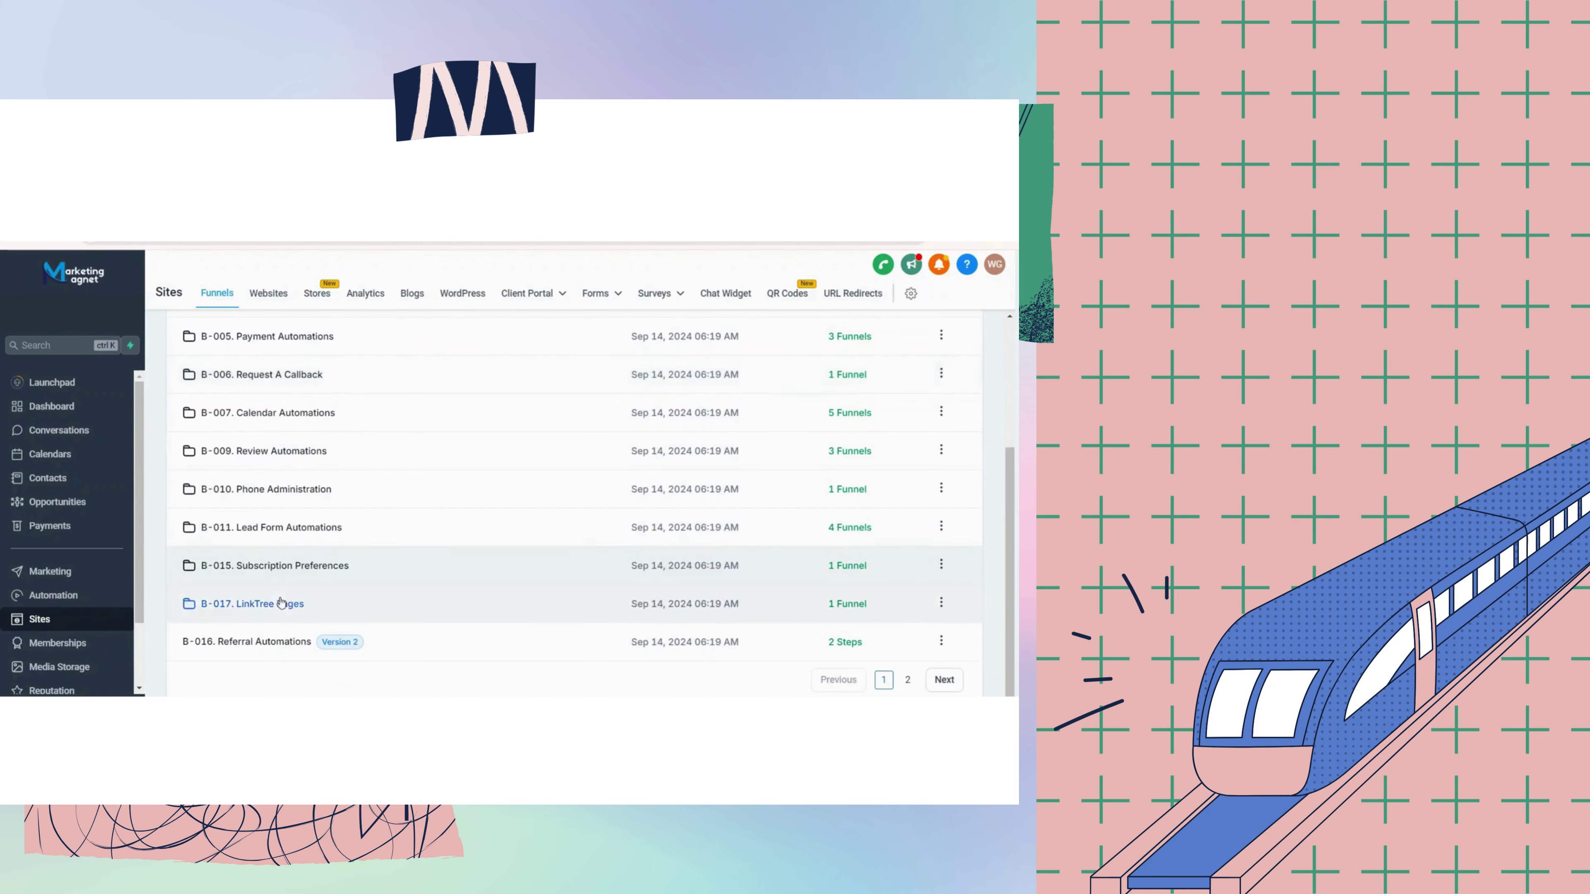
click(281, 603)
click(270, 492)
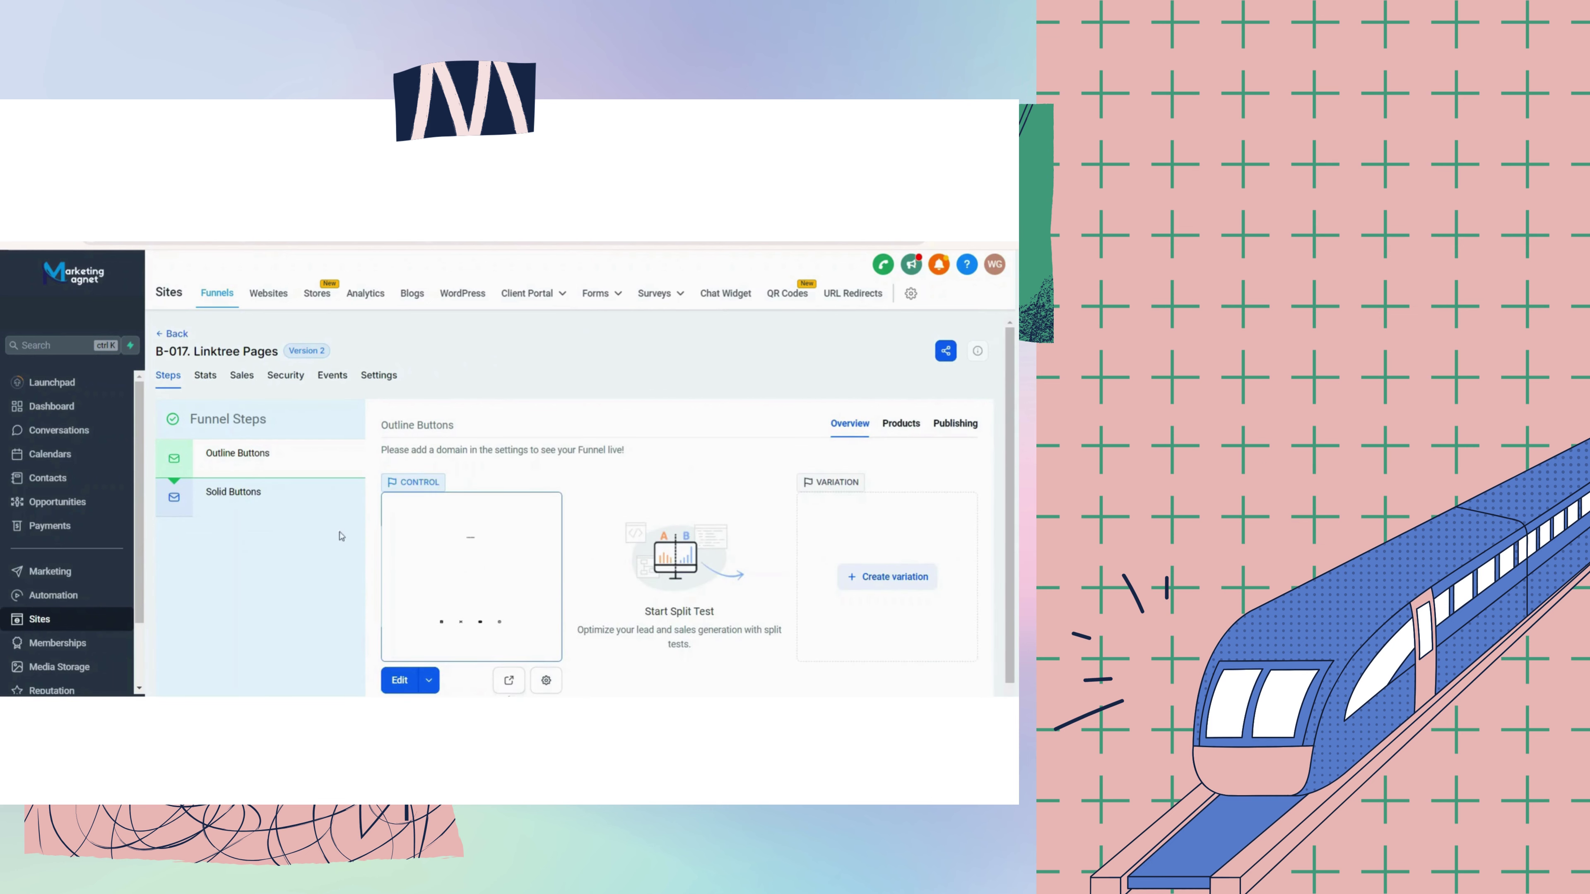
click(331, 498)
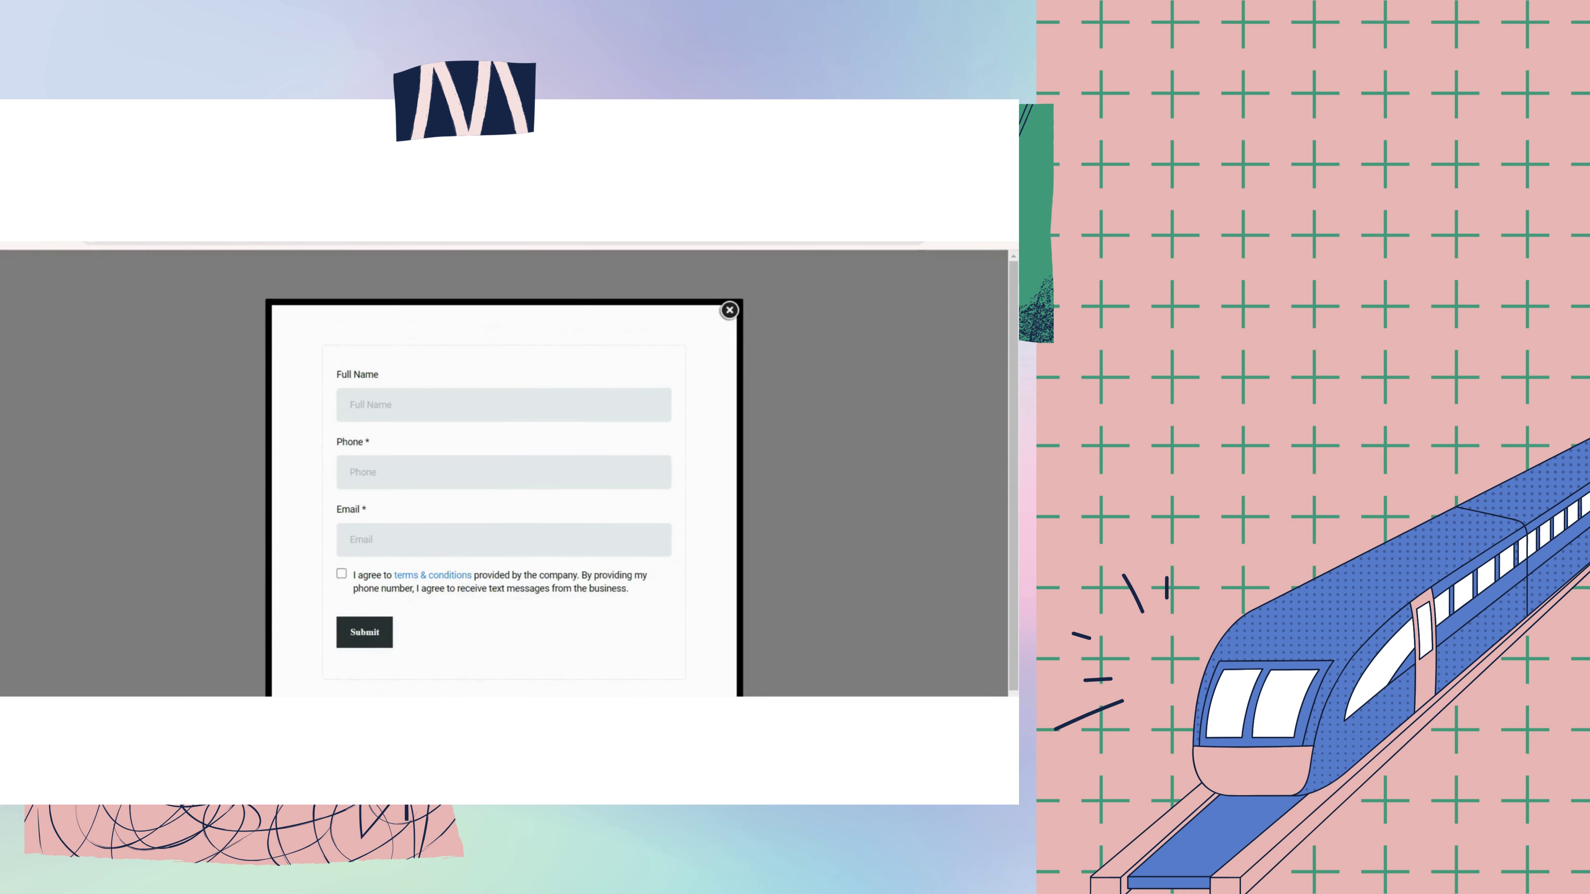
scroll(630, 481, down, 1)
click(730, 269)
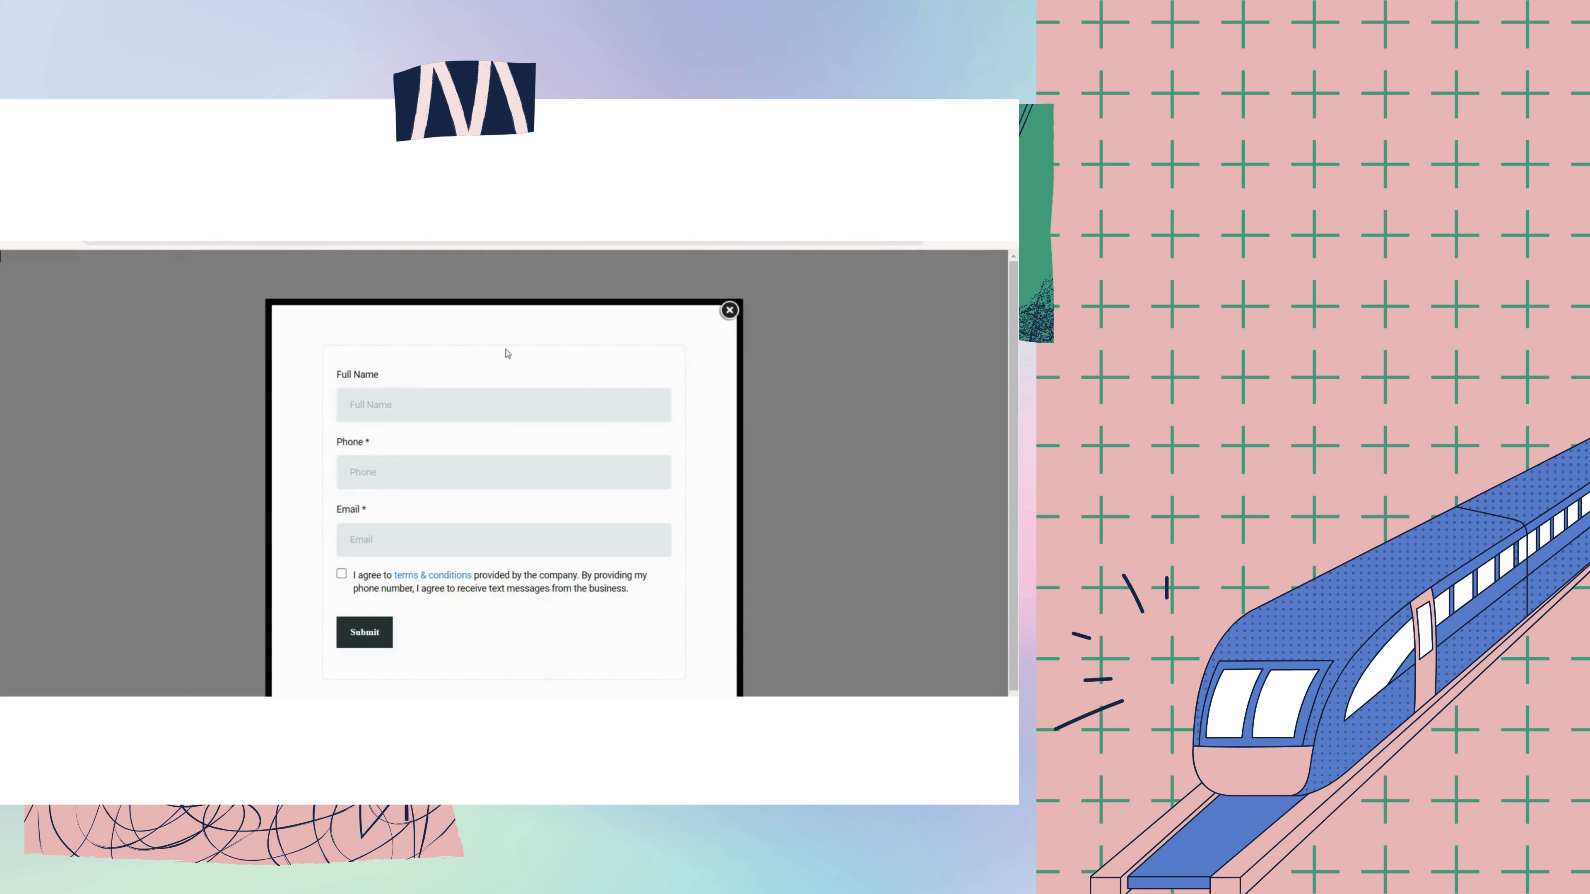
scroll(627, 493, down, 1)
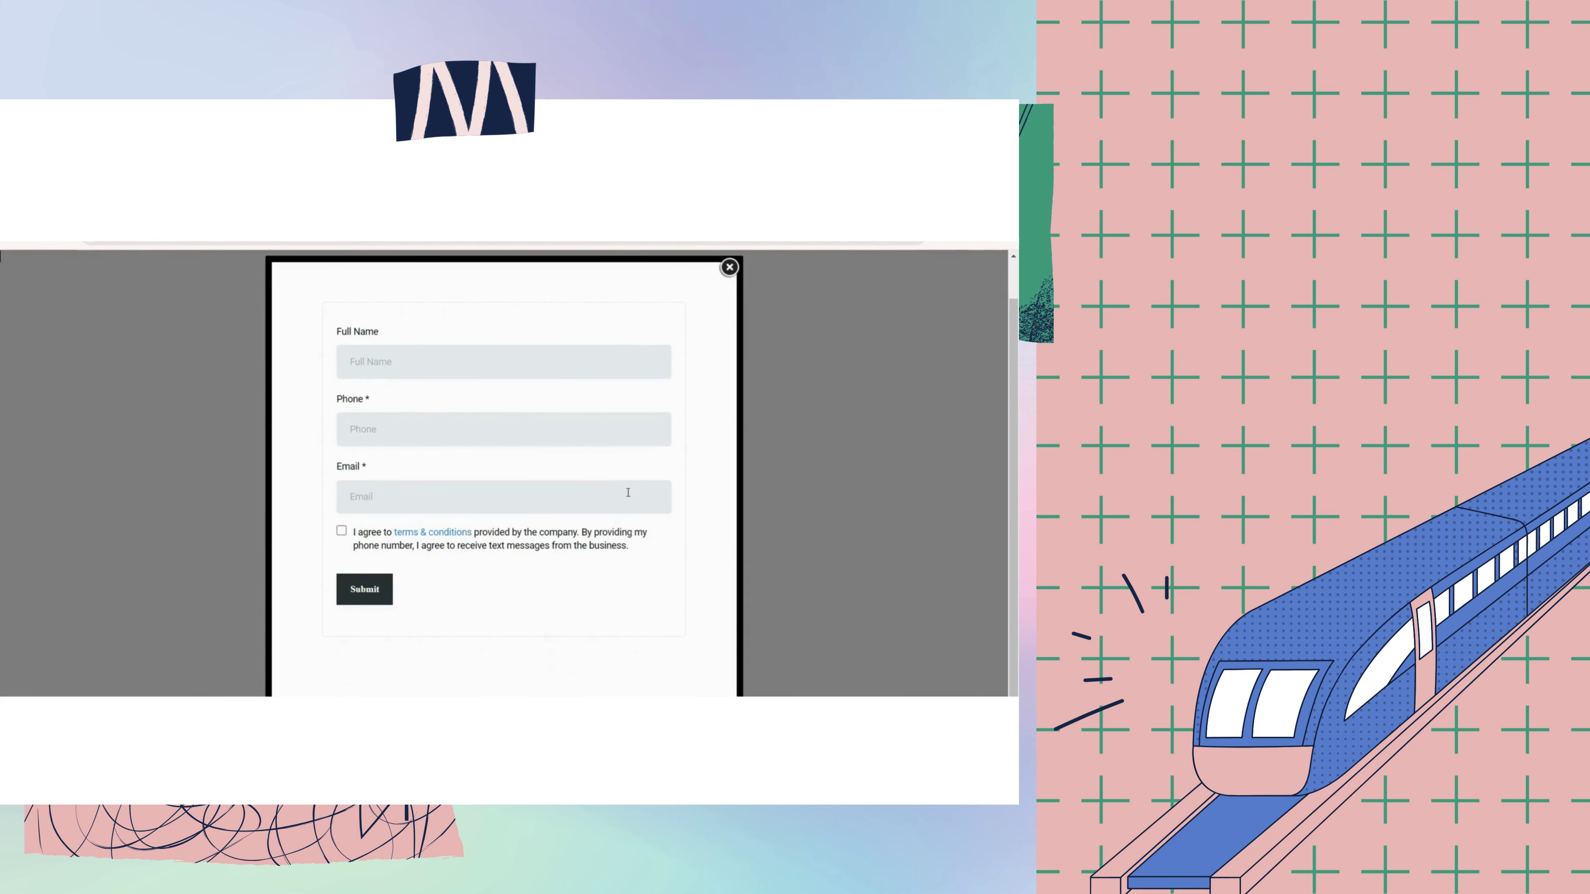
click(730, 269)
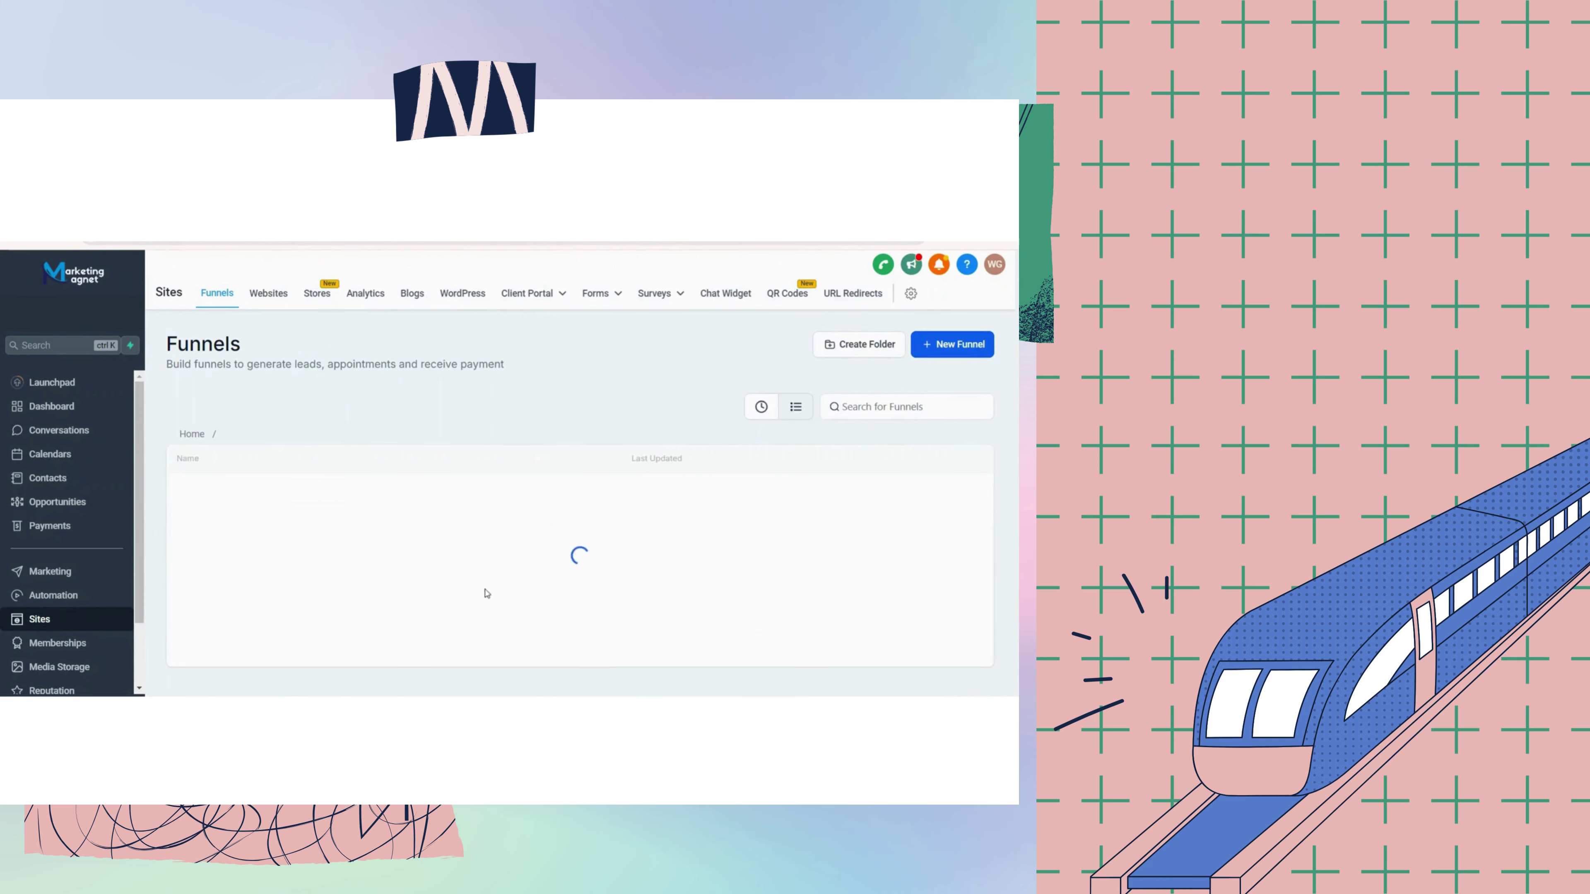
Open the B-016. Referral Automations funnel and preview its Referral Form and Thank You pages.
click(194, 436)
scroll(347, 583, down, 4)
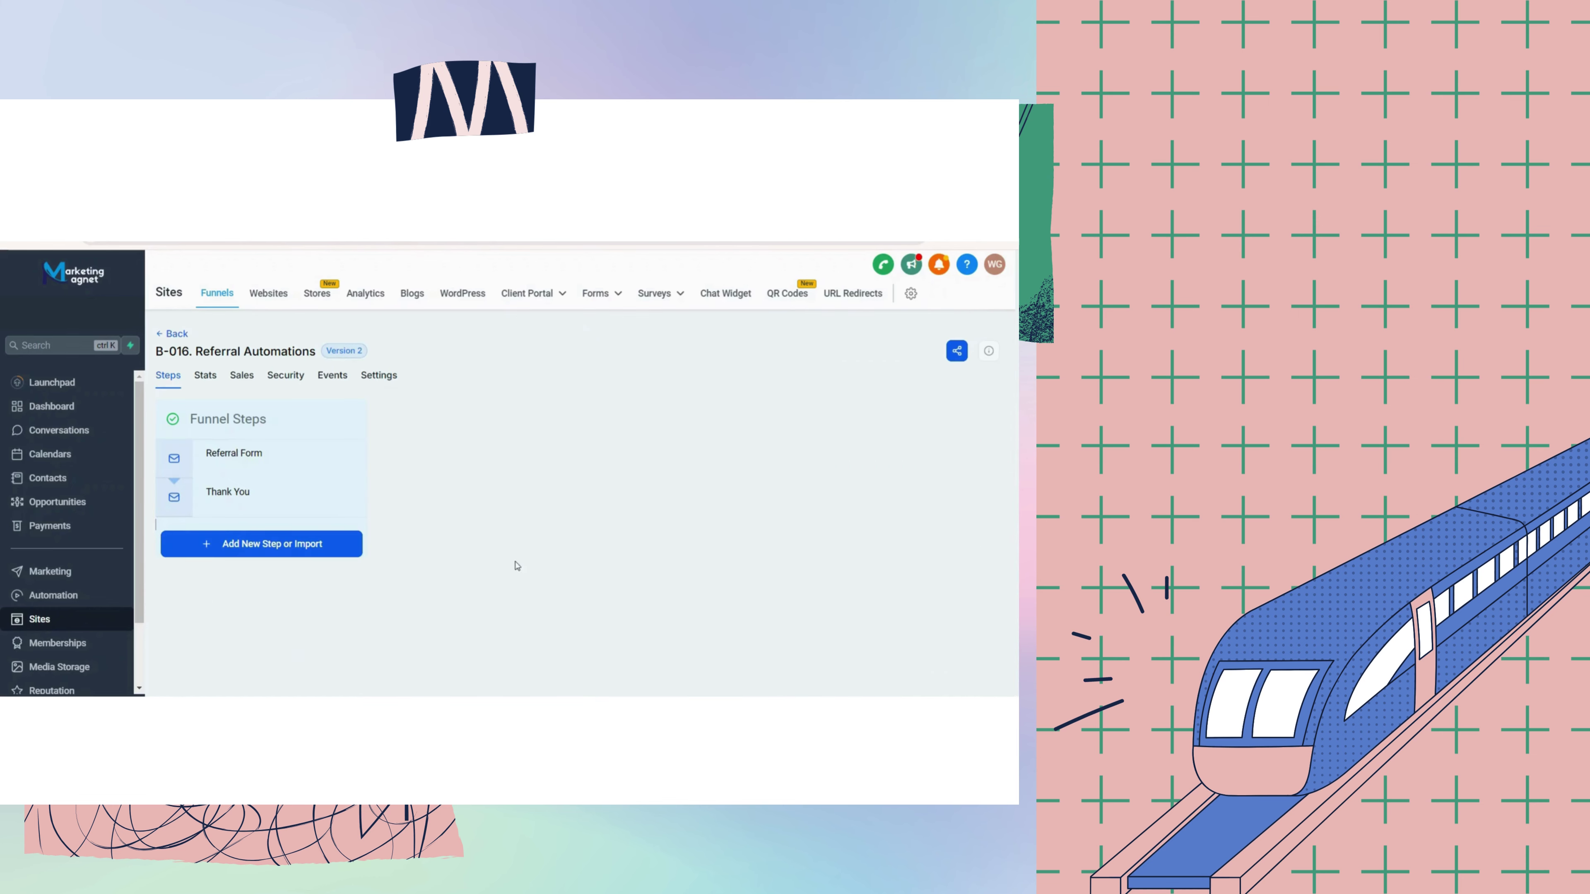
click(249, 505)
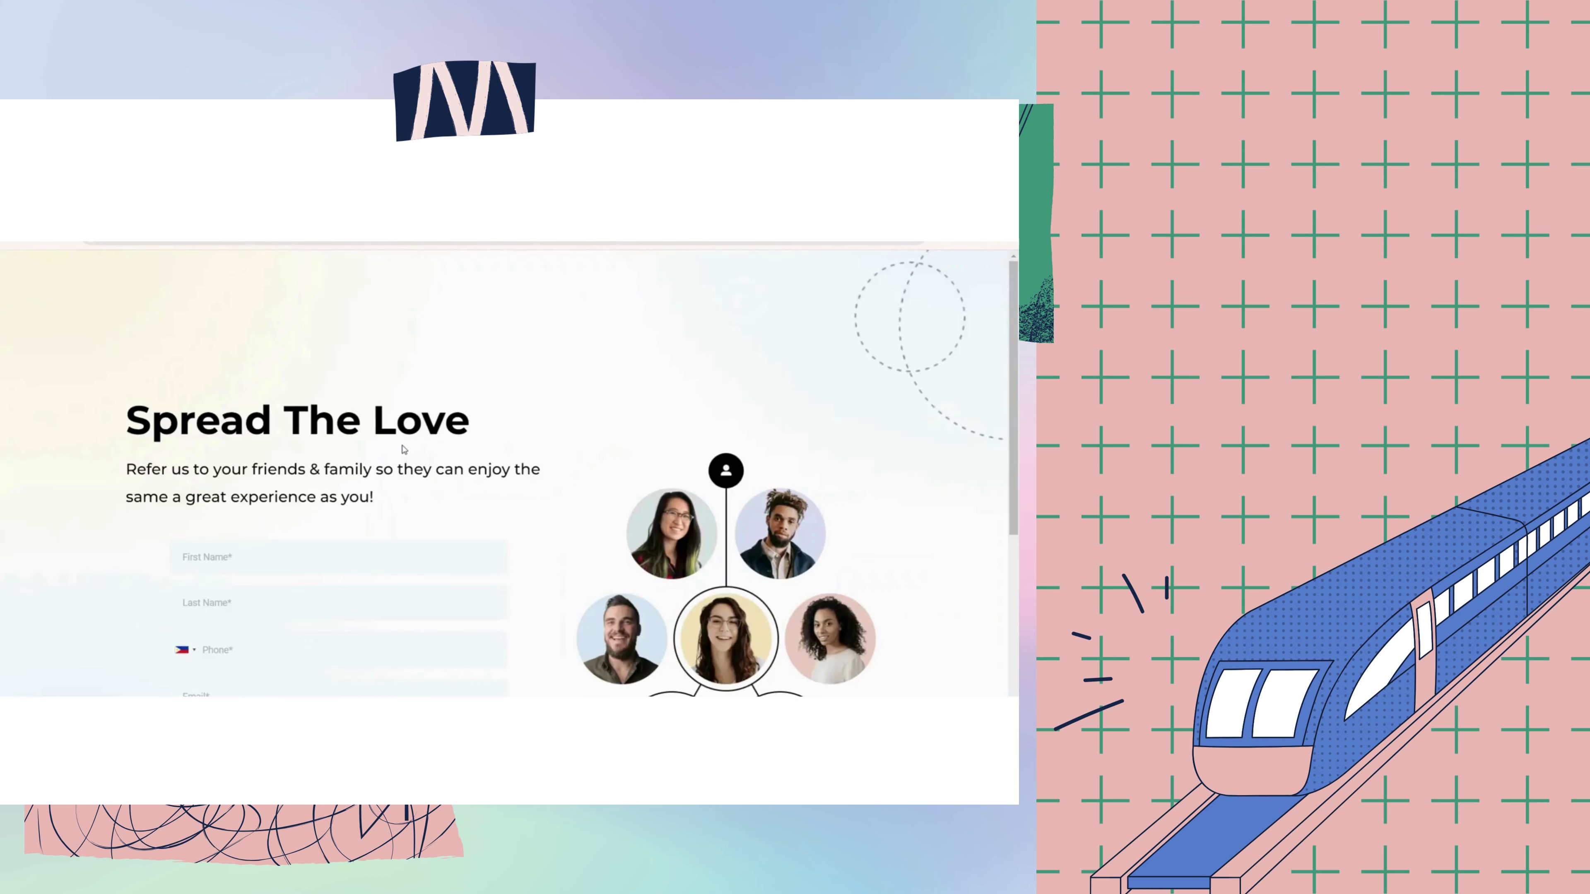
scroll(402, 442, down, 5)
scroll(402, 442, up, 2)
key(ctrl+a)
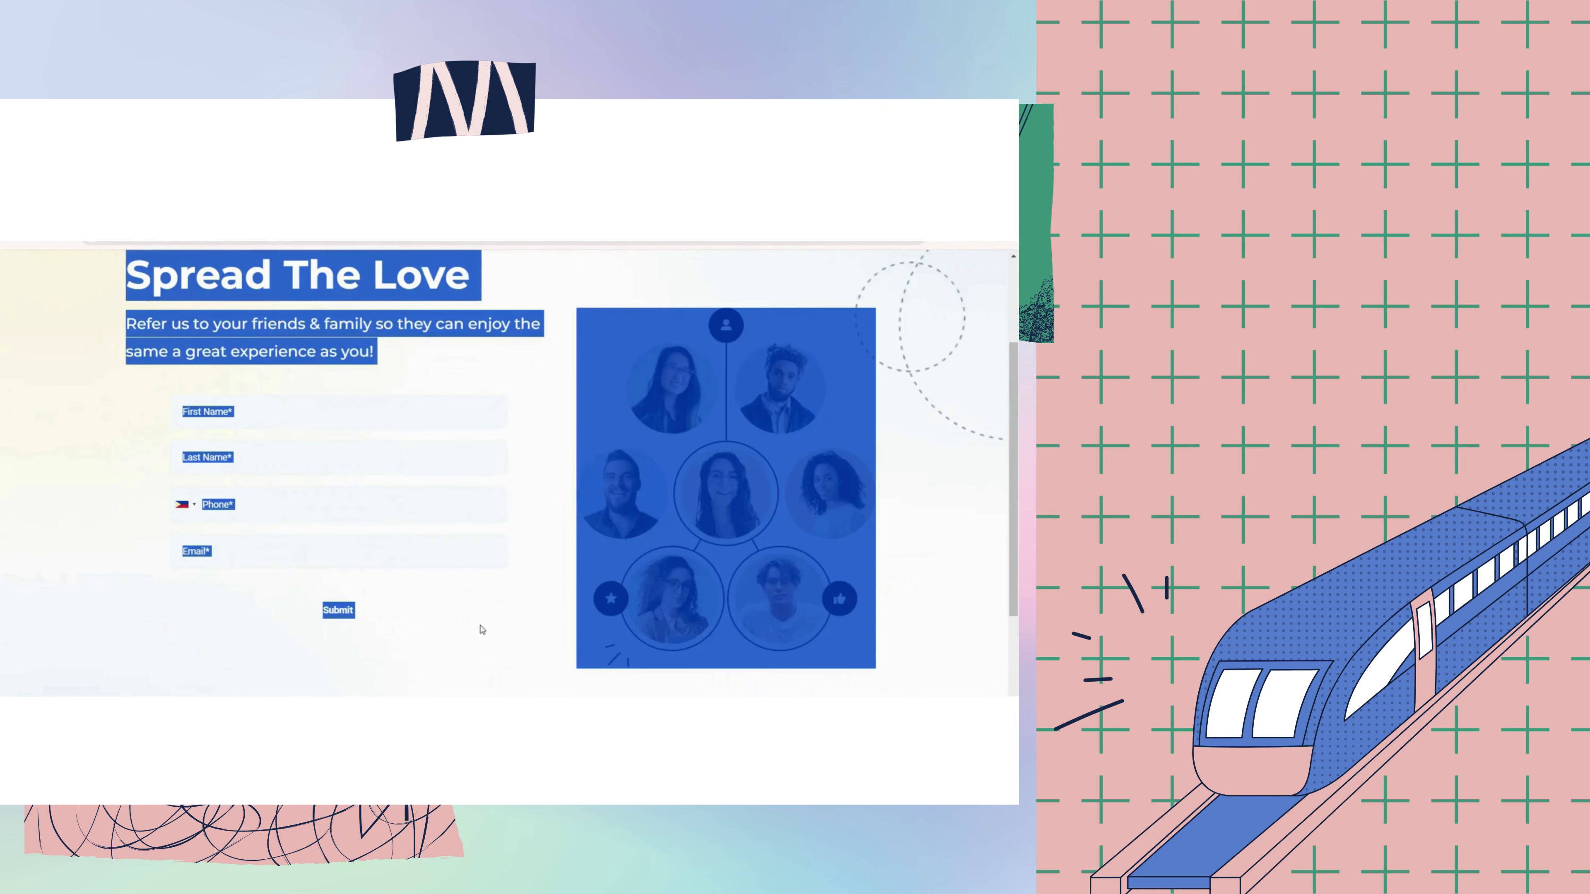
scroll(482, 629, down, 3)
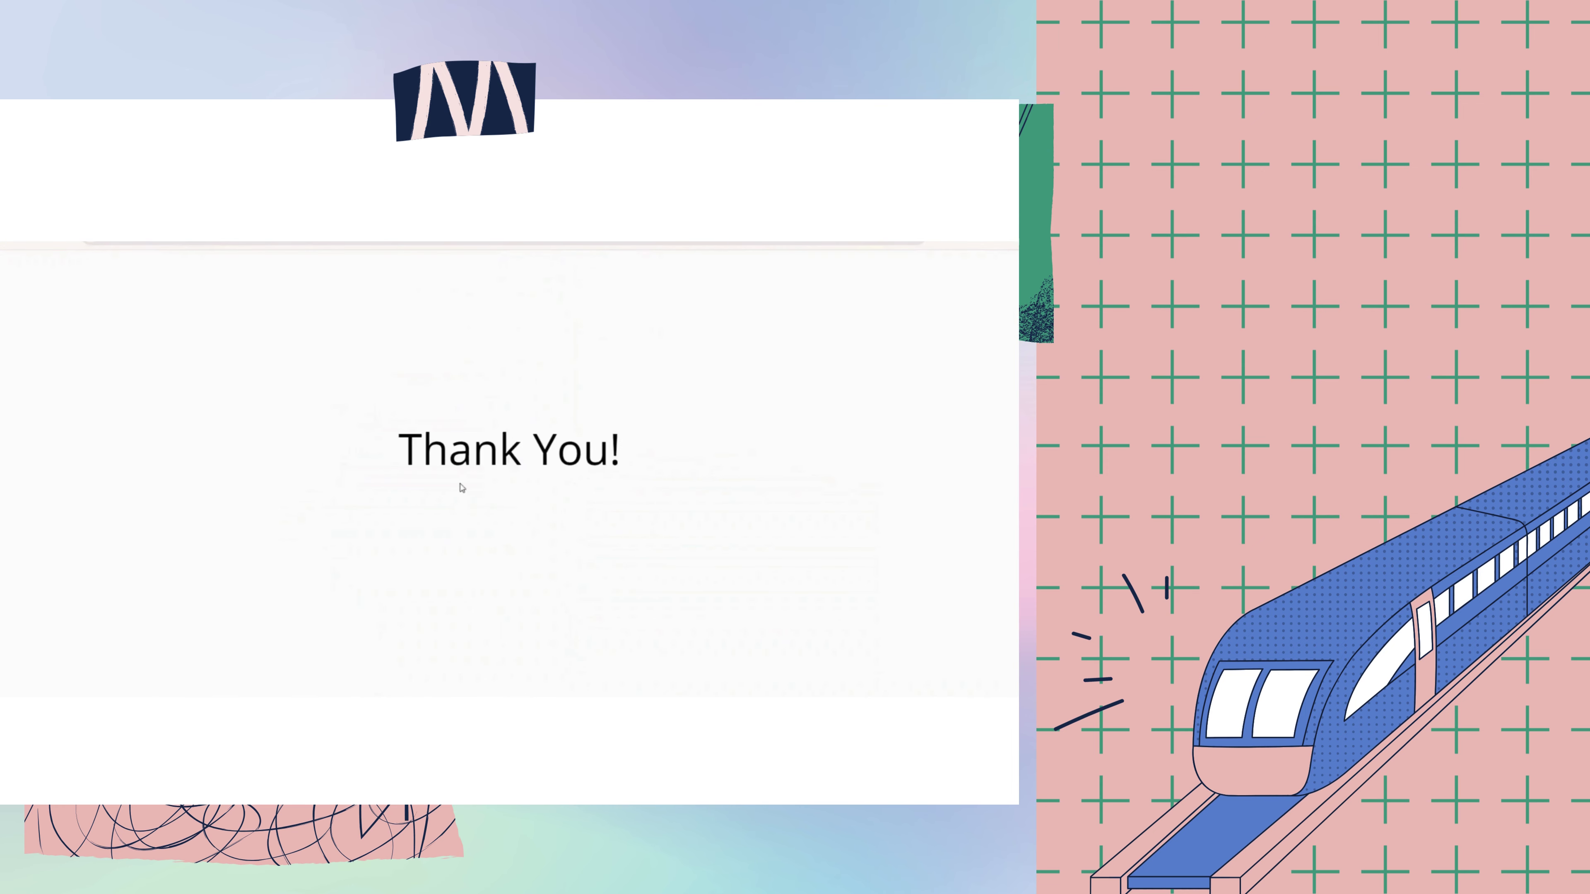
key(ctrl+a)
click(479, 515)
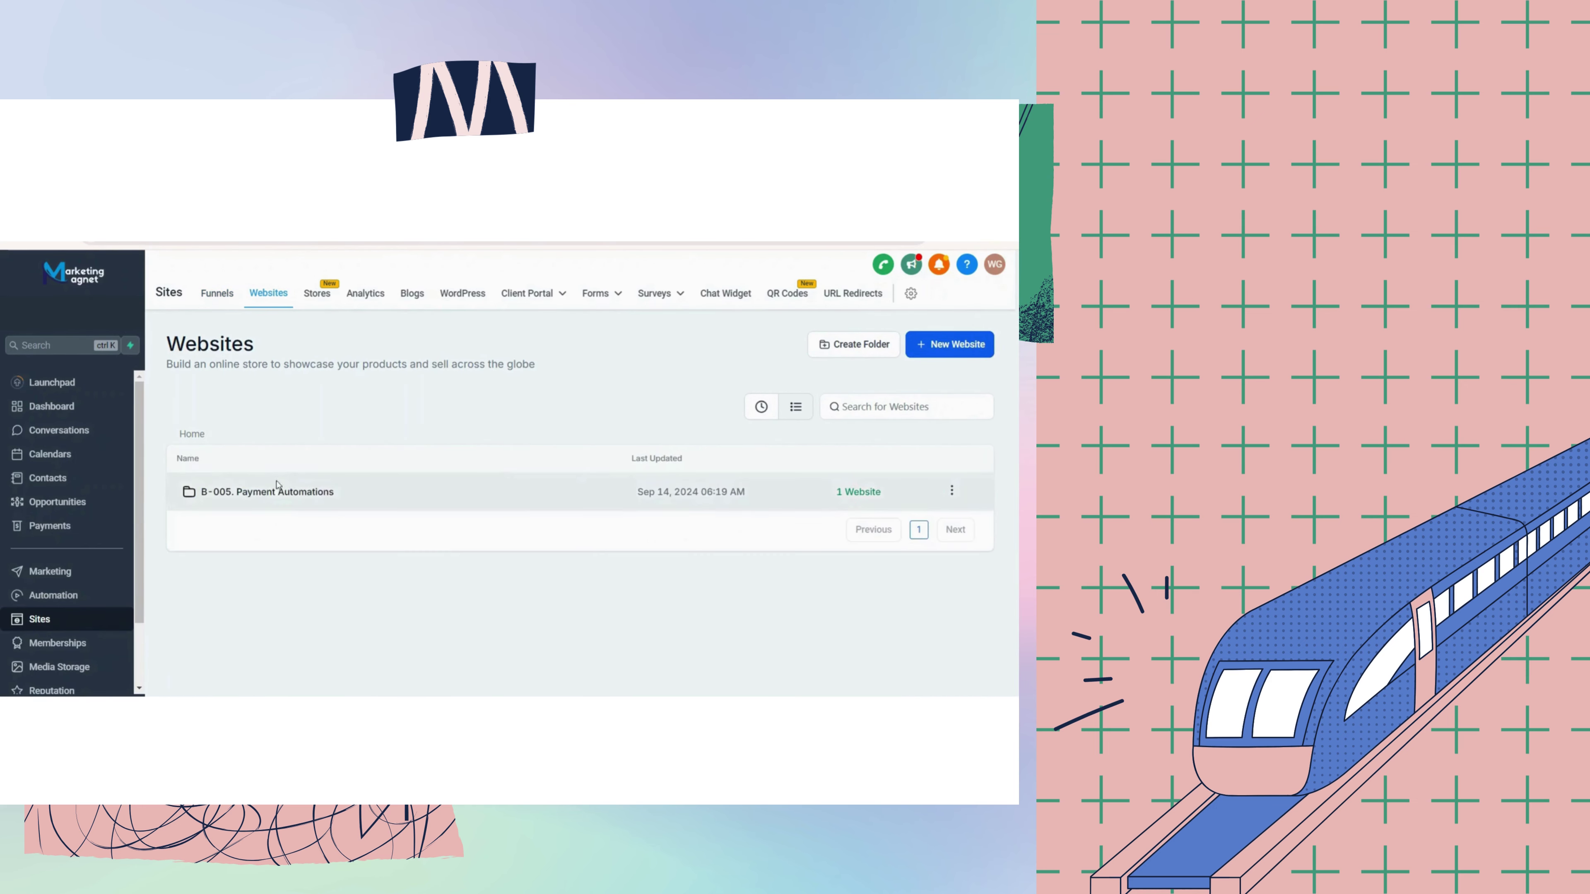
Open B-005. Refund/Return Policy Website Page from the websites' Payment Automations folder and read through the Refund/Return Policy page preview.
click(259, 491)
click(354, 493)
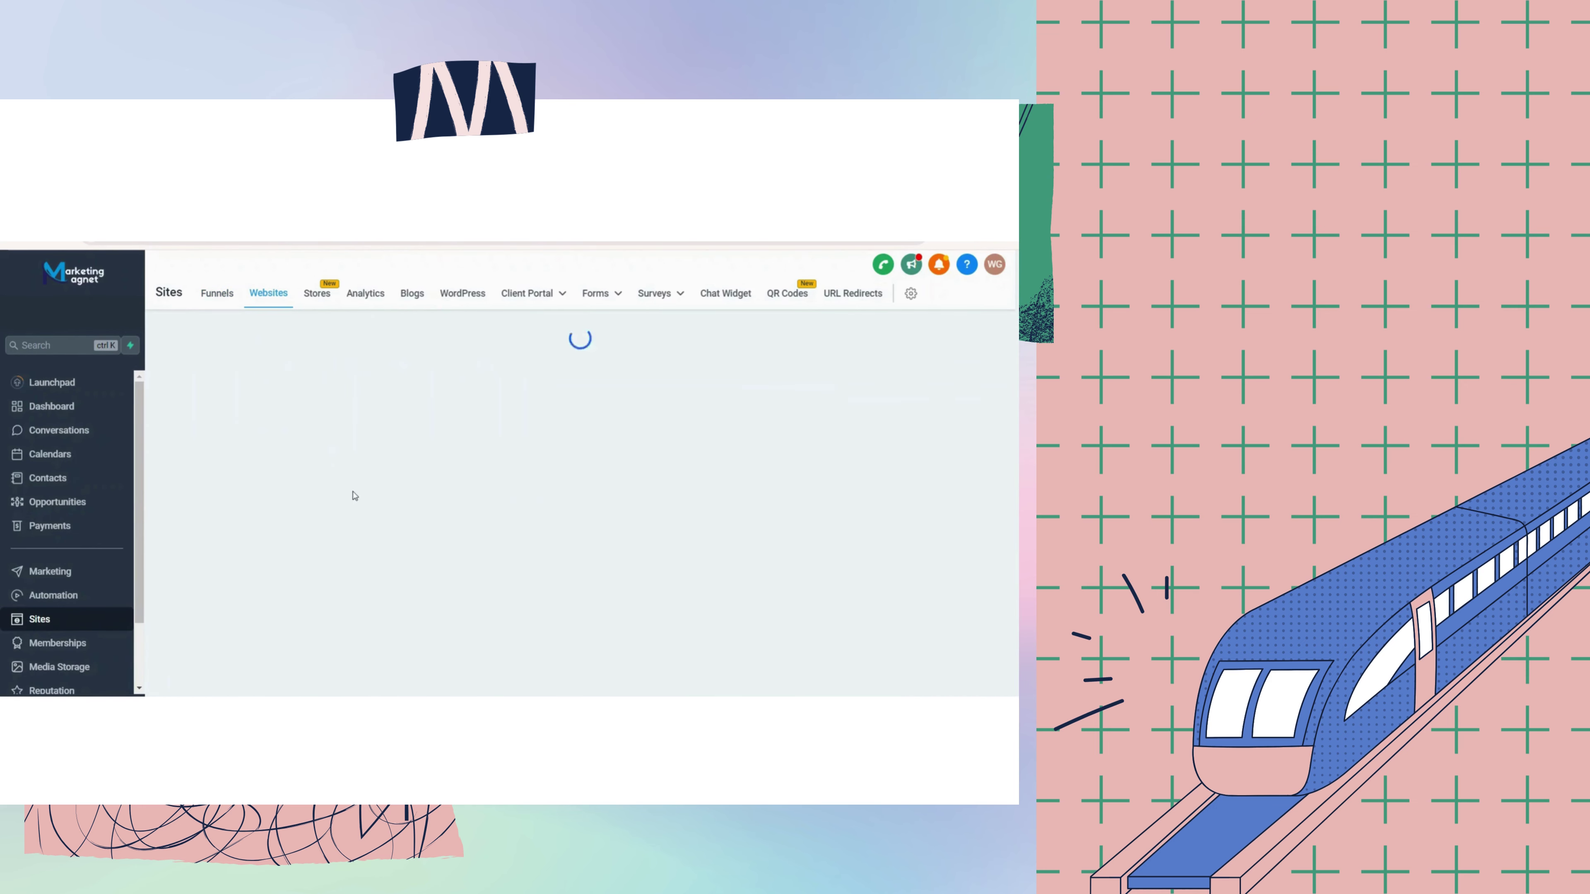
click(334, 596)
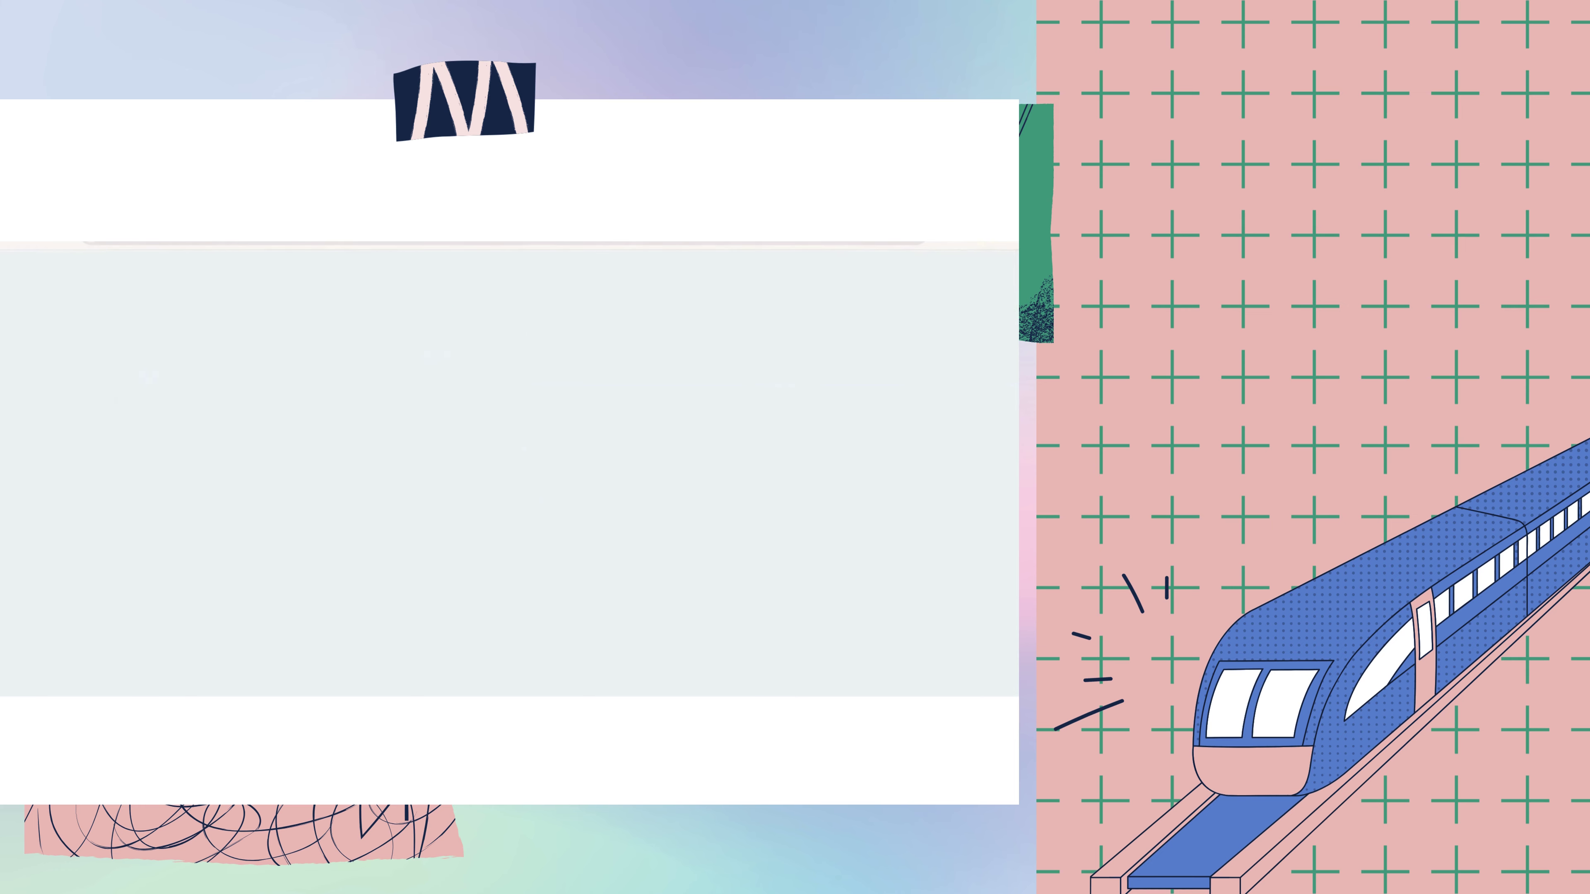
scroll(459, 563, down, 8)
scroll(459, 562, down, 6)
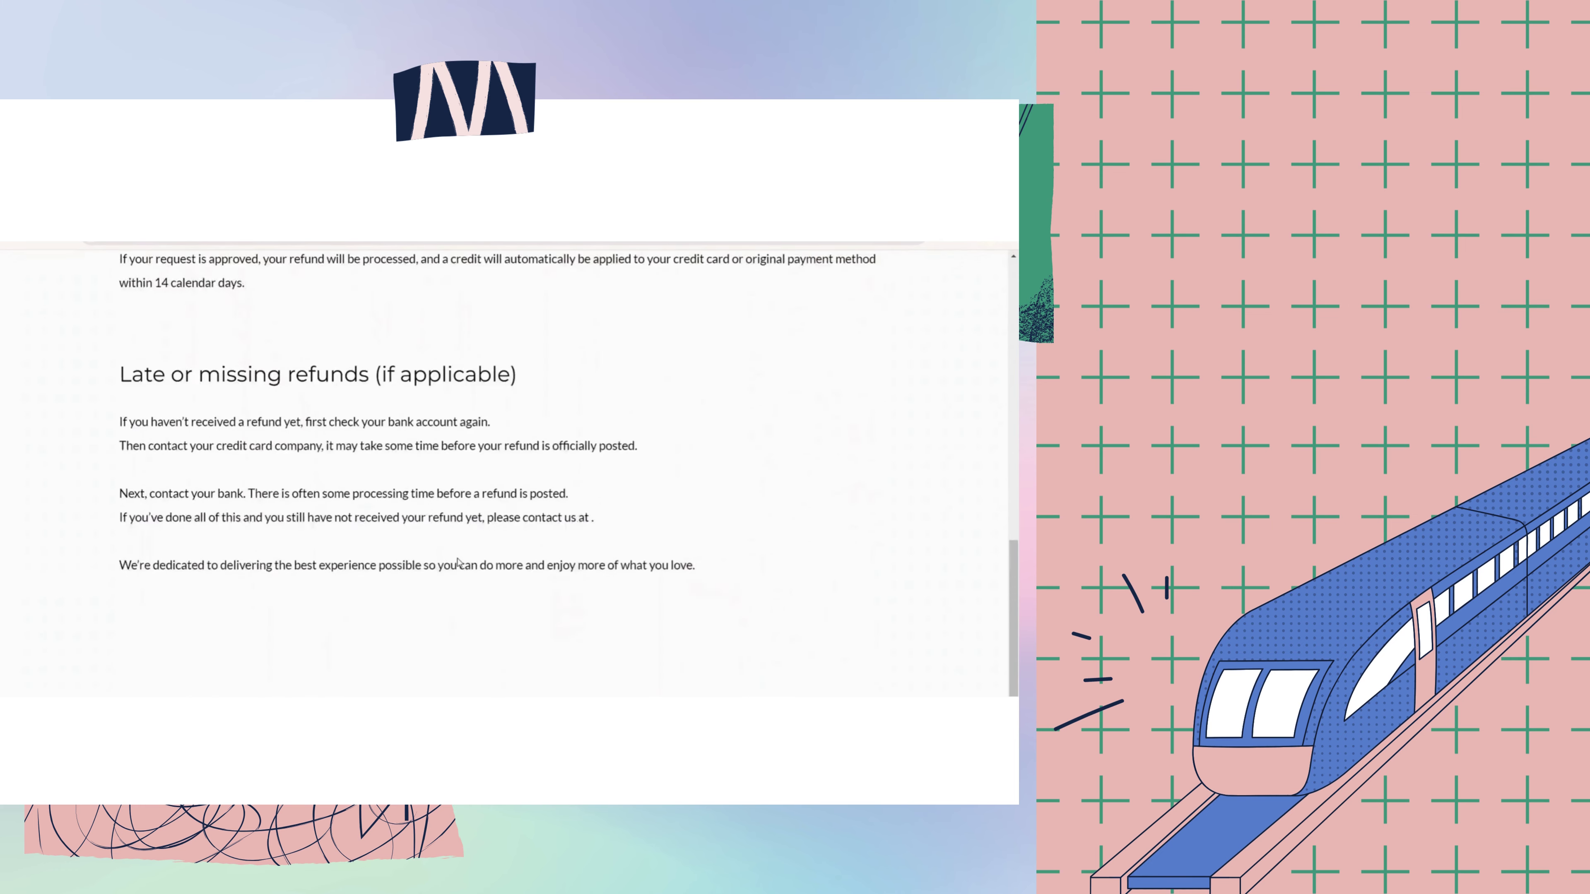
click(181, 204)
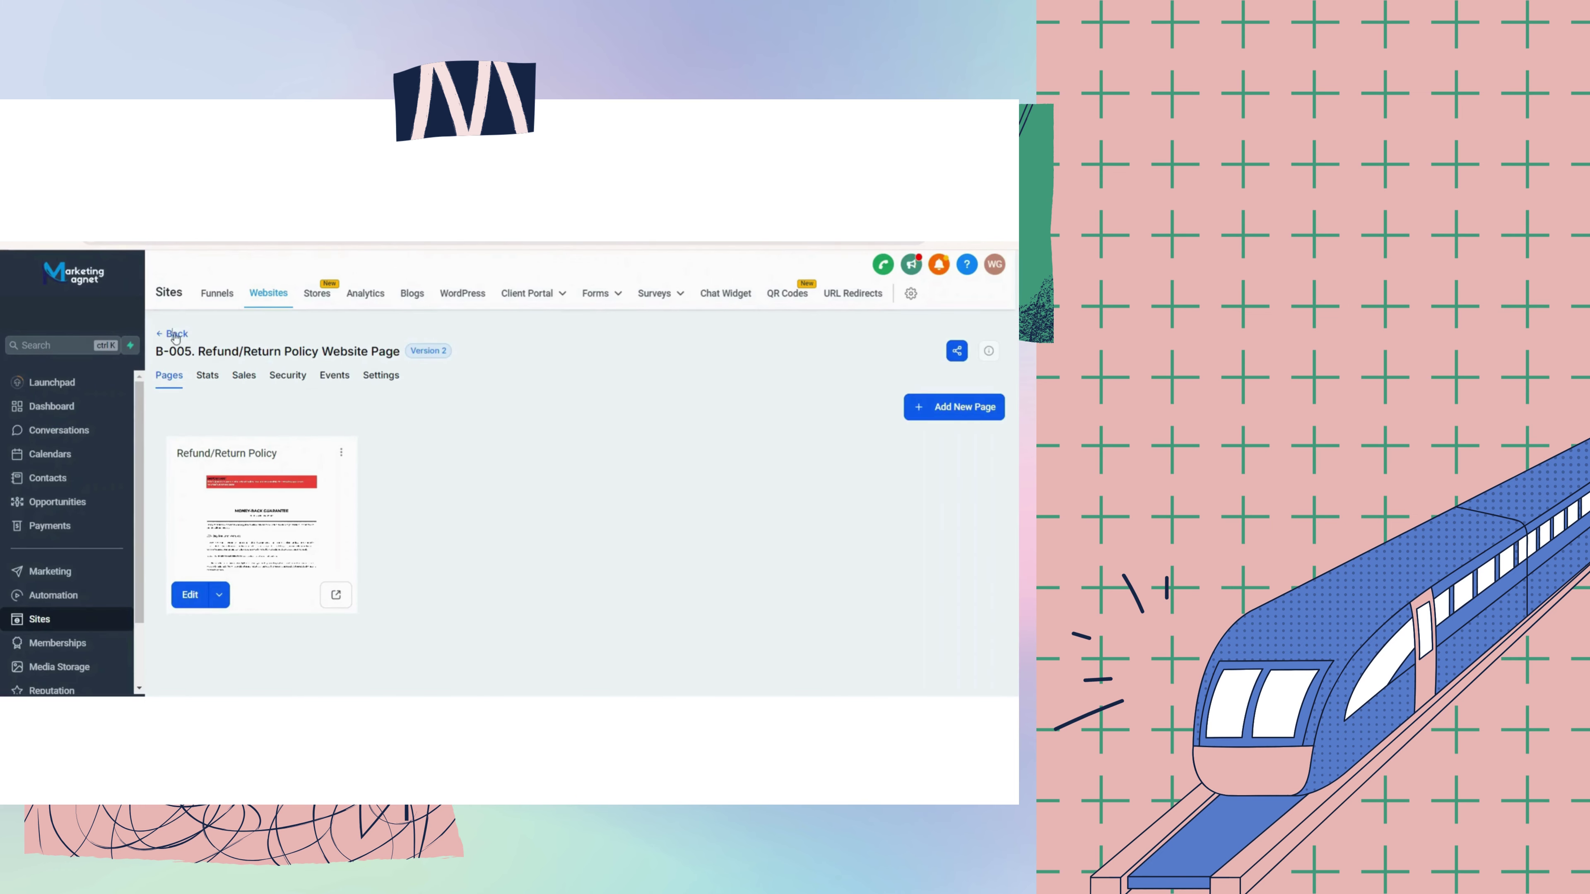
click(177, 333)
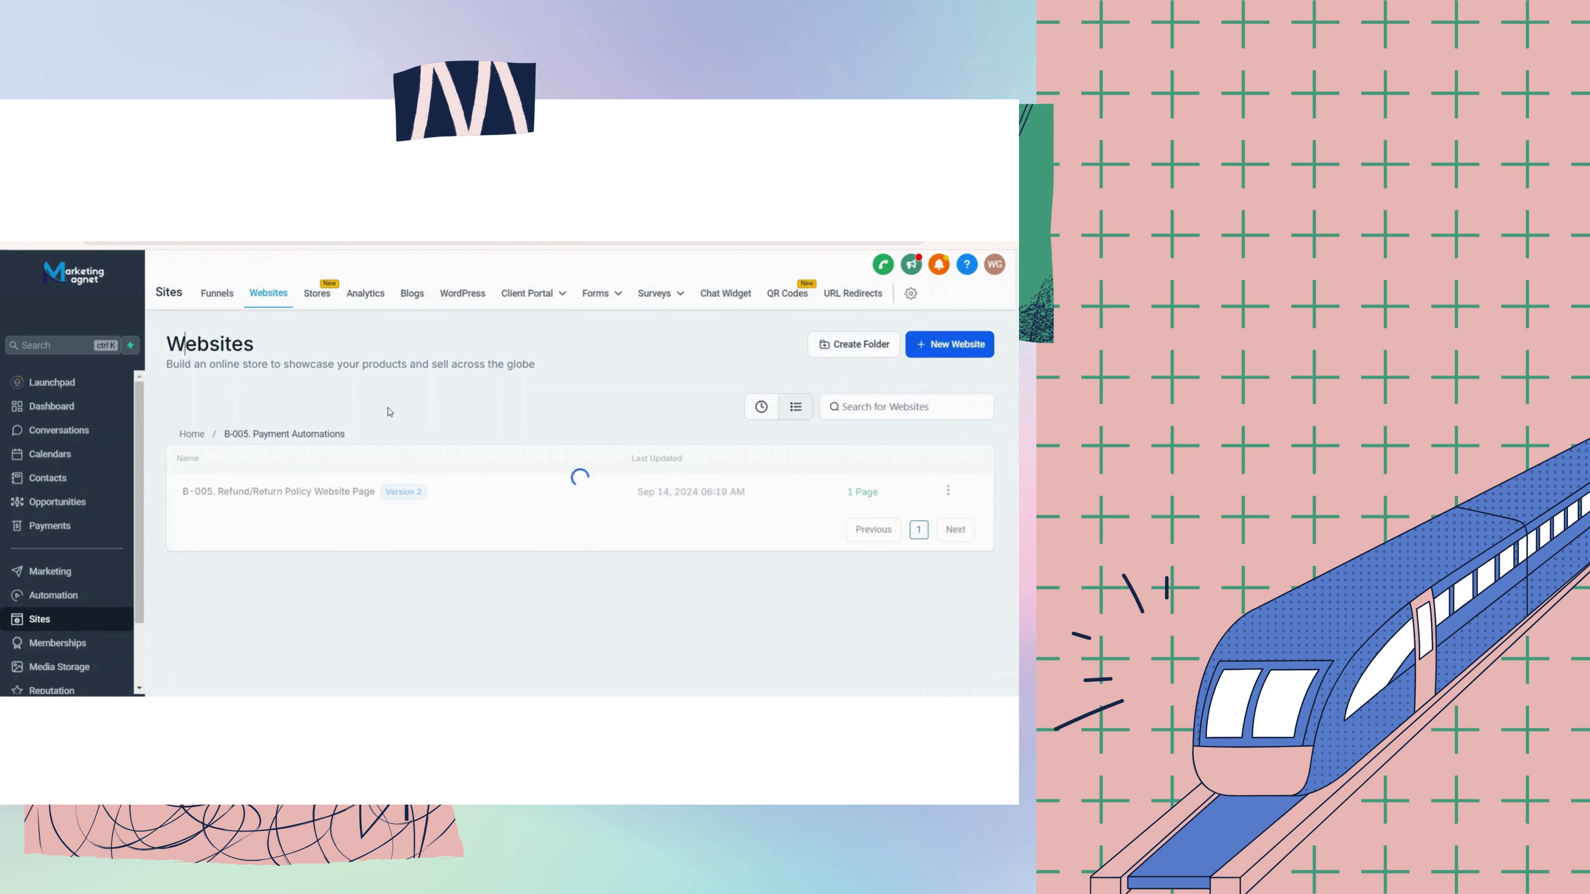
Switch to the form builder and open B-003-WCI. Update Bad Contact Info from the B-003. List Cleanup/MGMT folder.
mouse_move(594, 293)
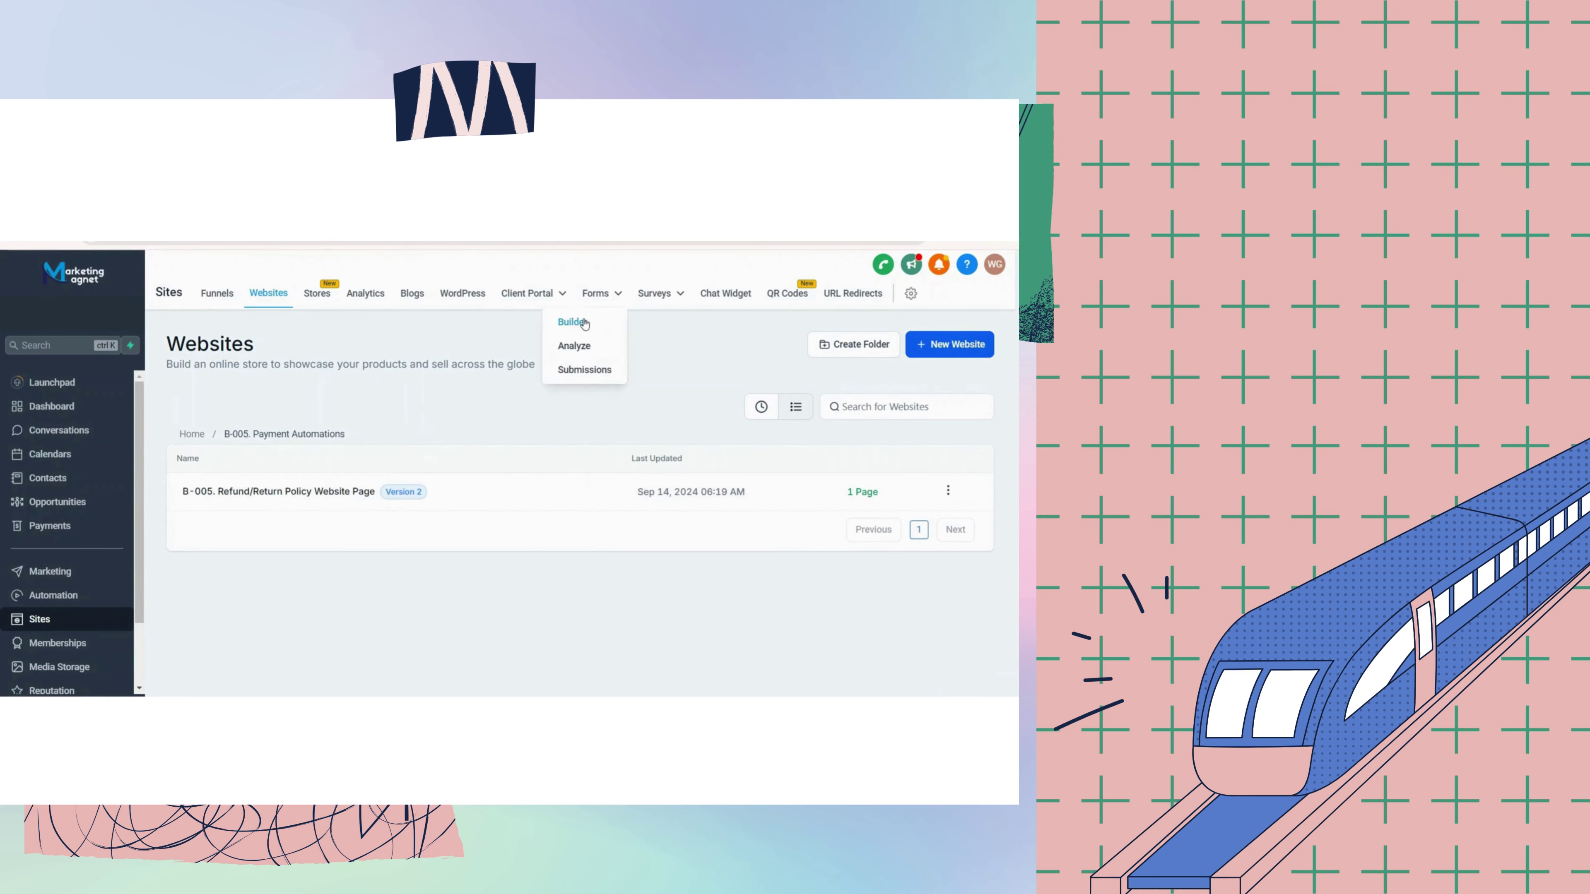
click(585, 323)
scroll(464, 501, down, 5)
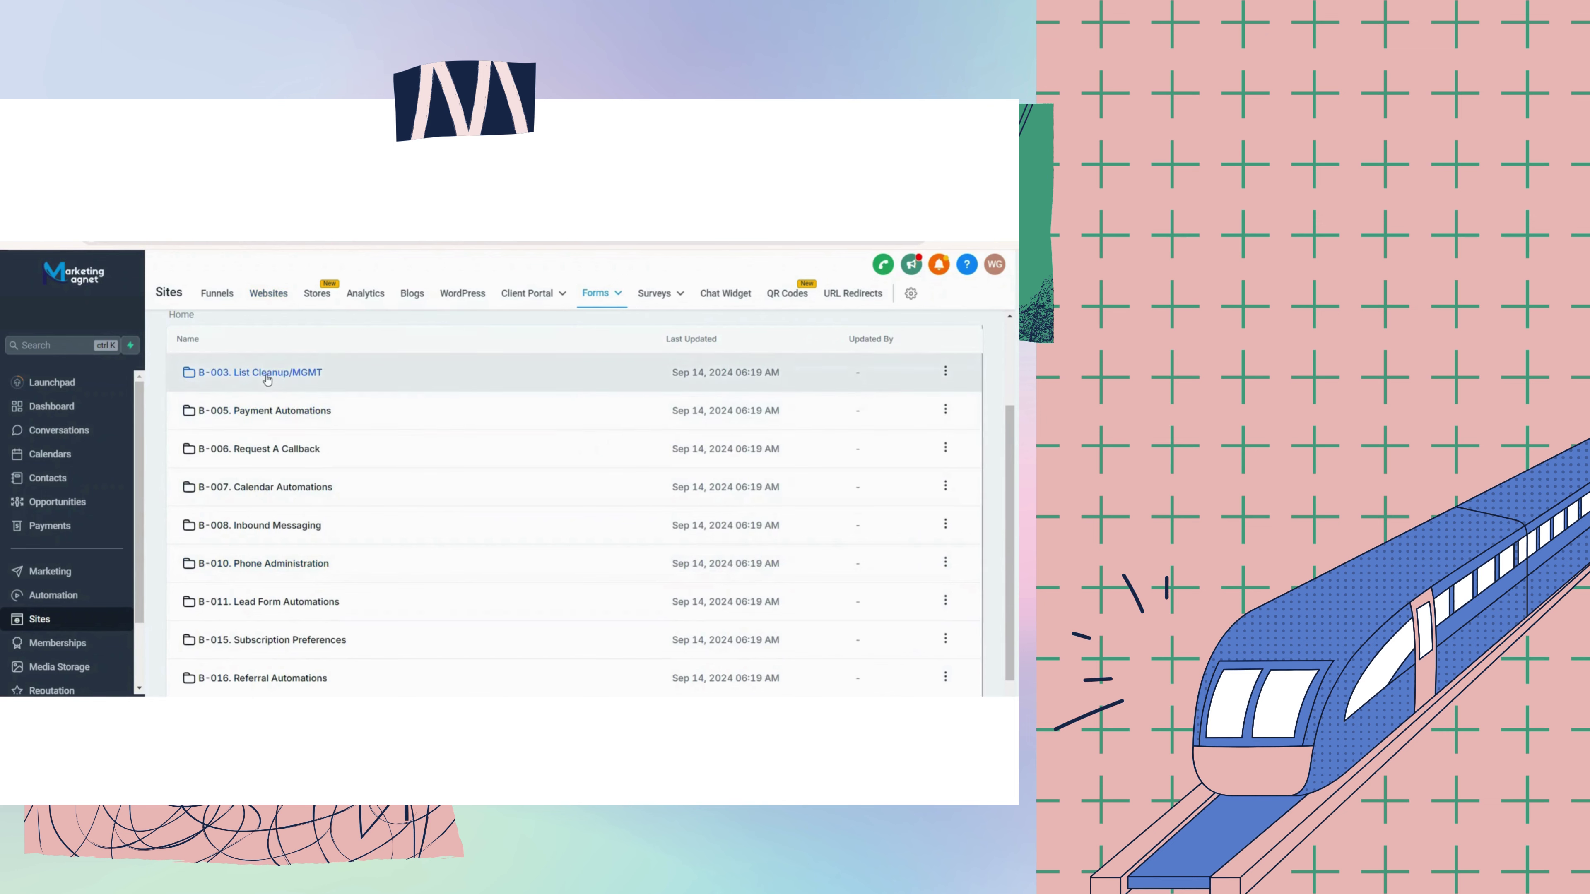
click(267, 378)
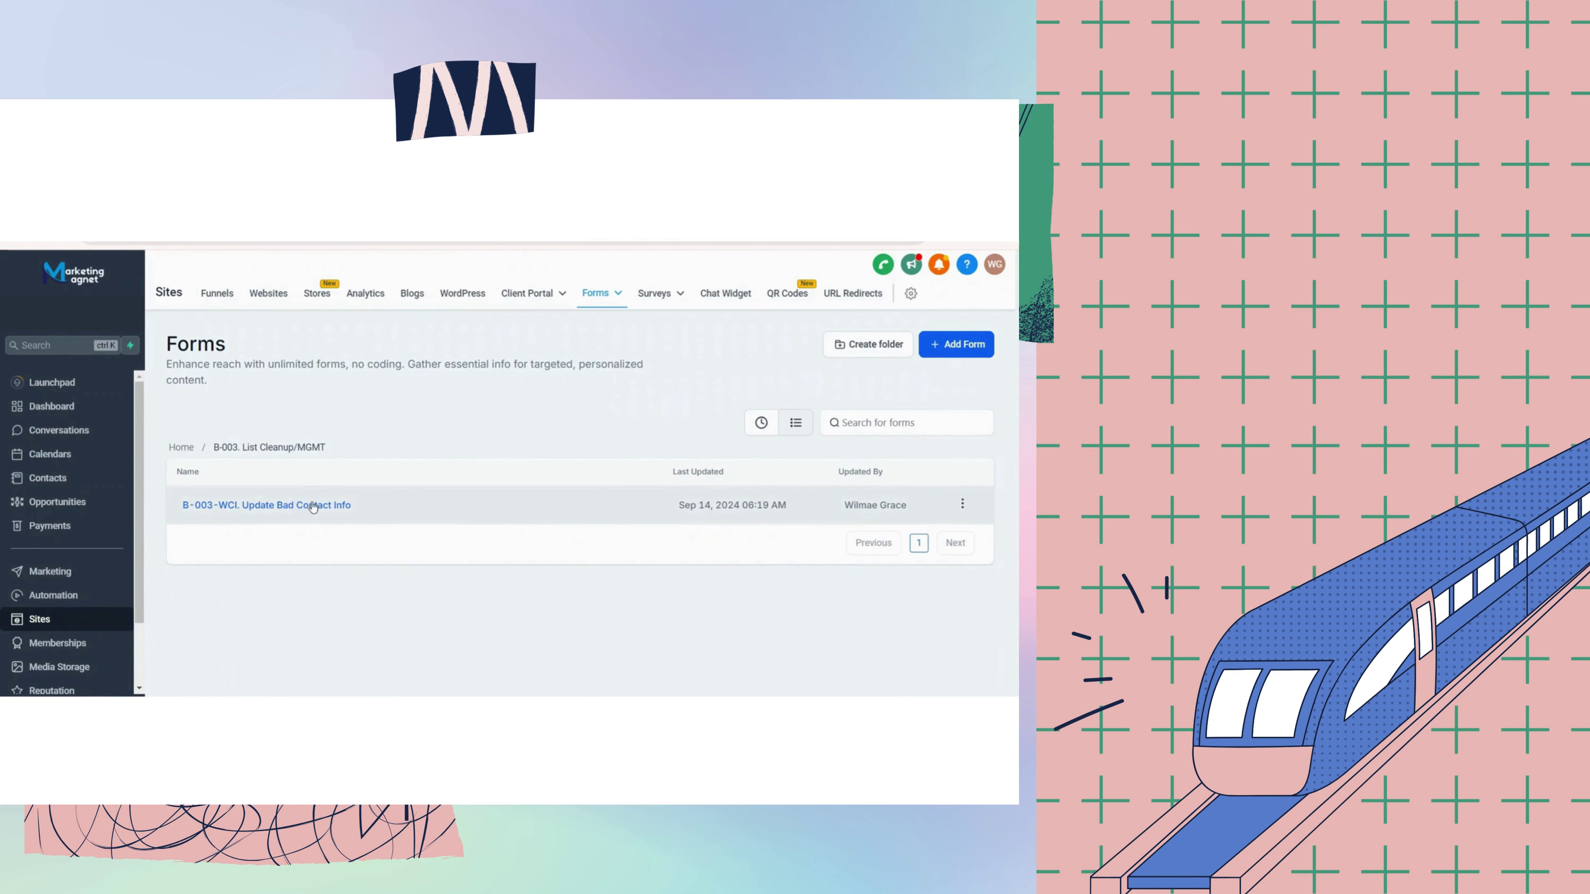
click(320, 507)
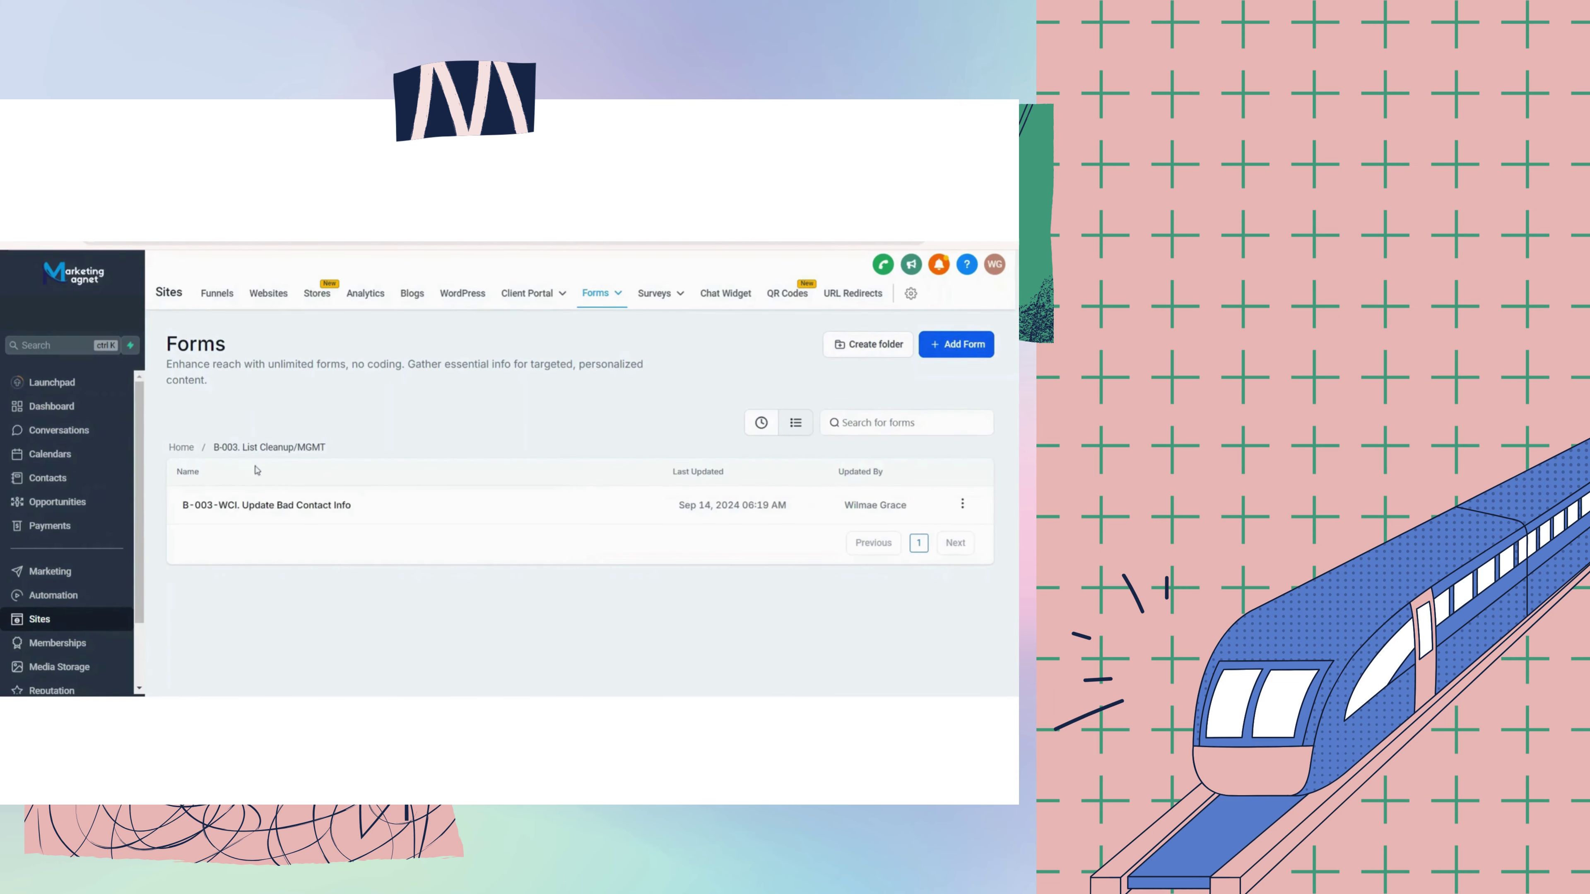
Return to the top-level forms list and look through both of its pages.
click(180, 447)
scroll(352, 548, down, 3)
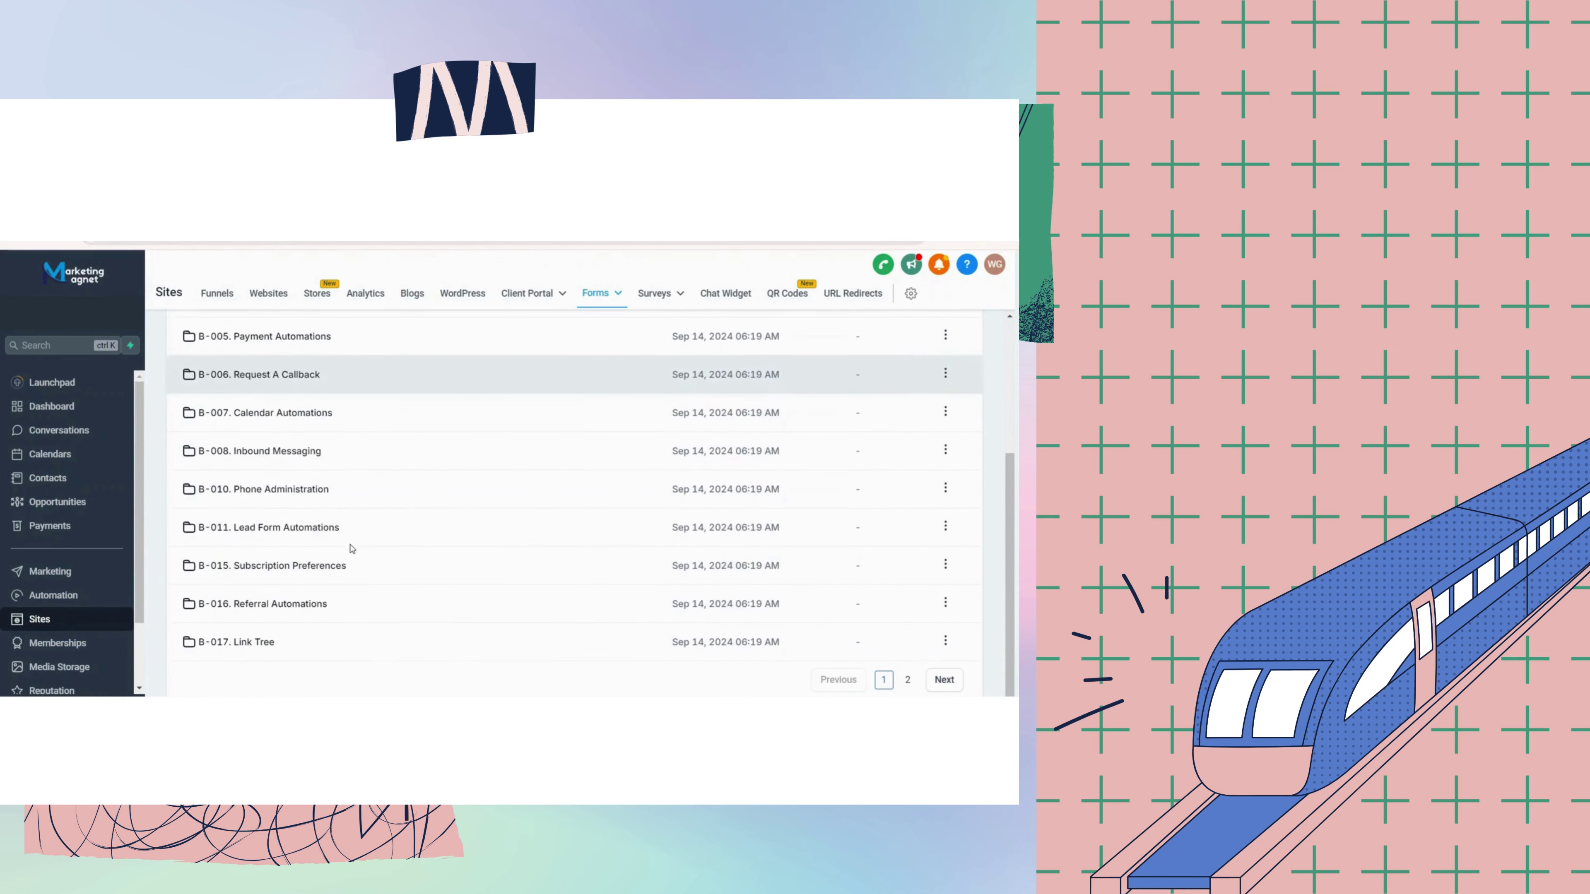
click(907, 680)
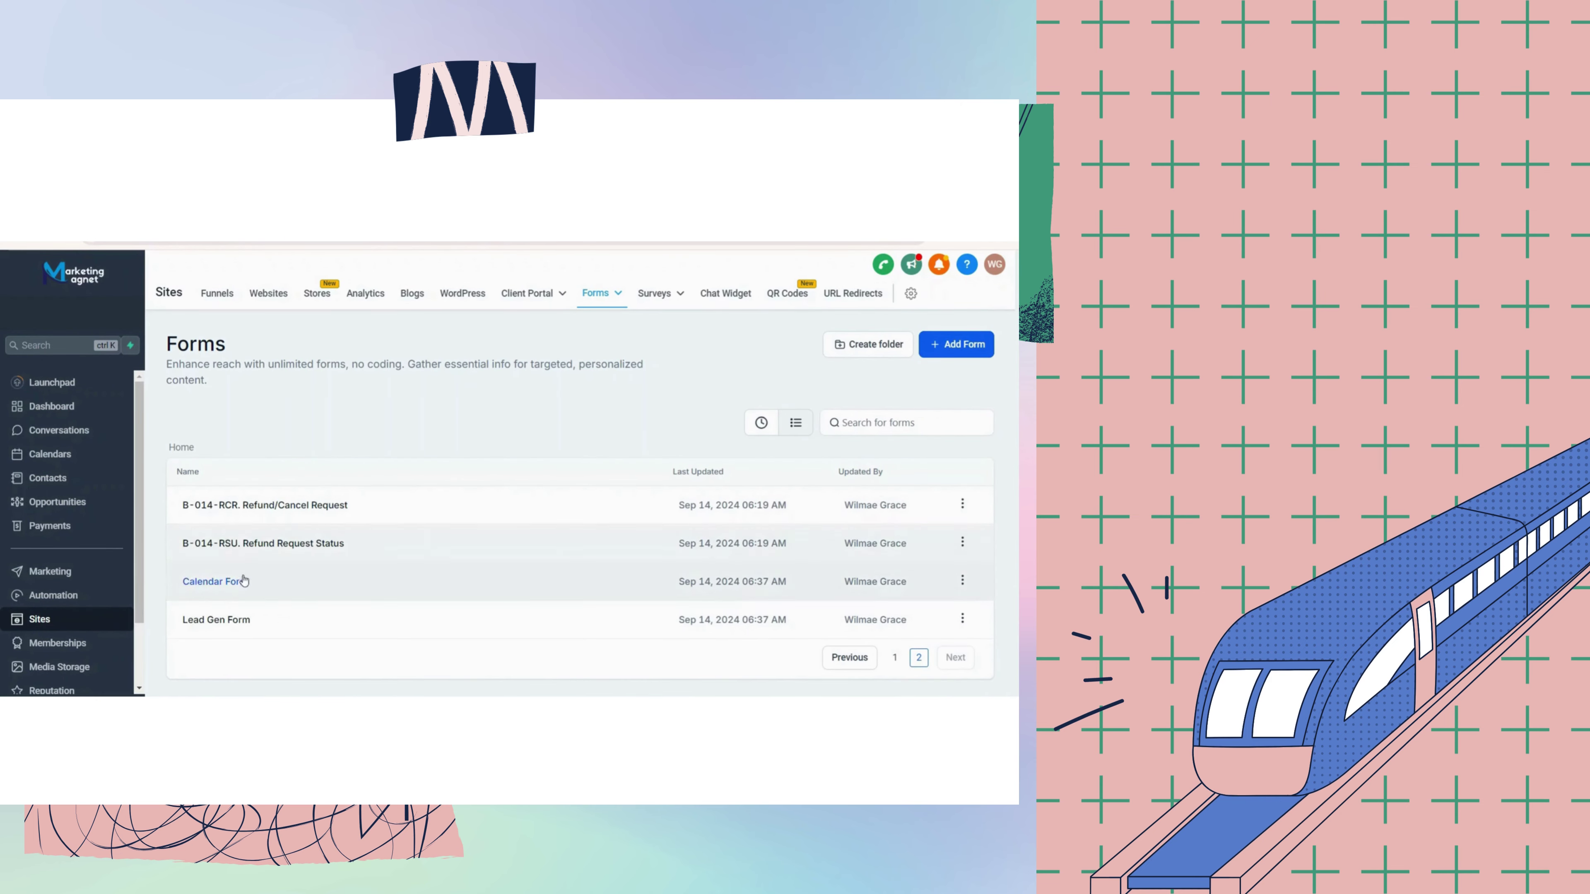
click(894, 659)
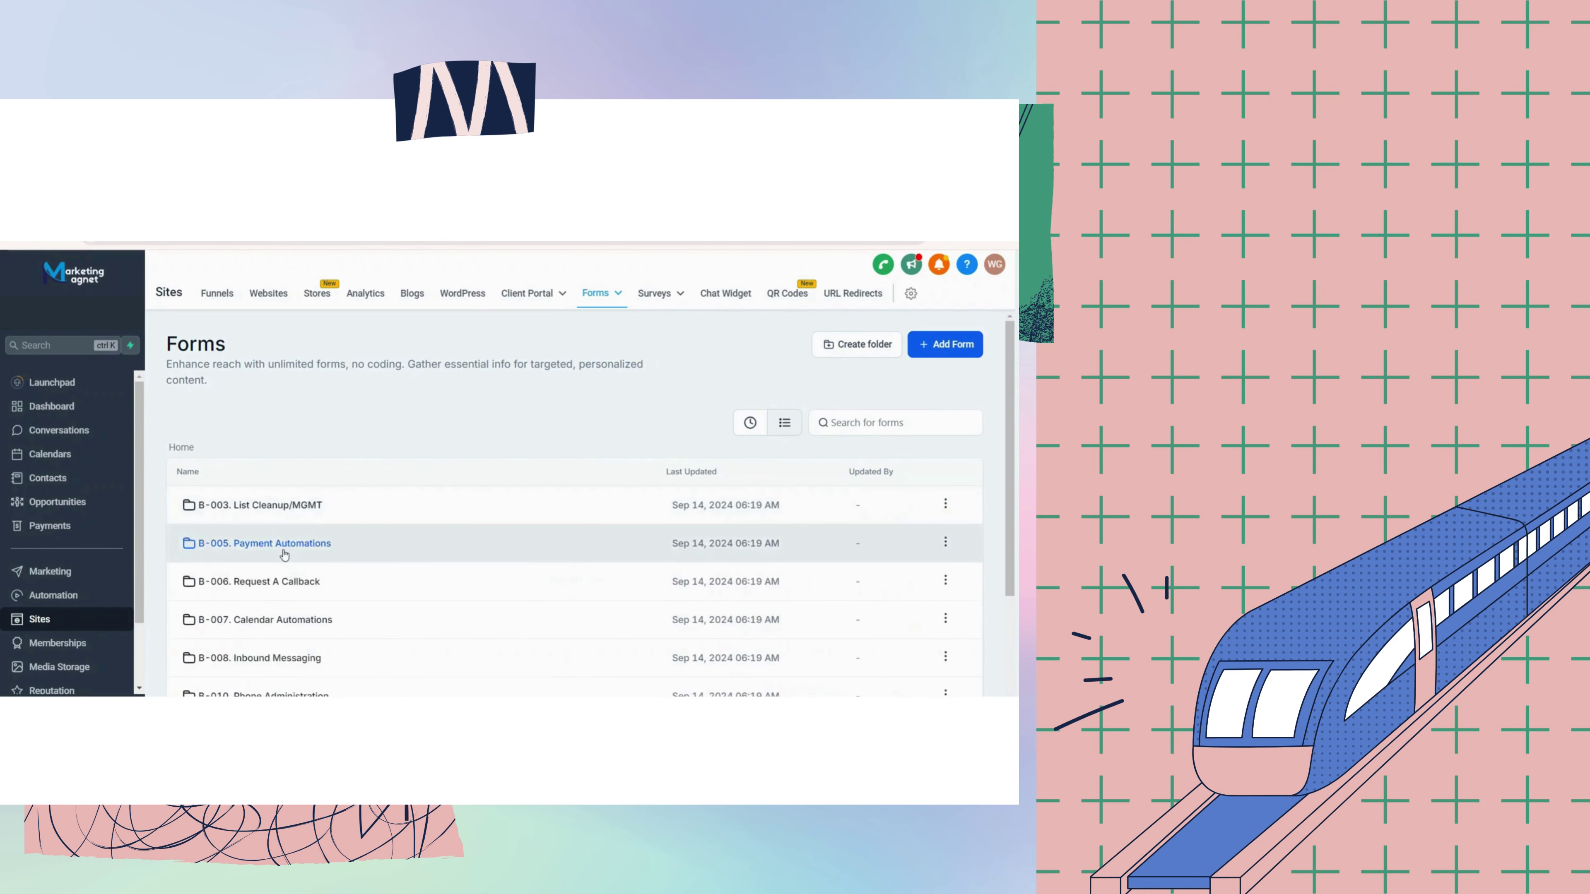
View the forms inside the B-005. Payment Automations and B-006. Request A Callback folders.
click(284, 536)
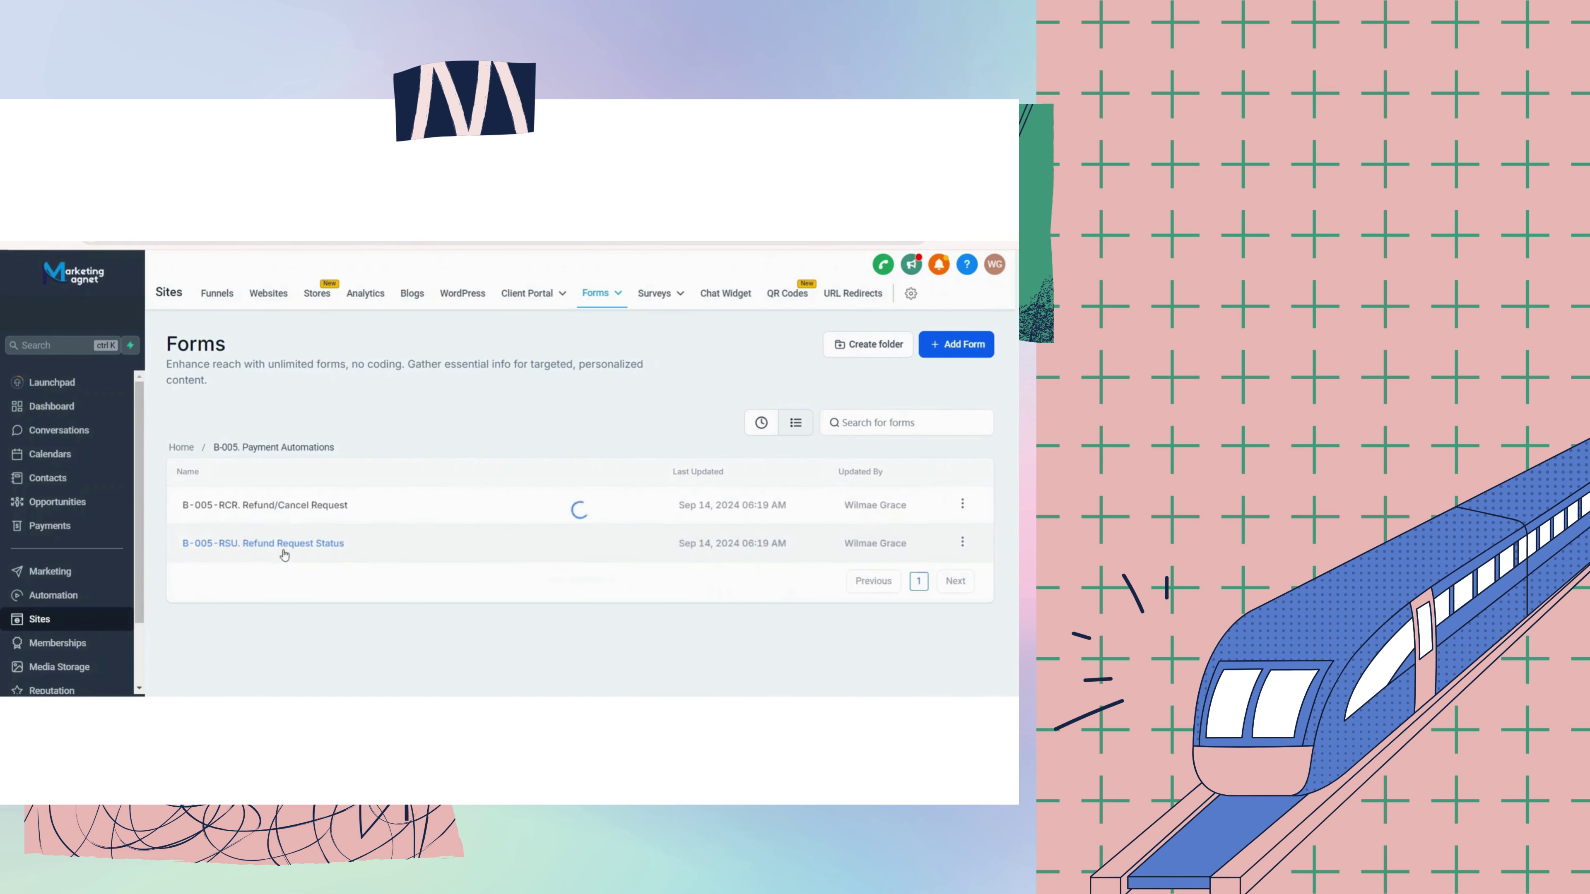
click(181, 446)
click(259, 458)
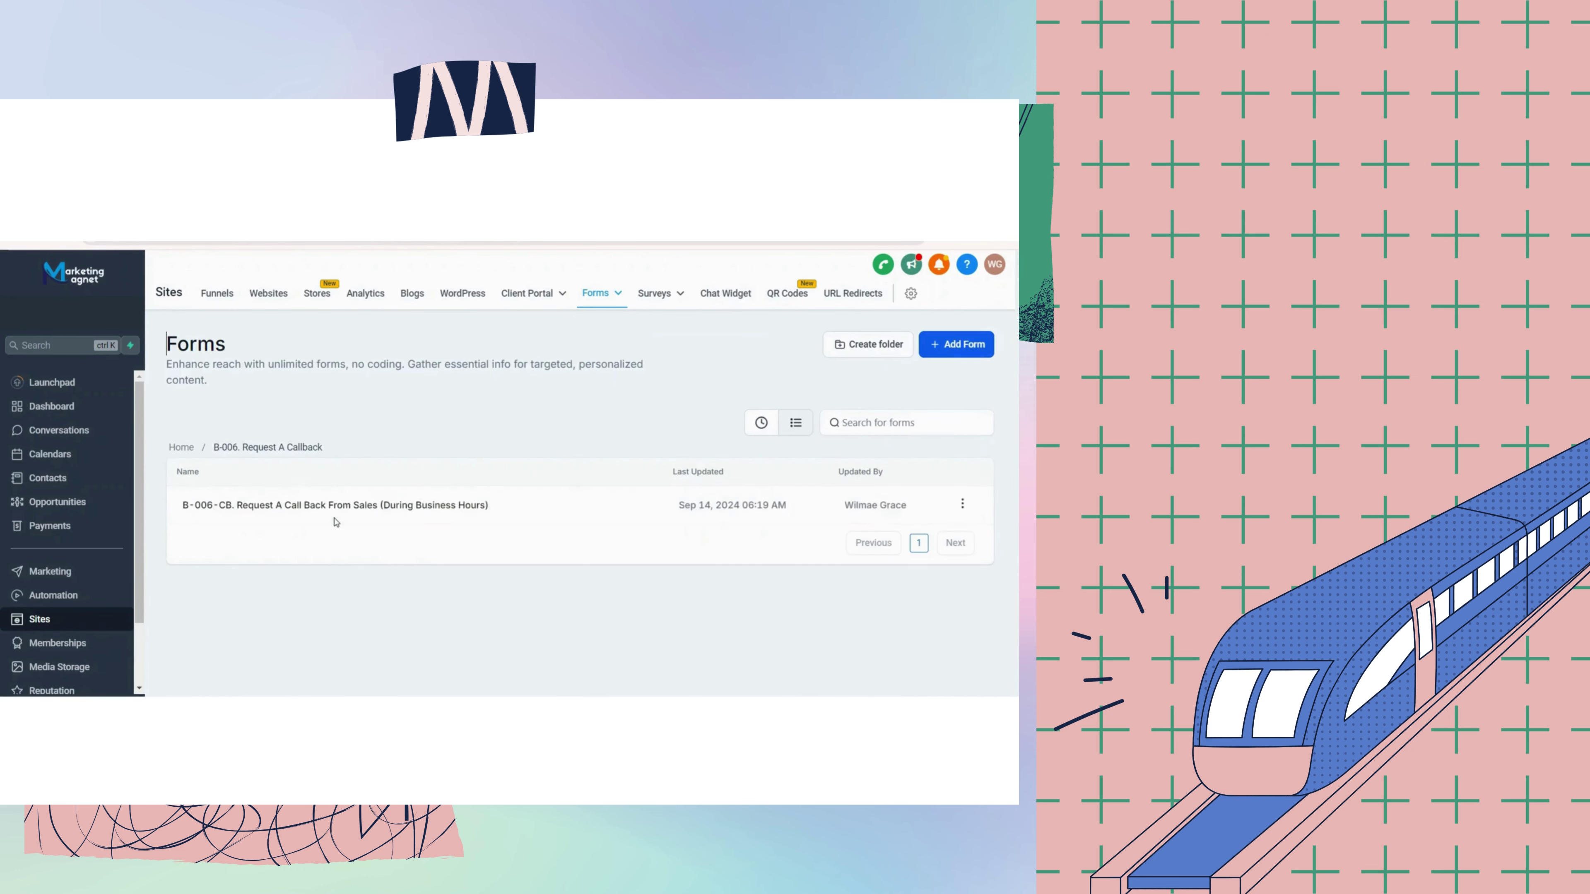
View the contents of the B-007. Calendar Automations and B-008. Inbound Messaging form folders.
click(181, 446)
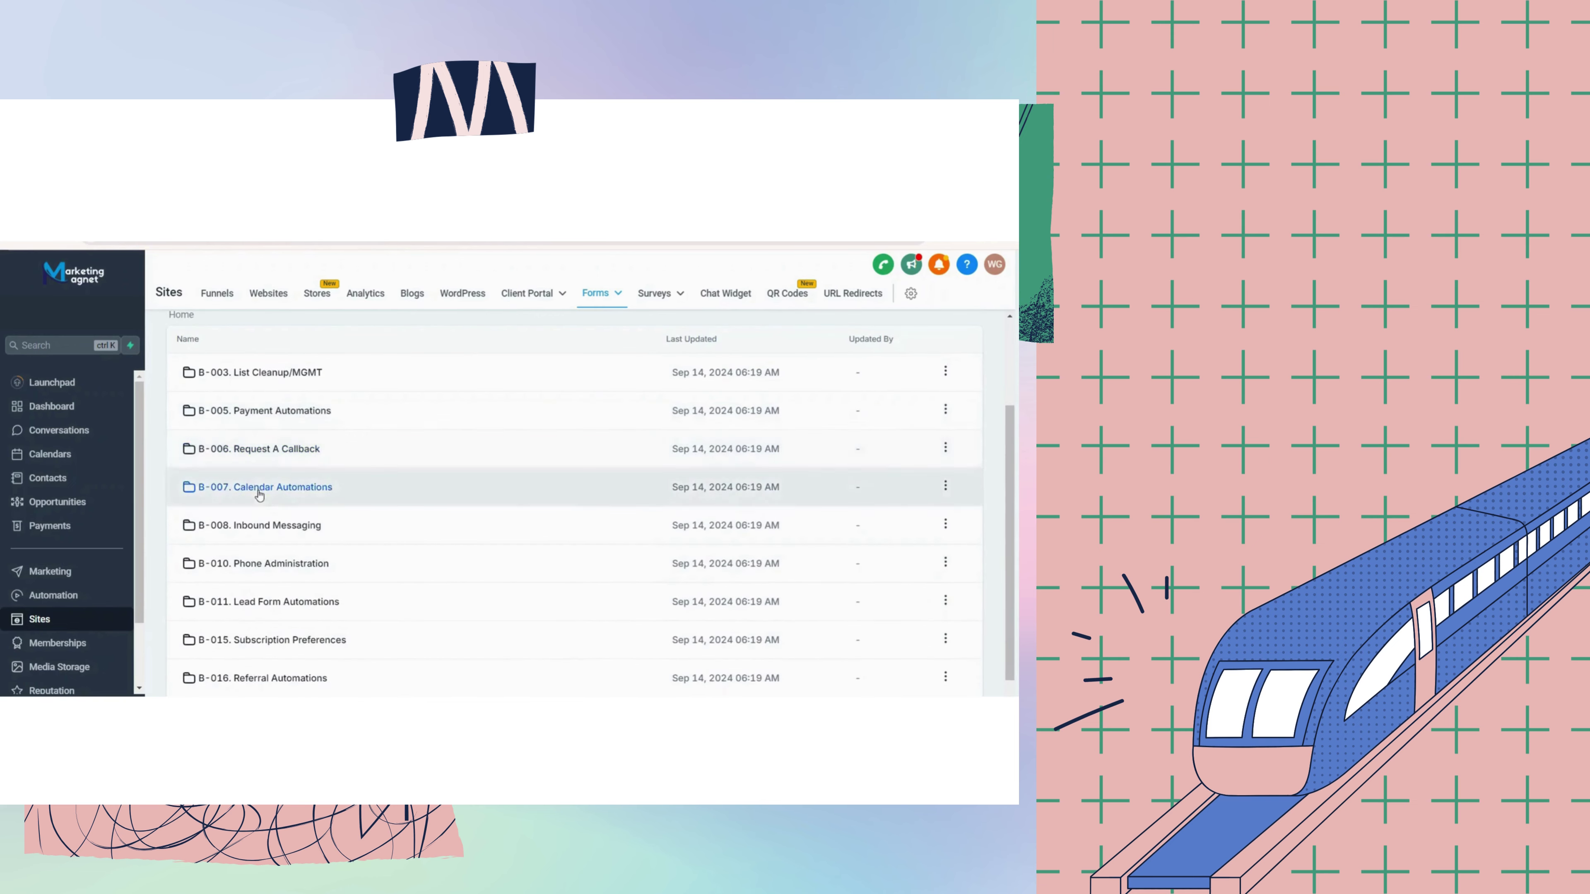
click(307, 473)
click(188, 449)
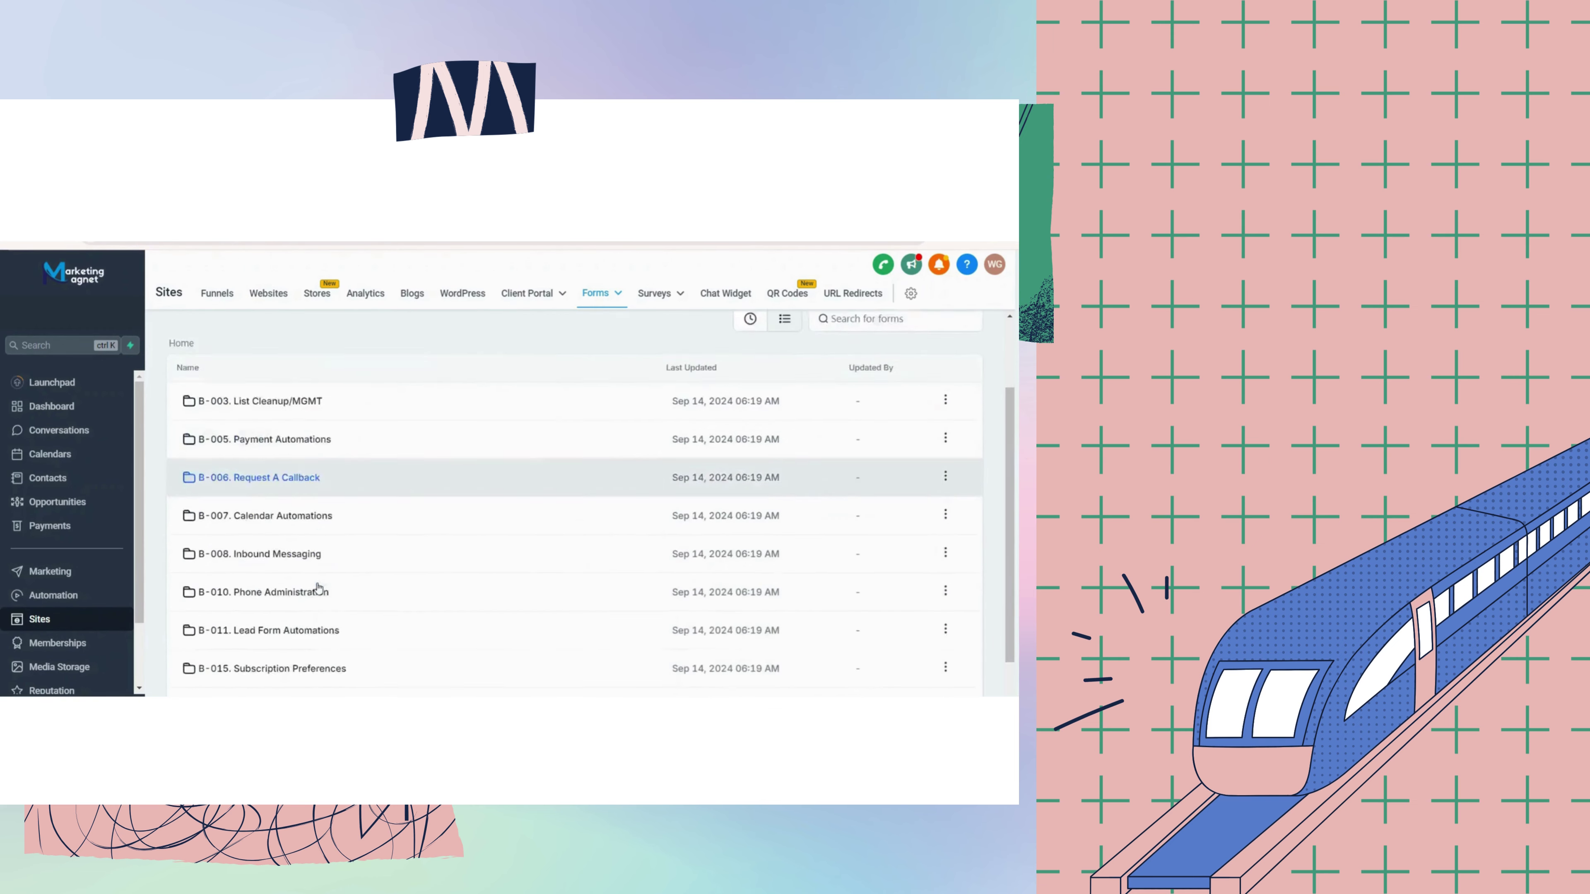
click(301, 564)
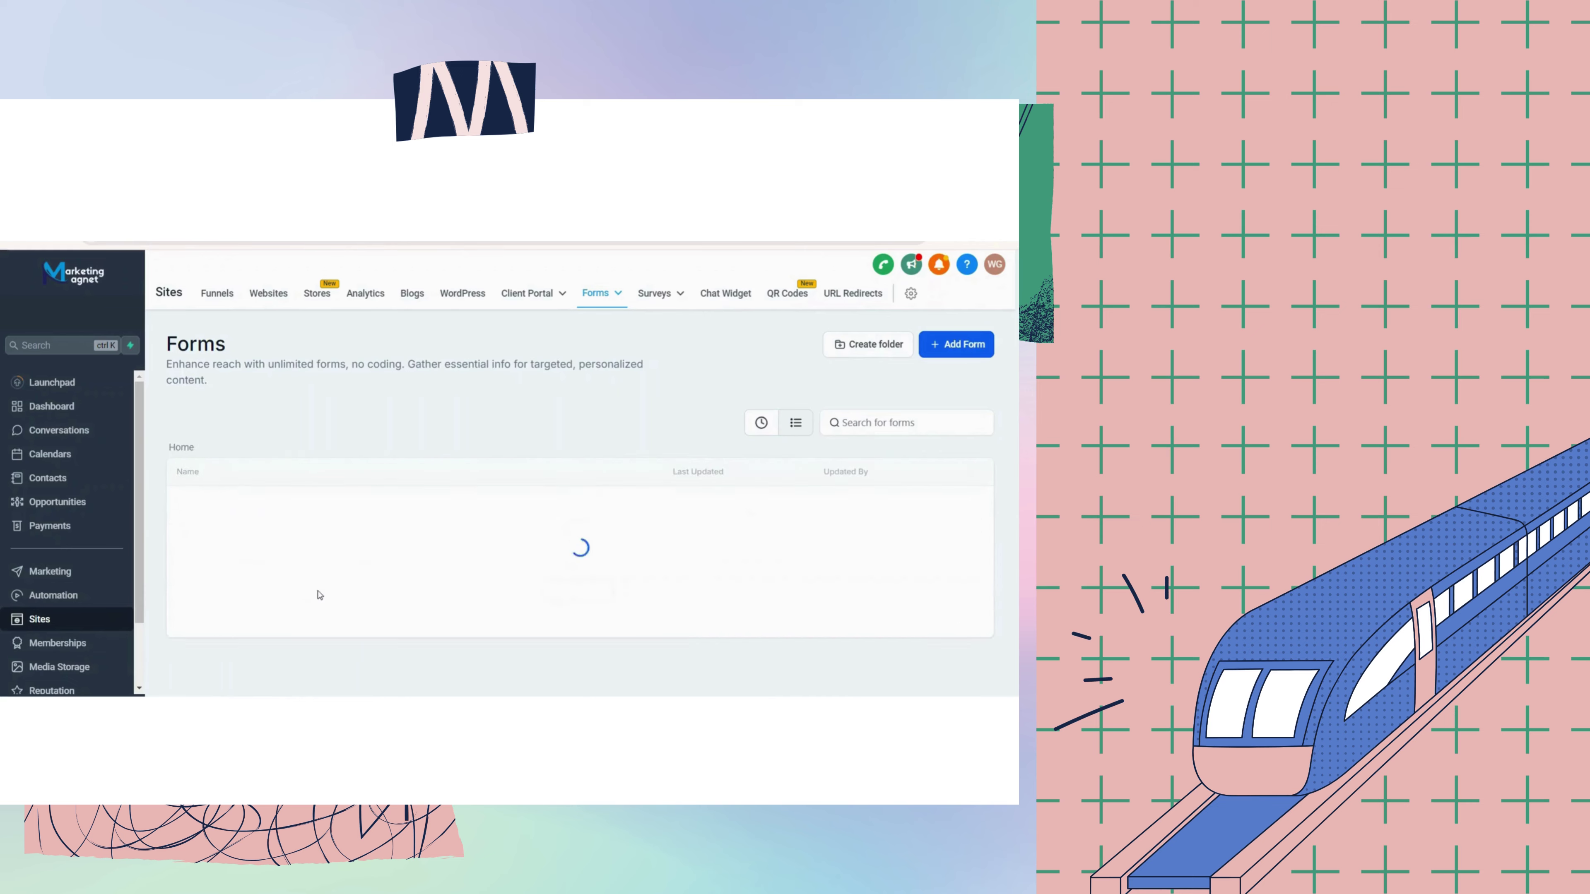
click(312, 500)
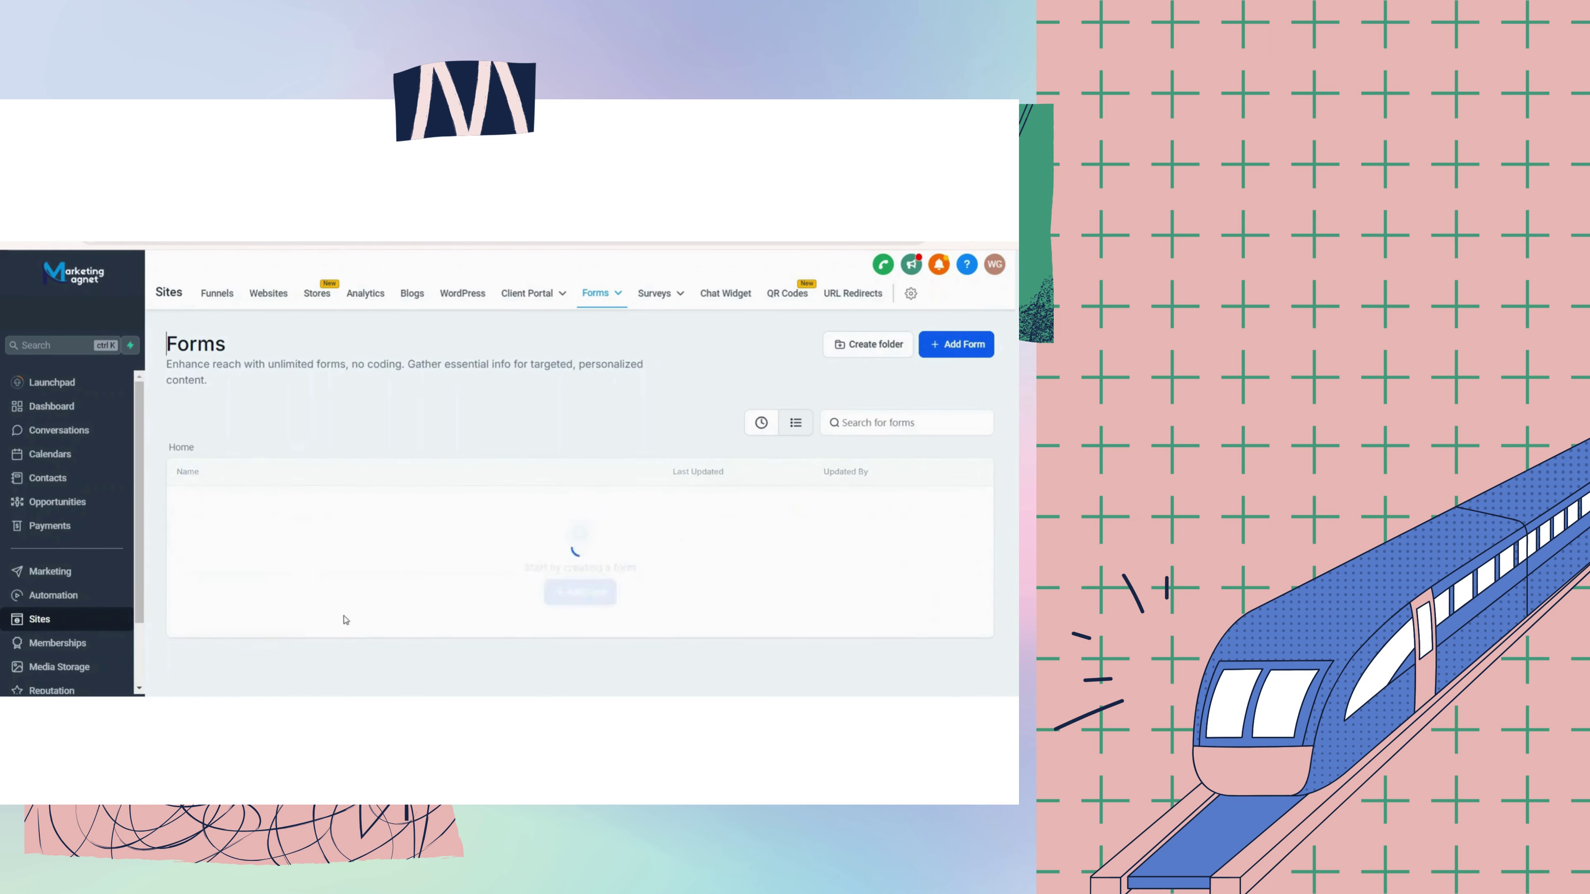
click(327, 525)
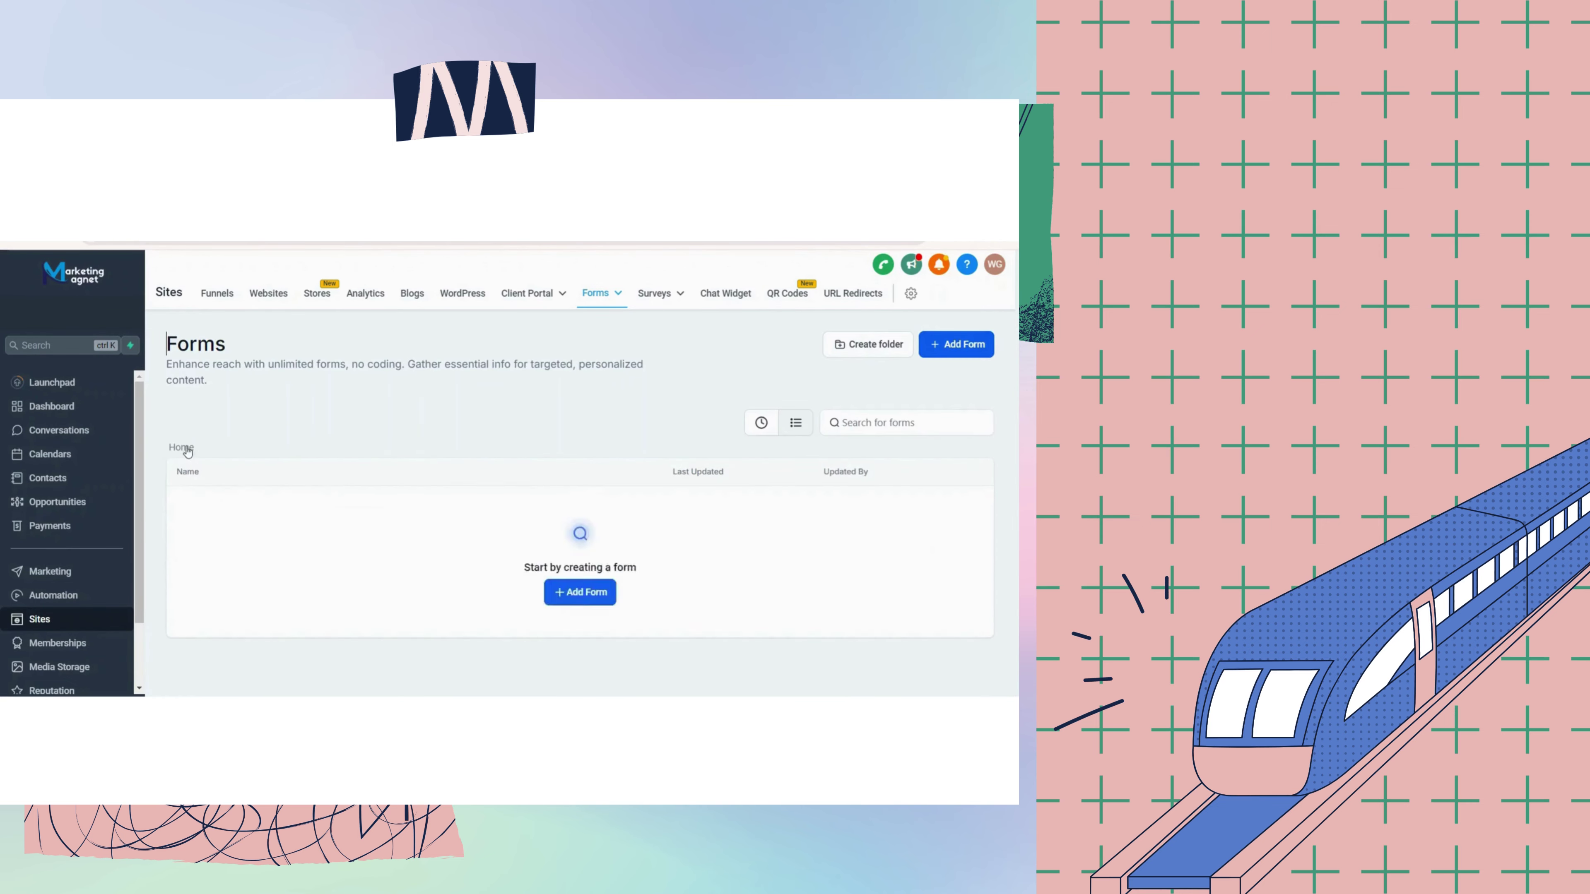
View the forms inside the B-010. Phone Administration and B-011. Lead Form Automations folders.
scroll(316, 555, down, 3)
click(318, 558)
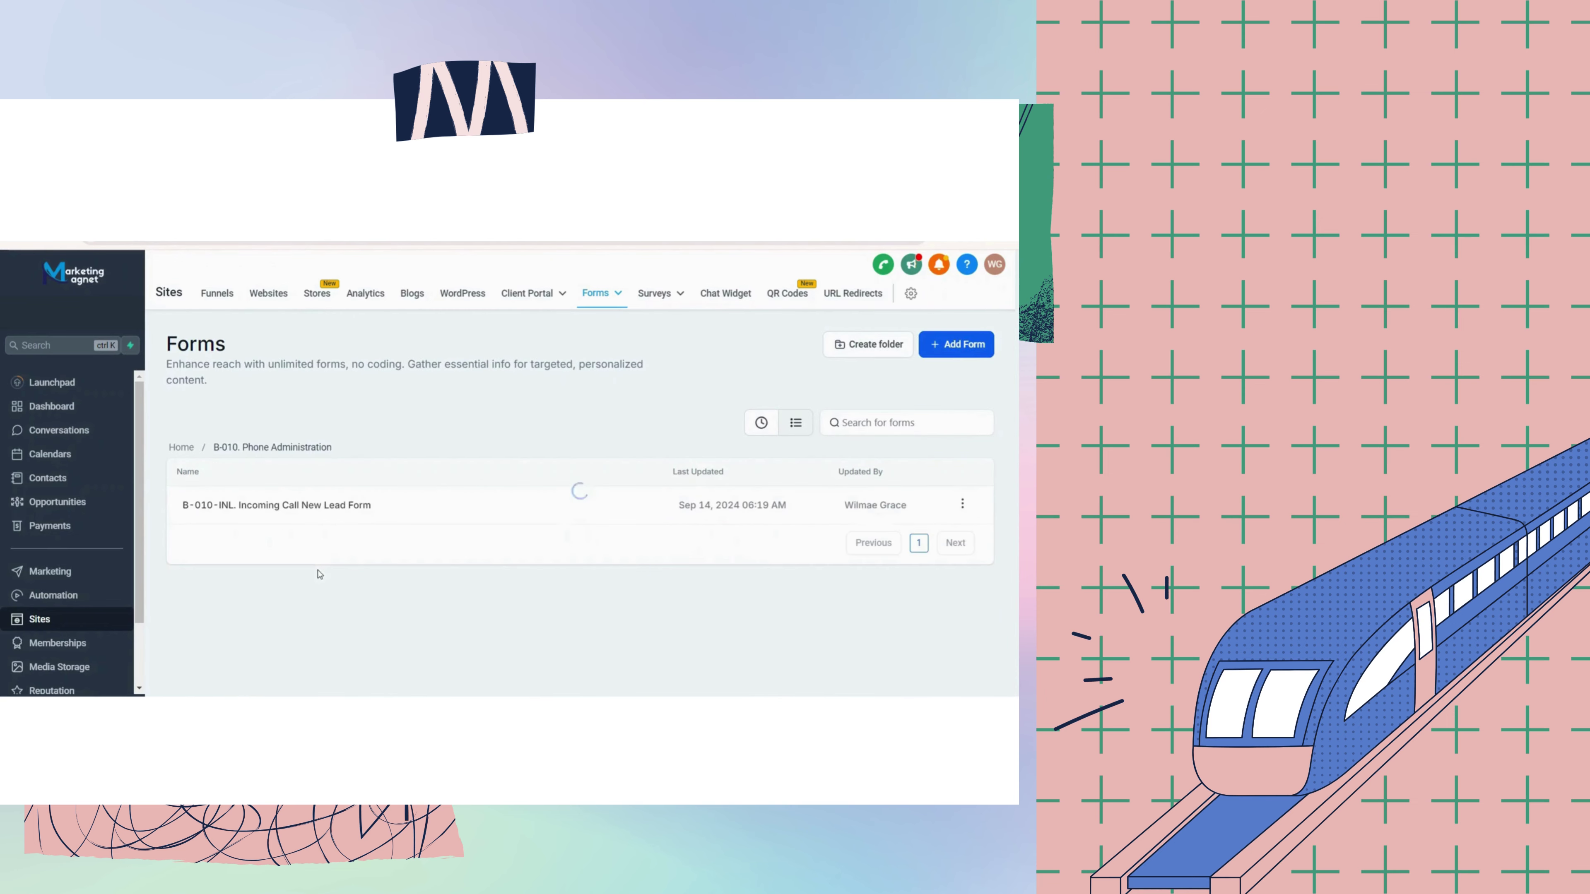
click(186, 454)
scroll(302, 645, down, 3)
click(307, 603)
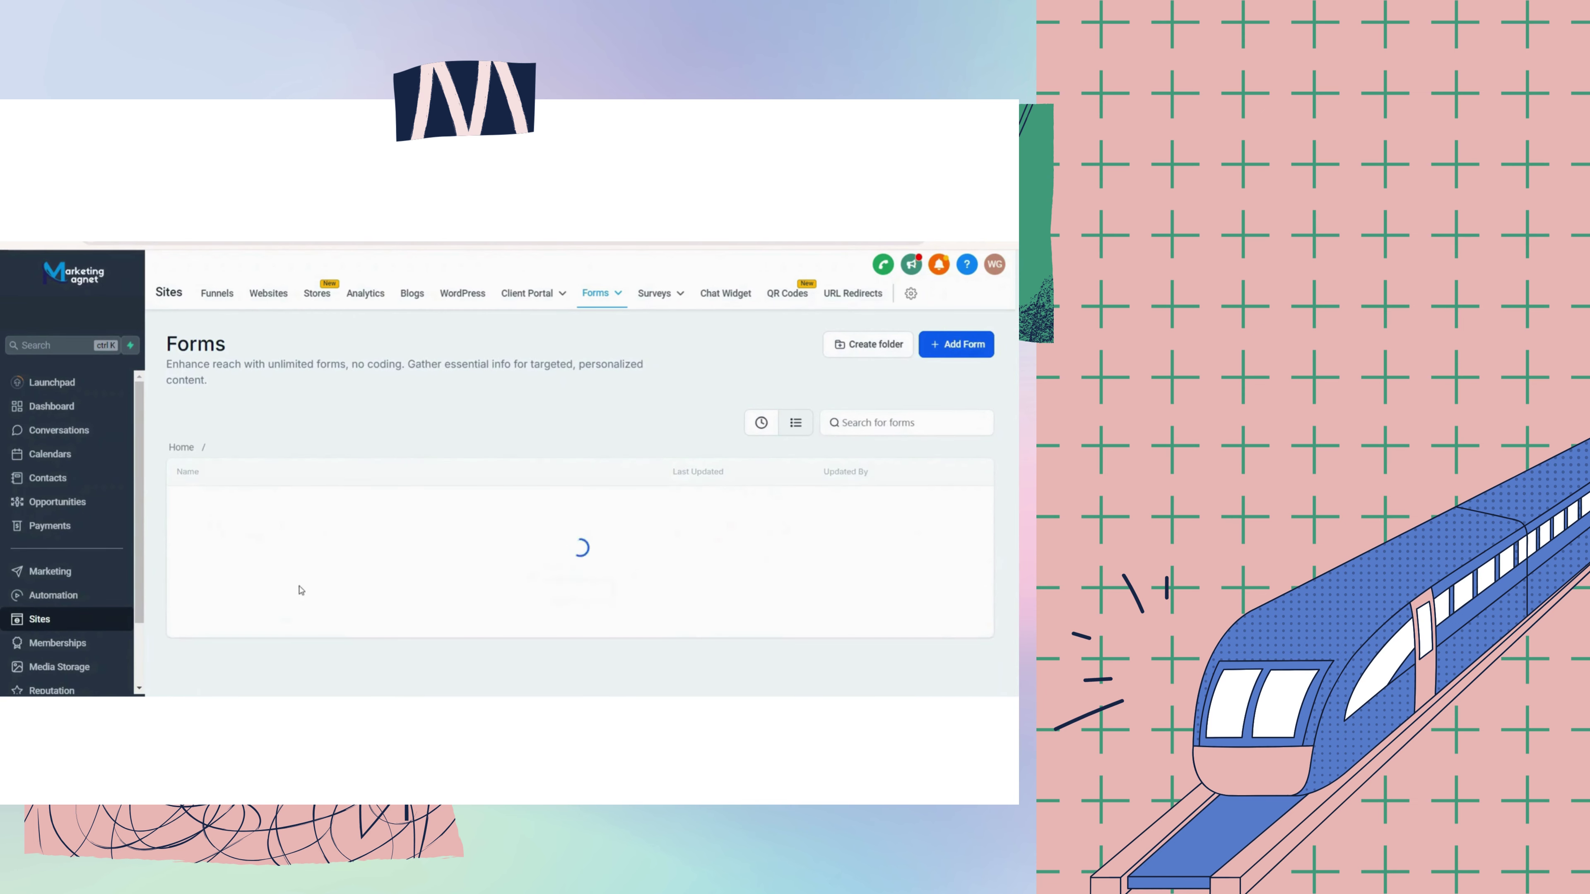
View the forms inside the B-015. Subscription Preferences and B-016. Referral Automations folders.
click(181, 447)
scroll(306, 563, down, 3)
click(307, 557)
click(181, 448)
scroll(313, 589, down, 3)
click(348, 609)
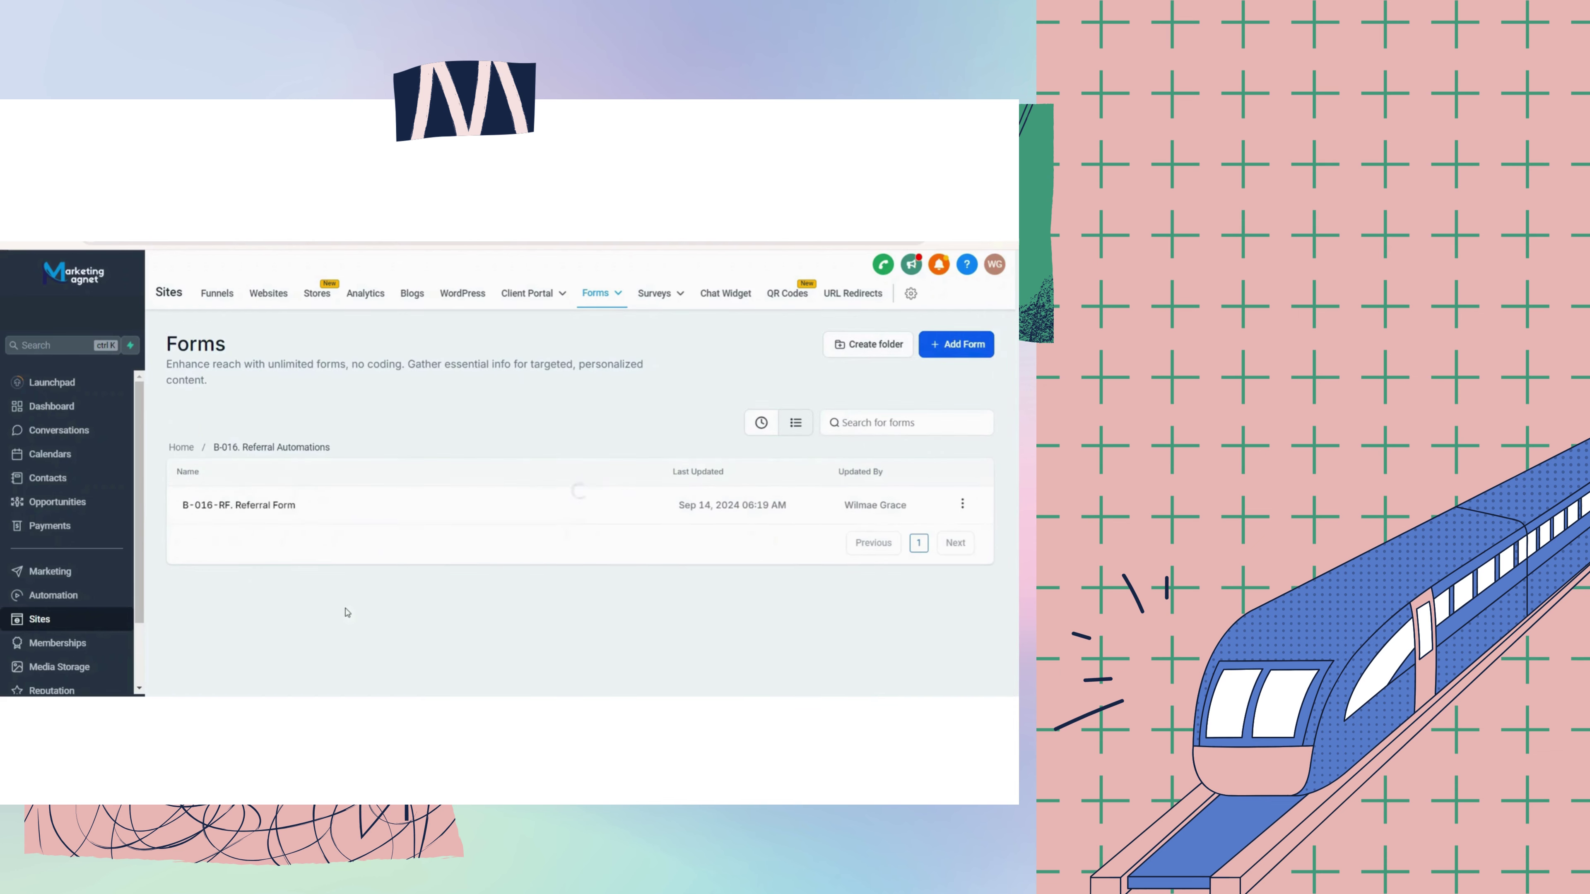
View the B-017. Link Tree form folder and go to page 2 of the top-level forms list.
click(182, 447)
scroll(263, 601, down, 3)
click(266, 643)
click(194, 453)
scroll(563, 563, down, 5)
click(914, 684)
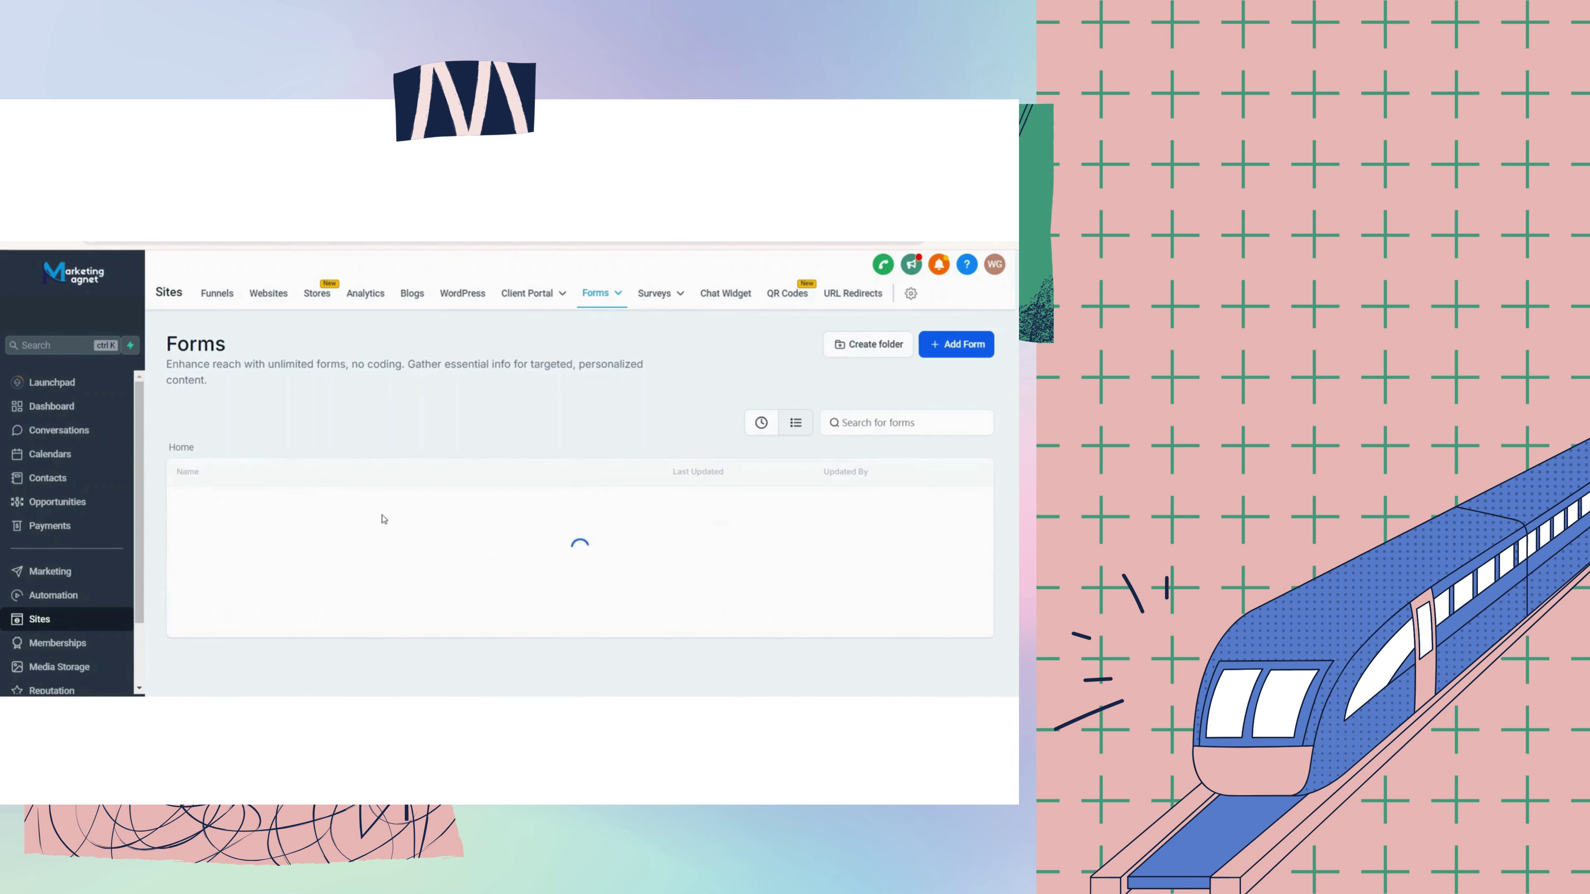
click(308, 511)
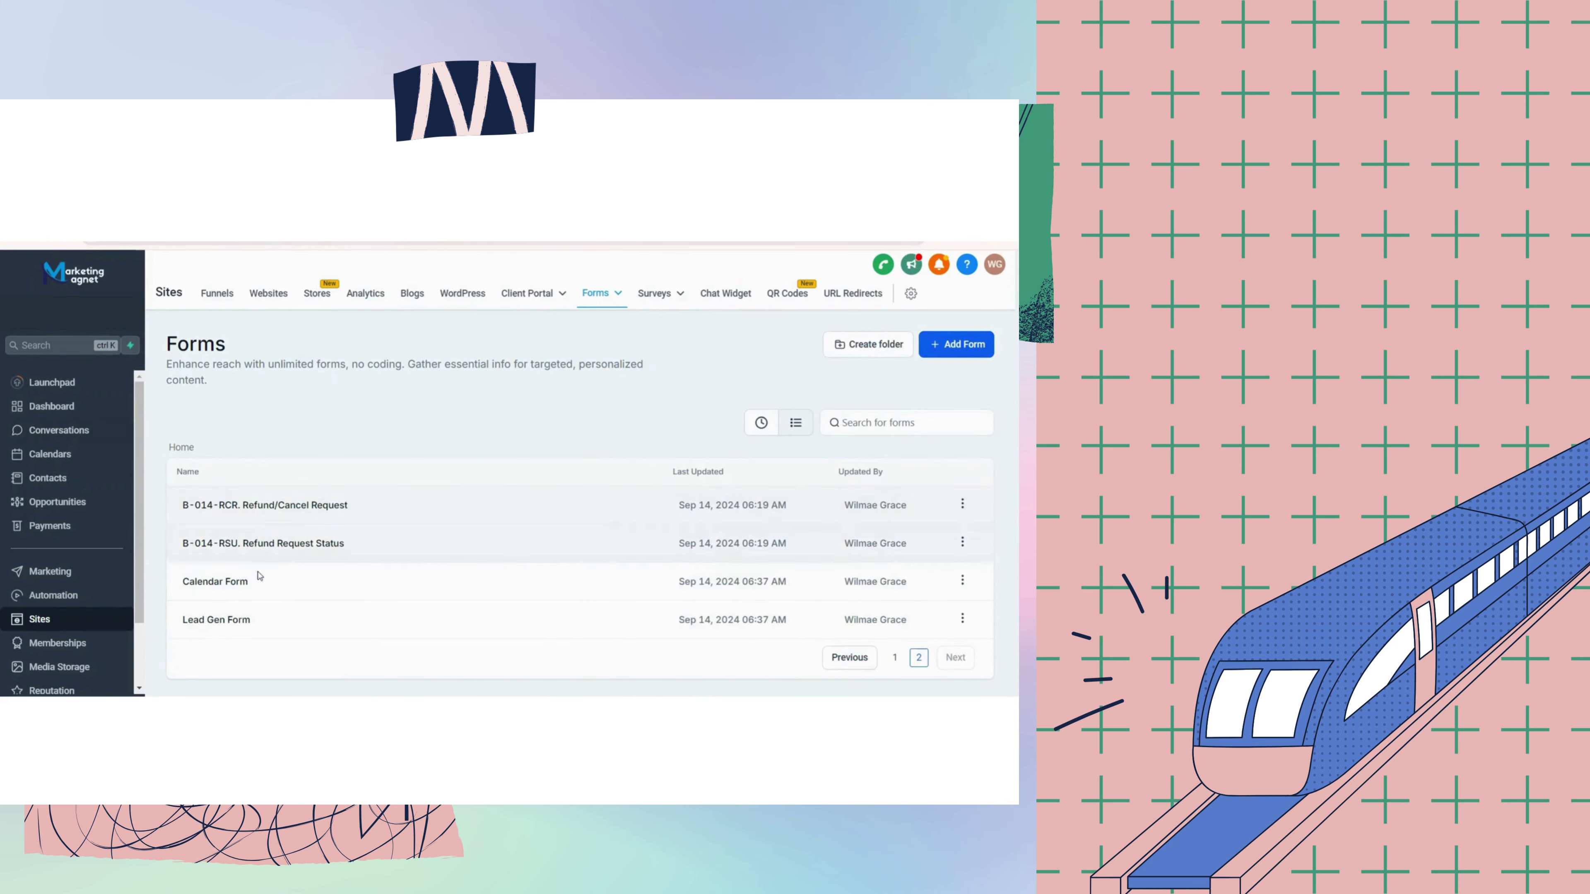
Open the B-009-RS. Review/Experience Survey from the B-009. Review Automations folder in the survey builder.
mouse_move(659, 299)
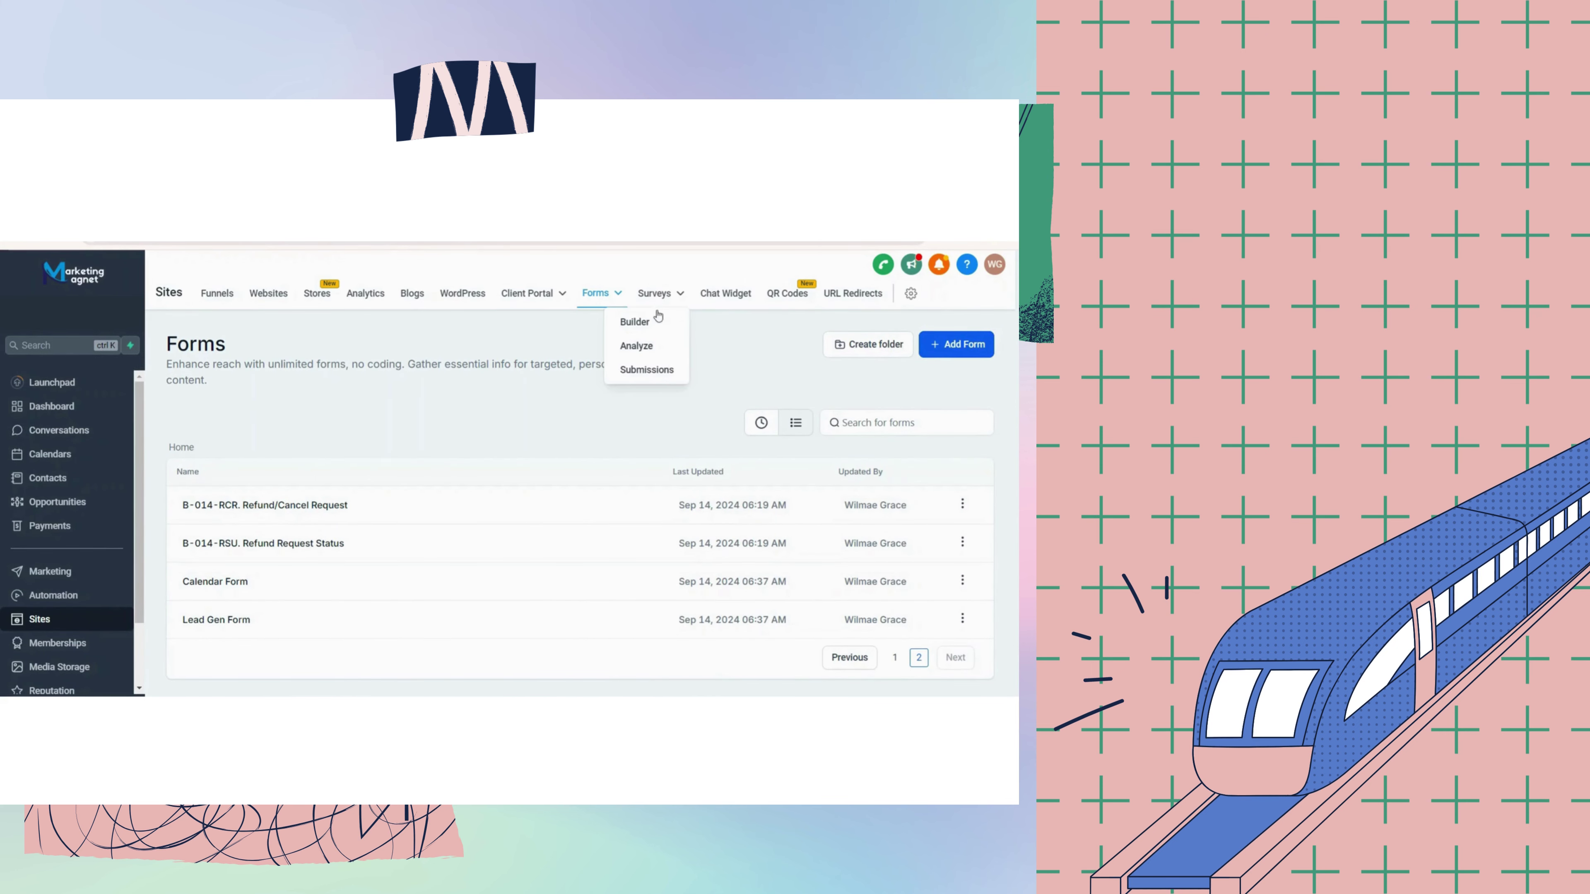
click(656, 327)
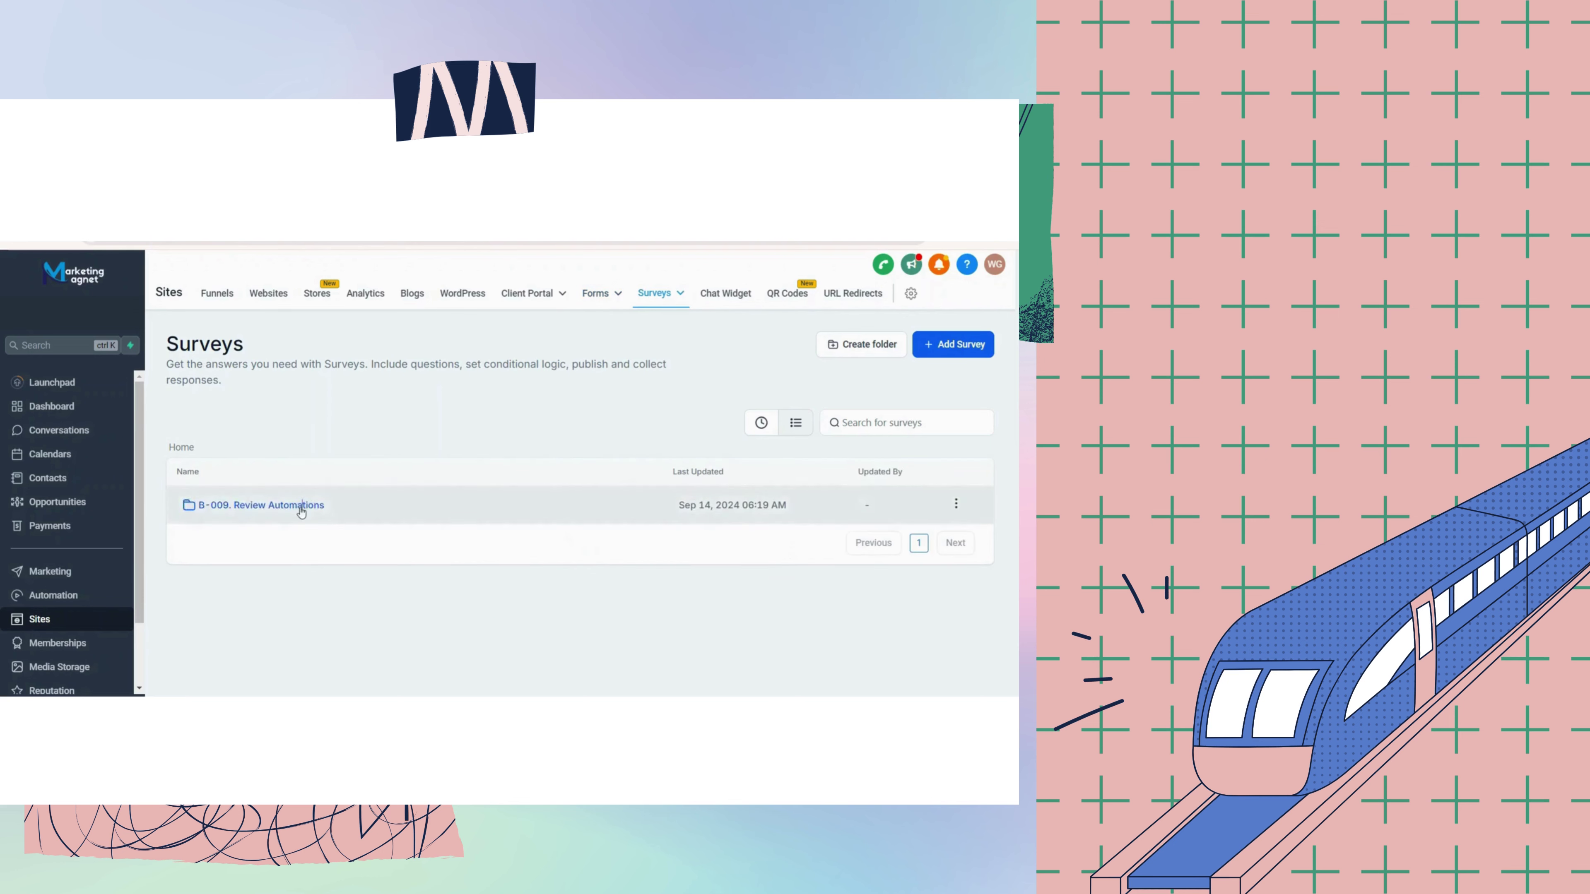
click(302, 506)
click(360, 512)
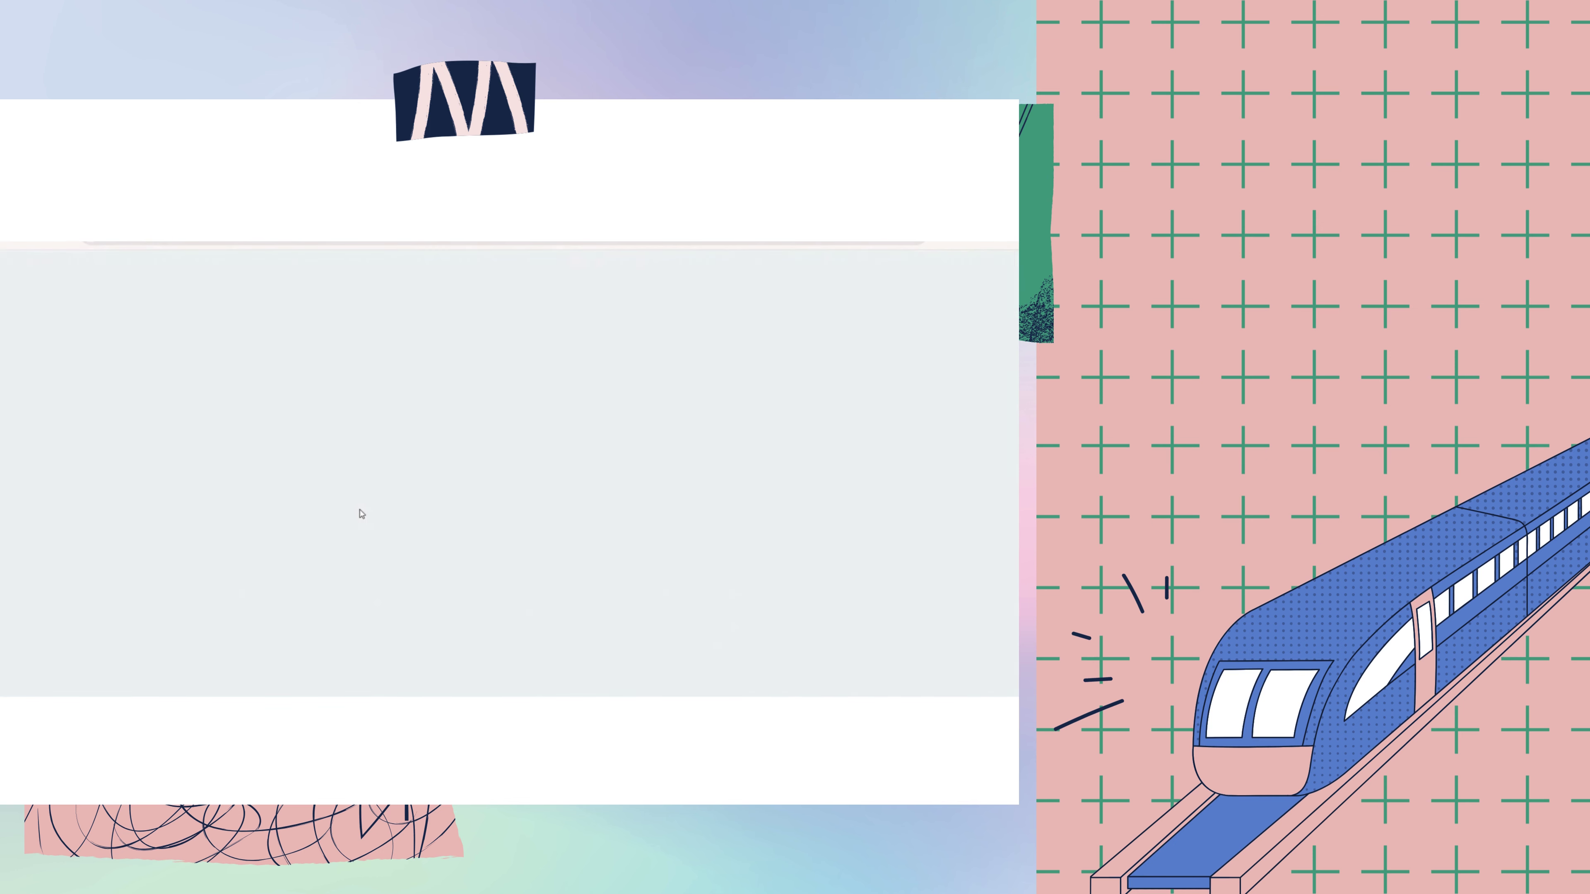
Look through the rating faces and contact fields of the Review/Experience Survey, and leave the survey editor.
scroll(388, 528, down, 3)
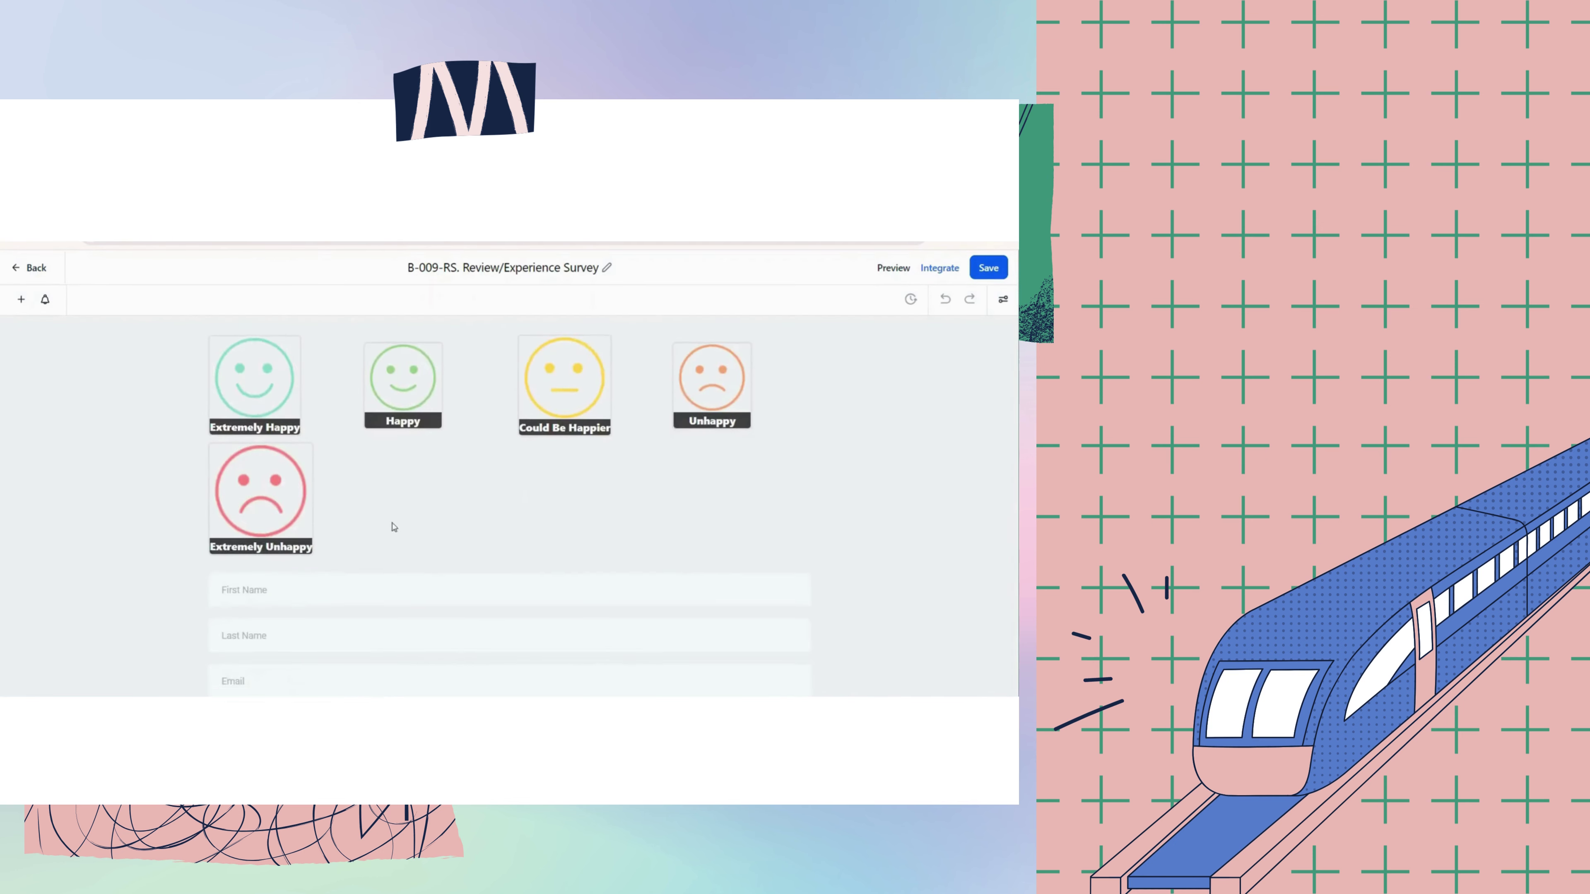
scroll(414, 537, up, 2)
scroll(417, 538, down, 5)
scroll(418, 539, up, 6)
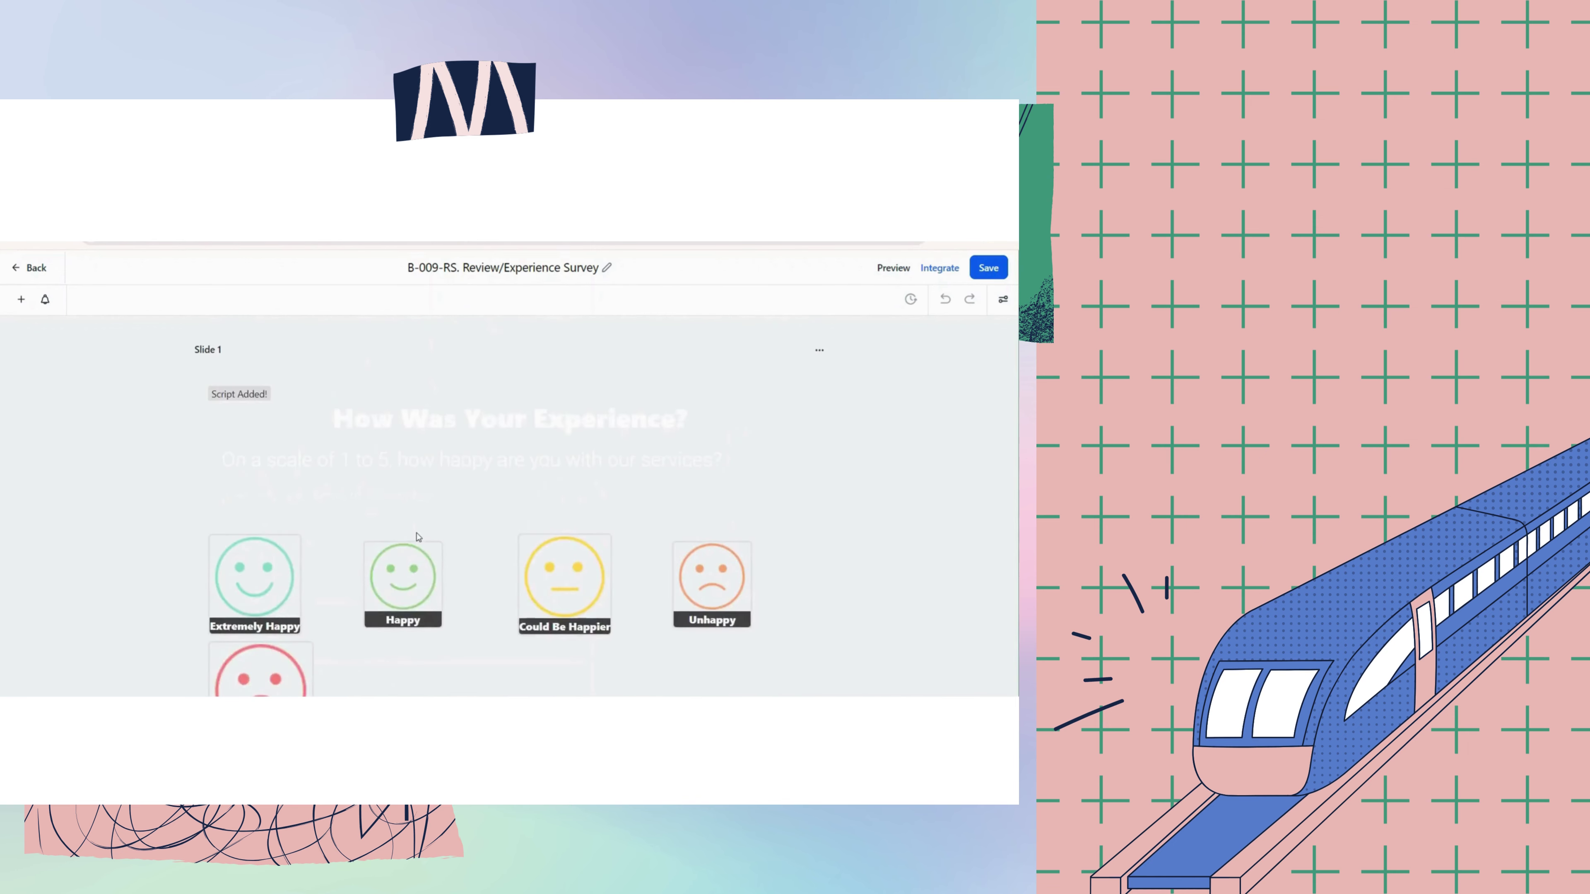
scroll(281, 500, down, 5)
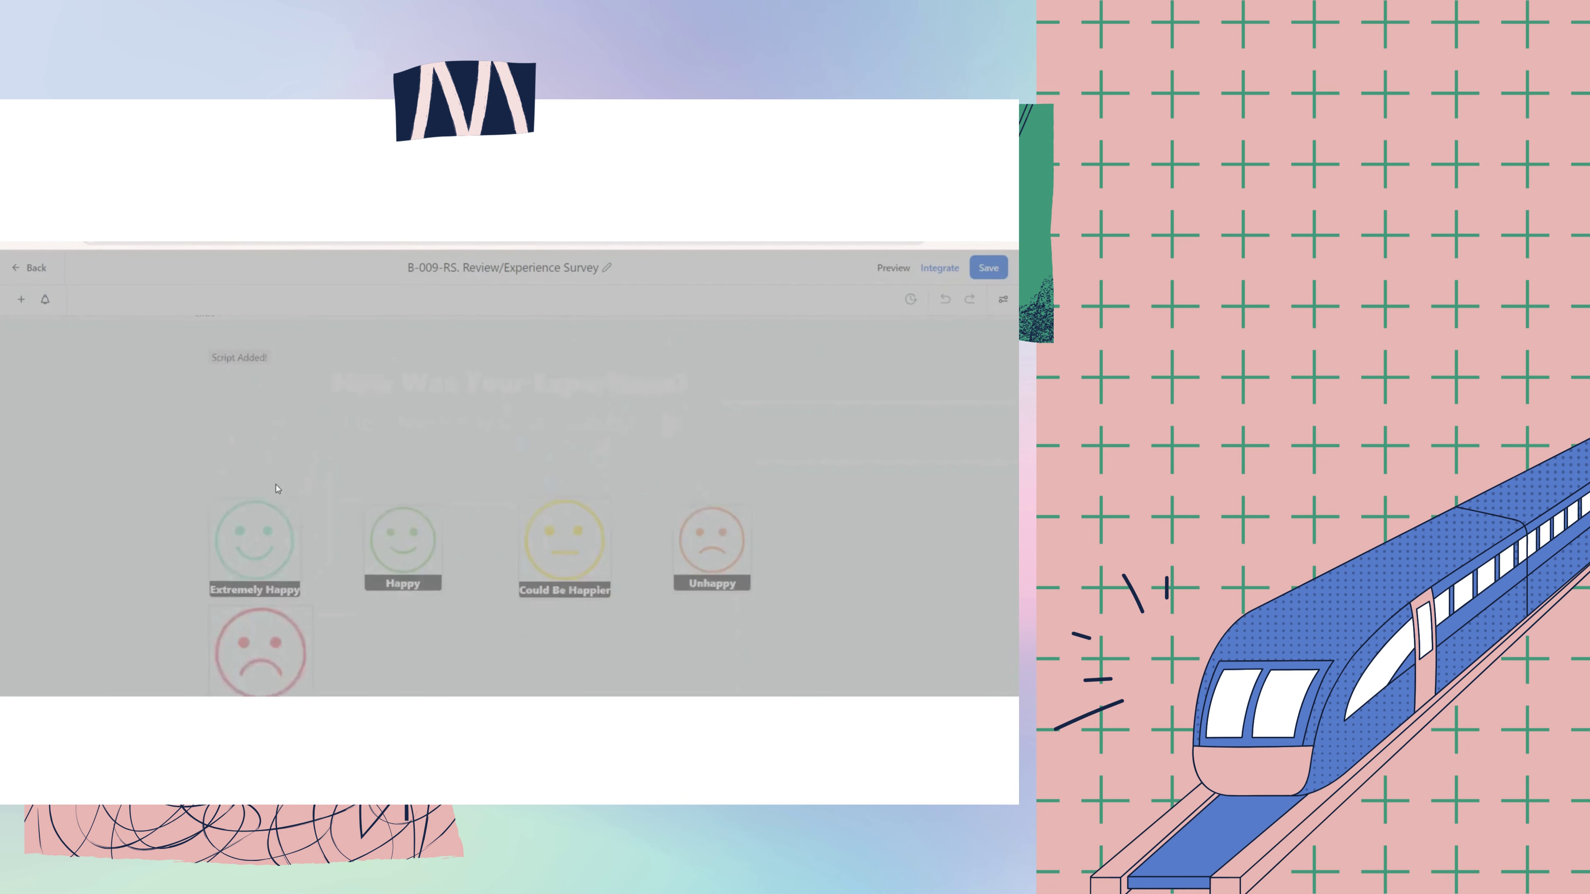
click(19, 262)
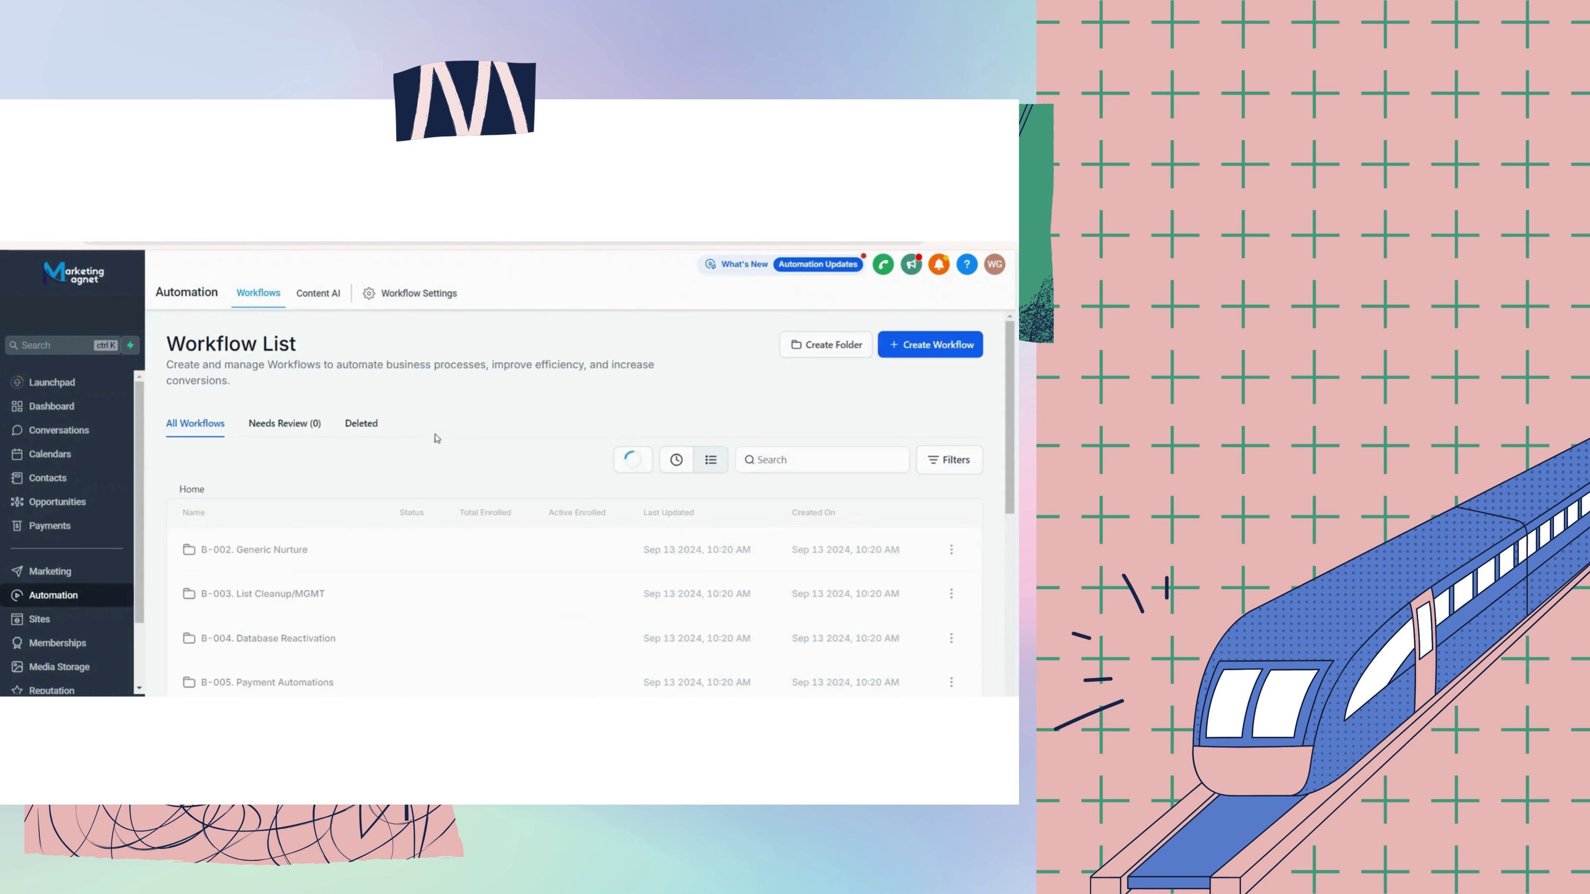
Browse the folders in the automation workflow list.
scroll(395, 503, down, 4)
scroll(394, 503, down, 3)
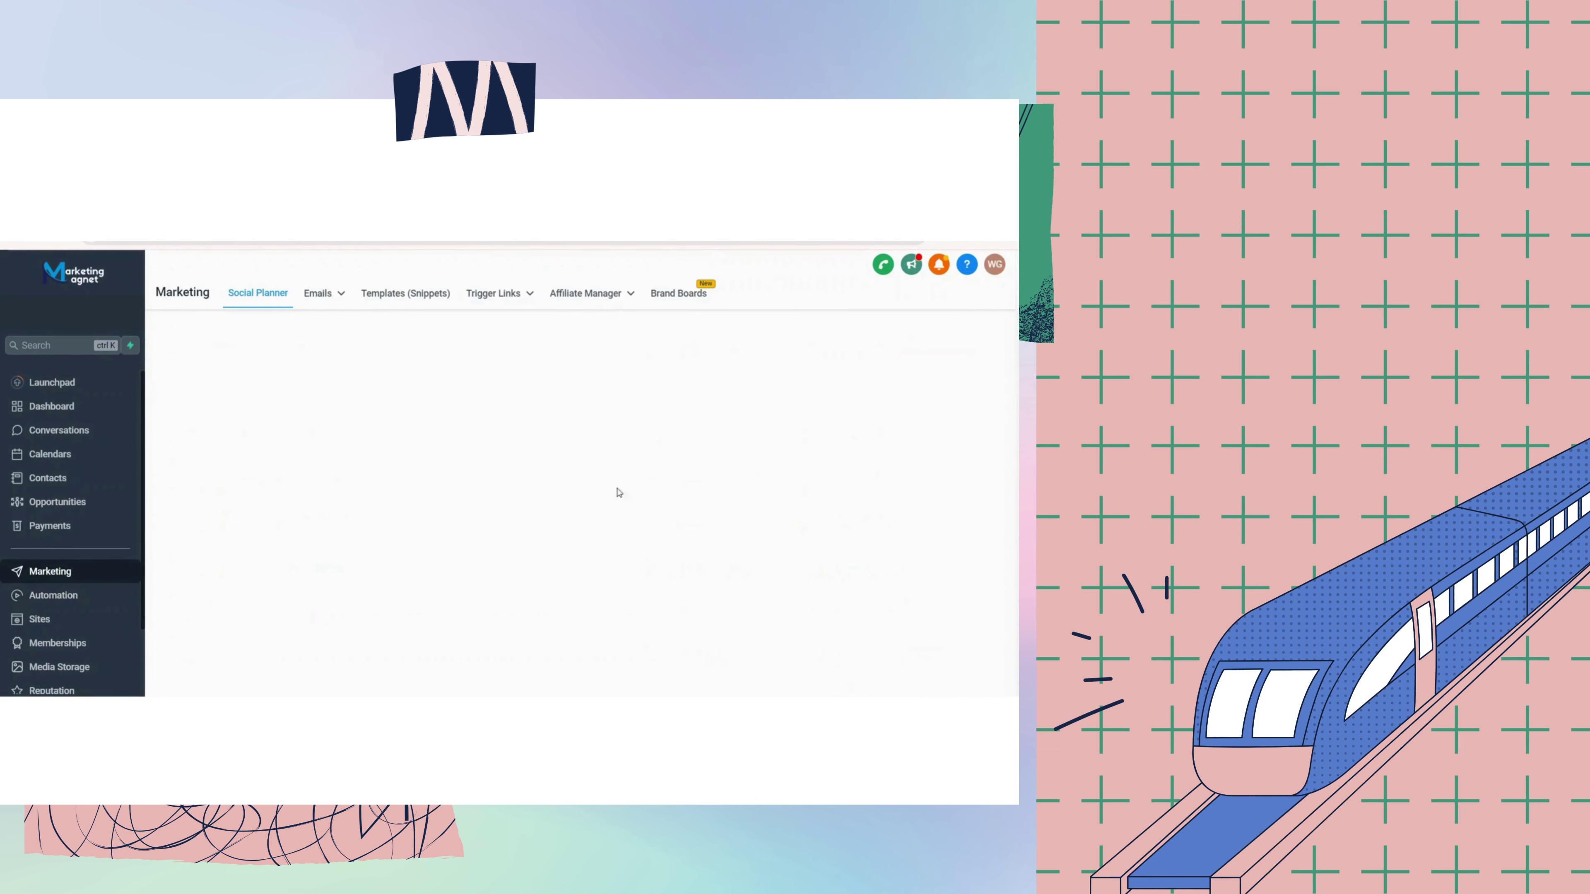
View the B-002-WF-3.1. EB3. Follow Up Forever Email -3 template in the B-002- Generic Nurture email folder and return to the top-level list.
mouse_move(323, 294)
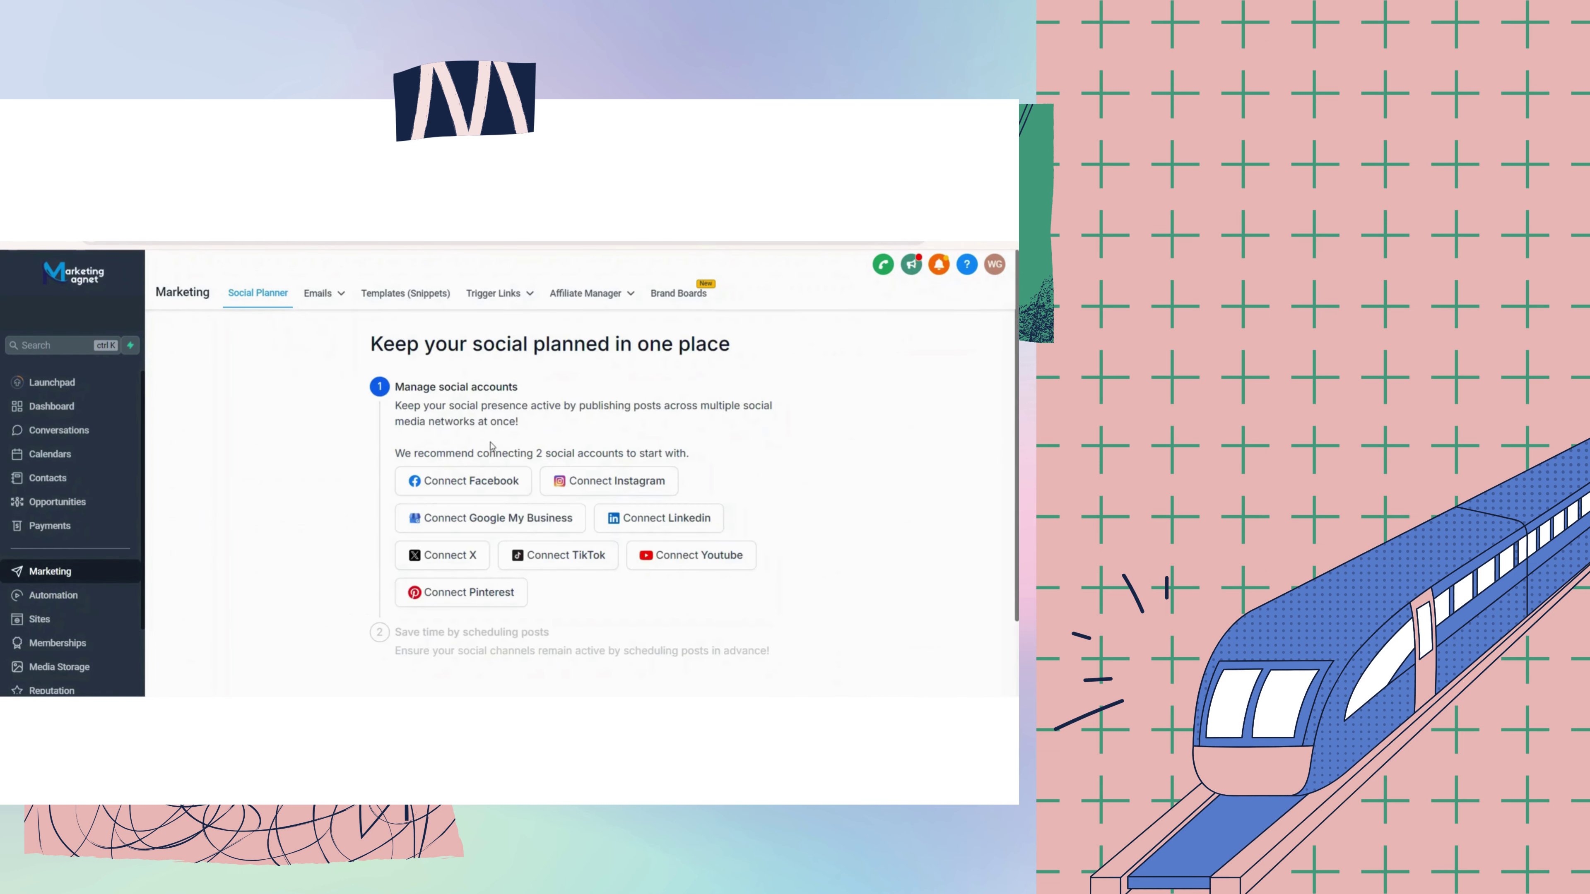
scroll(315, 456, down, 1)
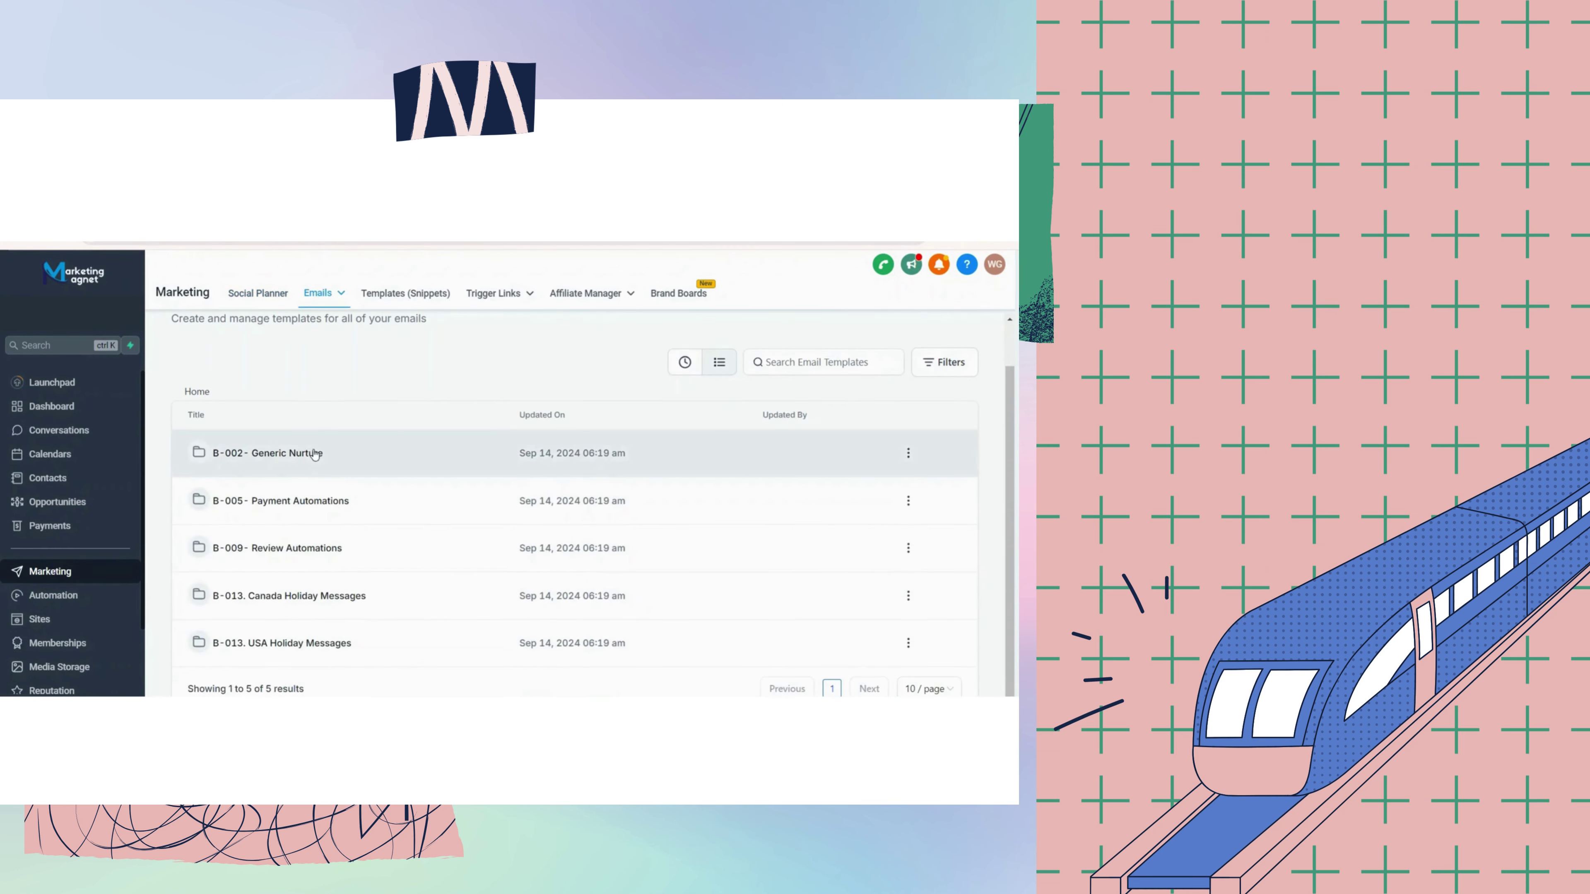
click(314, 454)
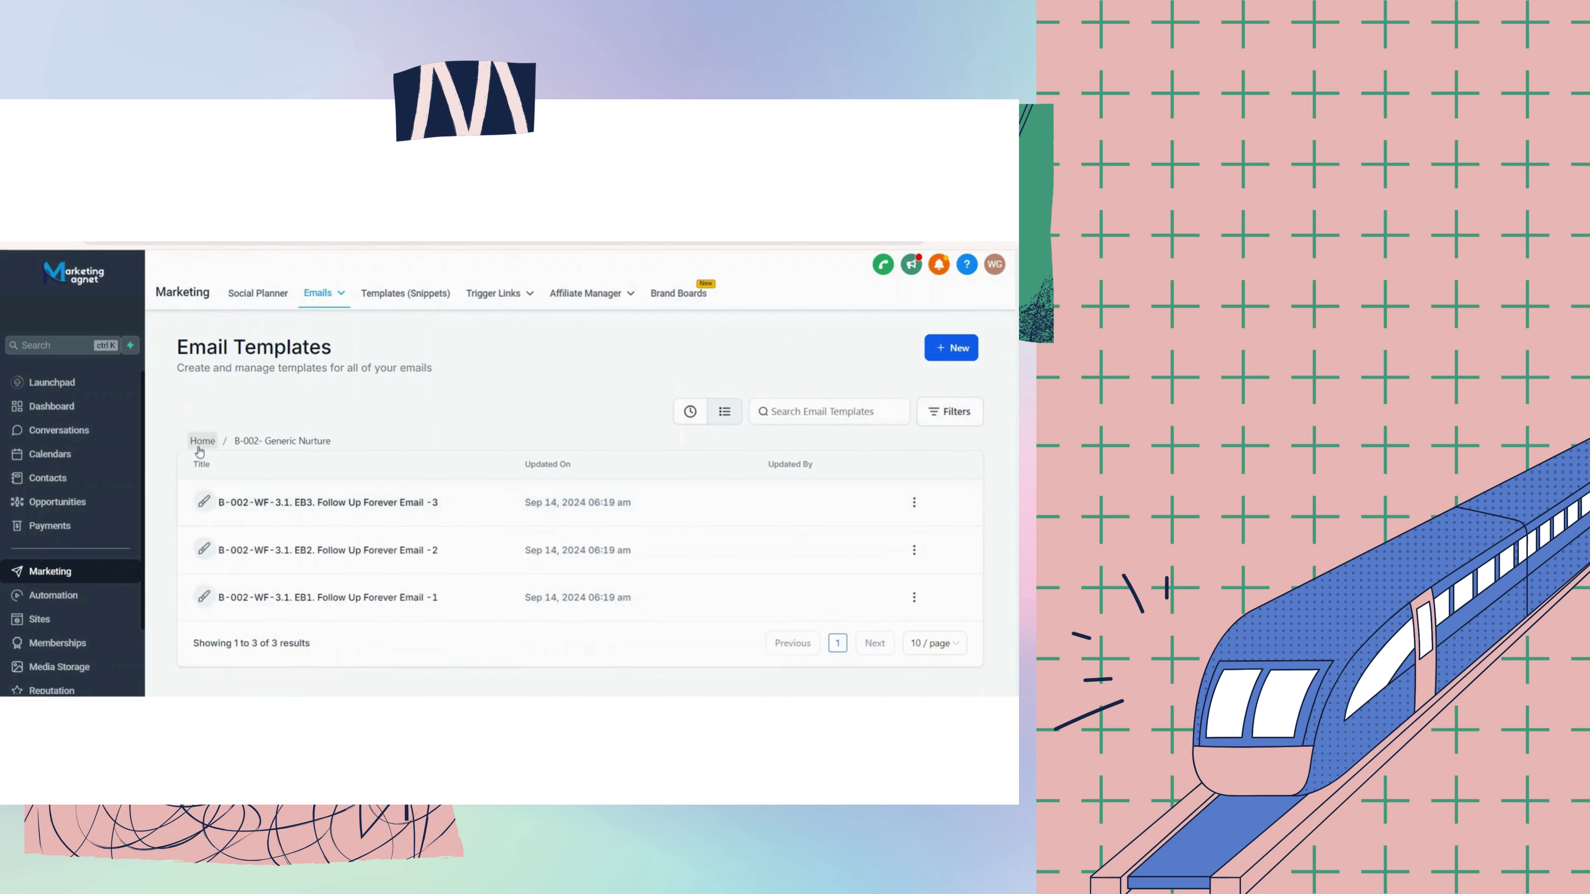
click(274, 501)
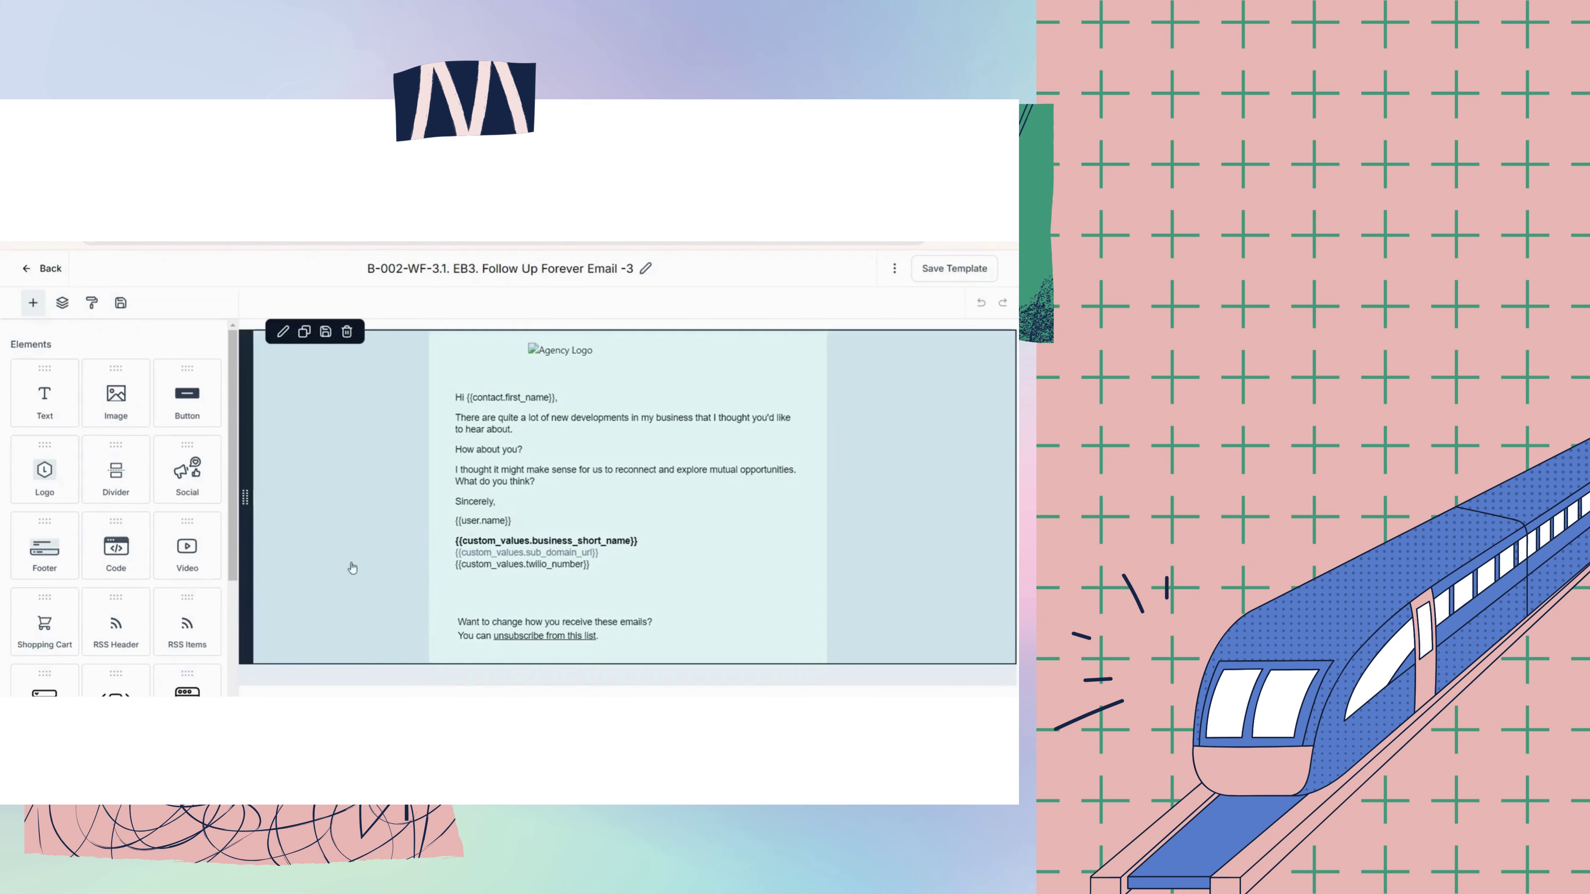
click(41, 268)
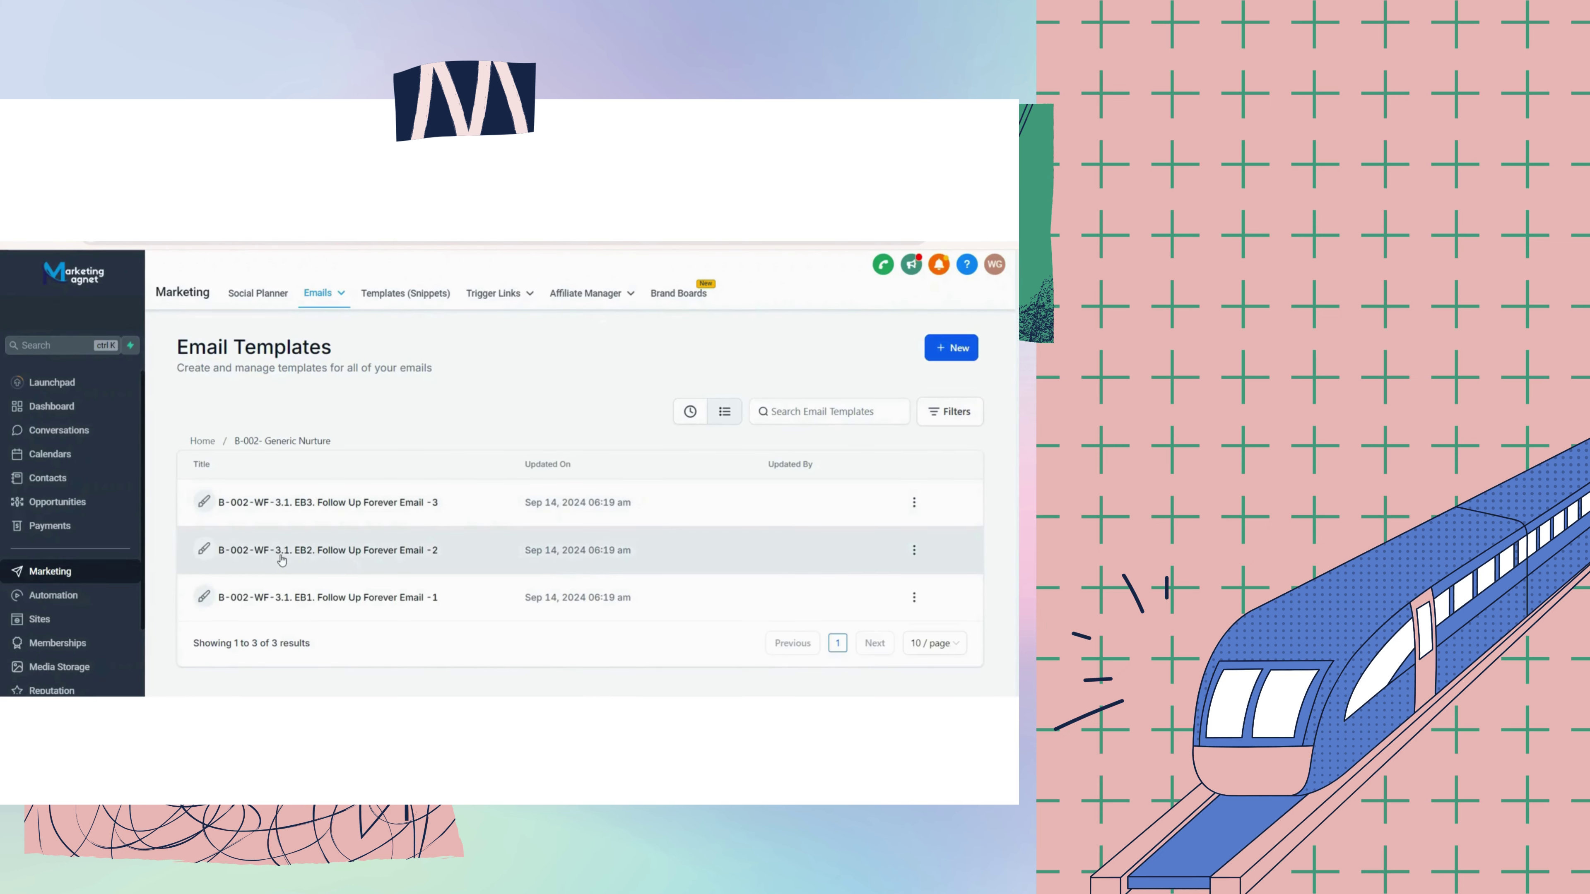
click(202, 441)
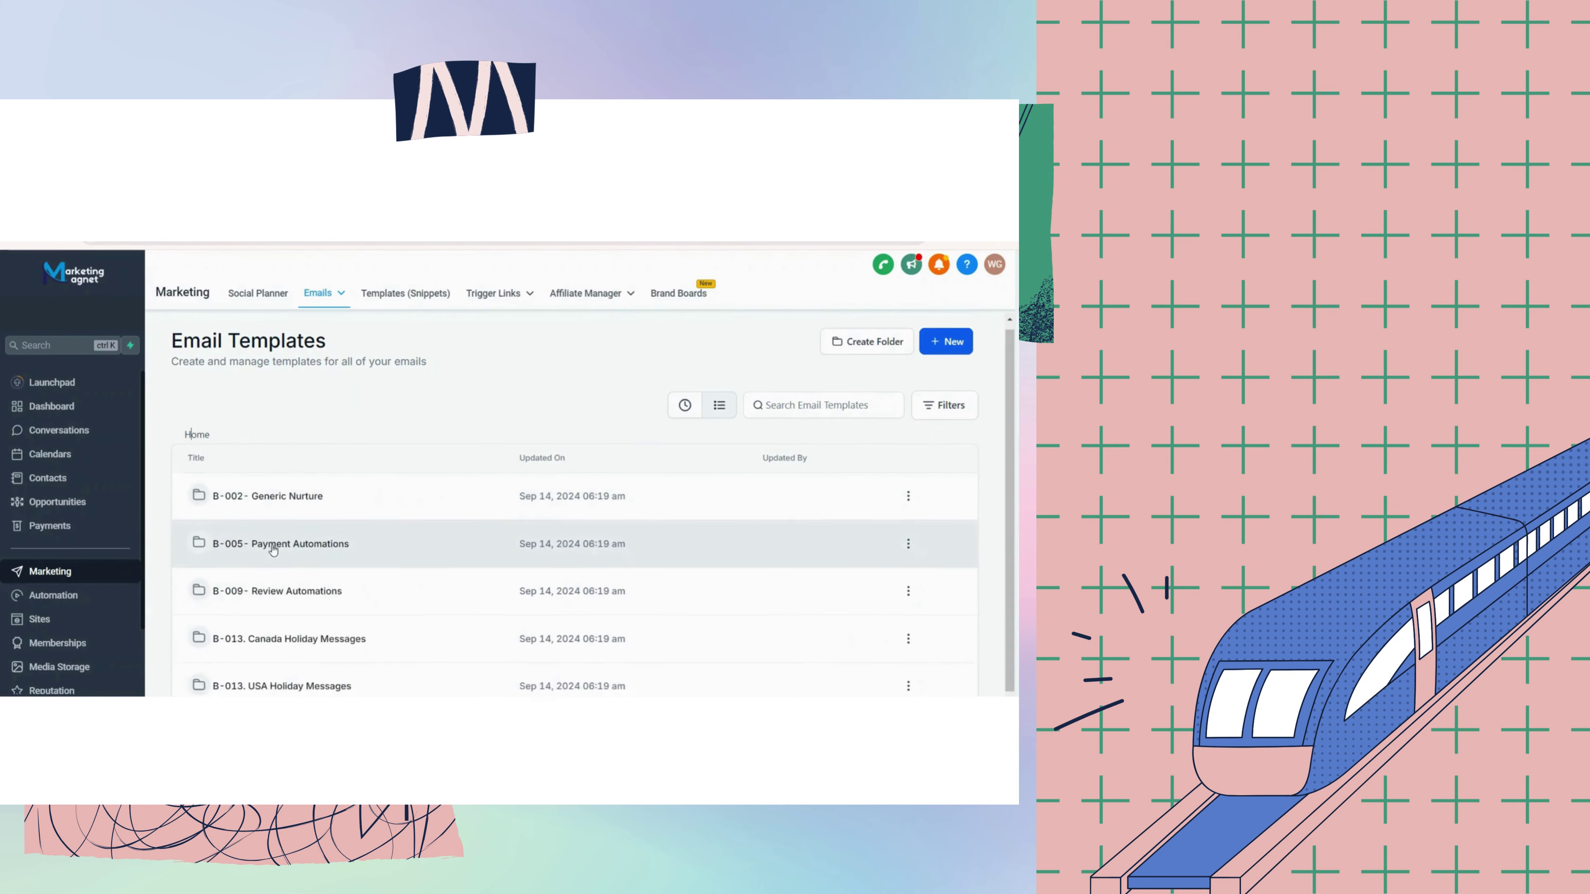
View the email templates inside the B-005- Payment Automations and B-009- Review Automations folders.
scroll(268, 494, down, 1)
click(267, 495)
click(202, 441)
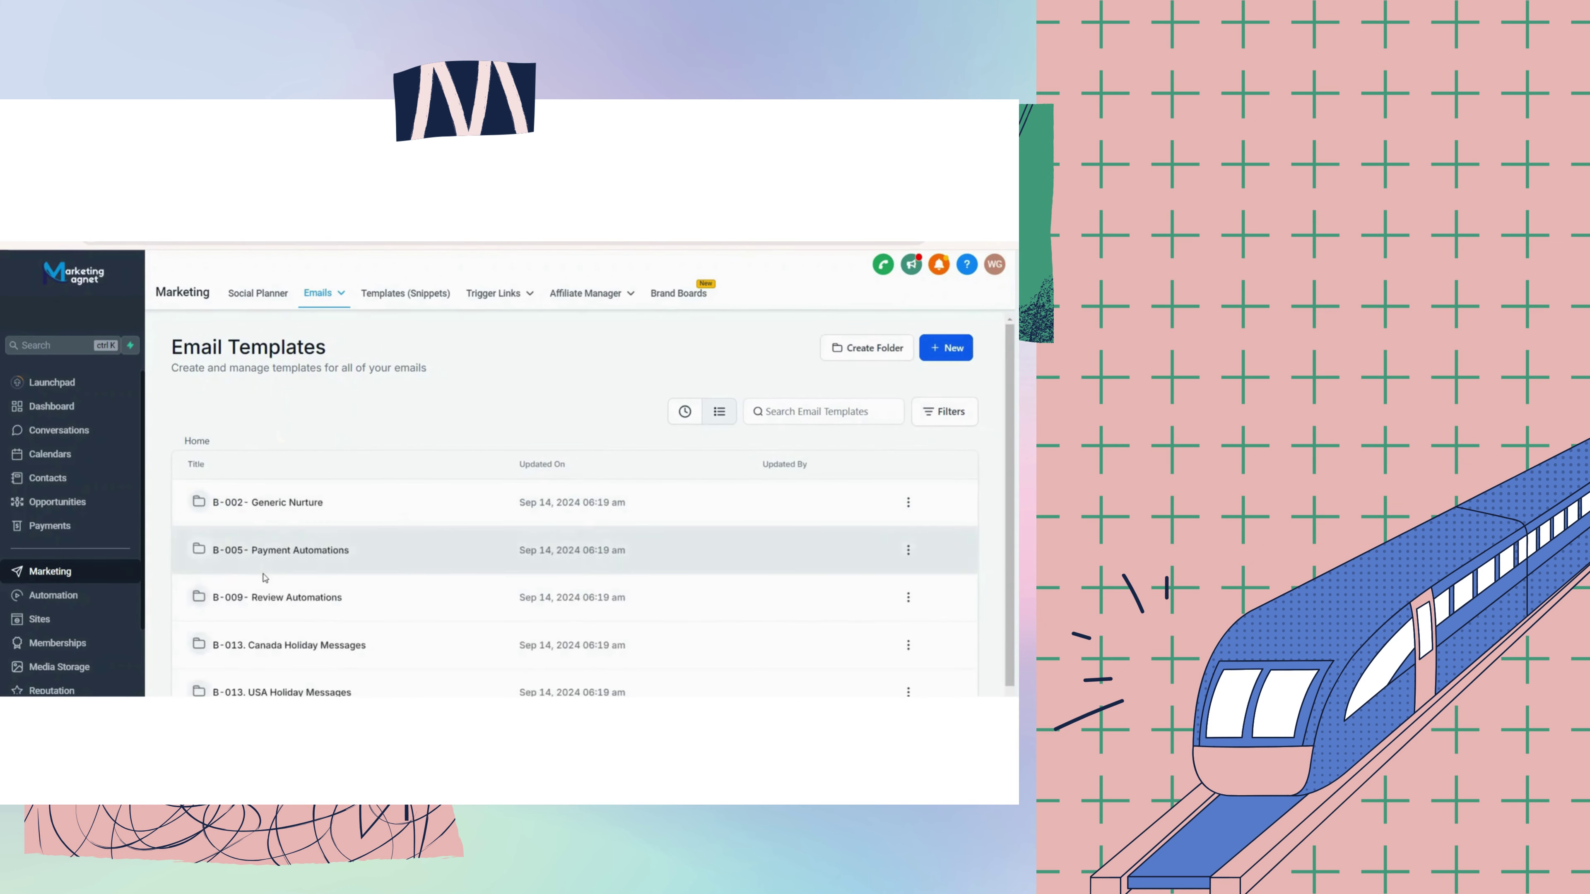
scroll(269, 564, down, 1)
click(289, 550)
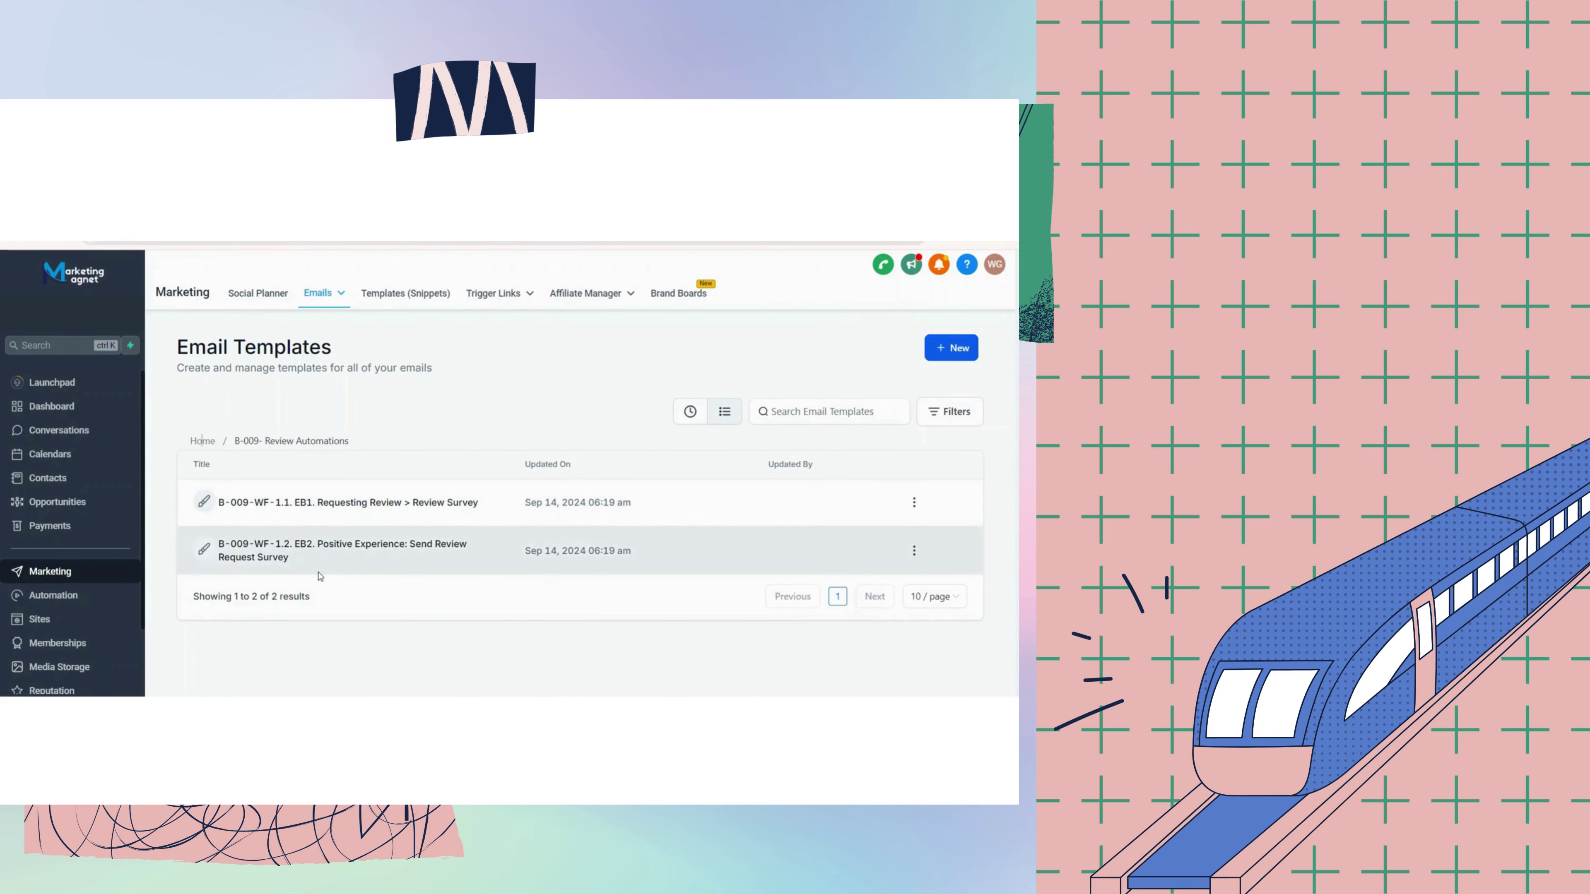
scroll(318, 616, down, 1)
click(303, 550)
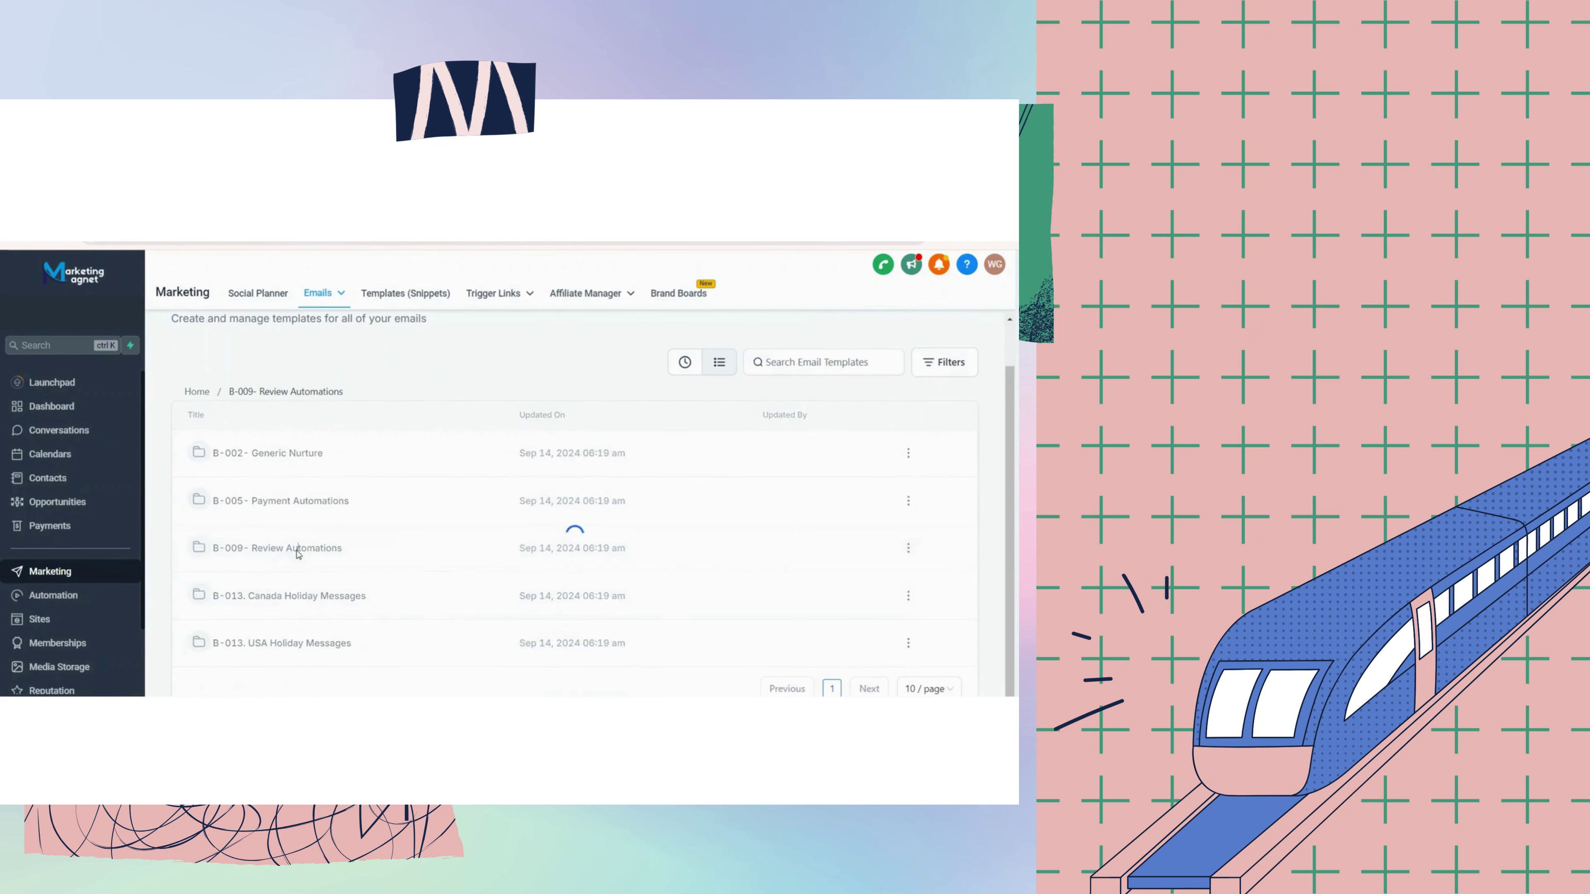
click(203, 443)
View the email templates in the B-013. Canada Holiday Messages folder, including page 2, and return to the top-level list.
scroll(331, 602, down, 1)
click(310, 598)
scroll(281, 533, down, 5)
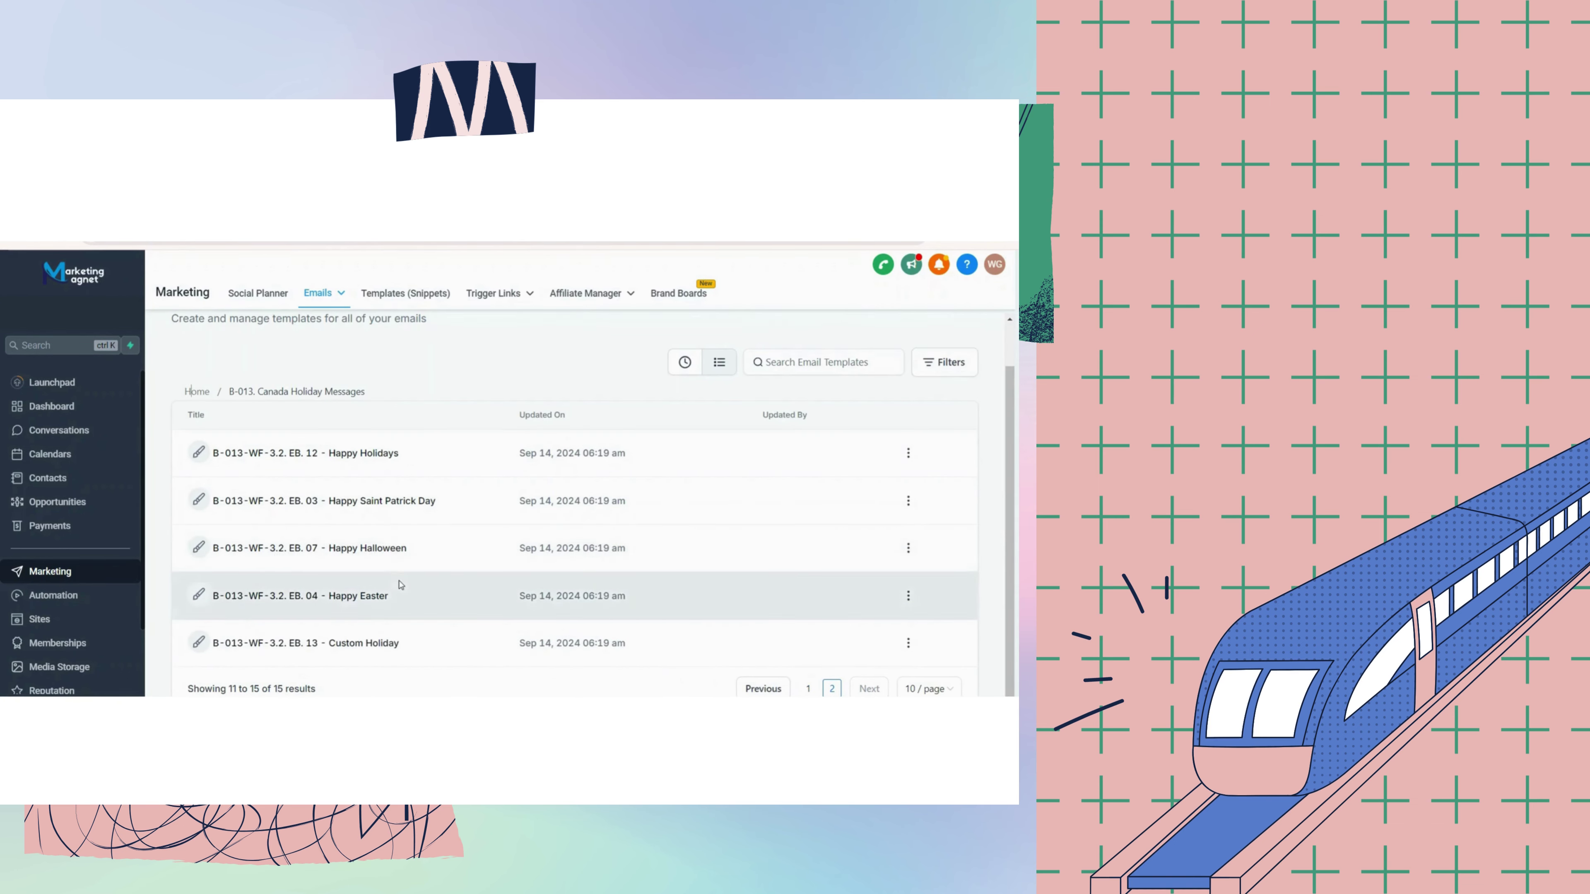
click(205, 397)
Look through the email templates in the B-013. USA Holiday Messages folder and return to the top-level list.
click(275, 645)
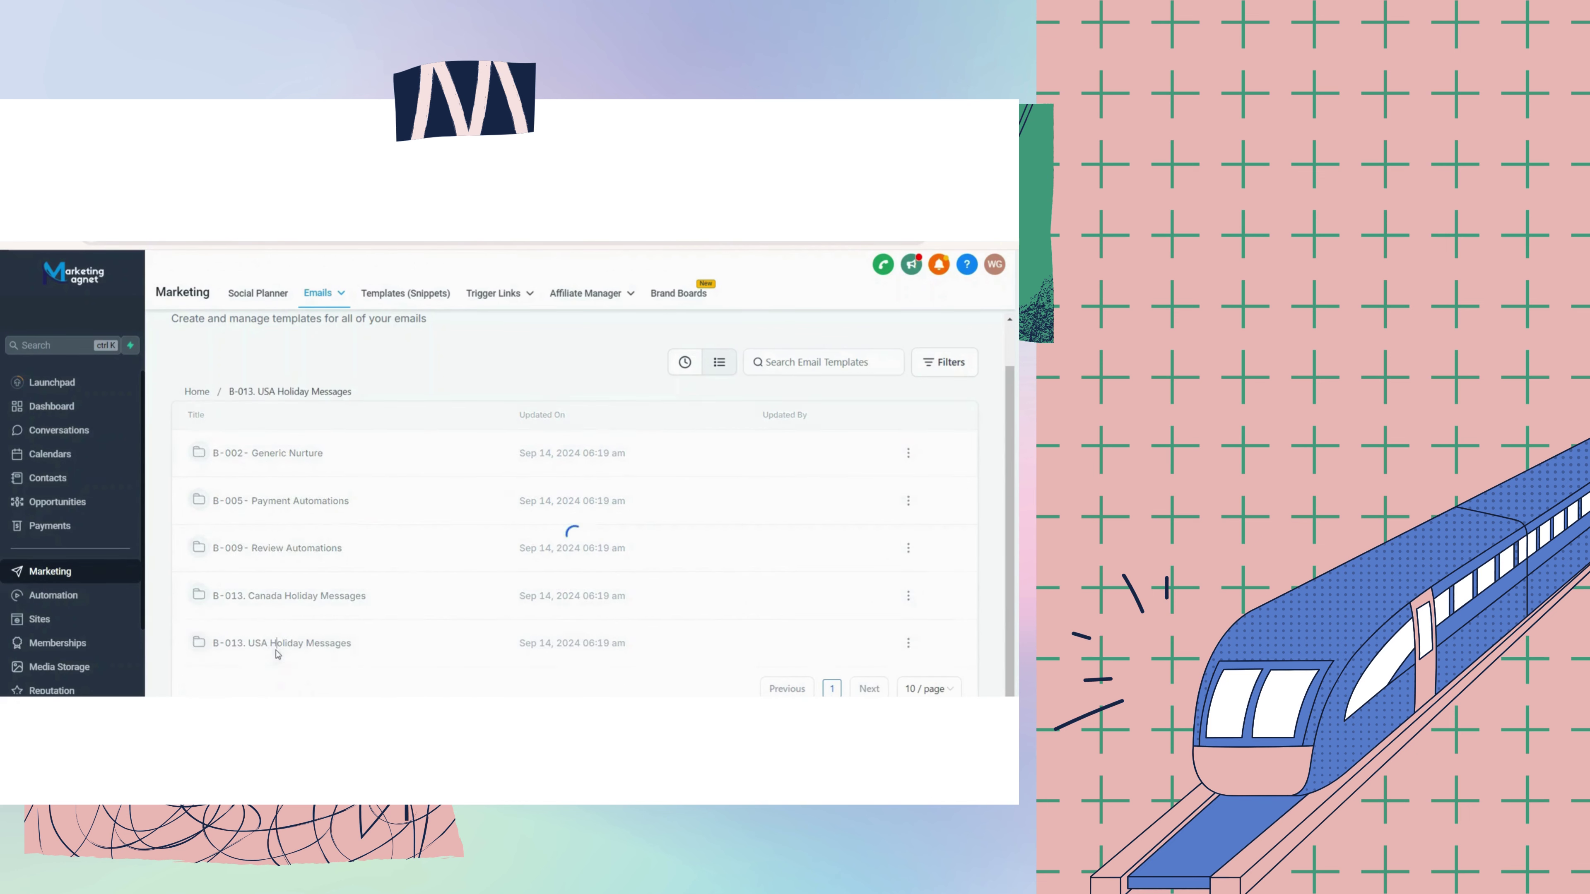
scroll(425, 576, down, 3)
scroll(425, 575, up, 2)
scroll(425, 575, down, 2)
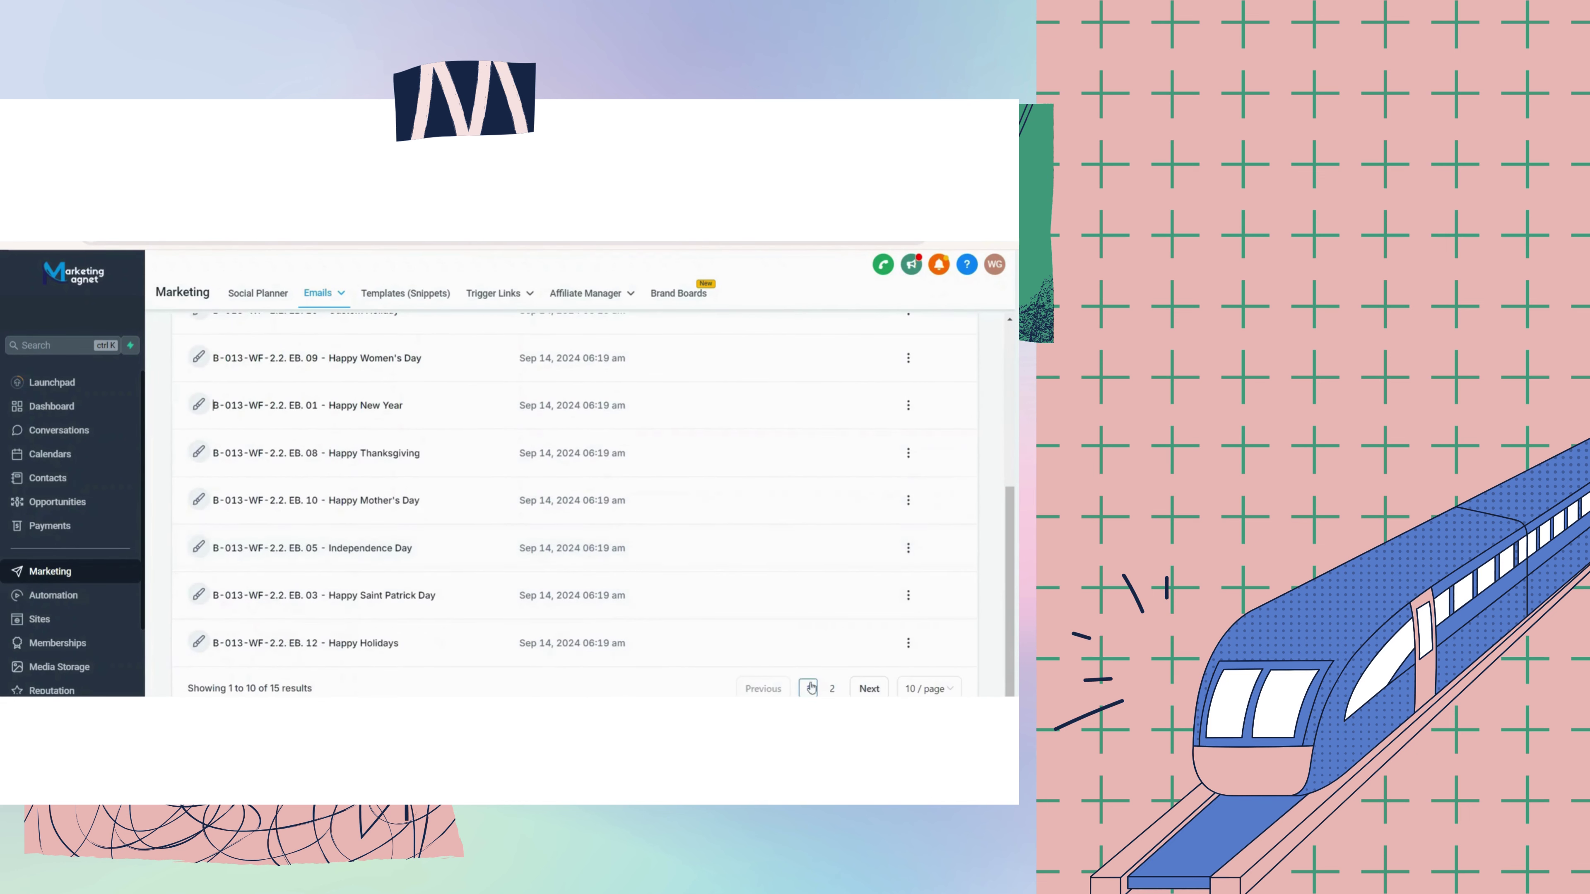
click(808, 688)
click(204, 396)
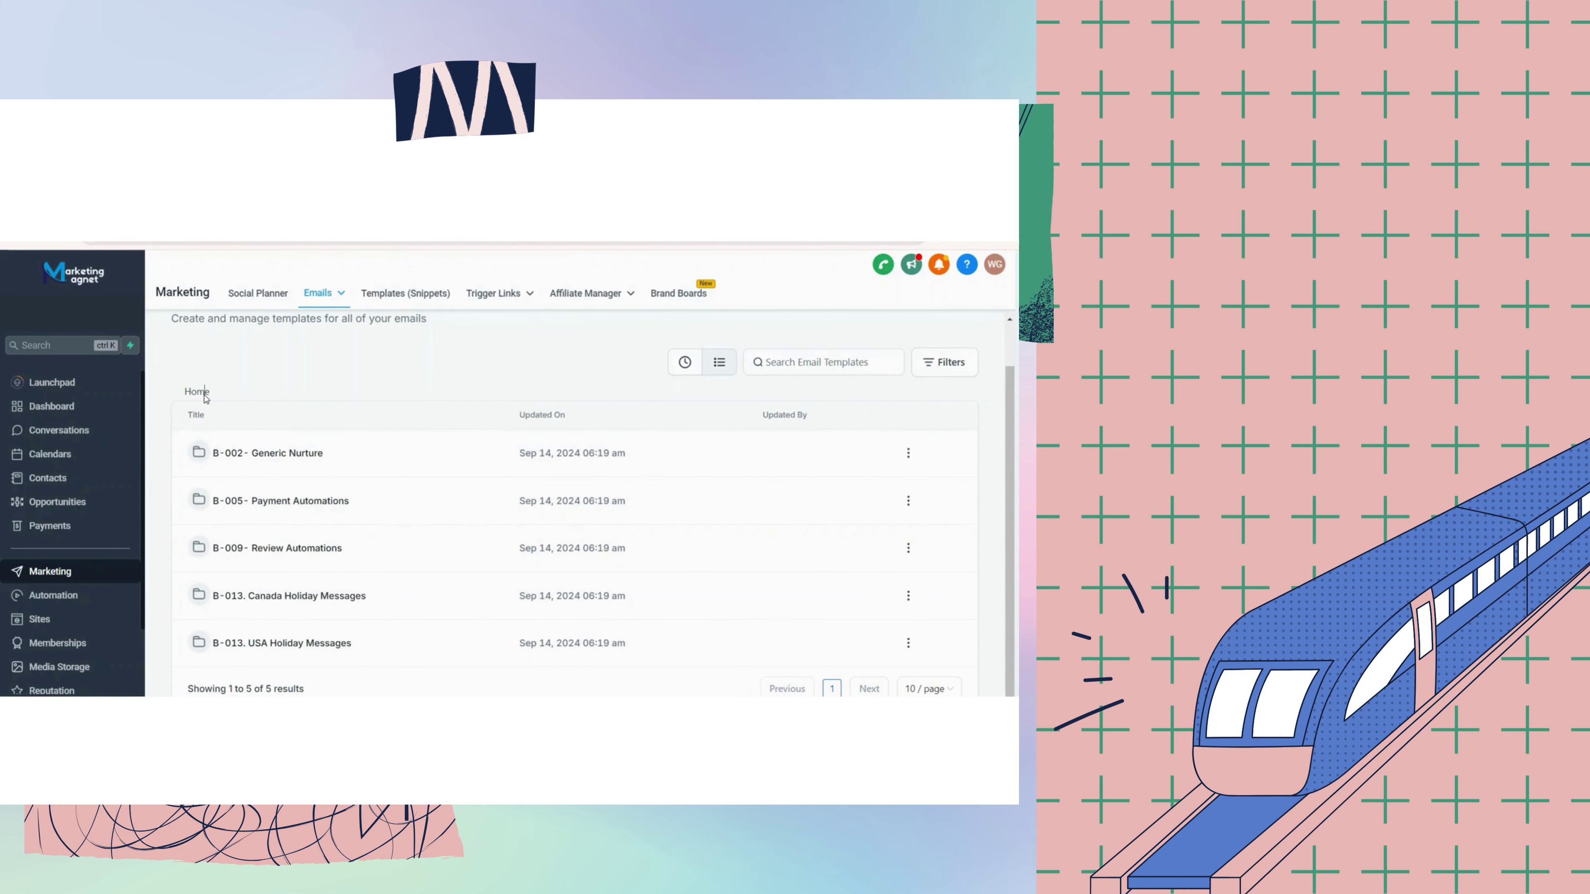
Look through the B-002-WF-1.2 Nurture Sequence SMS messages in the marketing template snippets.
scroll(341, 422, down, 2)
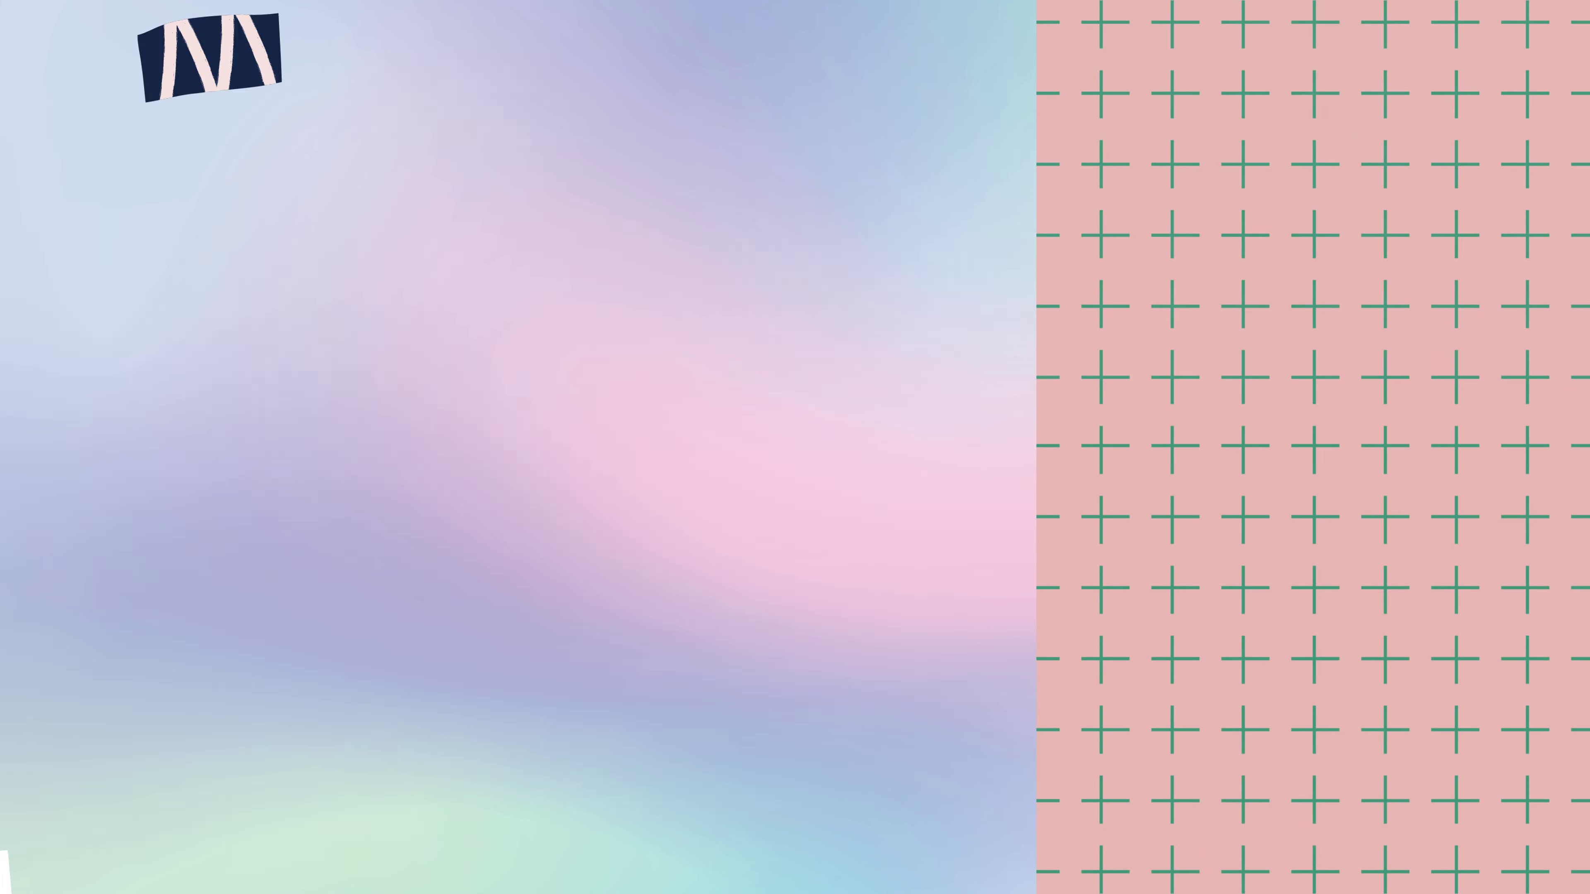
scroll(734, 349, down, 8)
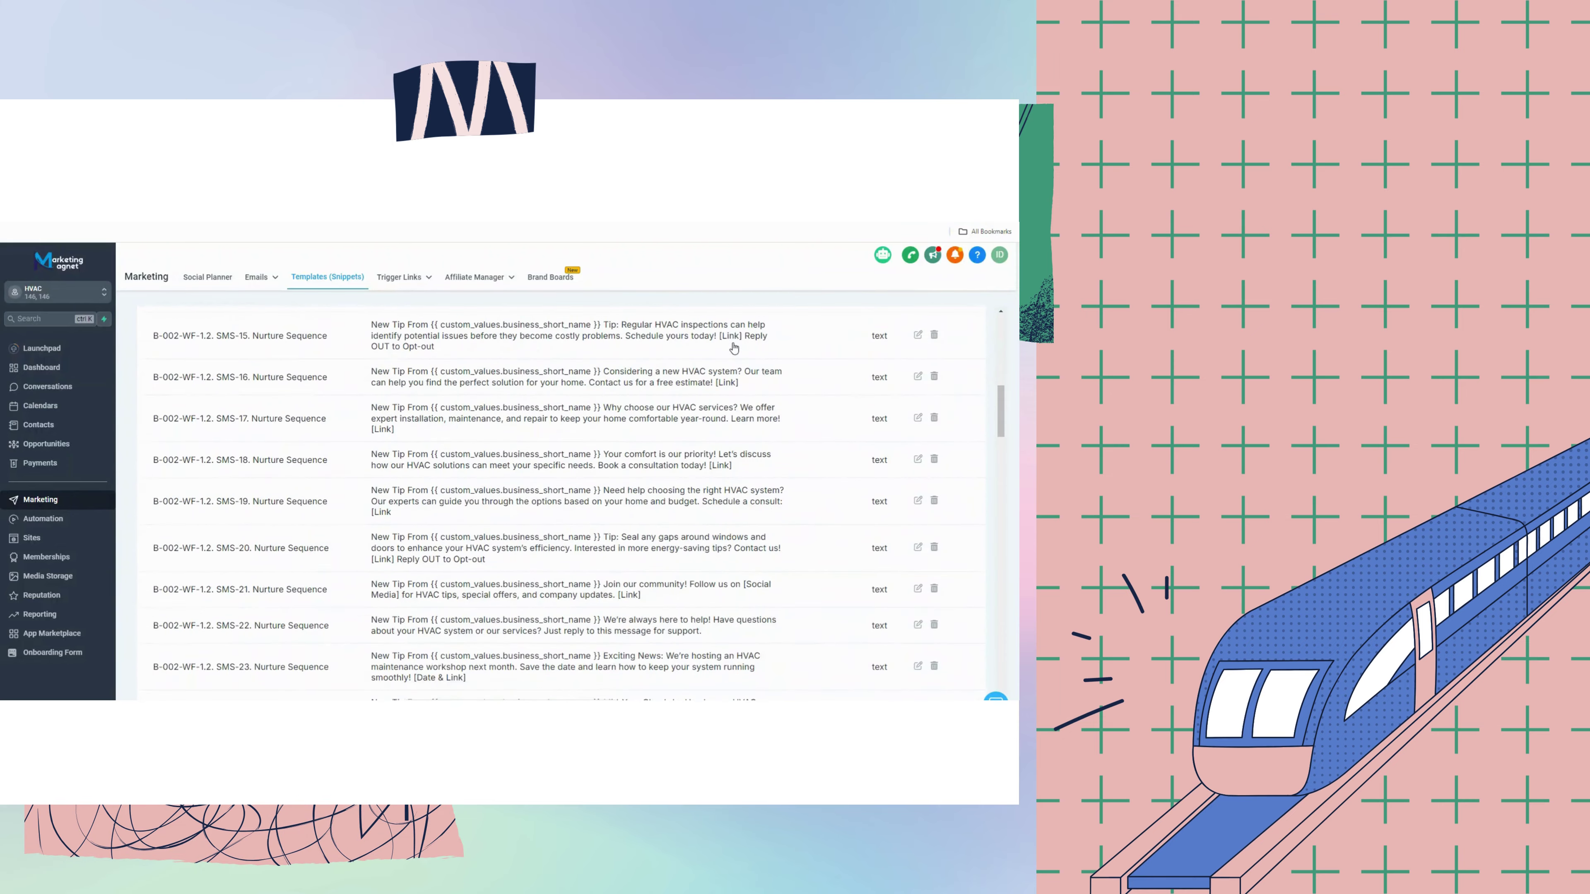
scroll(734, 349, down, 10)
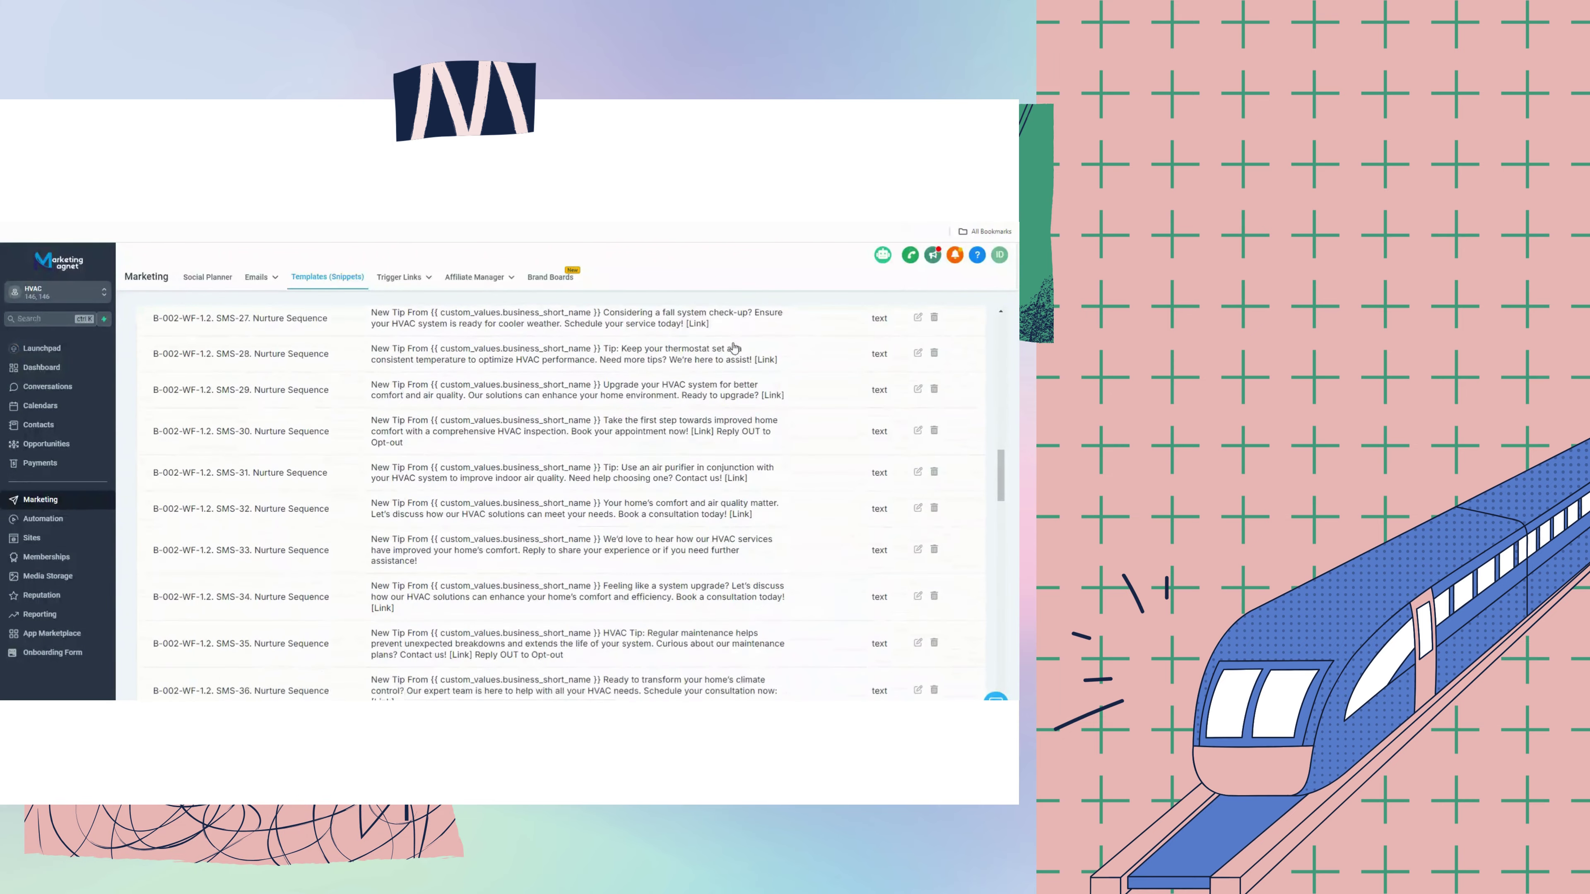
scroll(734, 349, down, 10)
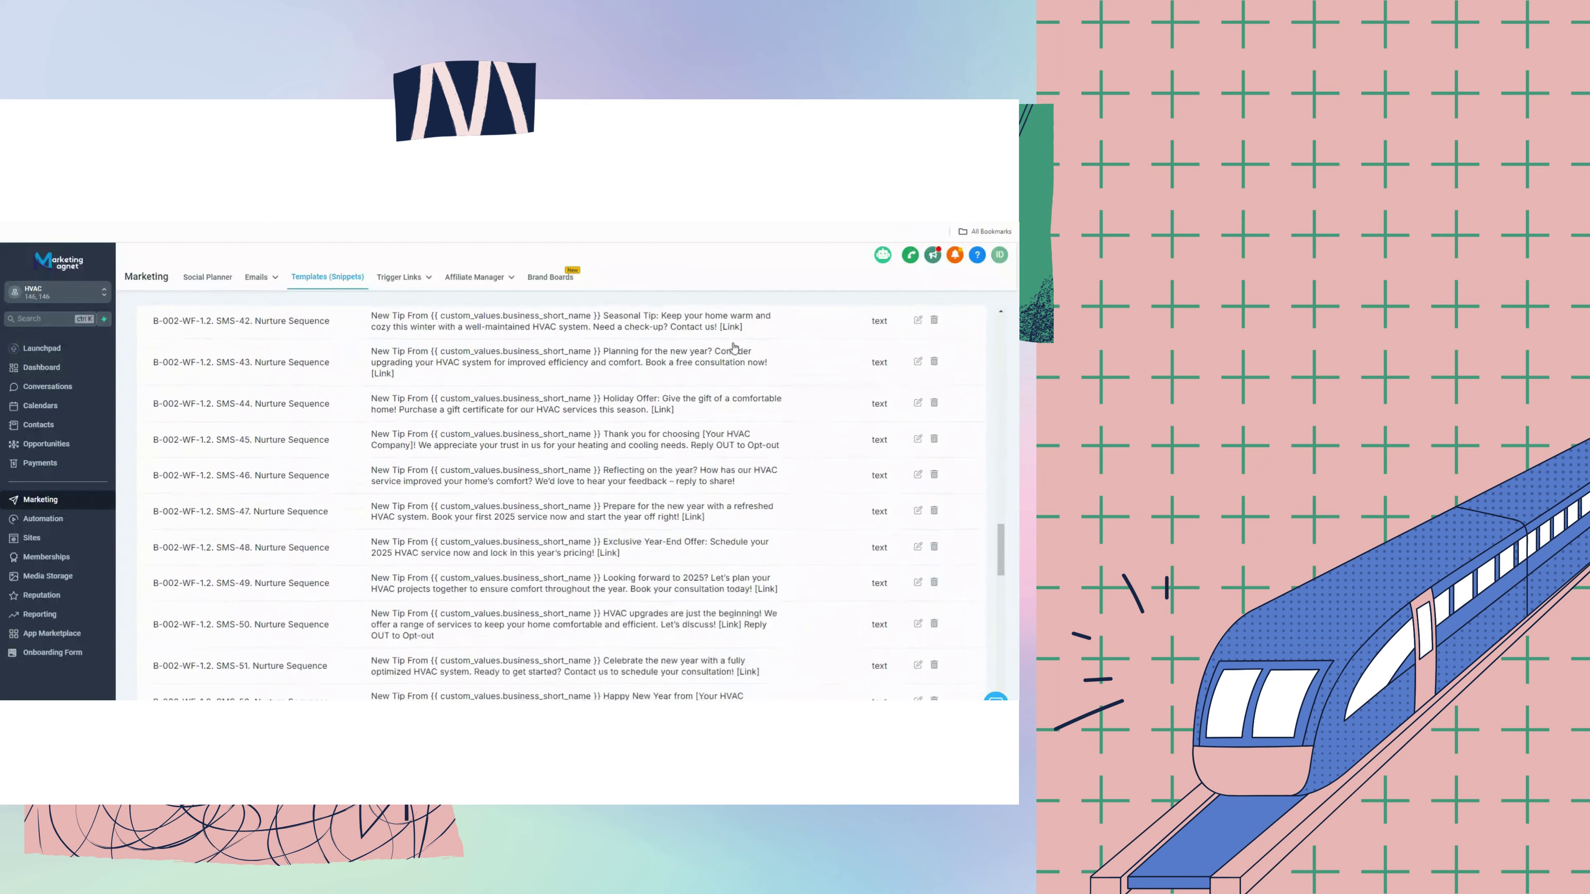